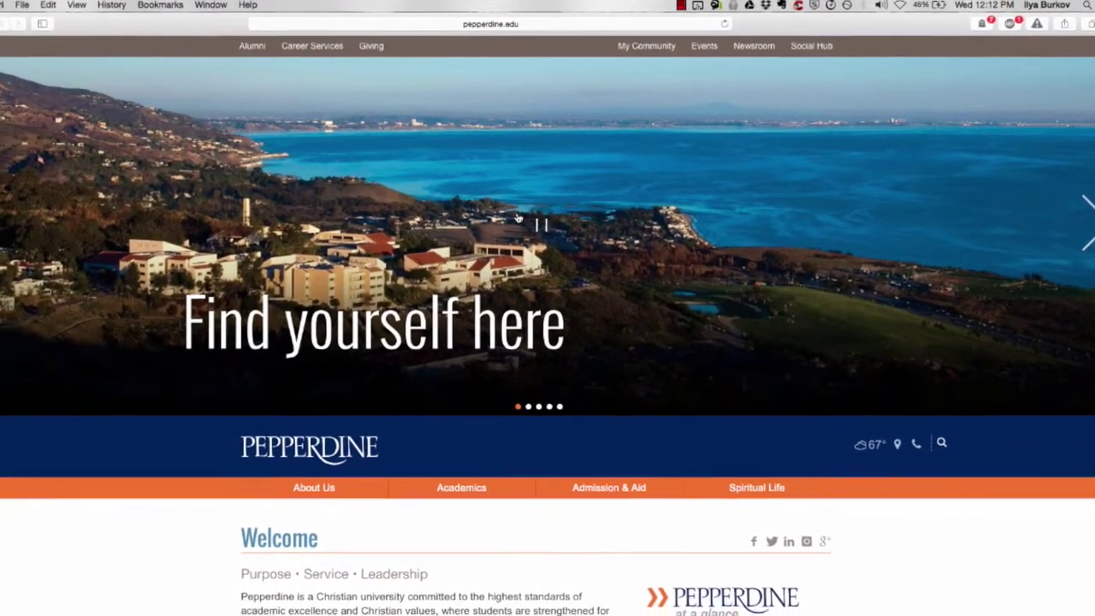
click(537, 25)
text(www.go)
text(ogle.com)
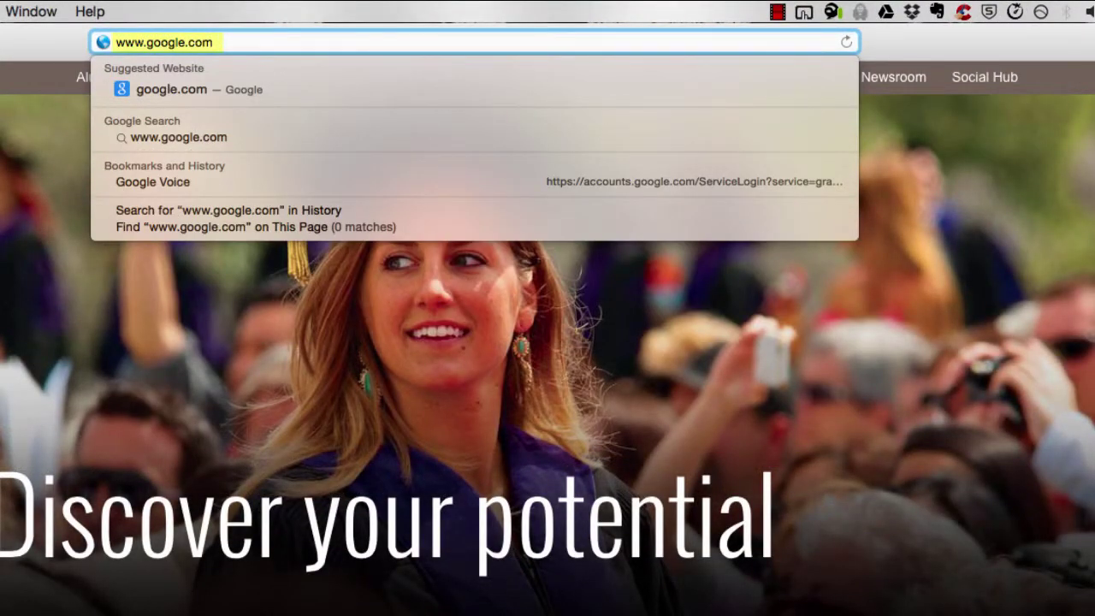
key(Return)
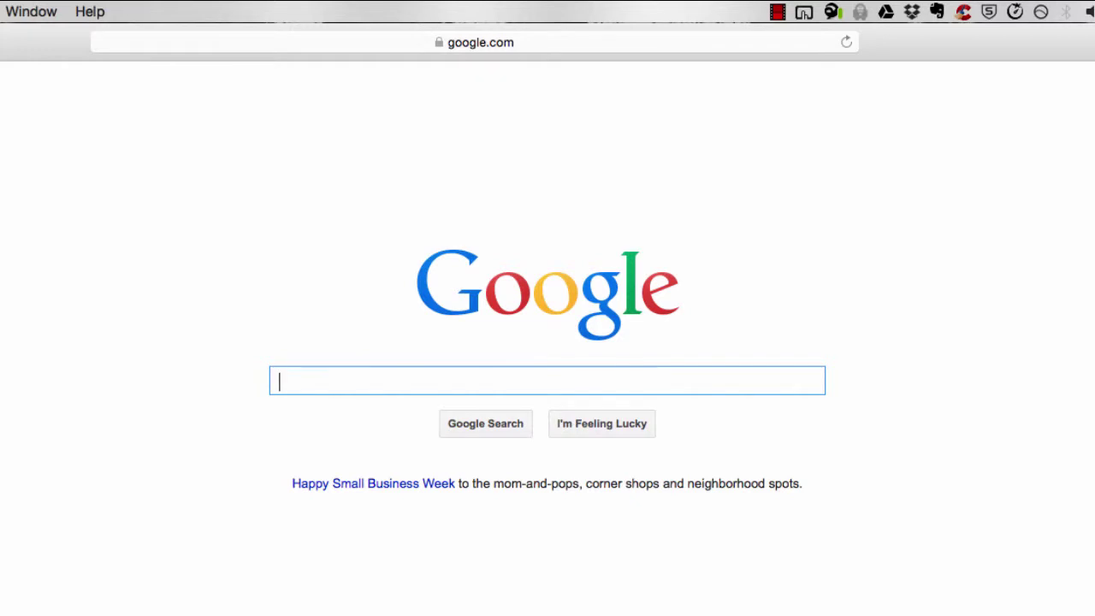
Sign in to Google with the university account's e-mail and password, logging in through Pepperdine CAS
click(1092, 64)
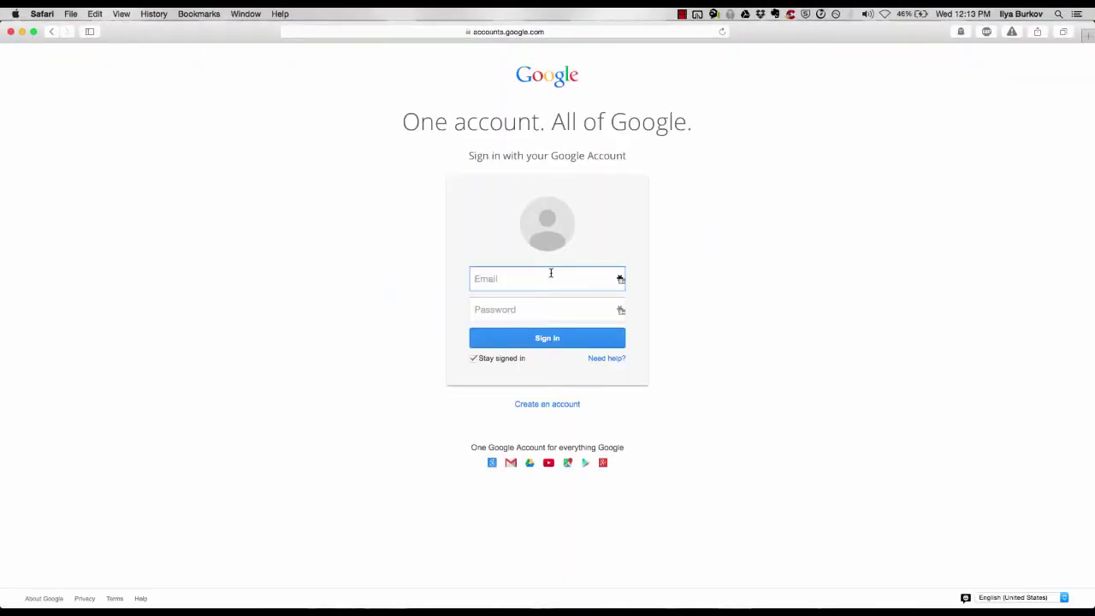
key(Tab)
text(••••••••••••)
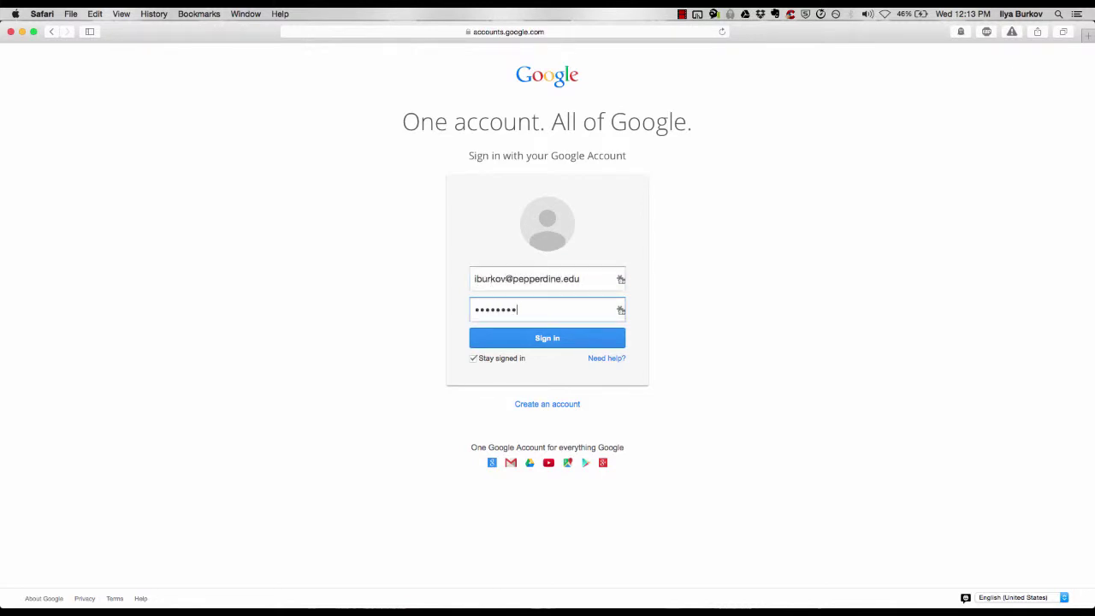
text(••••)
key(Return)
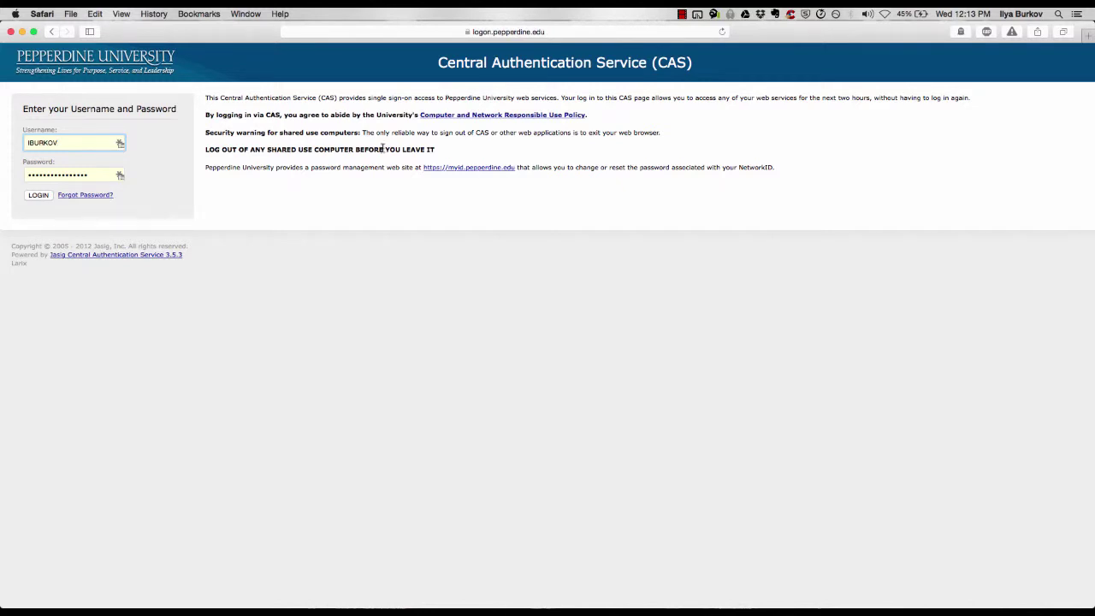
click(38, 196)
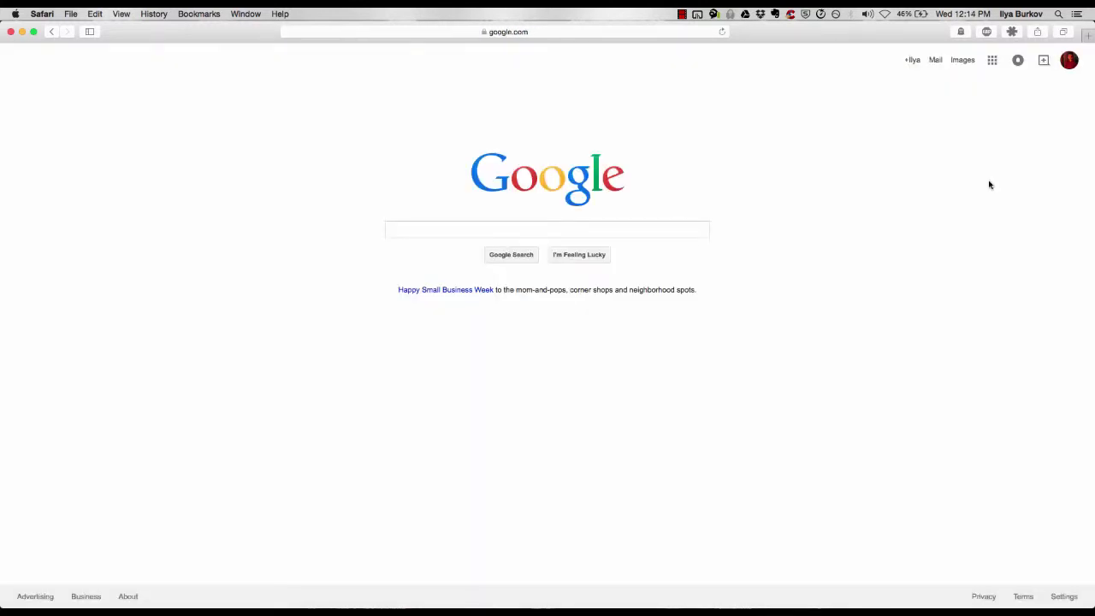
Open Google Sites from the Google apps grid
click(993, 60)
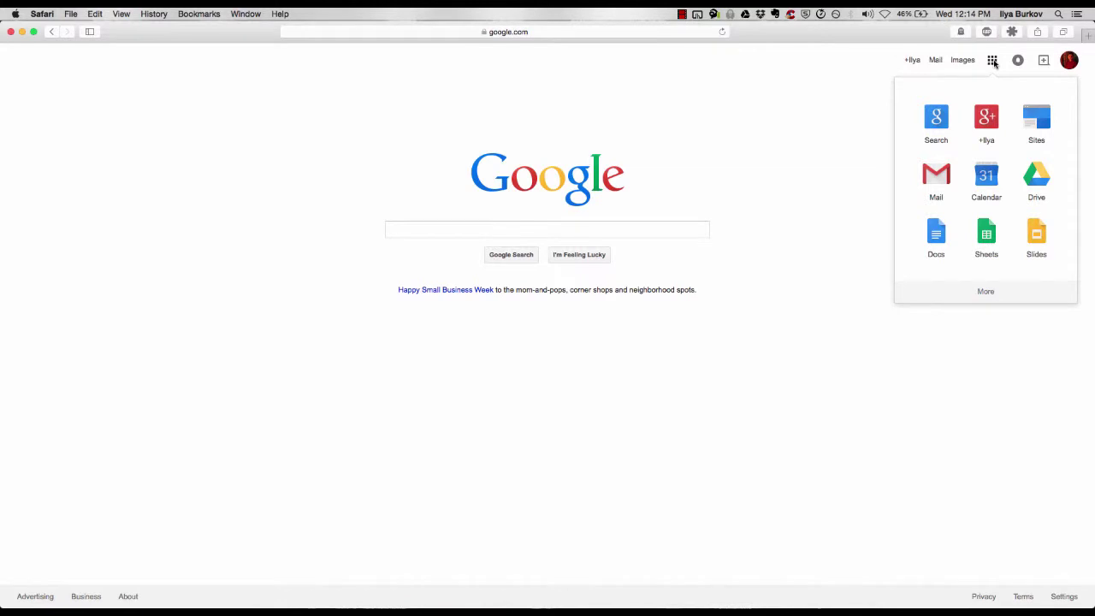
click(1044, 125)
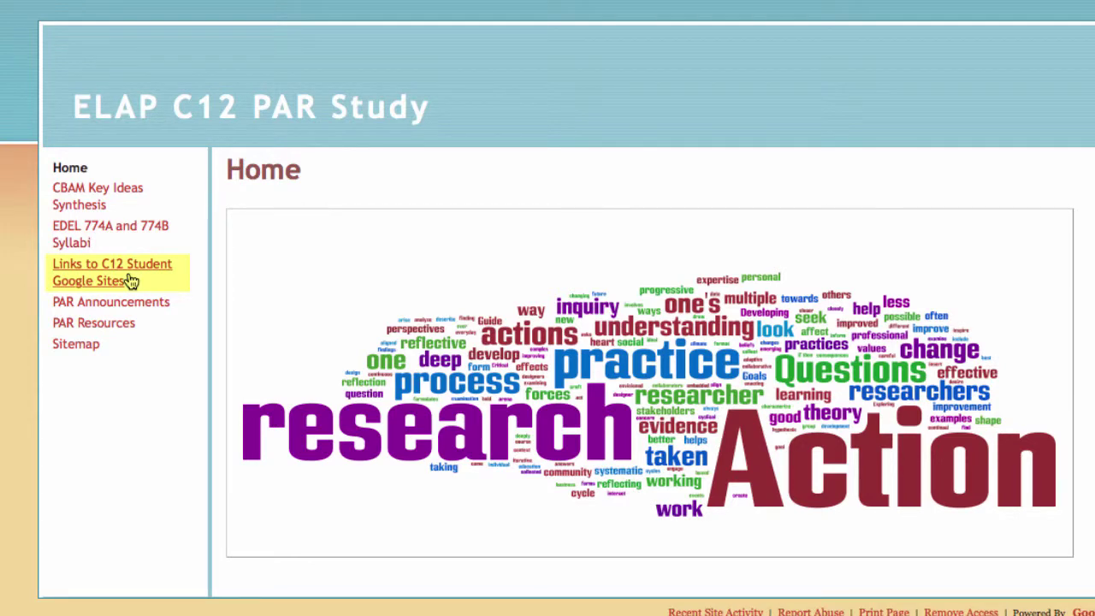
Open the Links to C12 Student Google Sites page and scroll through its comments
click(171, 270)
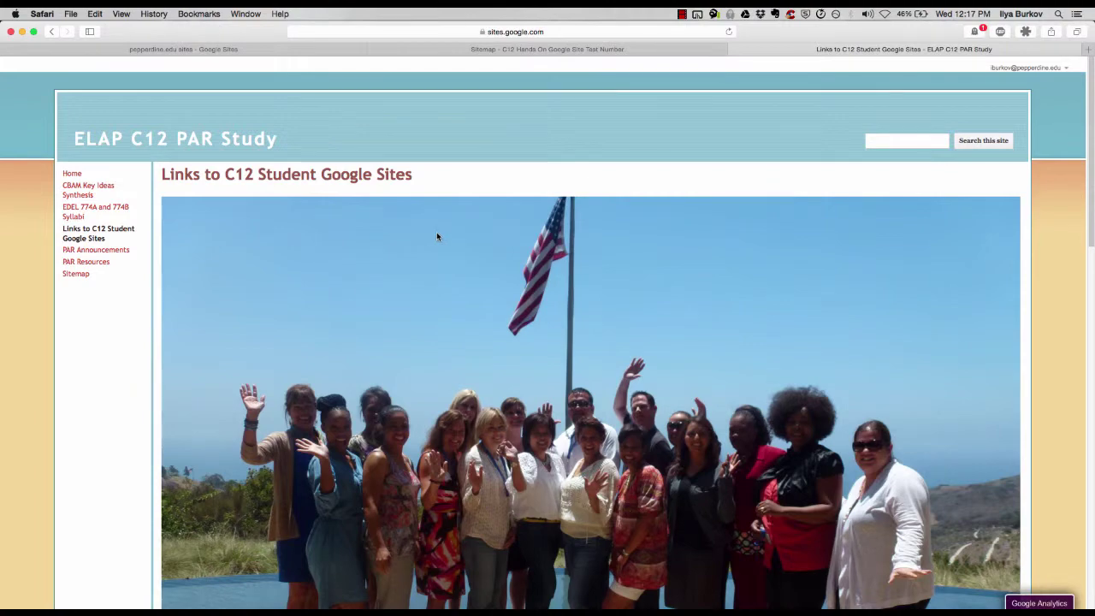
scroll(659, 222, down, 10)
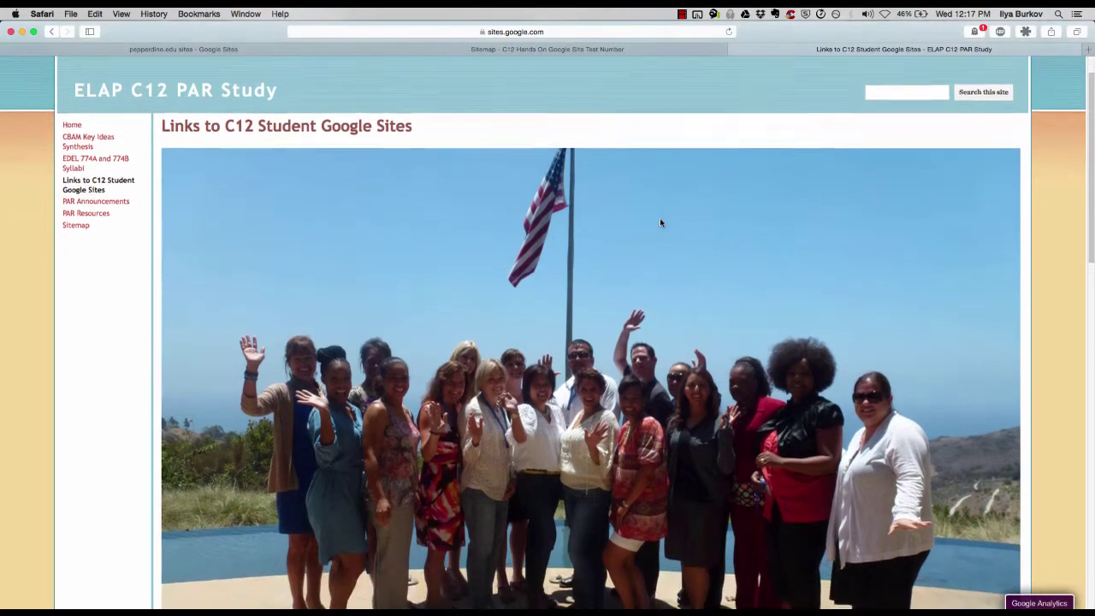
scroll(660, 223, down, 2)
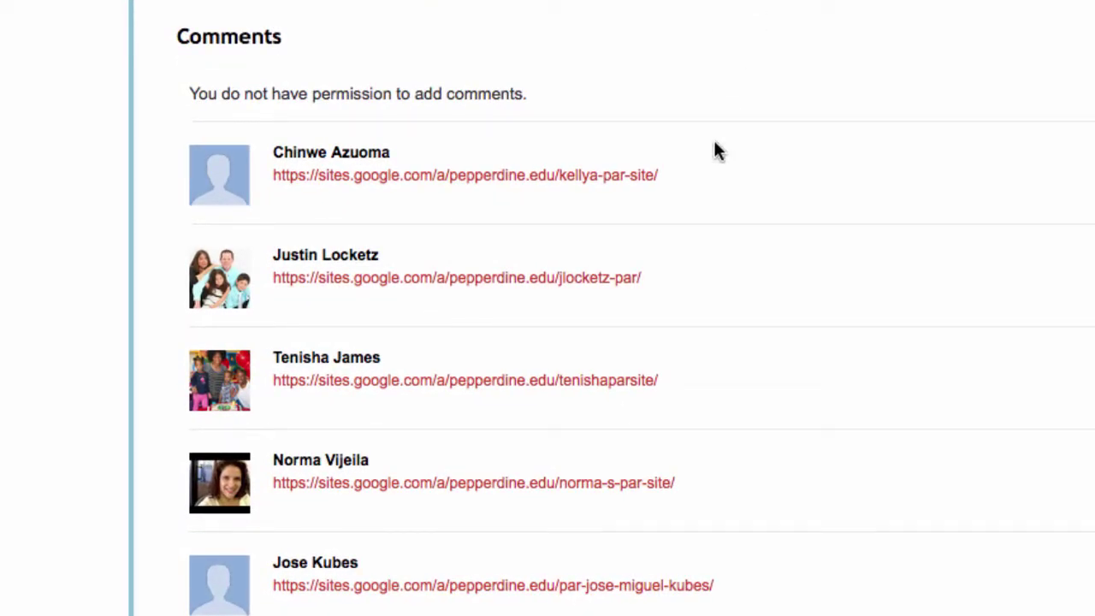
scroll(827, 100, down, 5)
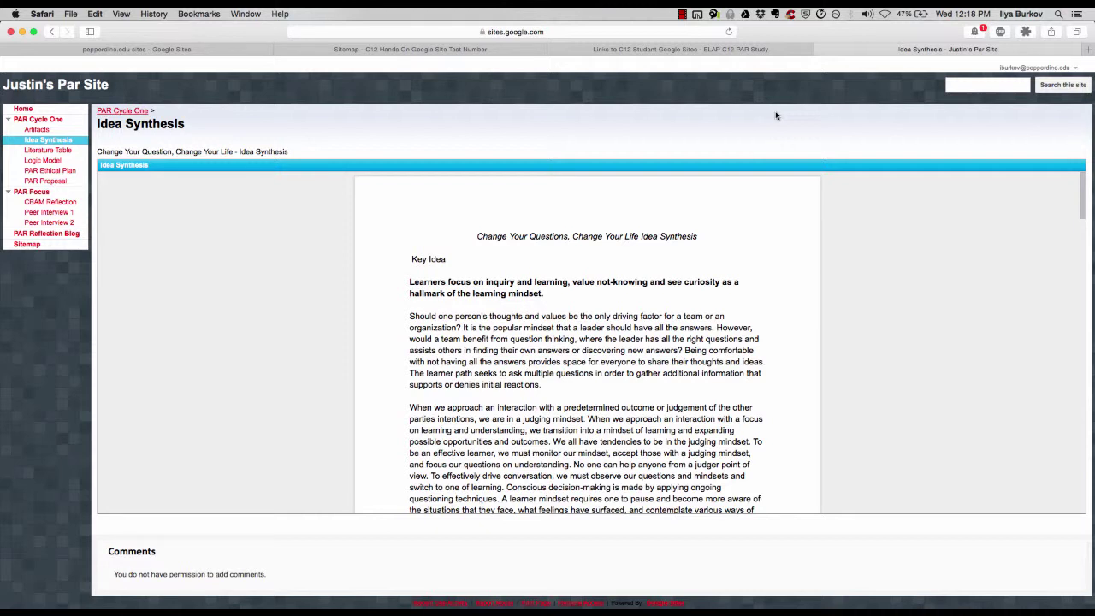
Close the example Idea Synthesis tab and return to the pepperdine.edu My Sites list
click(823, 53)
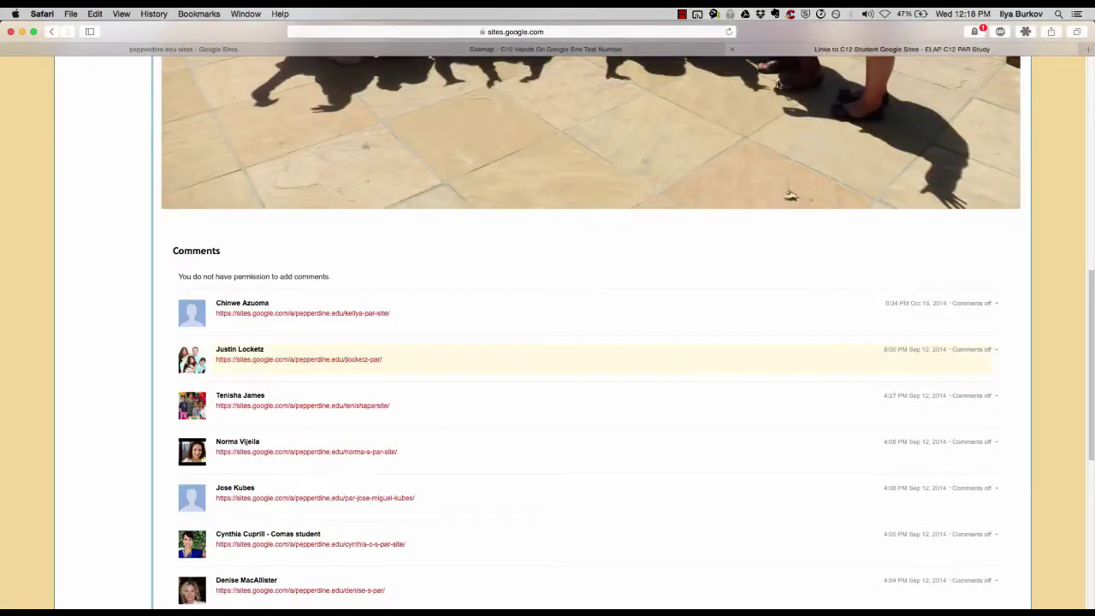
scroll(649, 332, down, 3)
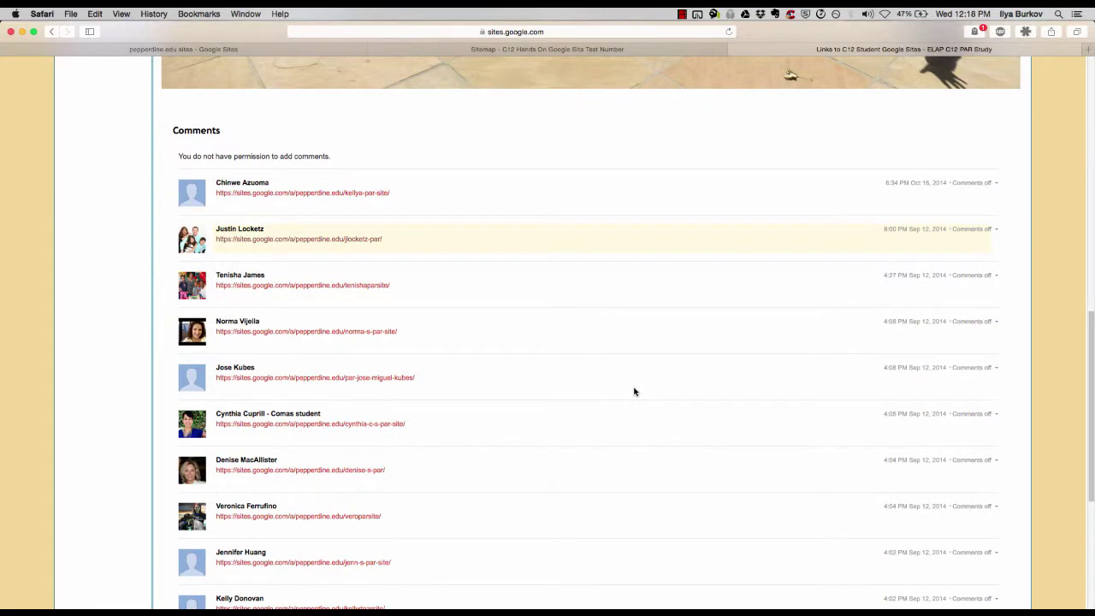
scroll(671, 401, down, 6)
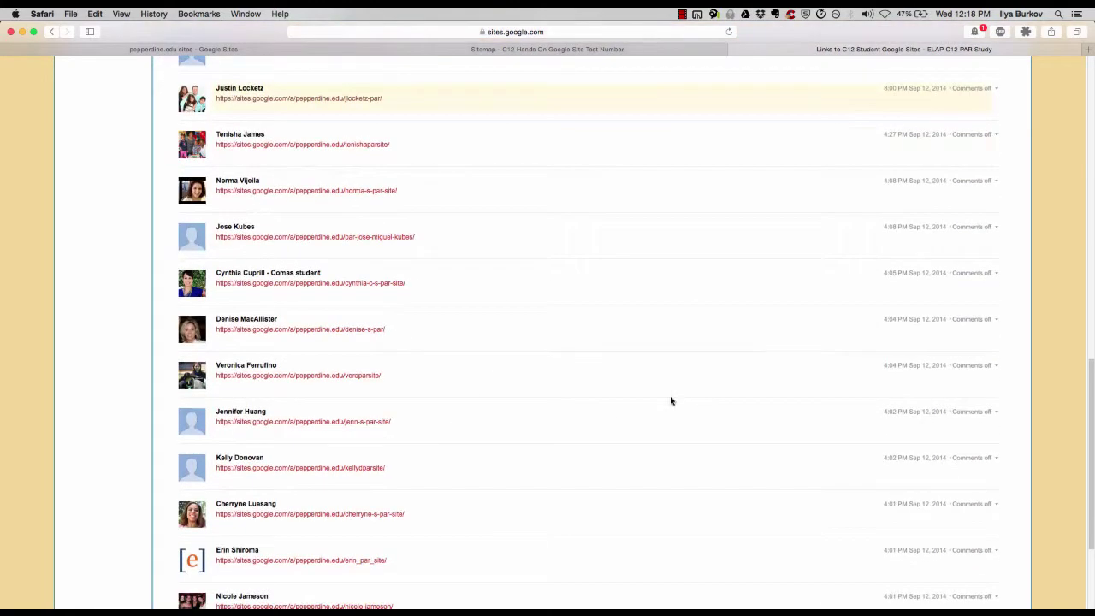
scroll(671, 400, down, 2)
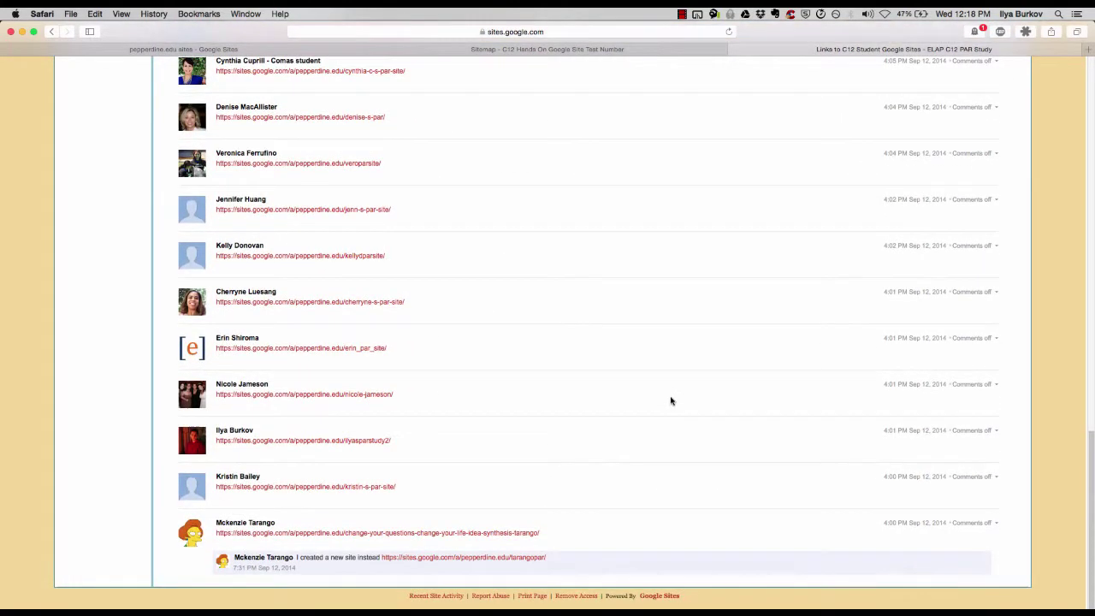
scroll(671, 400, up, 8)
scroll(670, 401, up, 7)
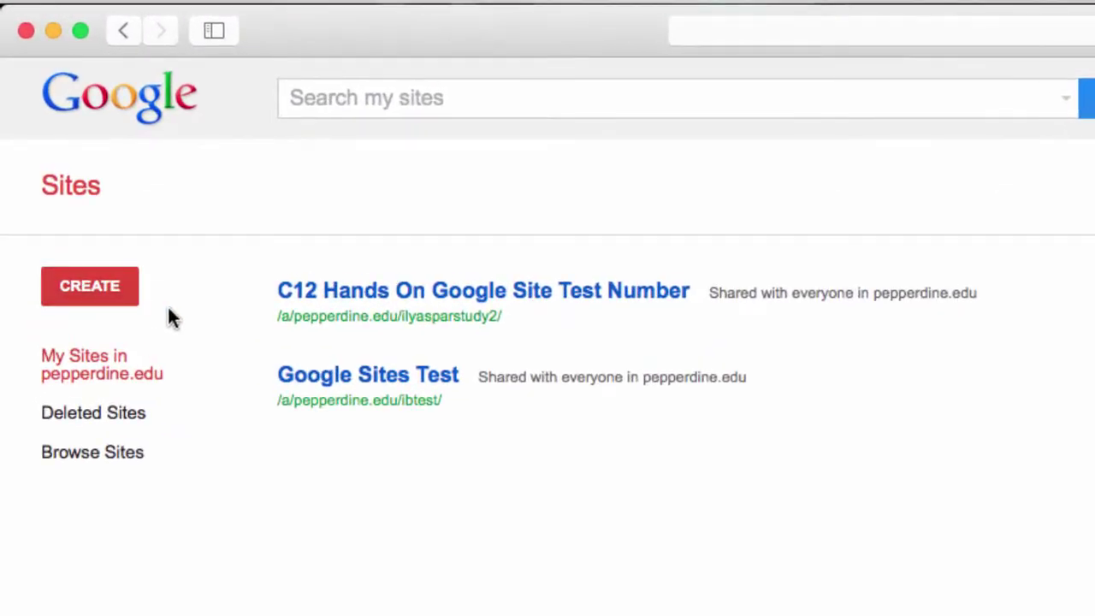
Start a new site, browse the Business collaboration templates, then close the gallery keeping Blank
click(103, 284)
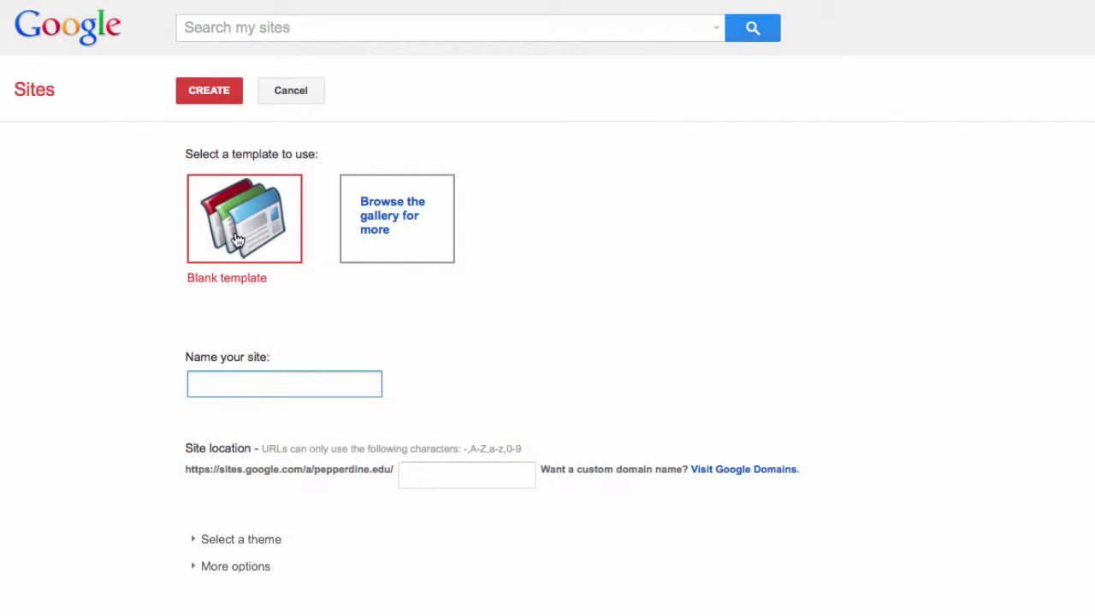
click(404, 224)
click(647, 311)
scroll(1003, 350, down, 4)
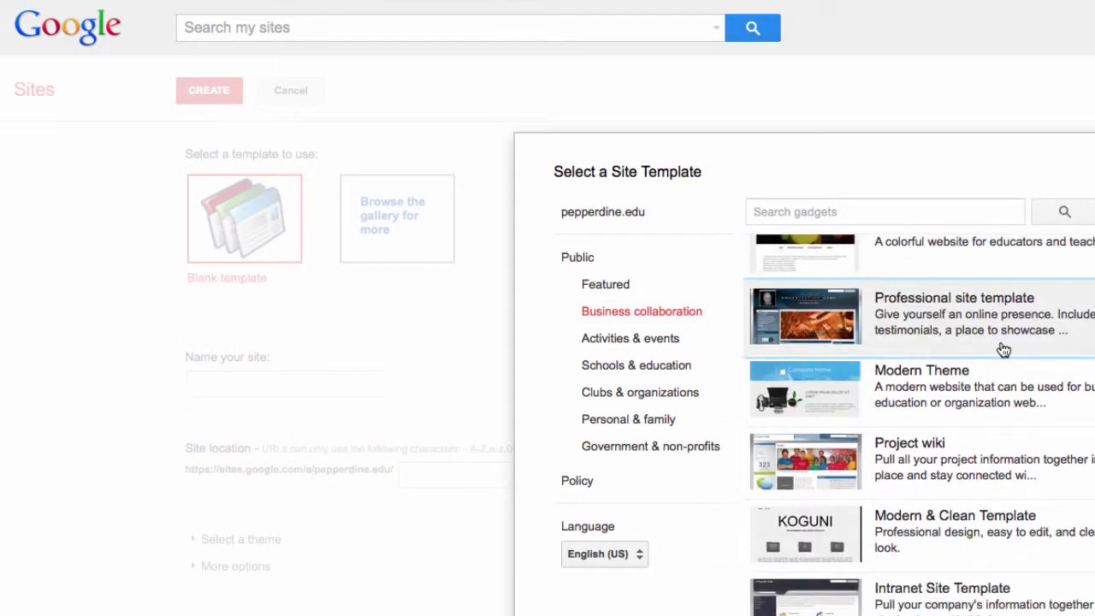
scroll(1002, 350, down, 1)
scroll(1002, 350, up, 1)
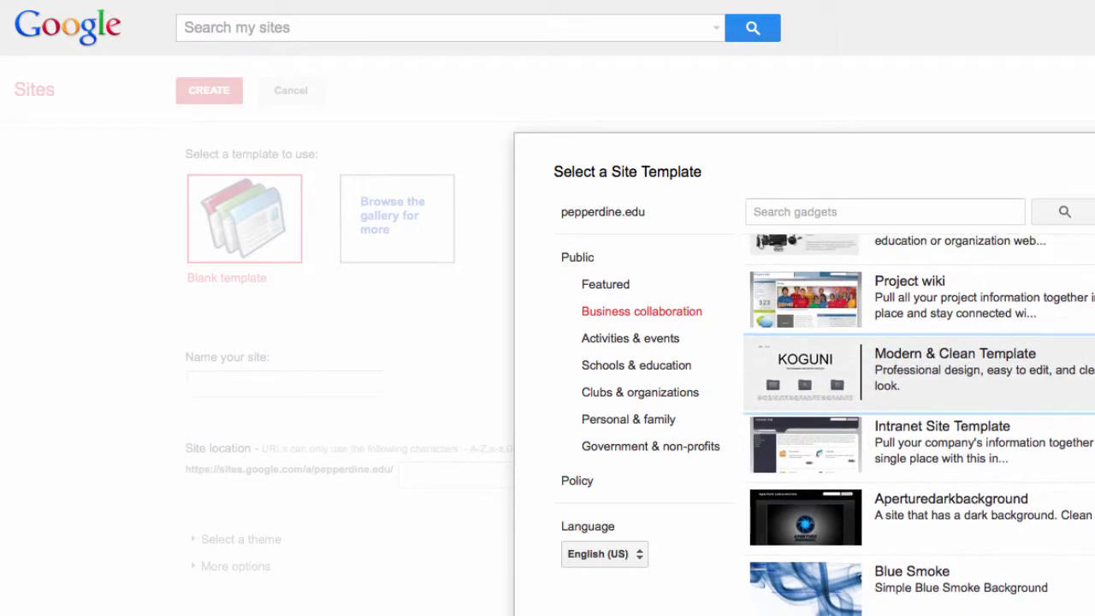
scroll(1041, 377, down, 5)
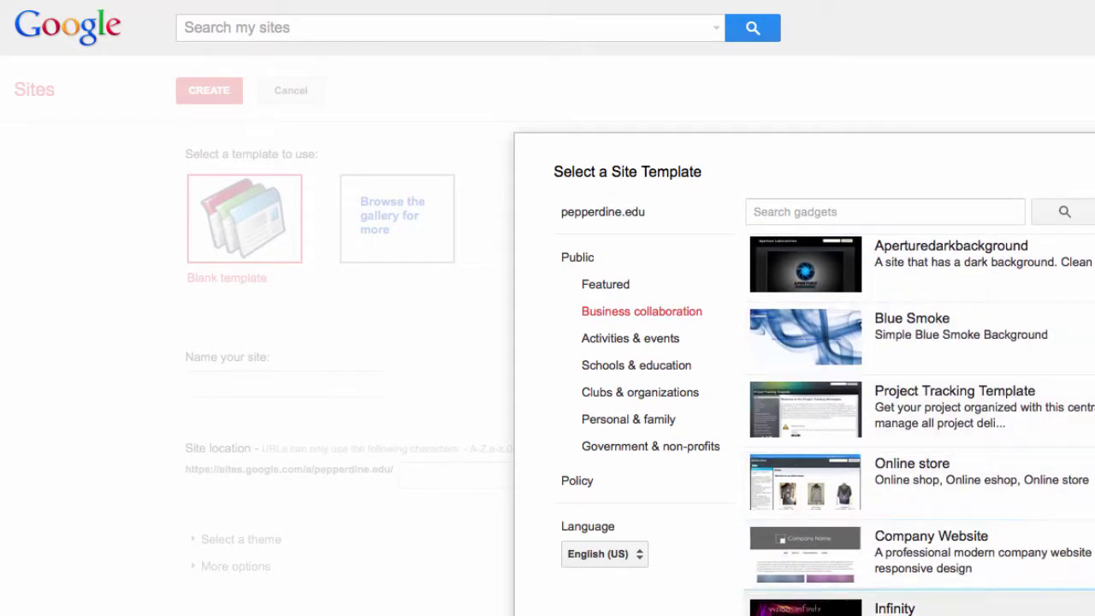
click(497, 476)
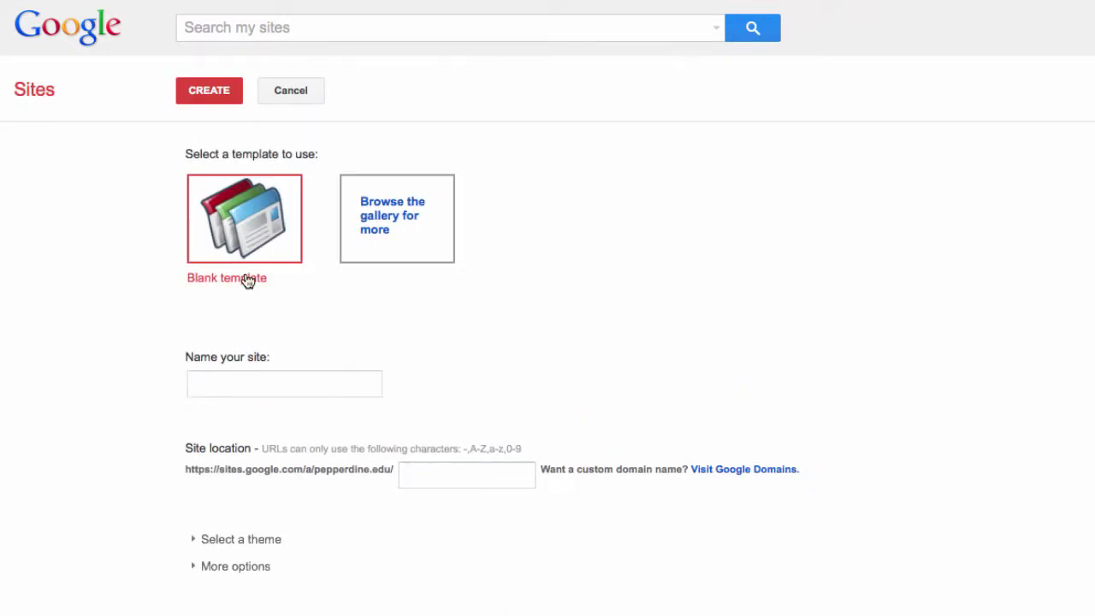
Name the new site with the owner's name followed by 'Sample Google Site'
click(297, 376)
text(I)
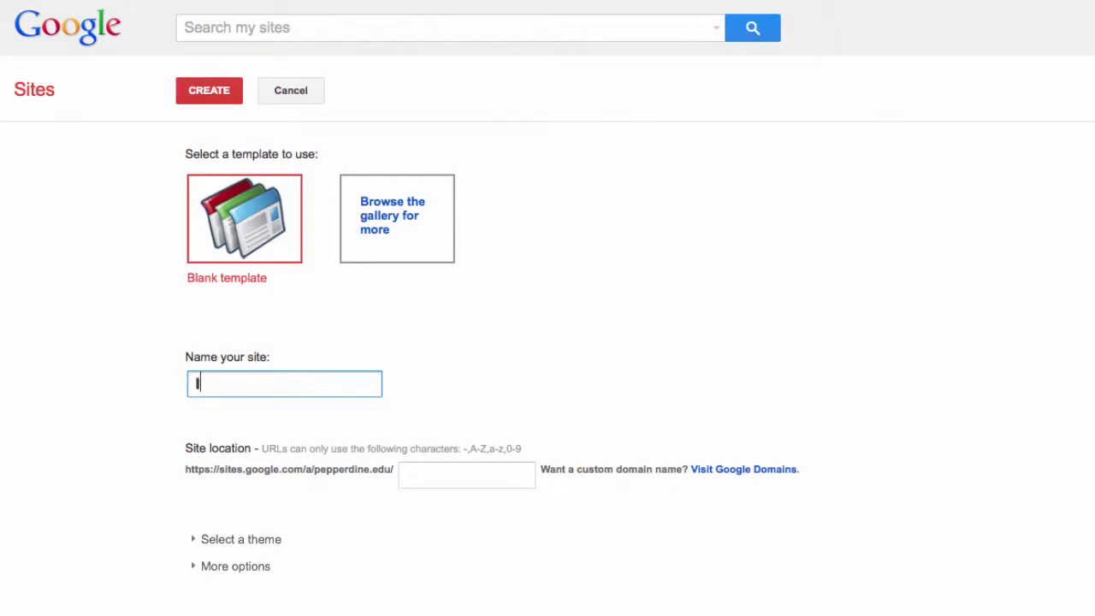
text(ly'a)
text(s)
text( Sample G)
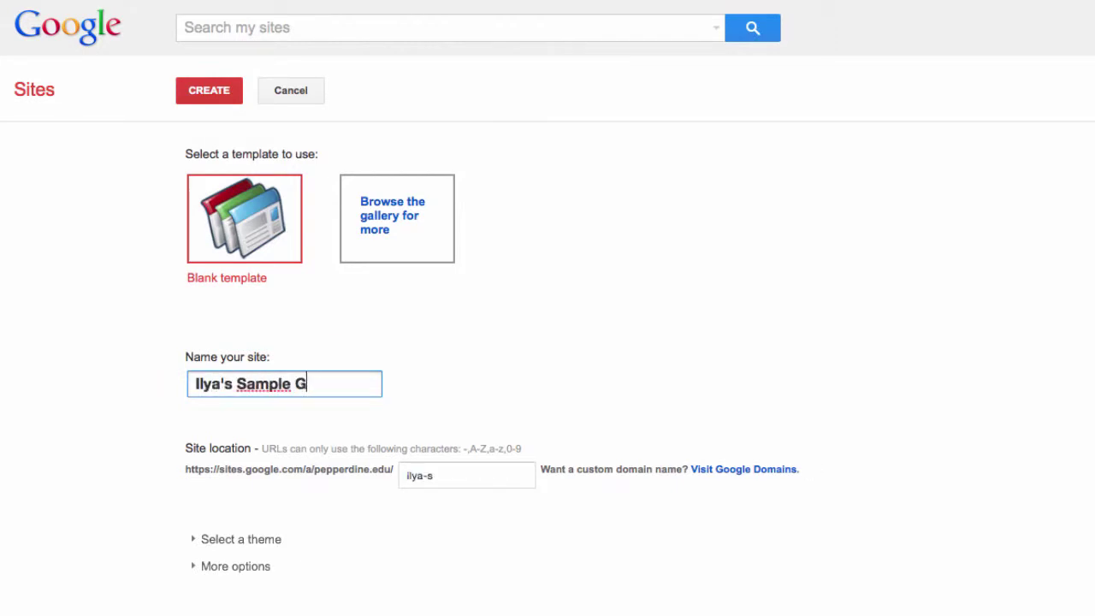
text(oogle Site)
key(Tab)
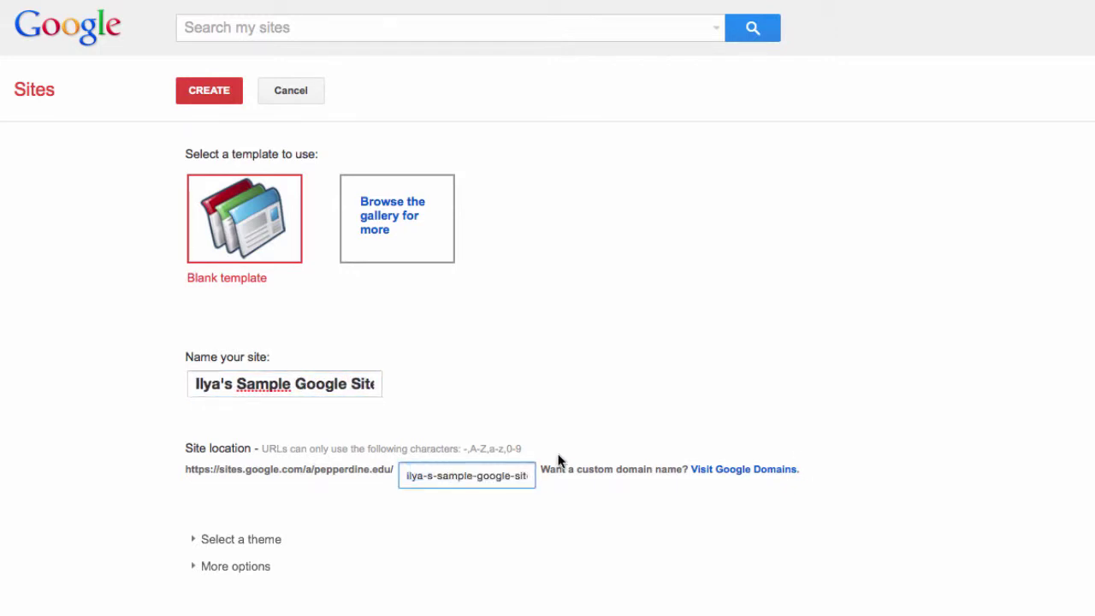
Replace the auto-filled site location with a short custom address without an underscore
triple_click(513, 476)
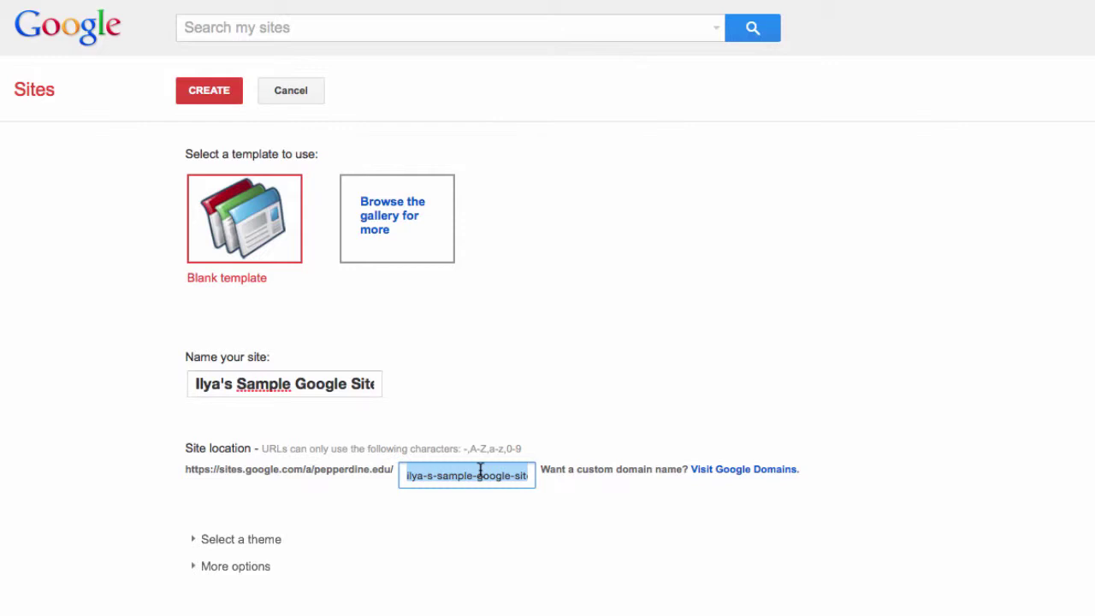
text(ilya)
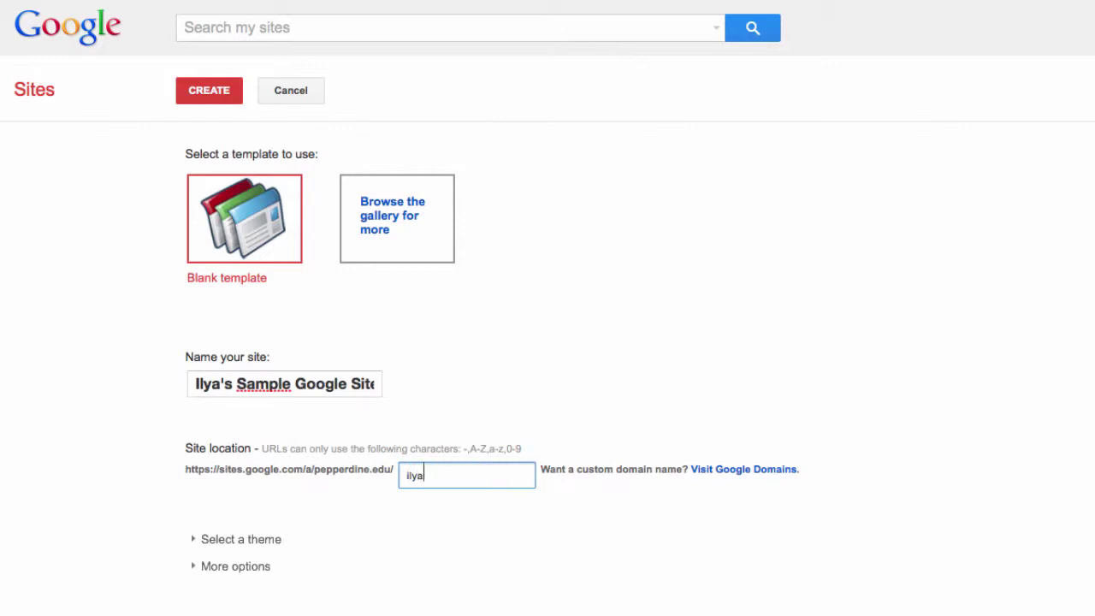
text(_gsite)
click(429, 476)
key(BackSpace)
Choose the green Schoolhouse theme for the new site
click(250, 540)
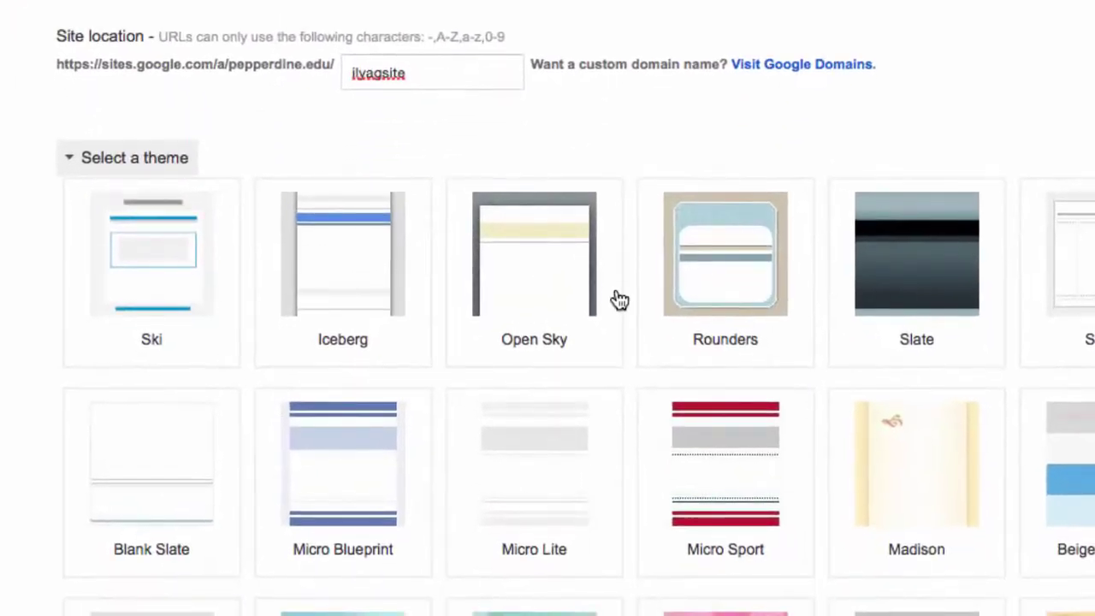
scroll(620, 300, down, 5)
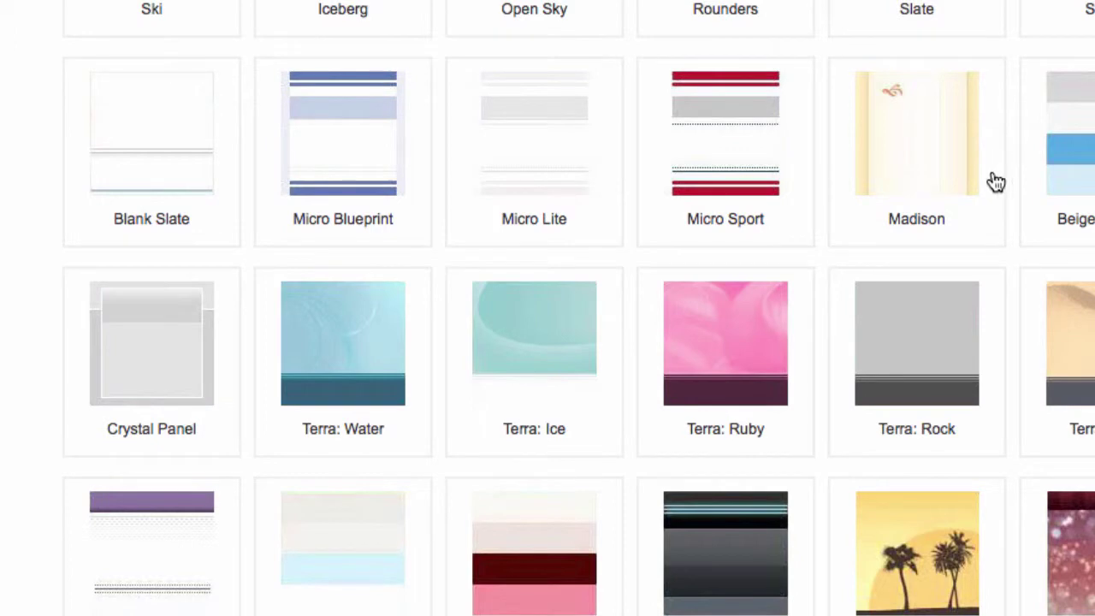
scroll(997, 182, down, 2)
scroll(997, 182, down, 4)
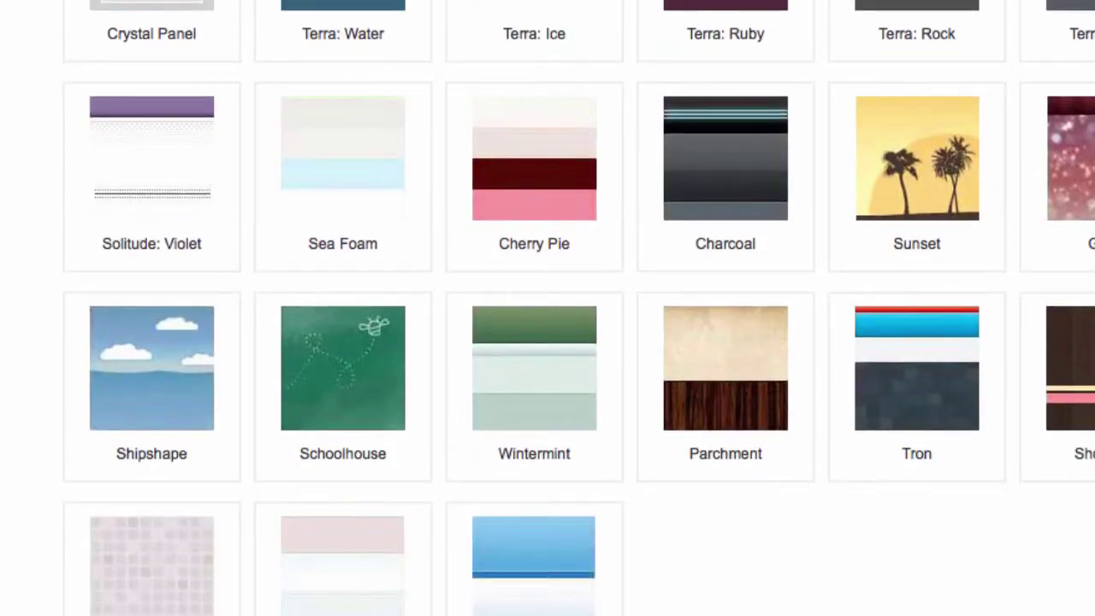
scroll(547, 168, down, 1)
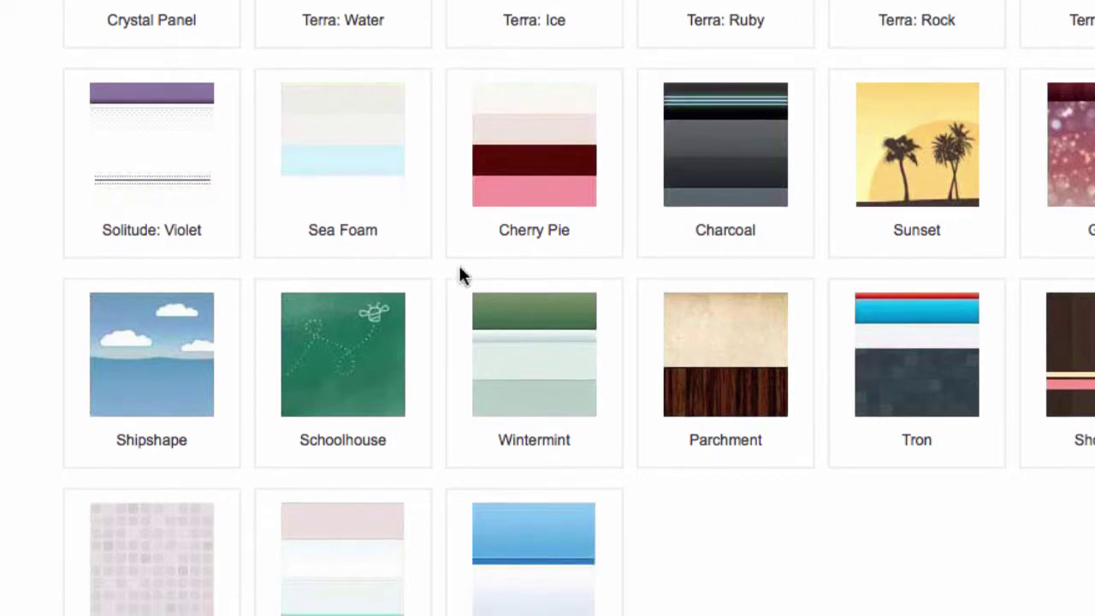
click(382, 359)
scroll(663, 210, up, 11)
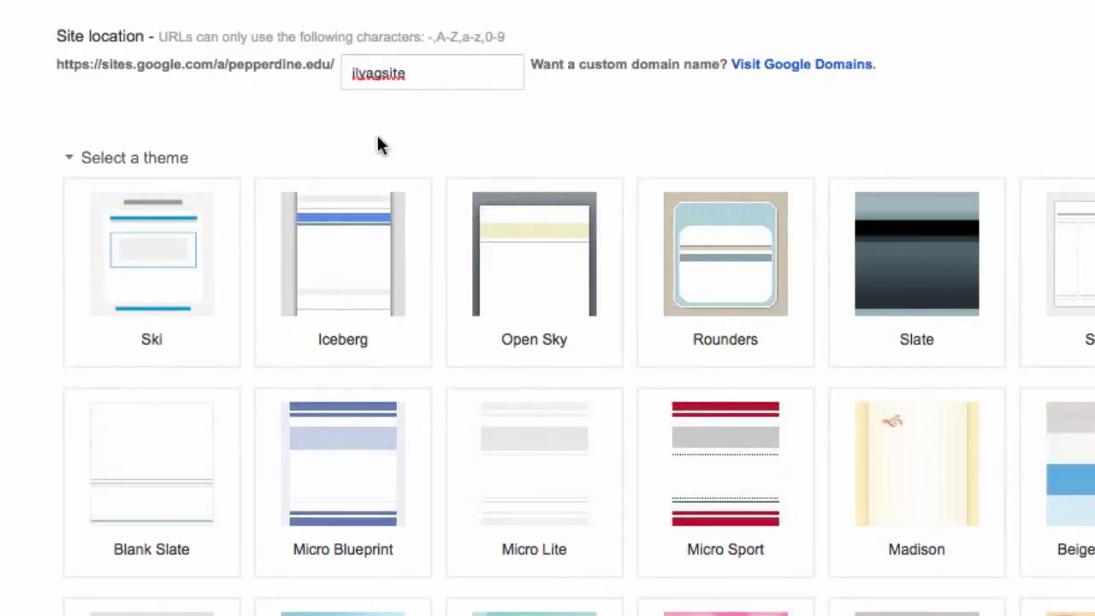
scroll(107, 111, down, 2)
click(74, 90)
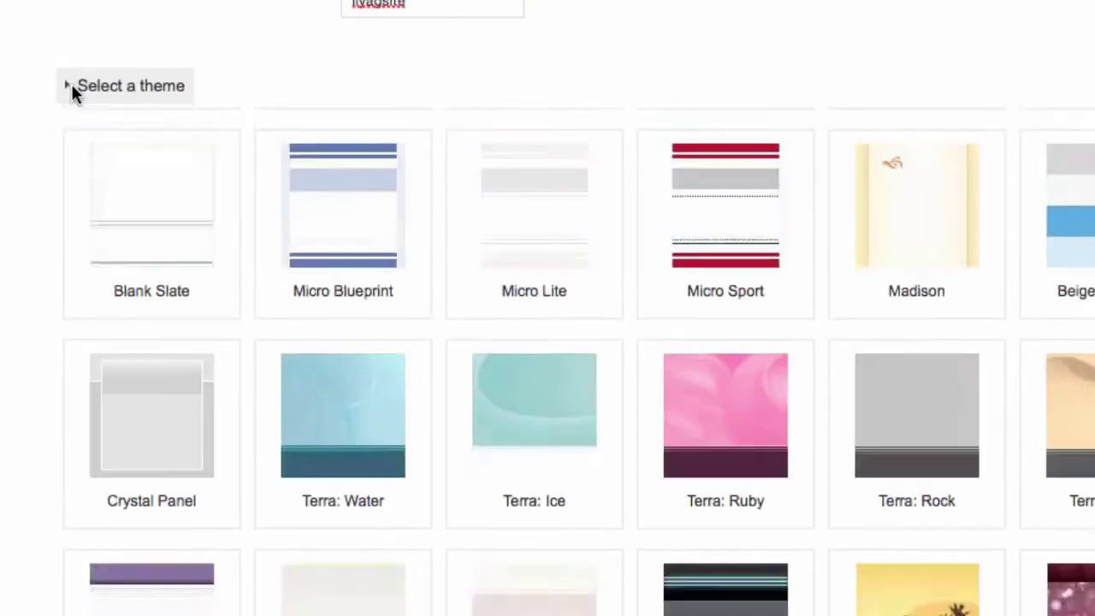
Add a one-line description introducing the owner's Sample GSite and the site category 'learning'
click(76, 194)
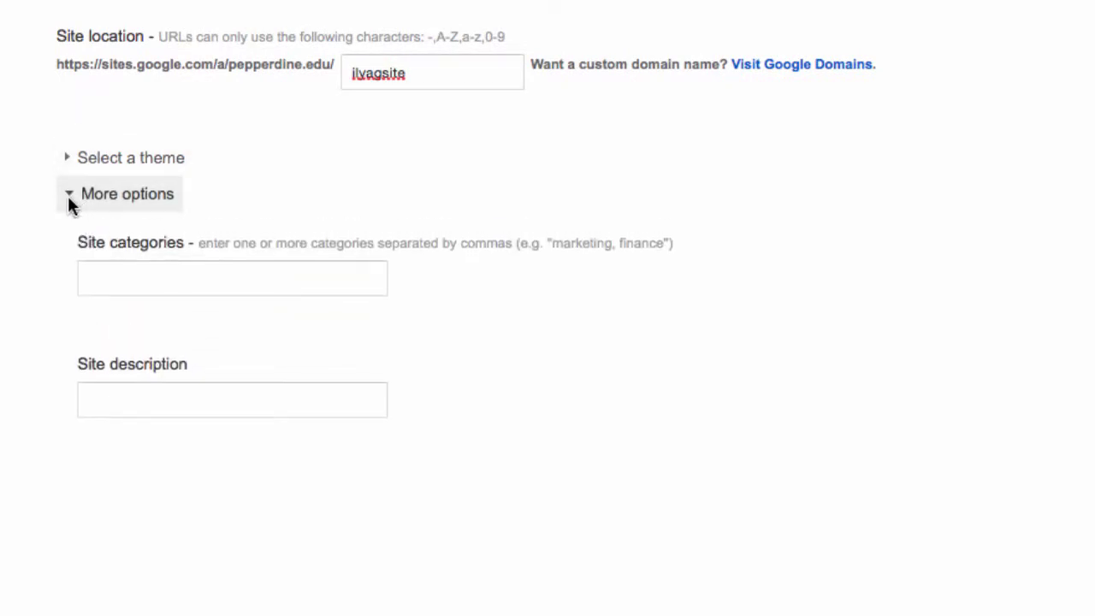
click(140, 384)
text(This is i)
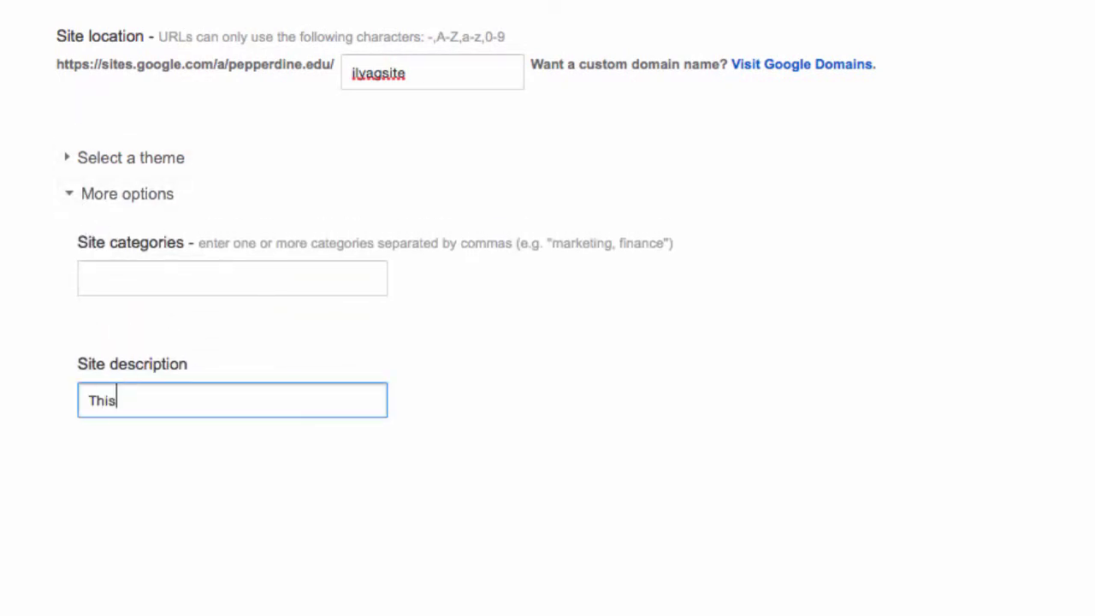
key(BackSpace)
text(Ily)
key(BackSpace)
key(BackSpace)
text(la)
key(BackSpace)
key(BackSpace)
text(lya's Sample GSite!)
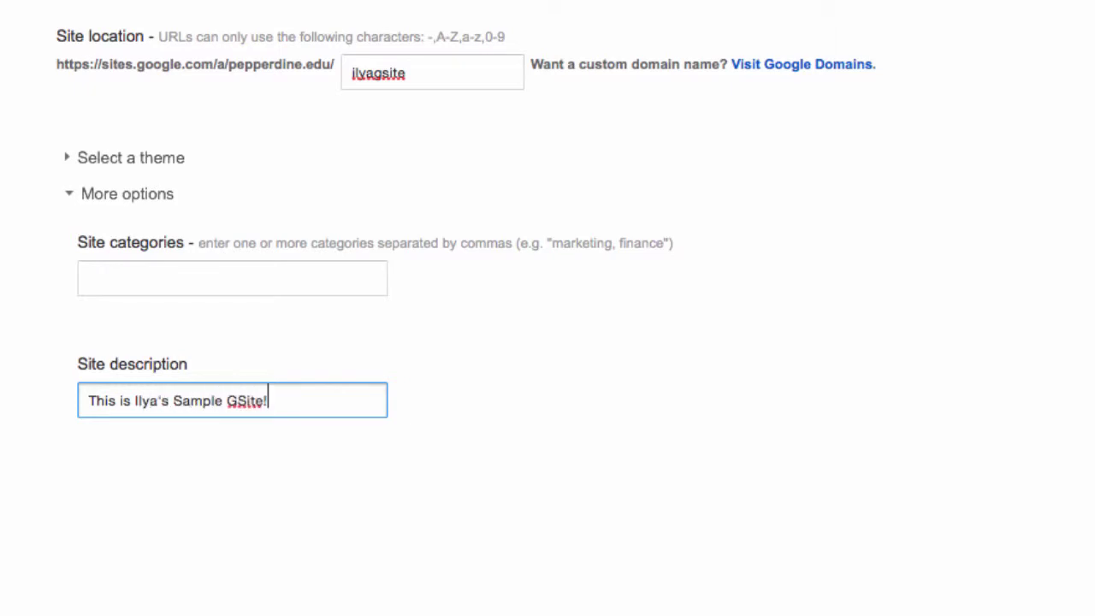
click(272, 283)
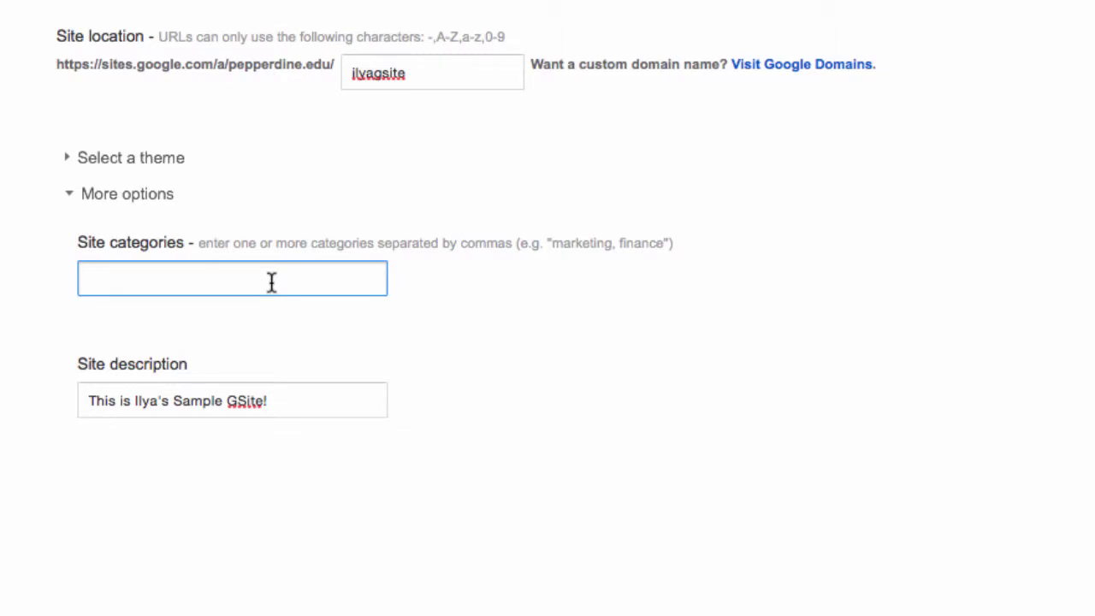
text(Iearning)
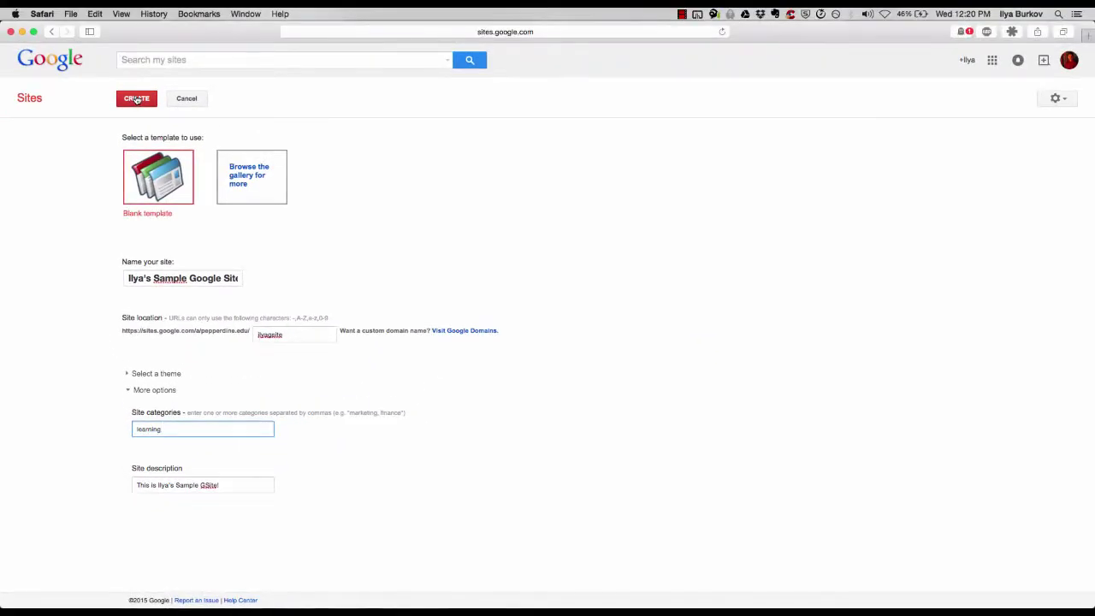
Create the site, view its Sitemap page, then return to the Home page
click(137, 99)
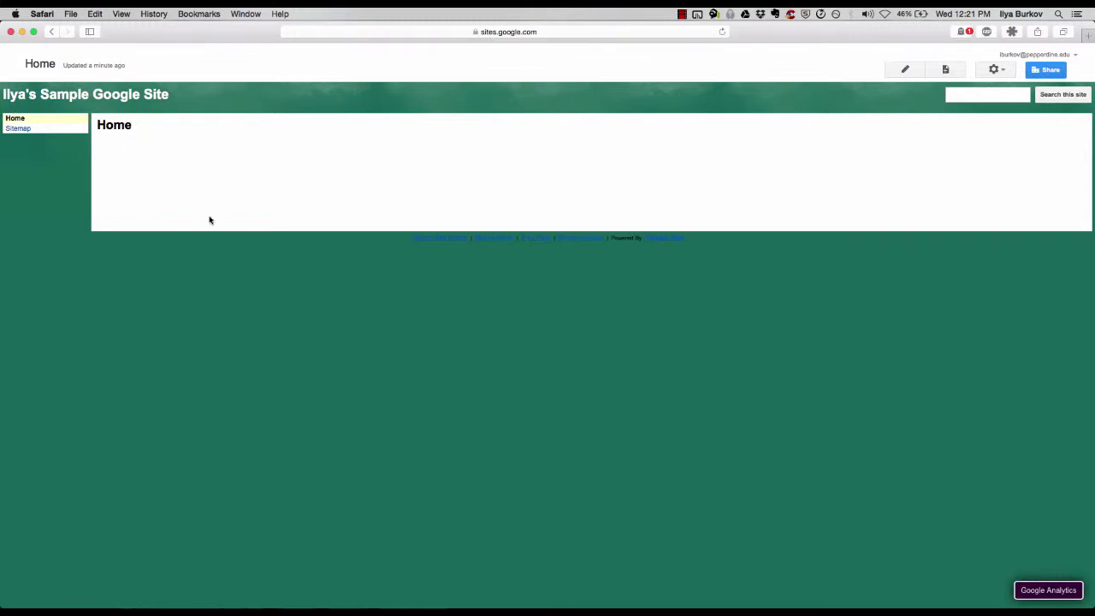
click(18, 129)
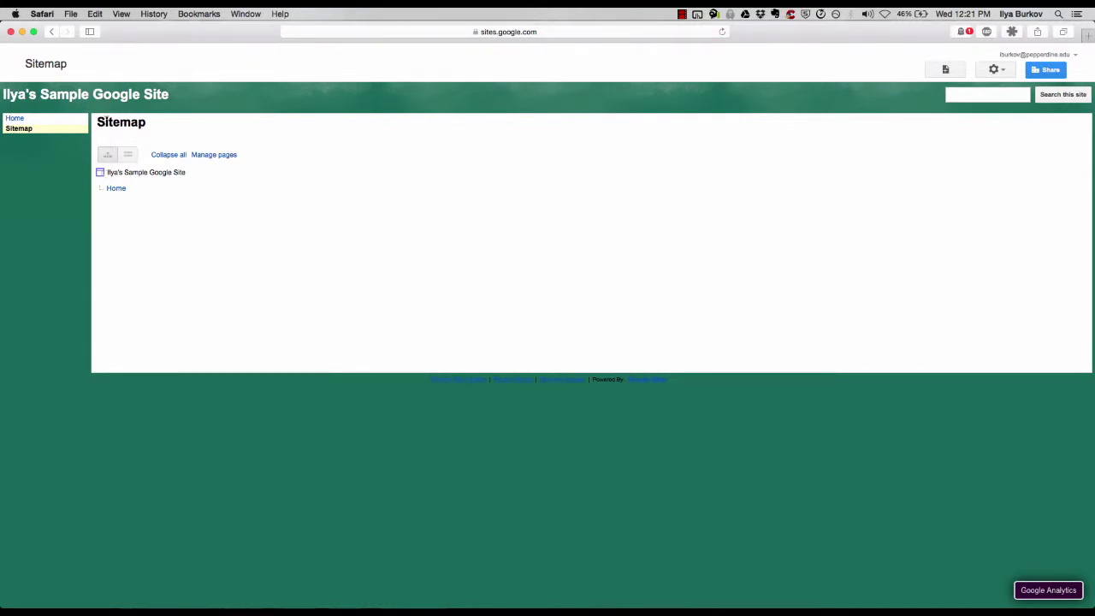
click(15, 119)
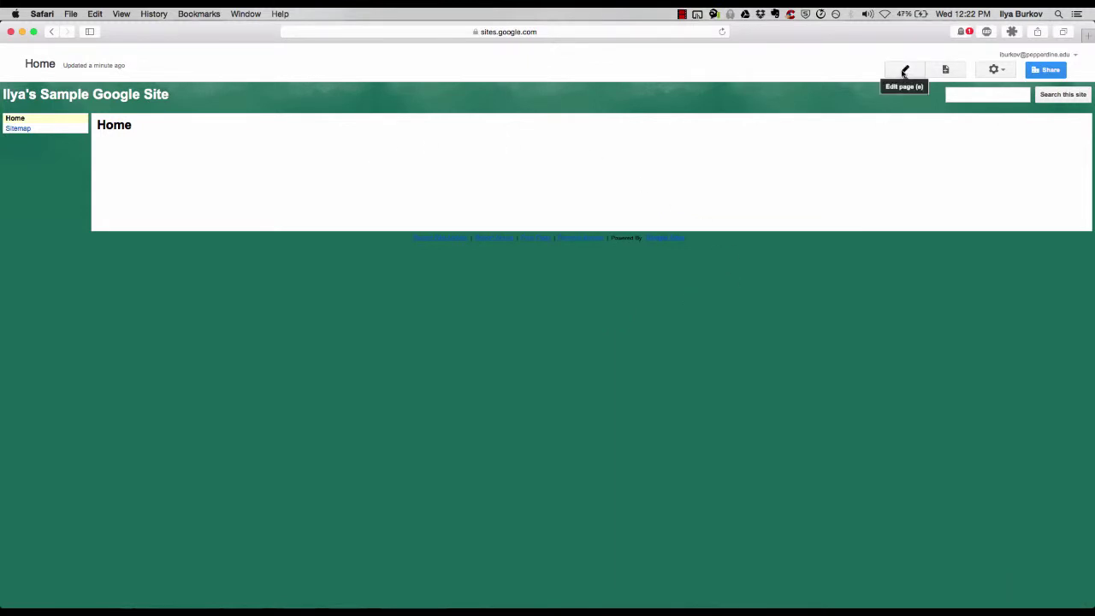
Retitle the Home page as the owner's 'Home Page' and write 'Greetings, Visitors!' in its body
click(916, 74)
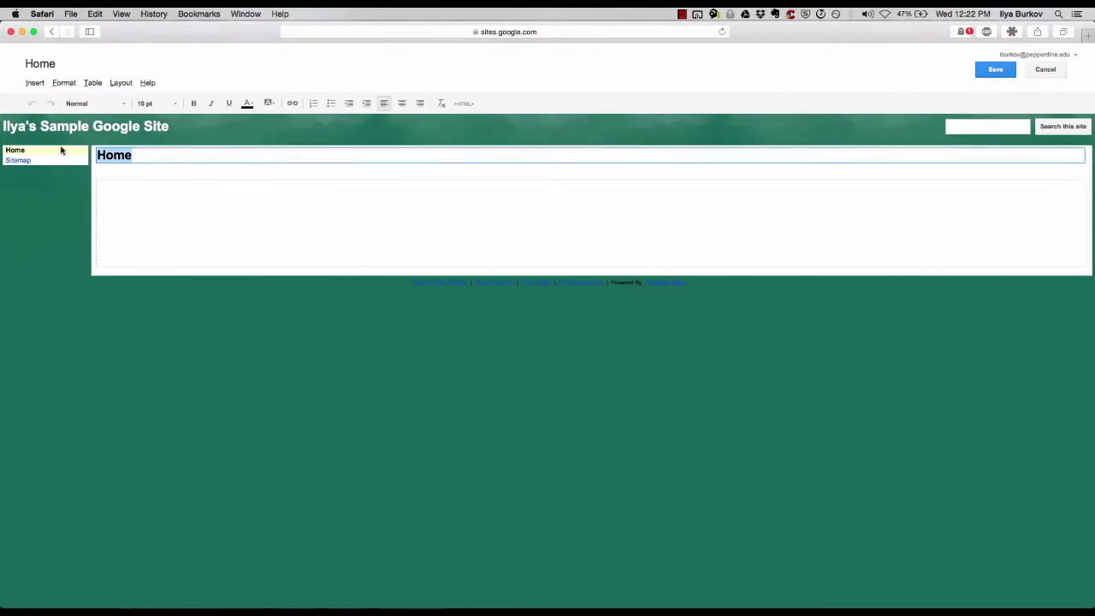
click(144, 161)
click(96, 159)
text(Ilya's Home)
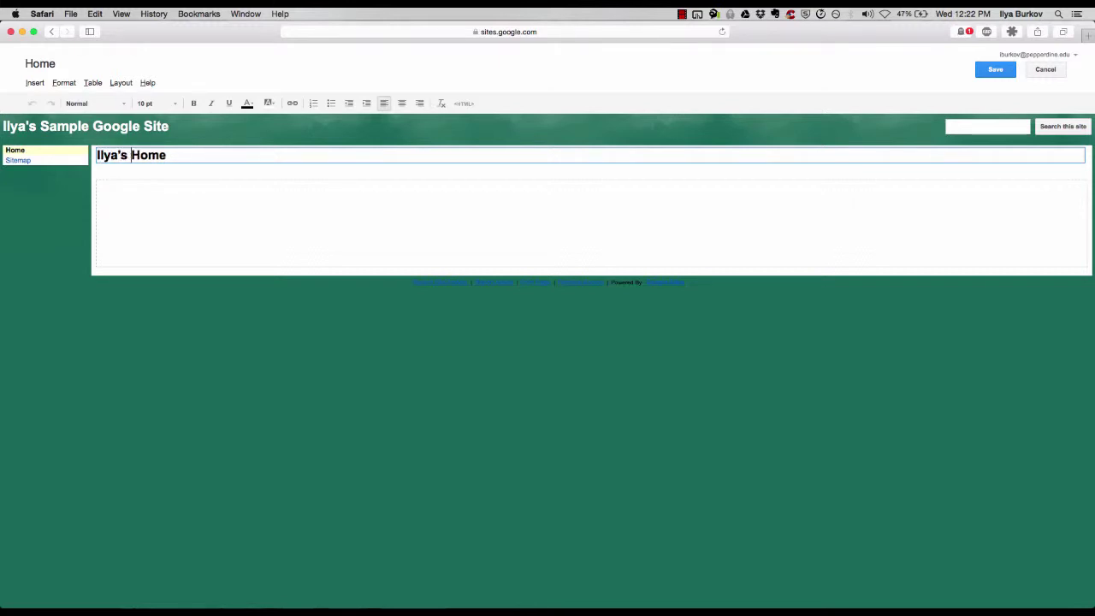
text( Page)
click(153, 210)
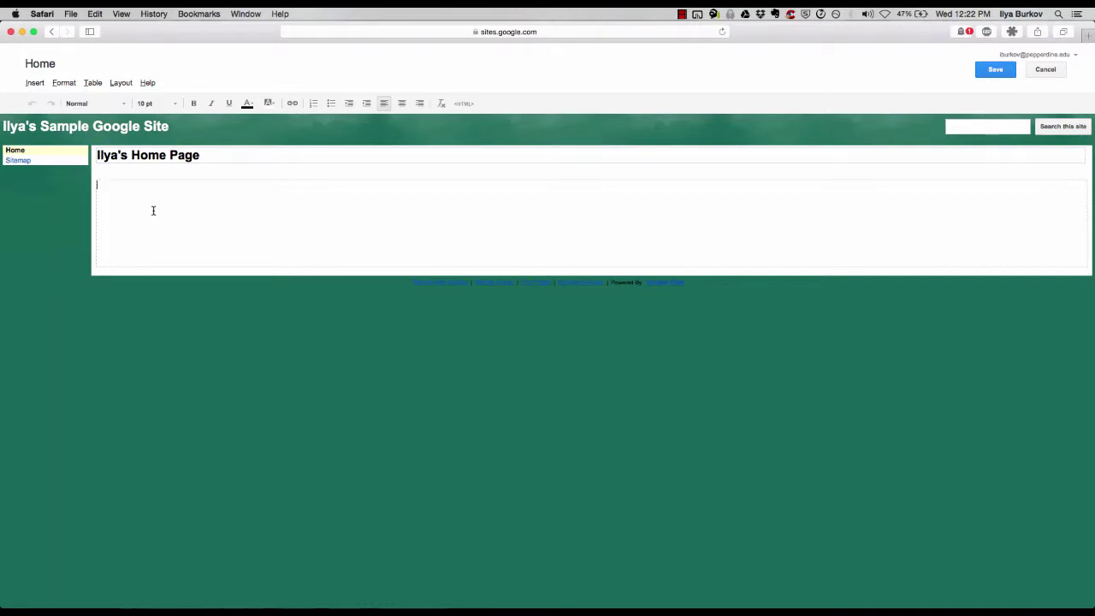
text(H)
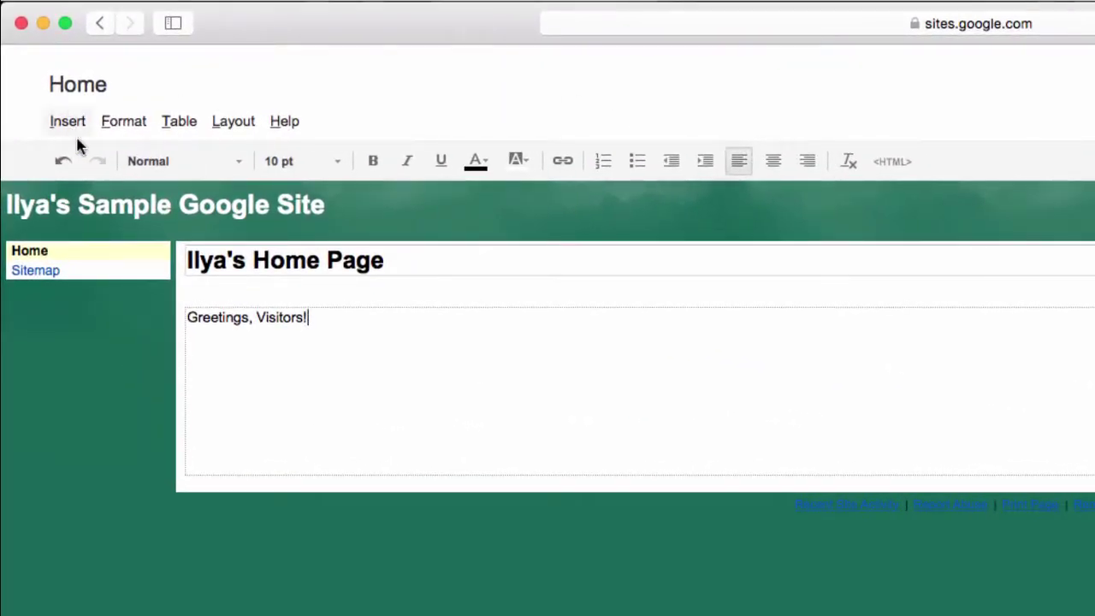
drag(349, 312, 115, 291)
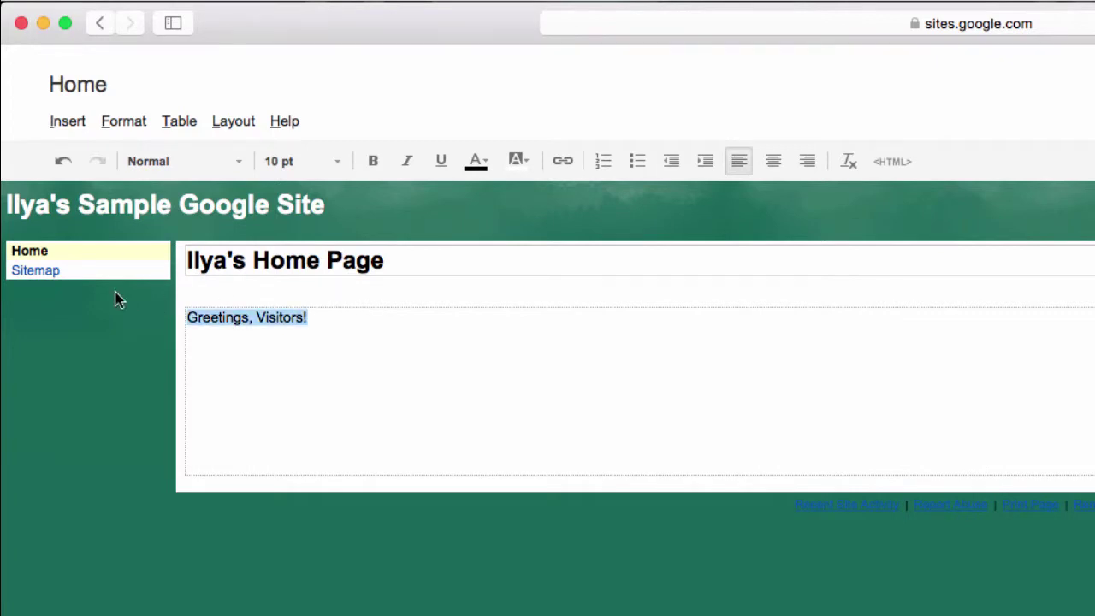
click(336, 162)
Make the greeting 18 pt and set 'Greetings' to bold italic
click(313, 308)
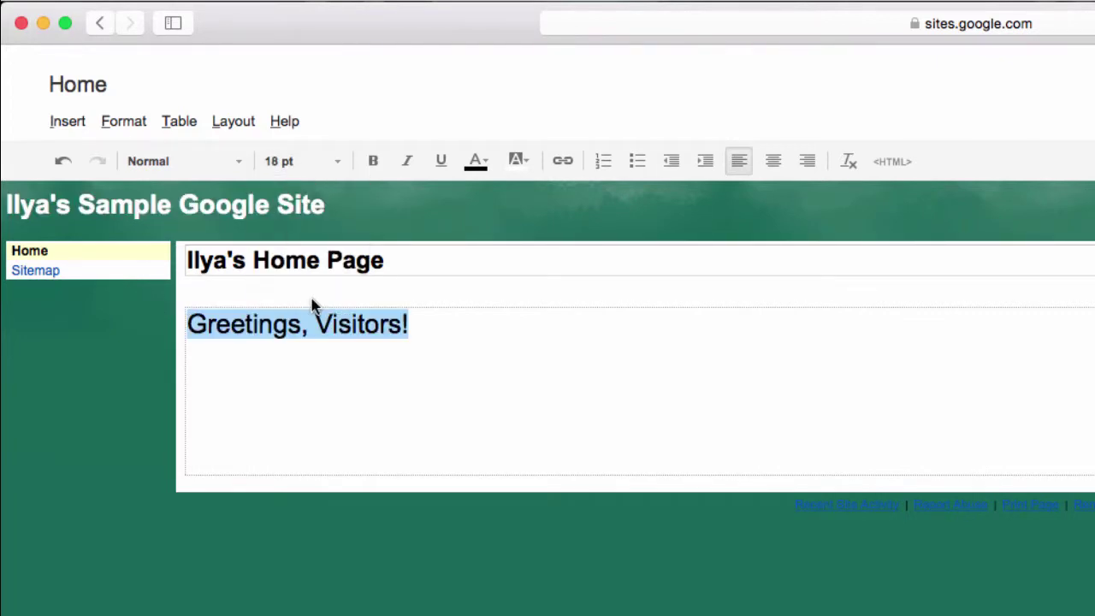
click(421, 321)
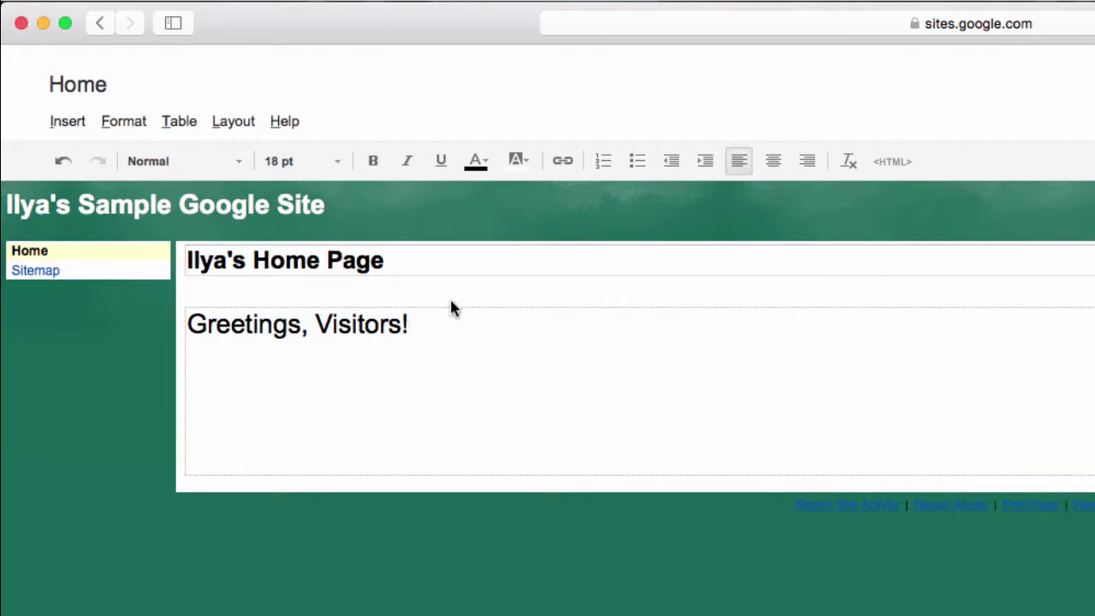
drag(302, 325, 188, 325)
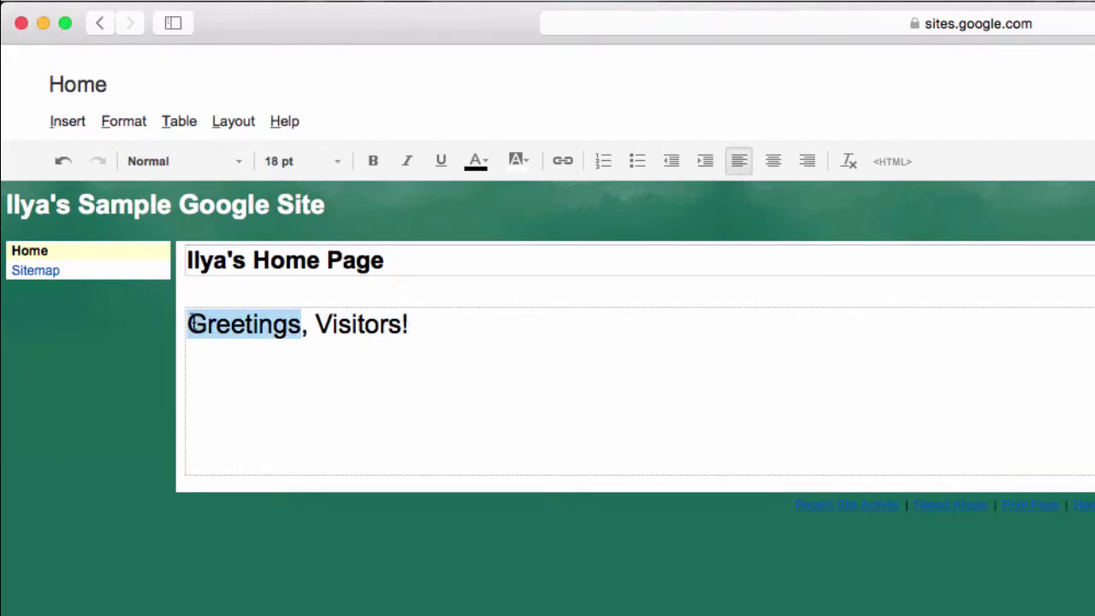
click(374, 163)
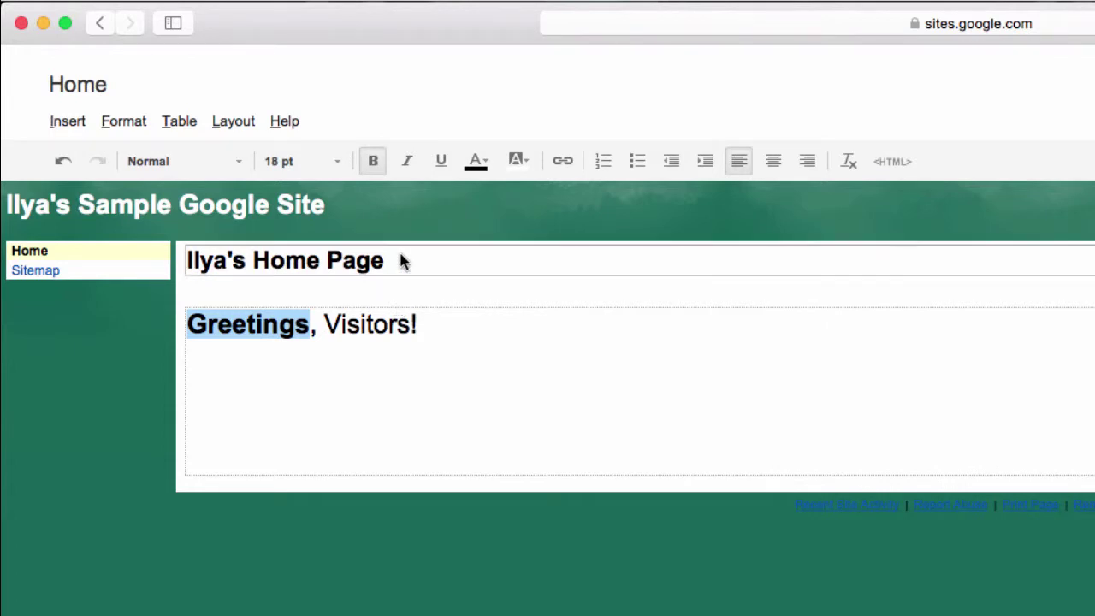
click(407, 165)
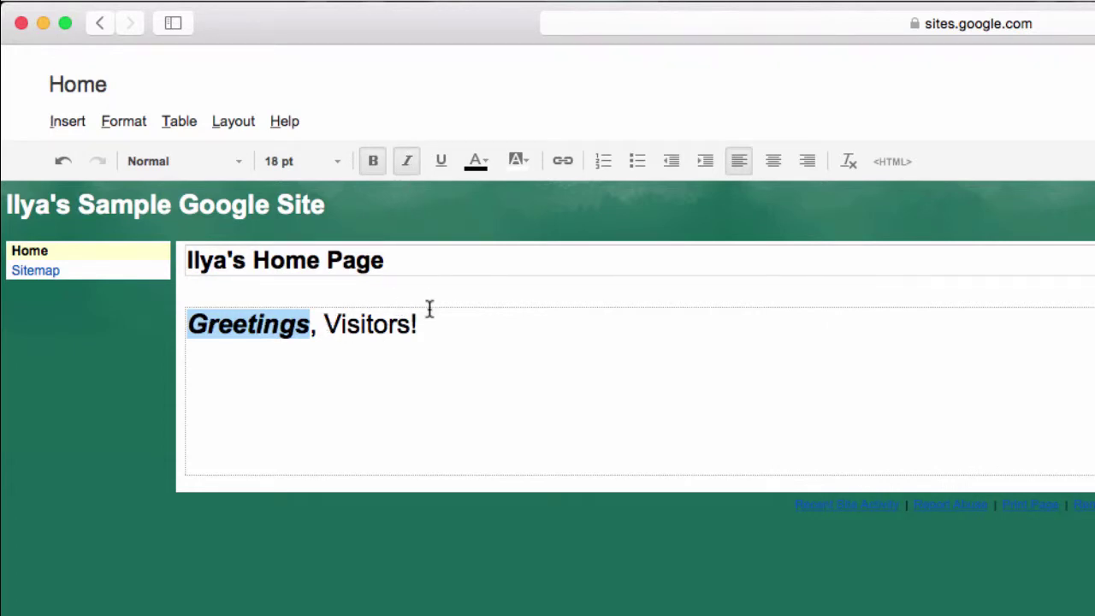
click(463, 330)
Colour the word 'Visitors!' red
drag(443, 323, 324, 324)
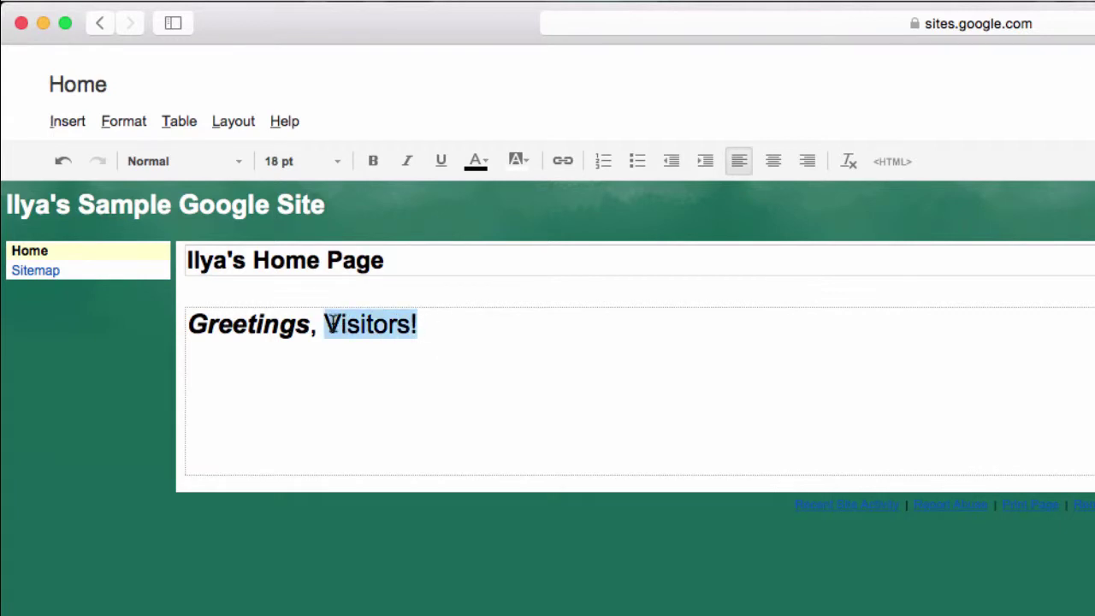
click(485, 161)
click(473, 209)
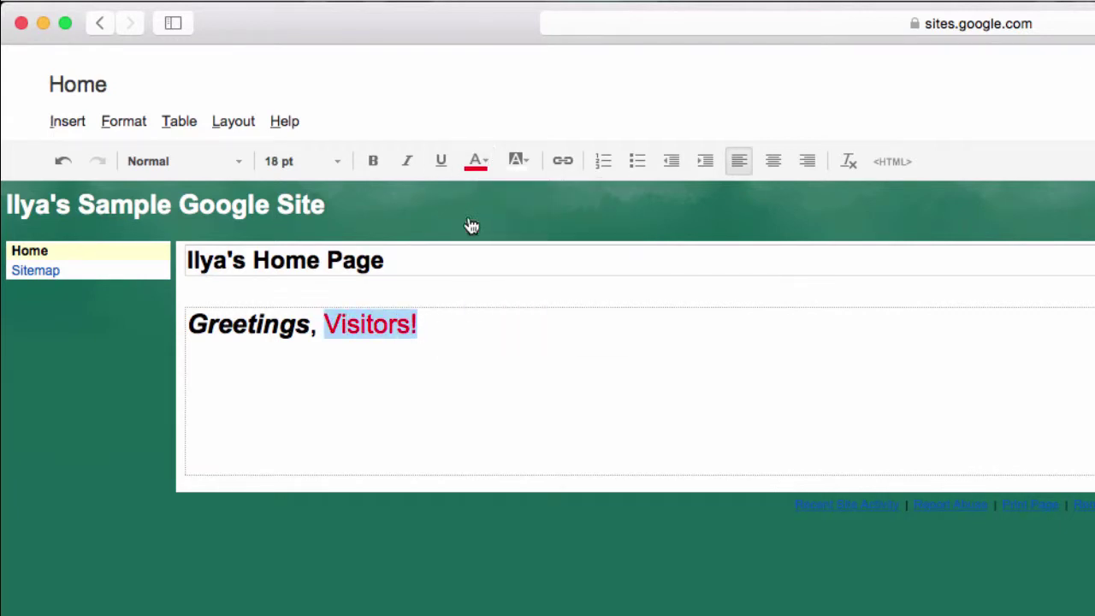
click(414, 364)
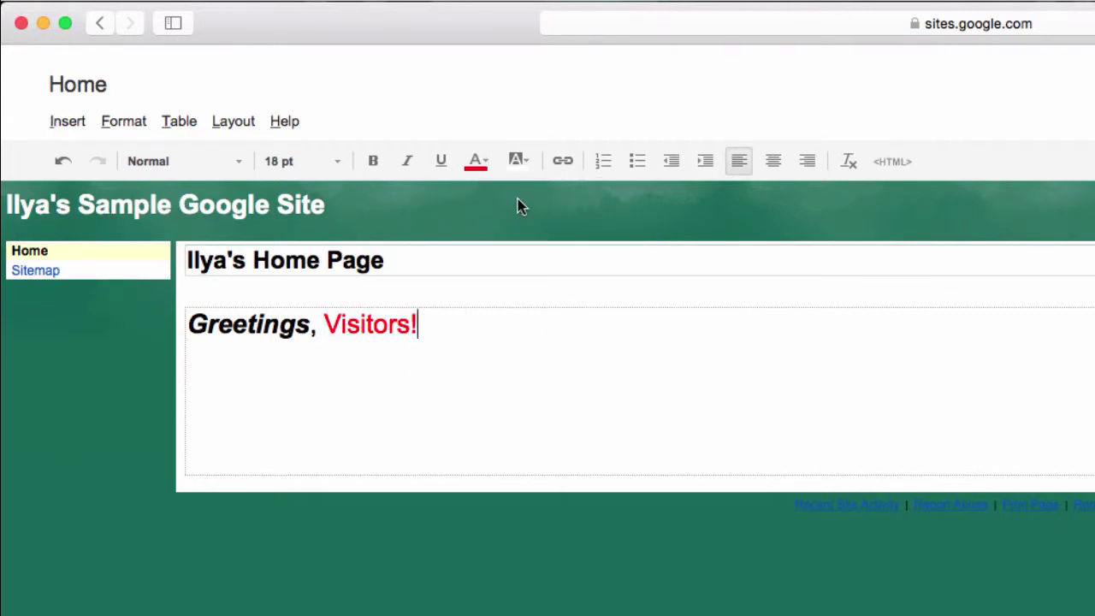
Try a black background on 'Greetings', then set it back to white
drag(309, 323, 181, 324)
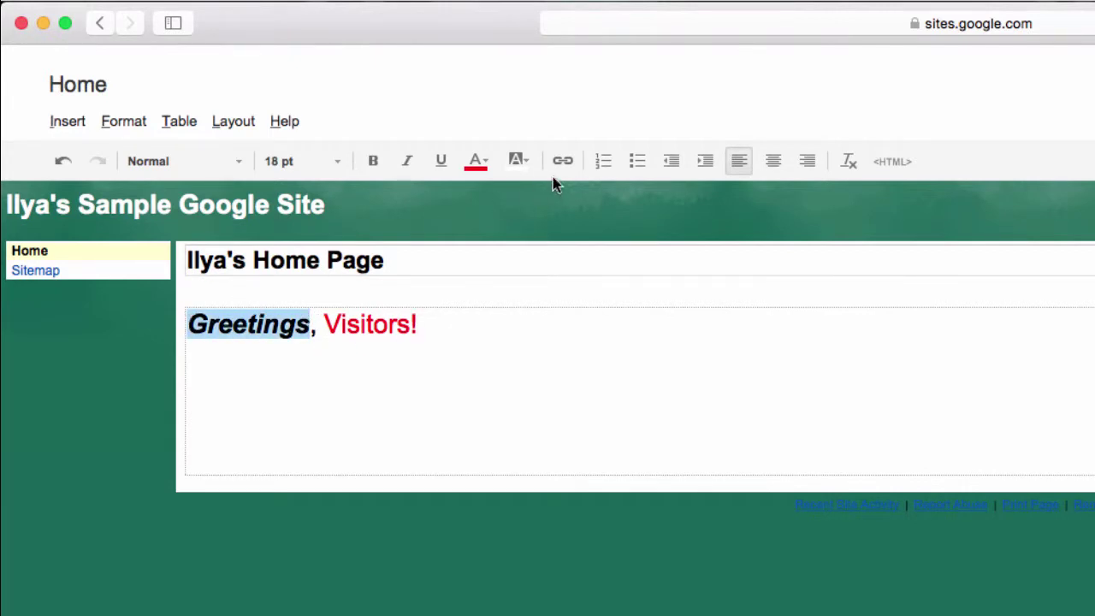
click(522, 159)
click(518, 192)
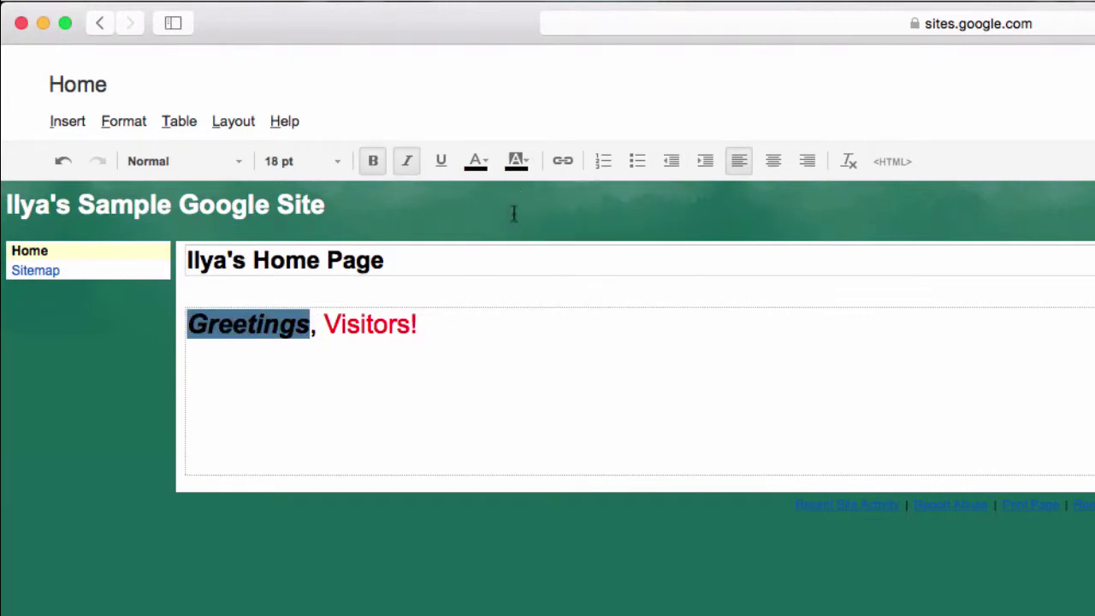
click(486, 348)
key(Left)
key(Left)
key(Left)
key(Left)
key(Left)
key(Left)
key(Left)
key(Left)
key(Left)
key(Left)
drag(310, 323, 166, 322)
click(518, 162)
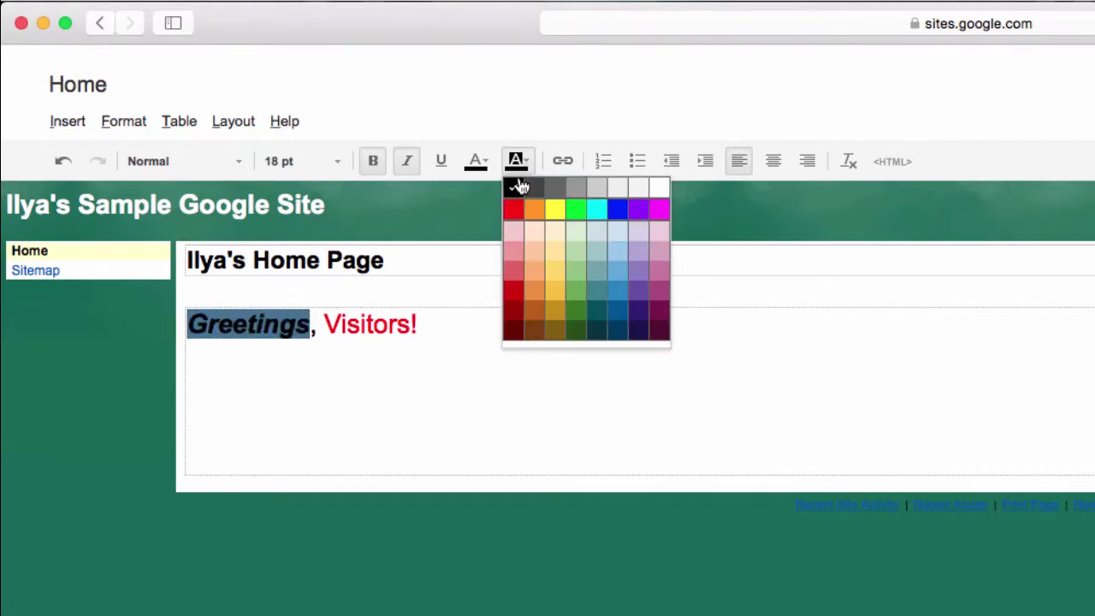
click(668, 184)
click(416, 325)
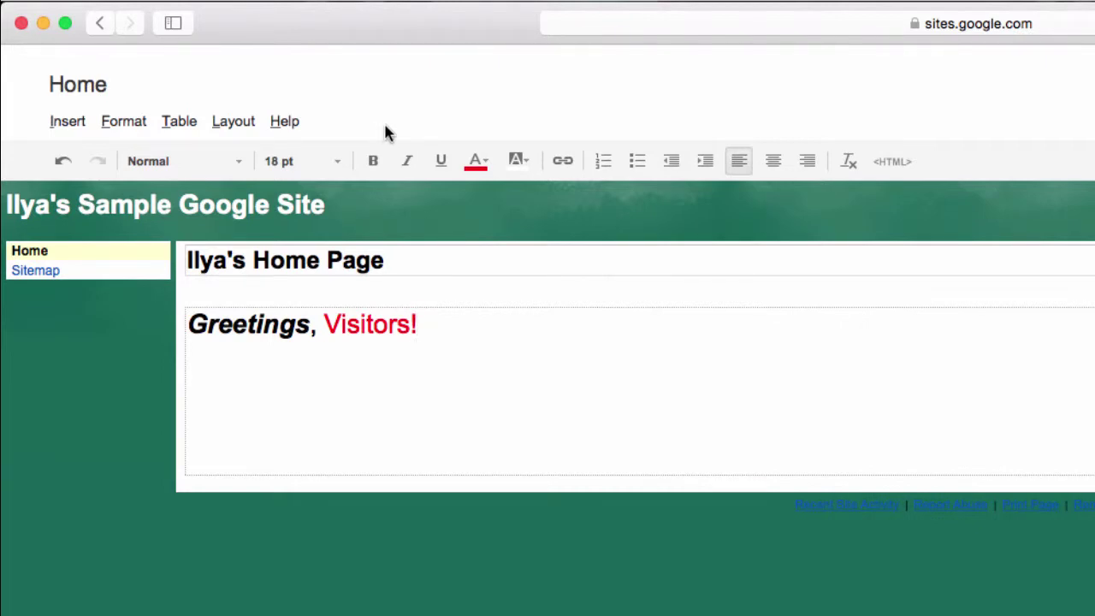
click(285, 122)
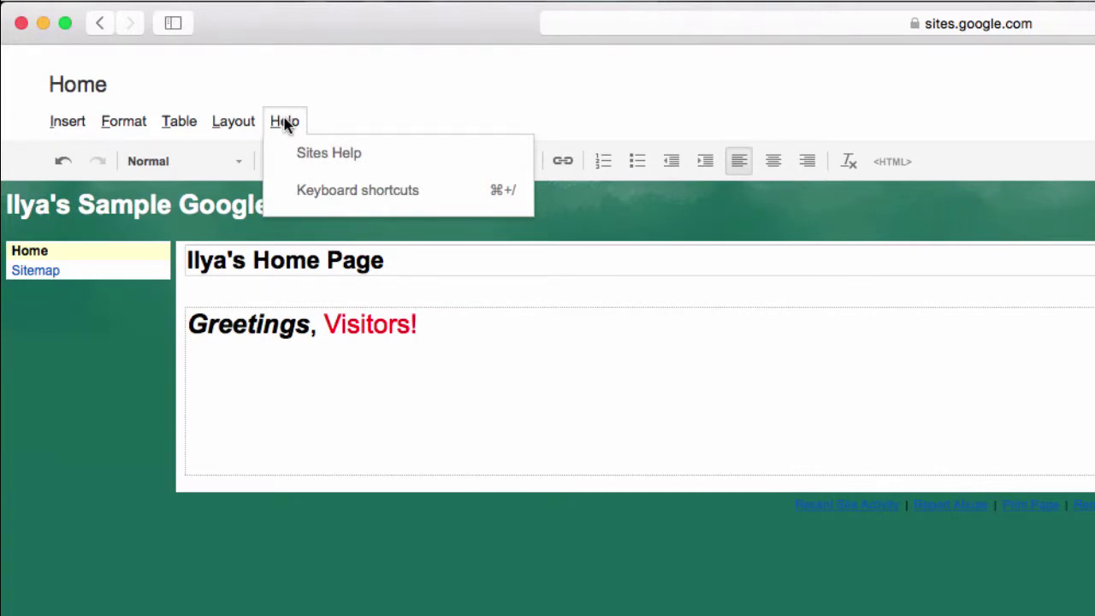
click(243, 123)
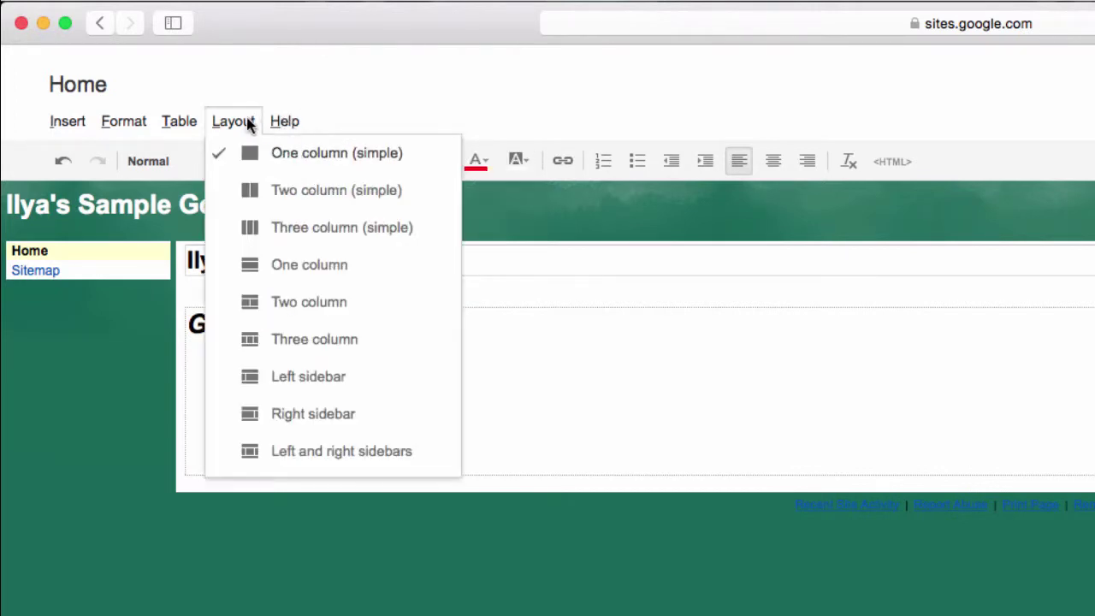
click(284, 188)
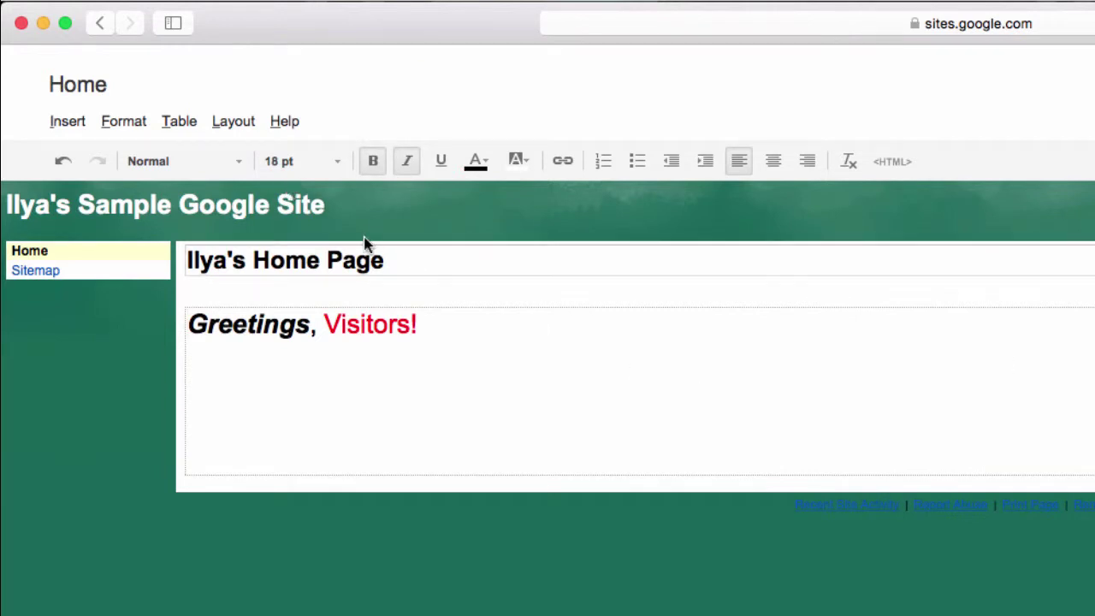
click(224, 122)
click(301, 227)
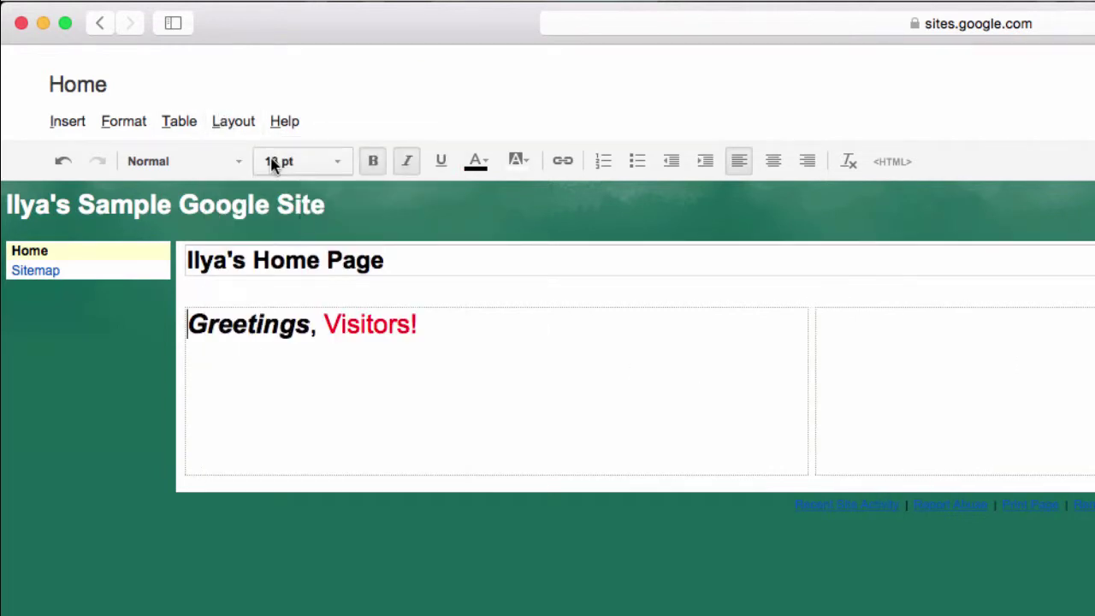
click(246, 121)
click(170, 133)
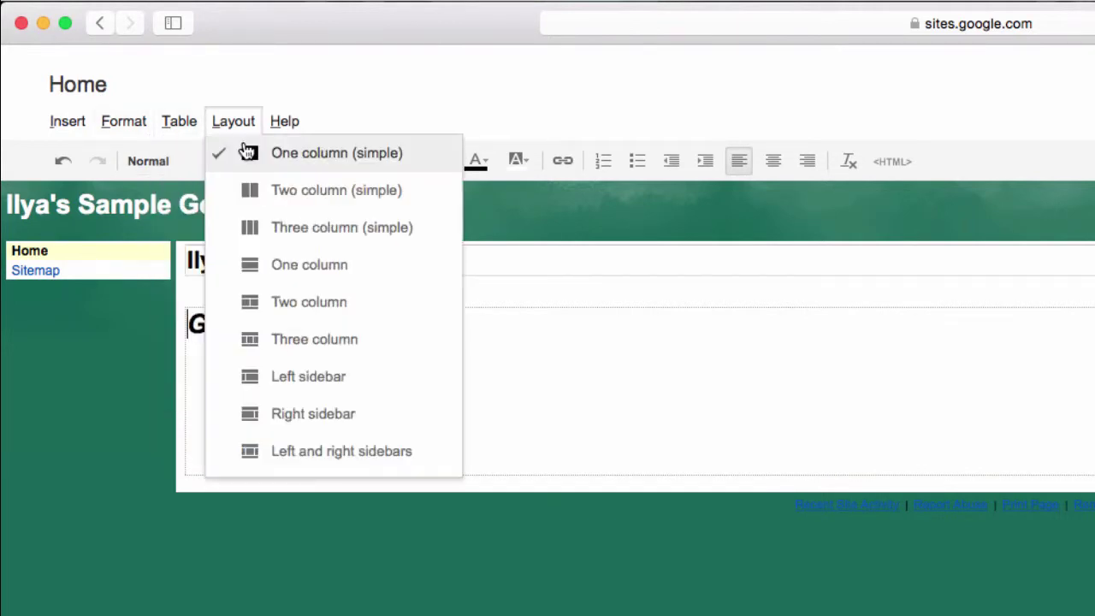
mouse_move(227, 167)
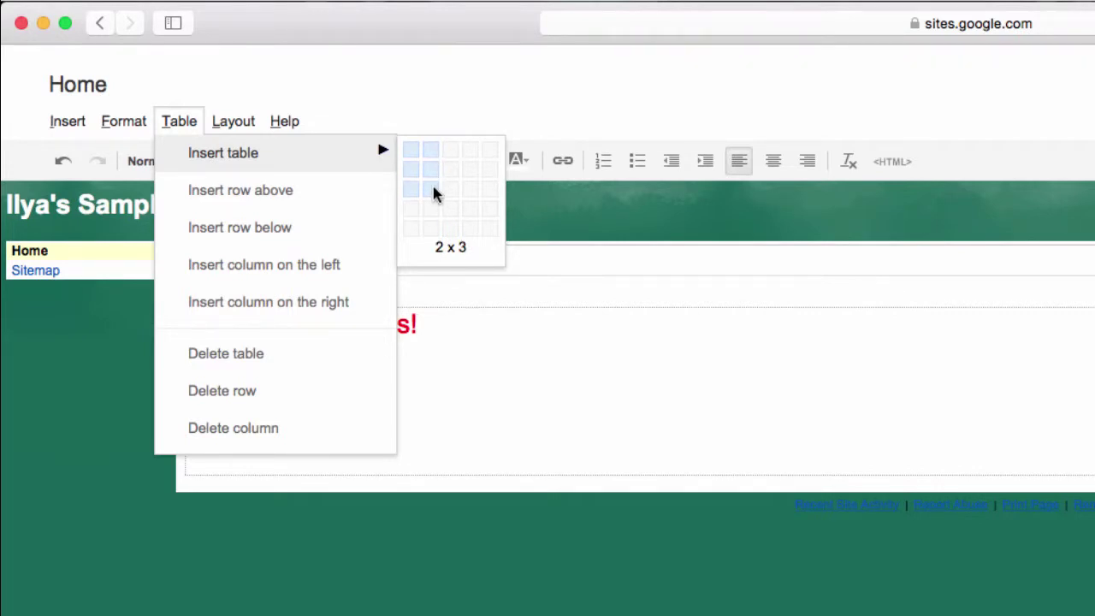
click(433, 190)
key(super+z)
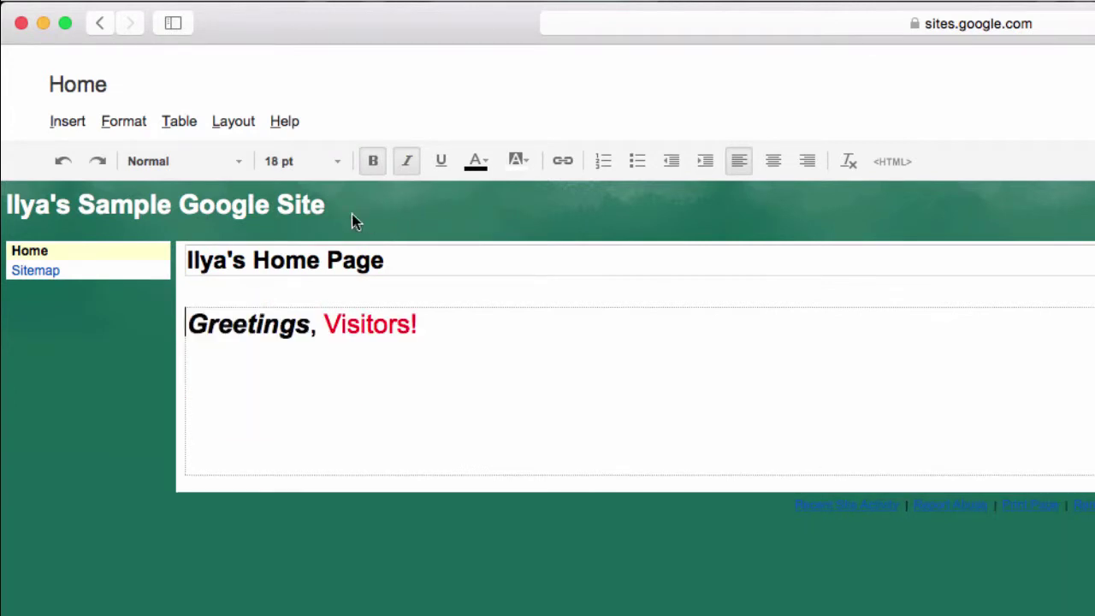
click(124, 120)
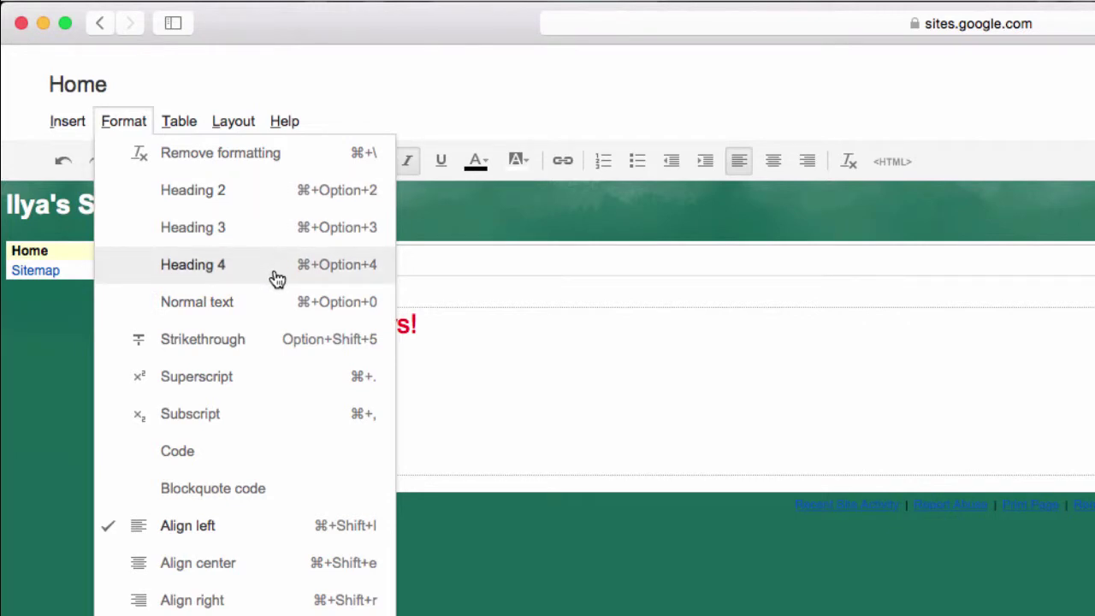
click(438, 337)
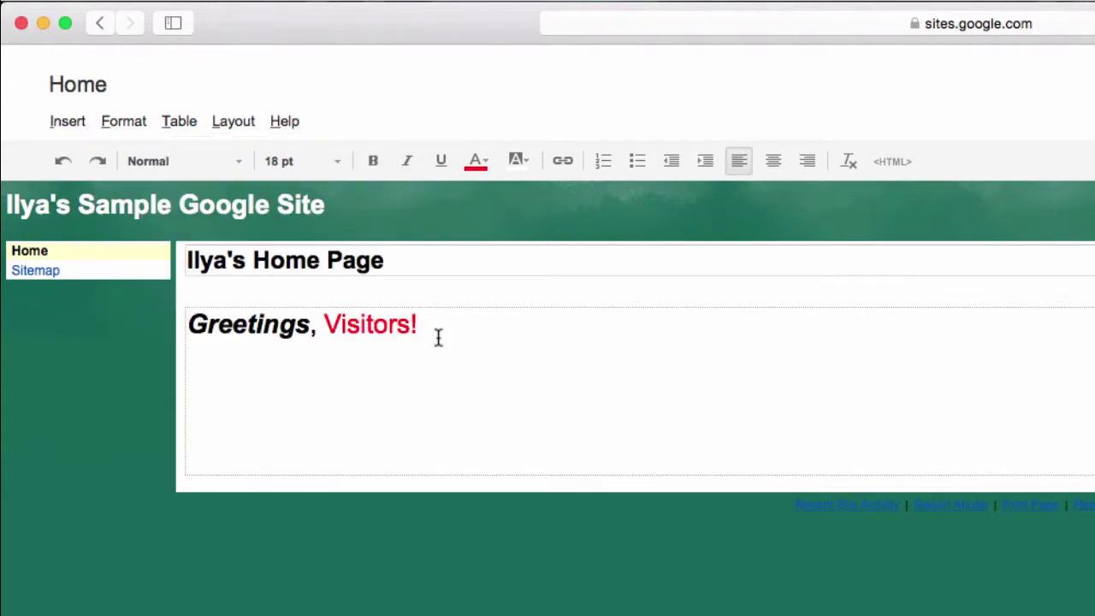
click(68, 122)
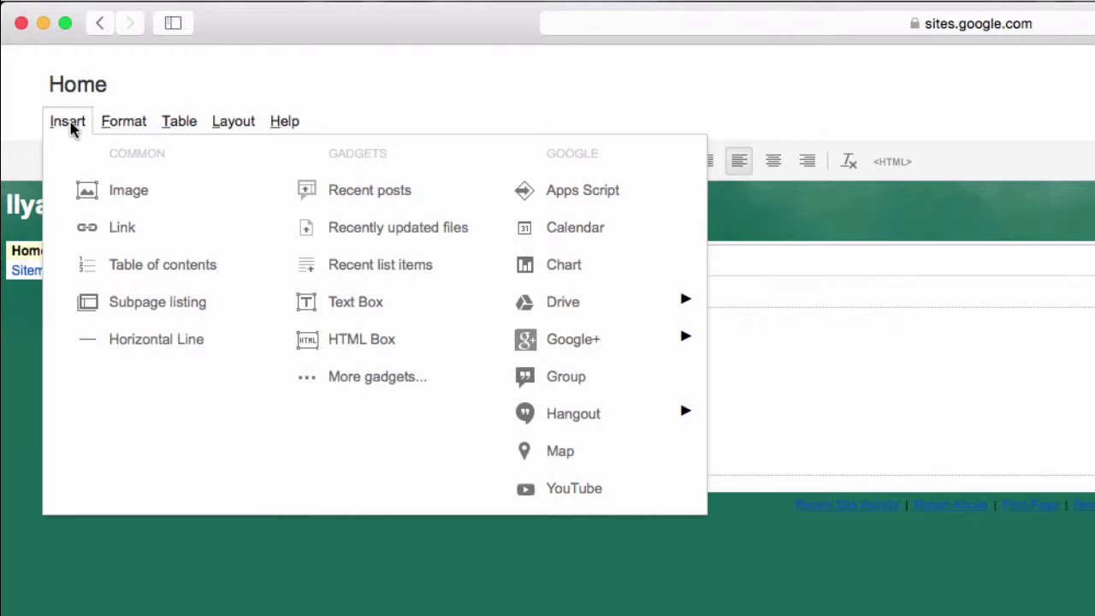
click(798, 347)
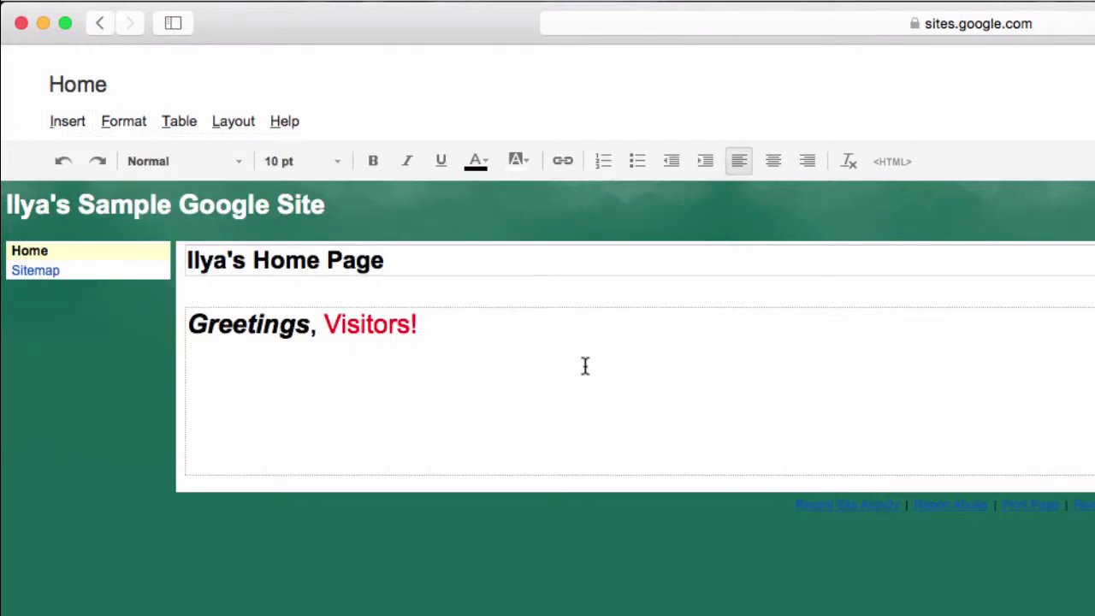
Save the Home page edits with the 'Greetings, Visitors!' greeting and exit edit mode
key(BackSpace)
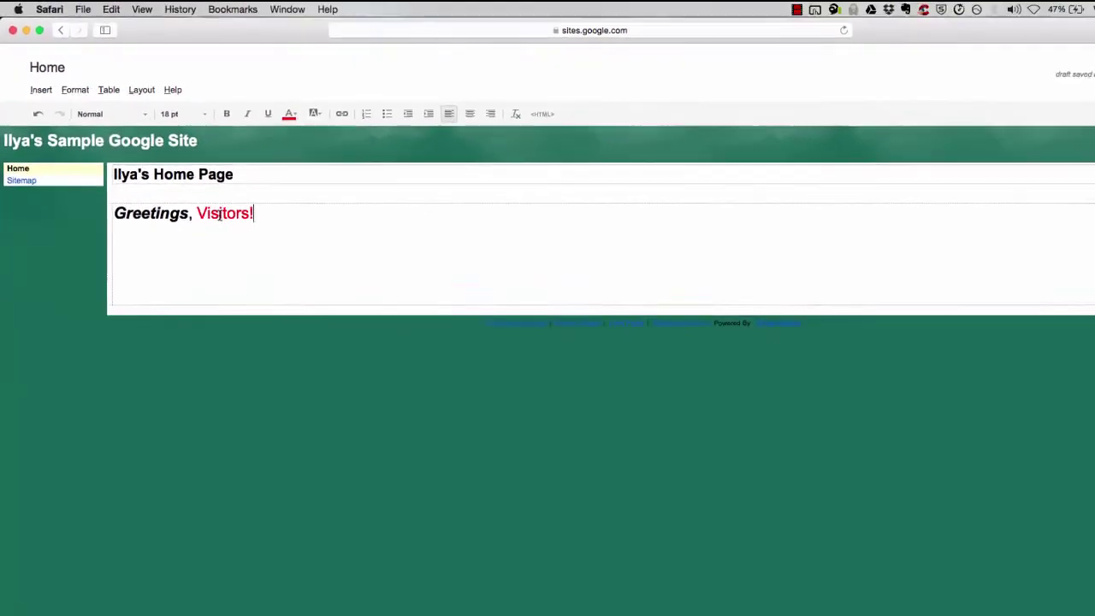
drag(898, 68, 967, 69)
click(965, 67)
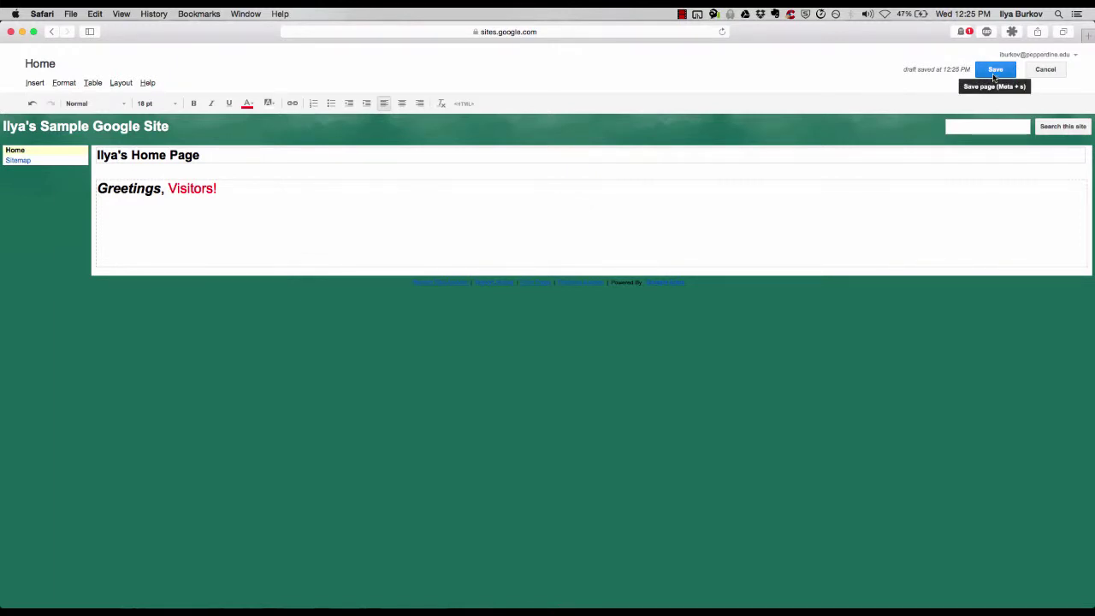
click(994, 75)
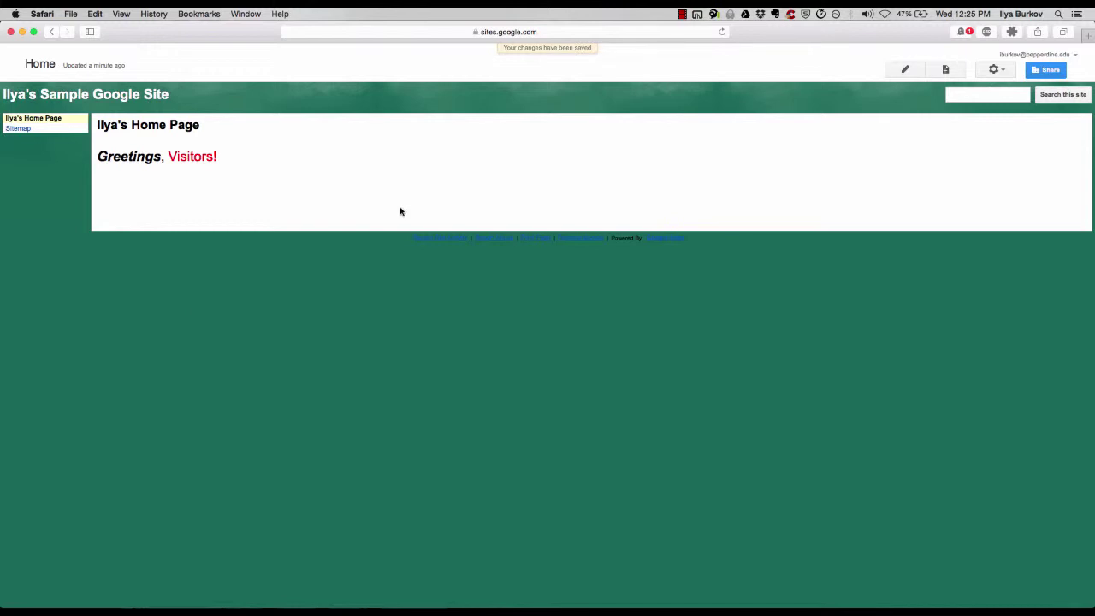
On the saved Home page, open the gear menu of page and site actions
drag(255, 158, 98, 121)
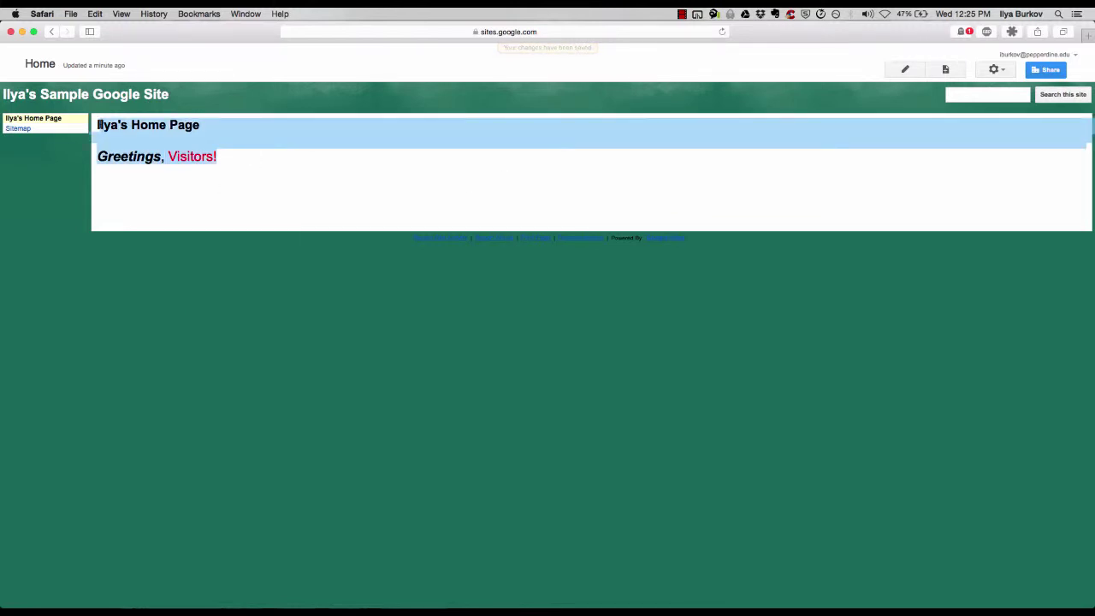
click(125, 169)
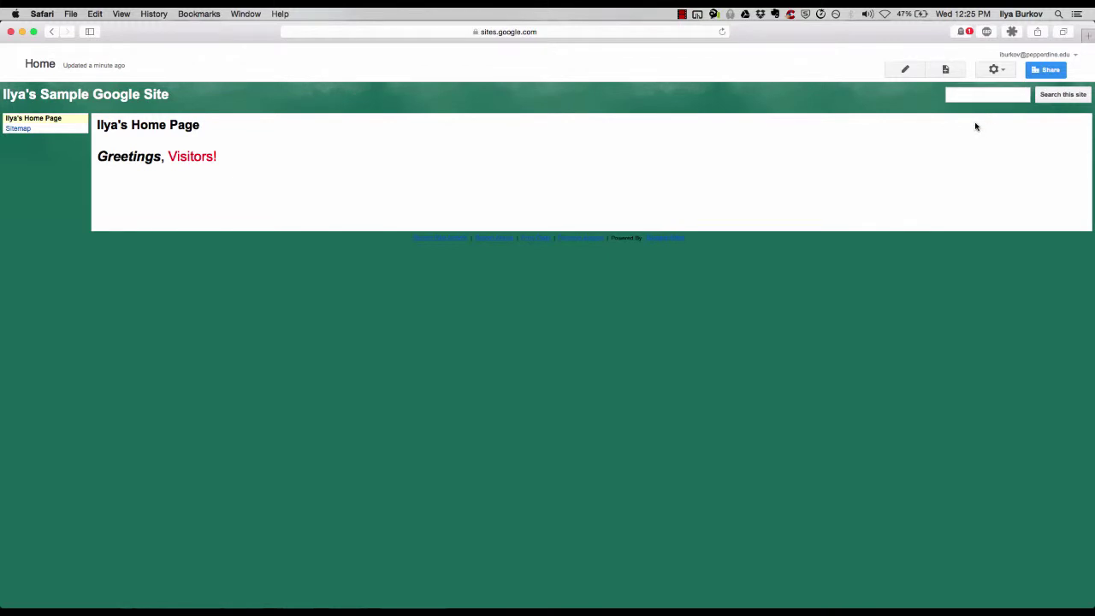
click(996, 70)
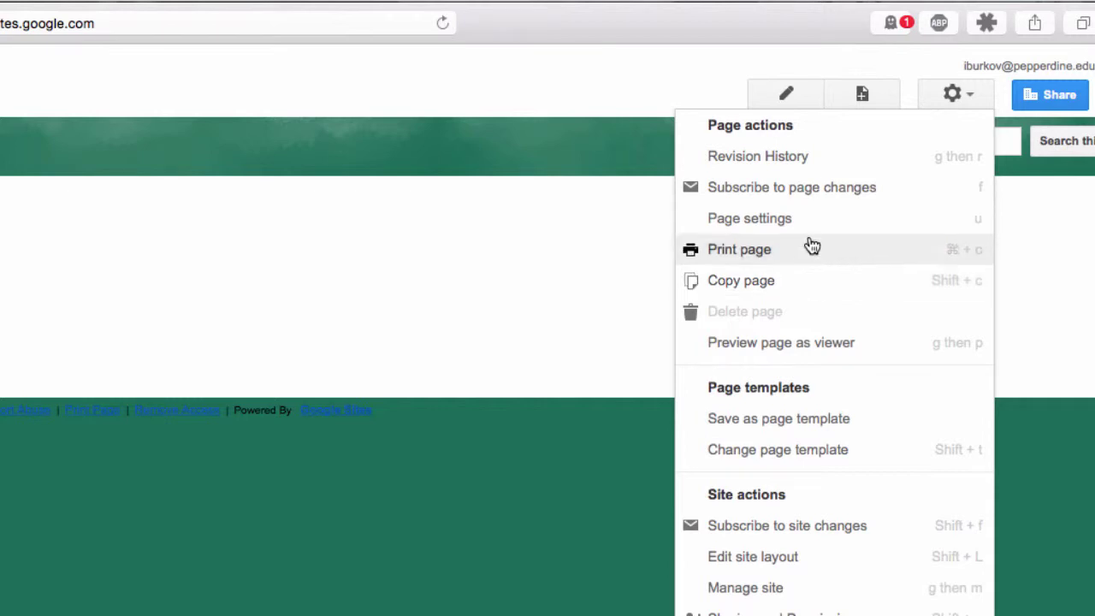
click(763, 159)
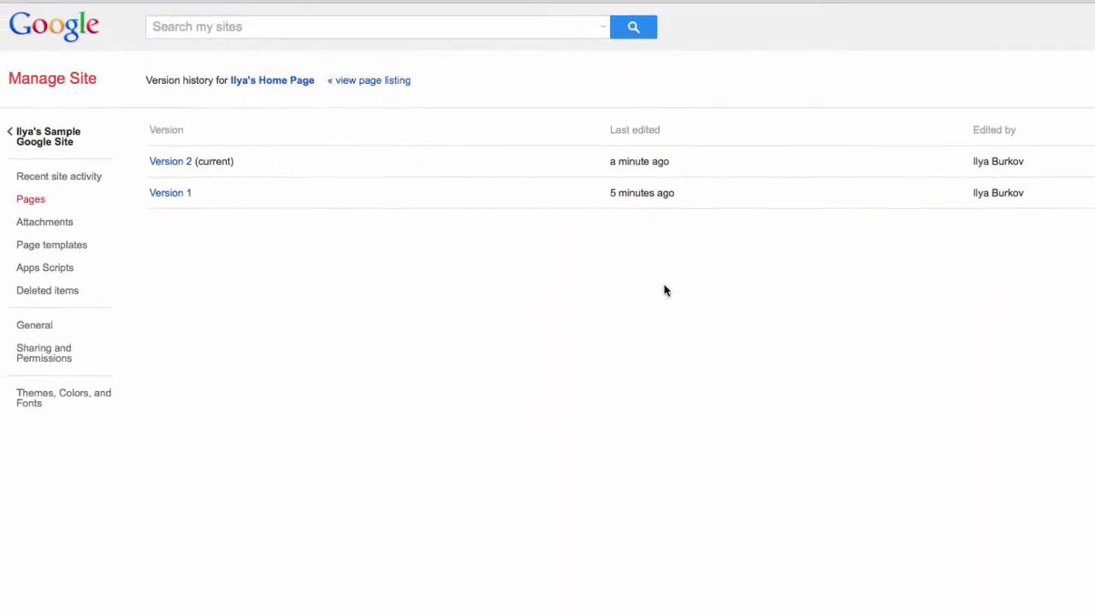
click(171, 194)
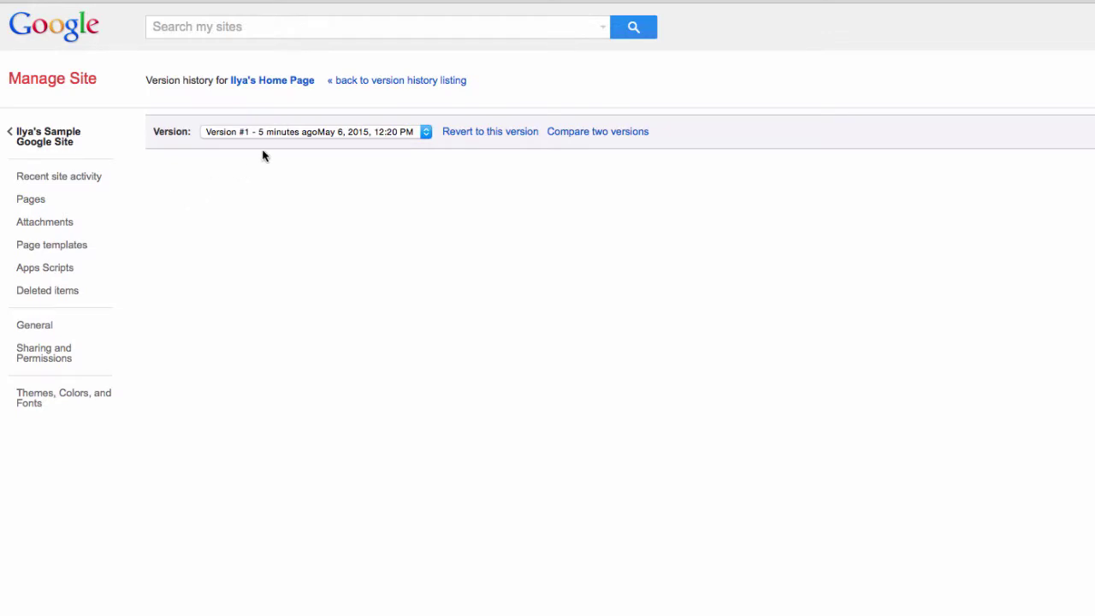
click(288, 133)
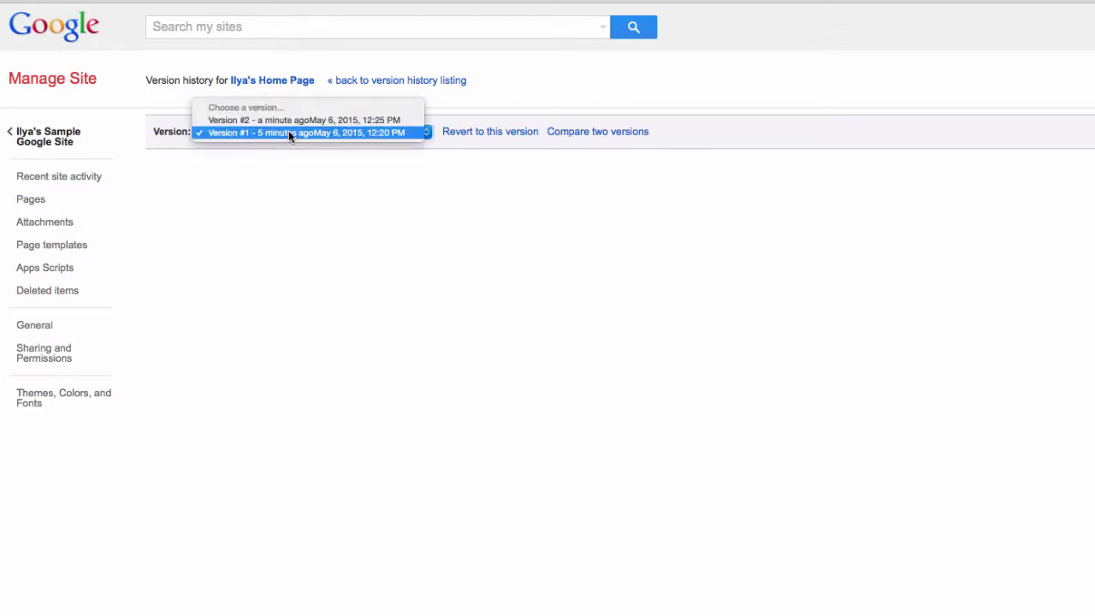
click(288, 121)
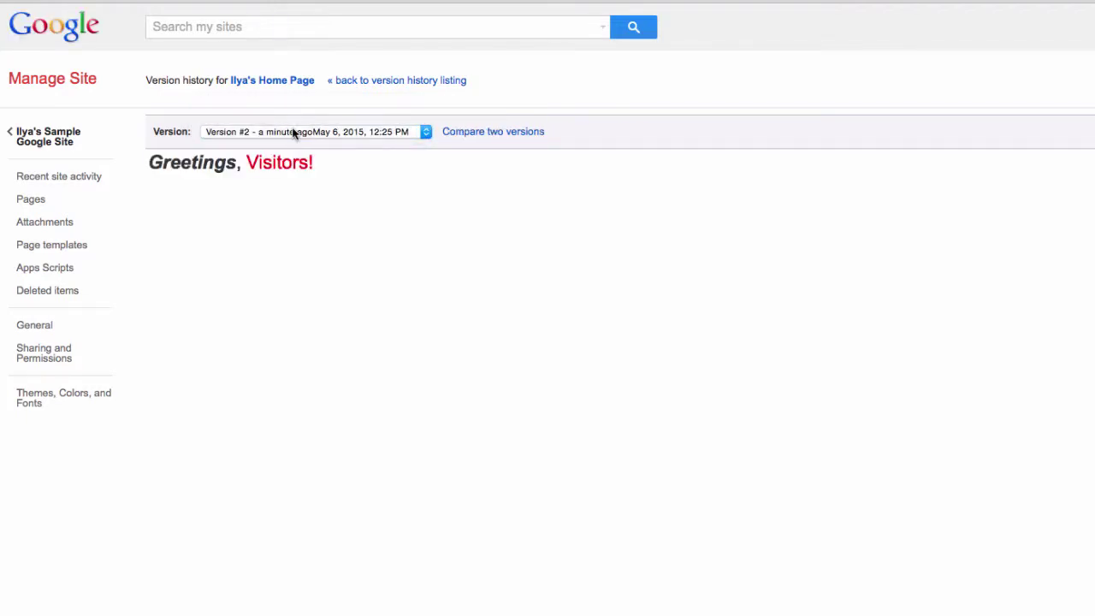
click(294, 133)
click(284, 144)
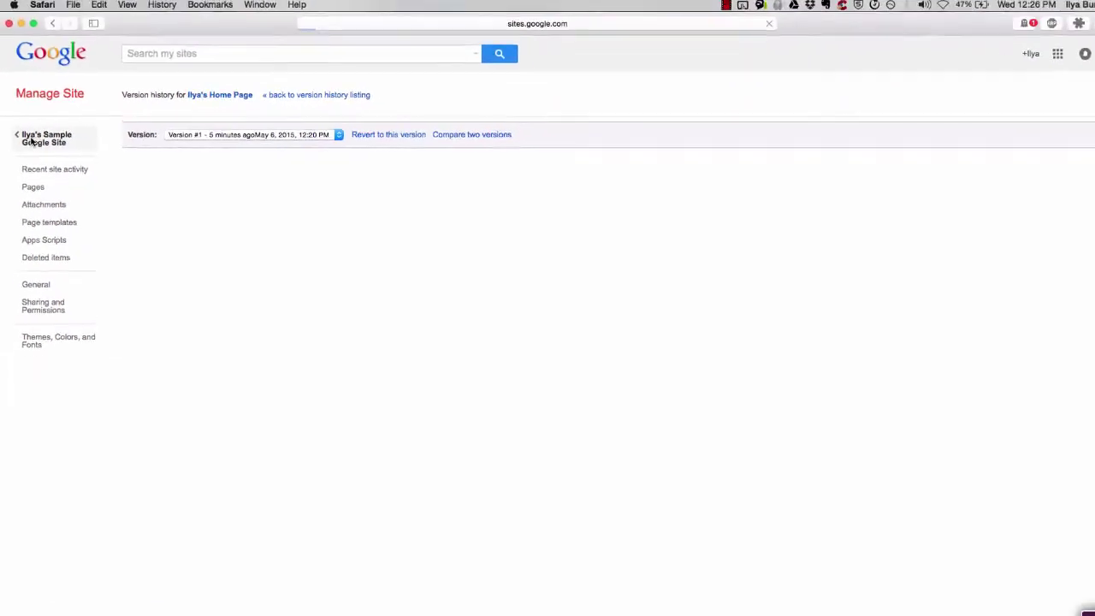
click(31, 141)
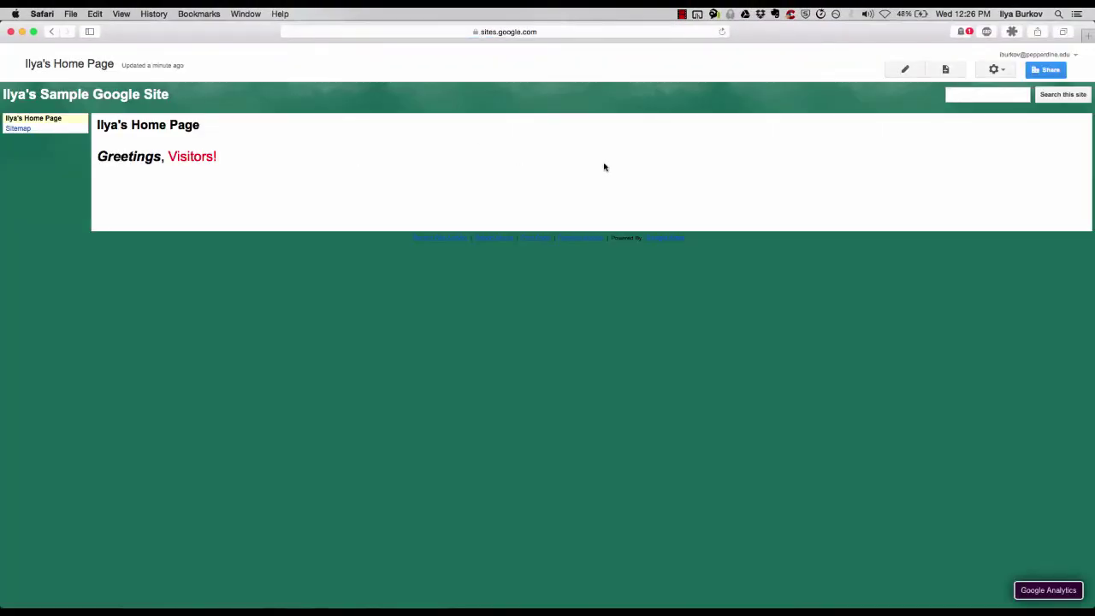
click(990, 71)
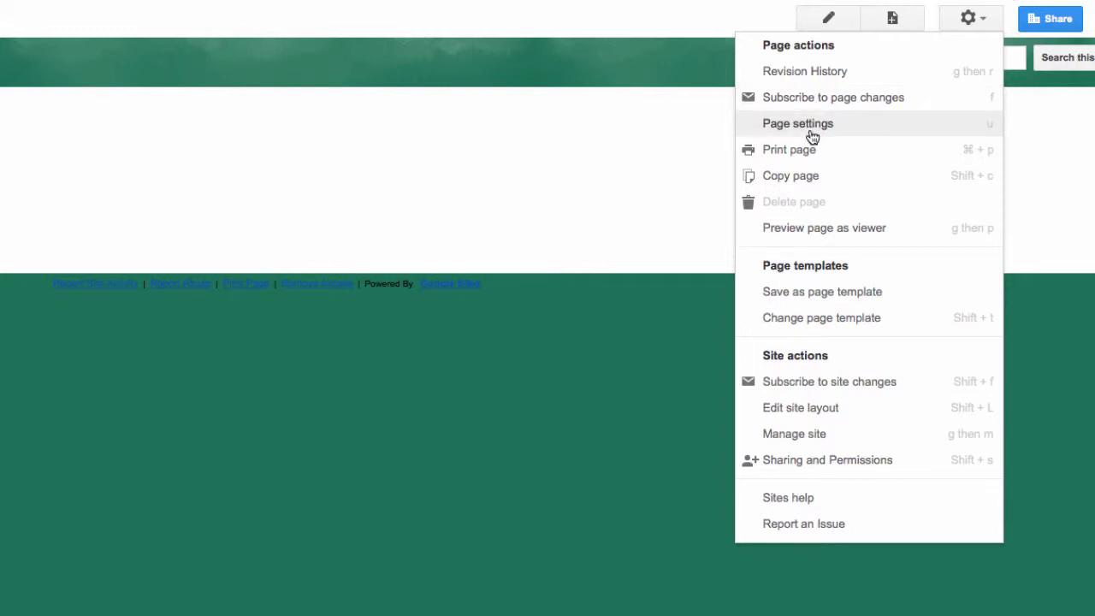
click(811, 128)
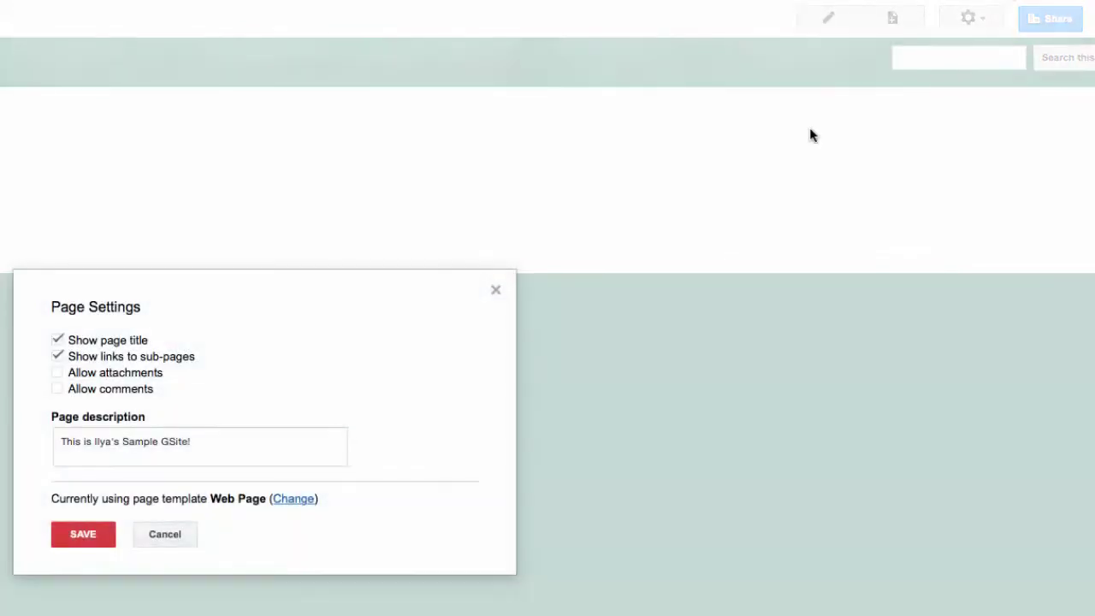
click(176, 537)
click(983, 23)
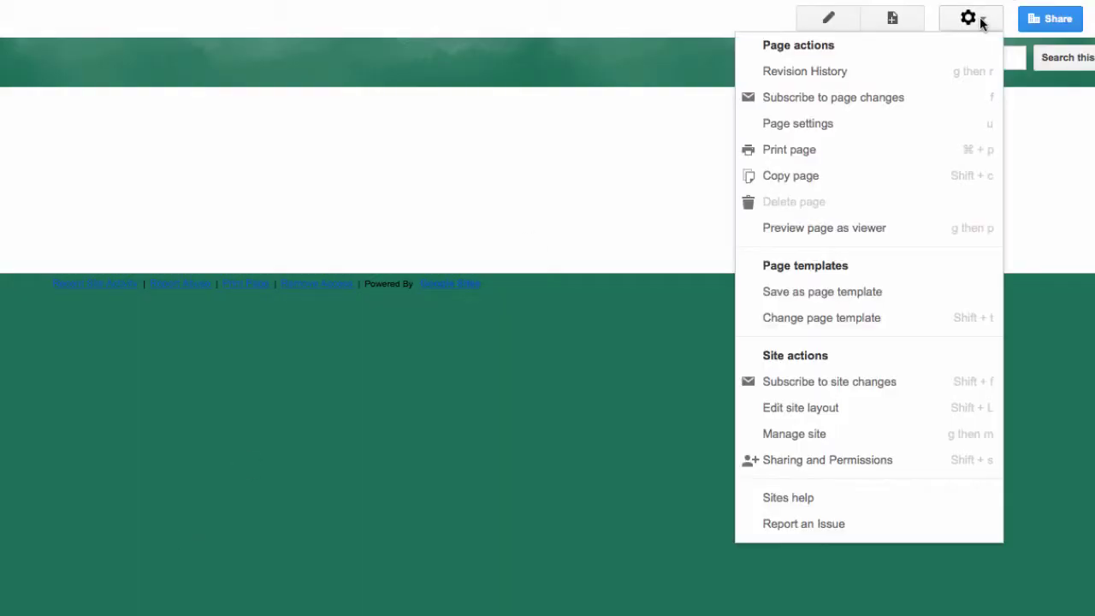
key(Return)
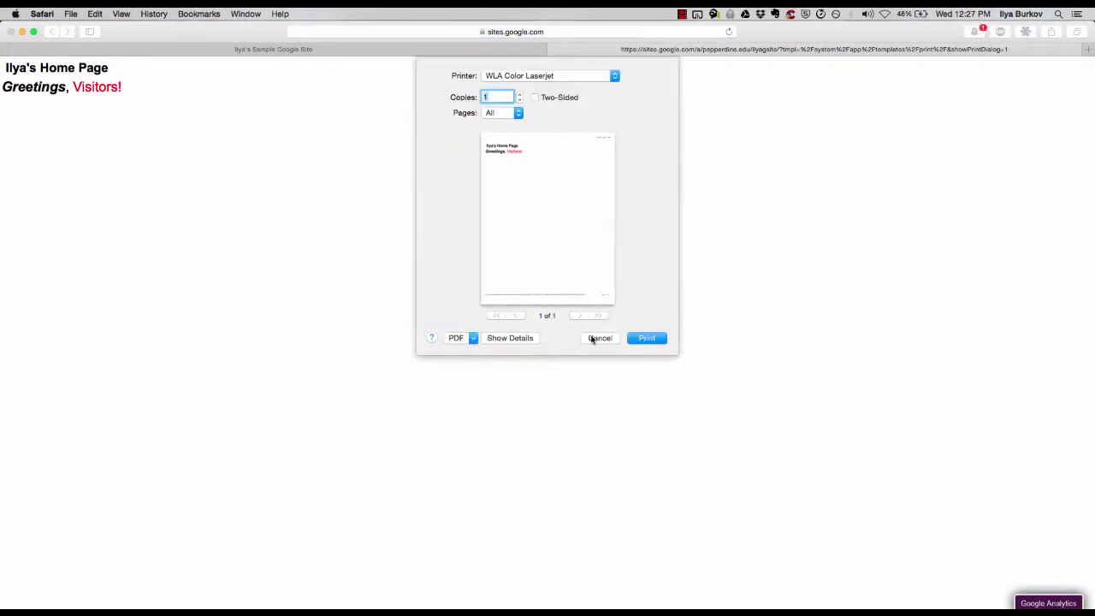
click(599, 339)
key(super+w)
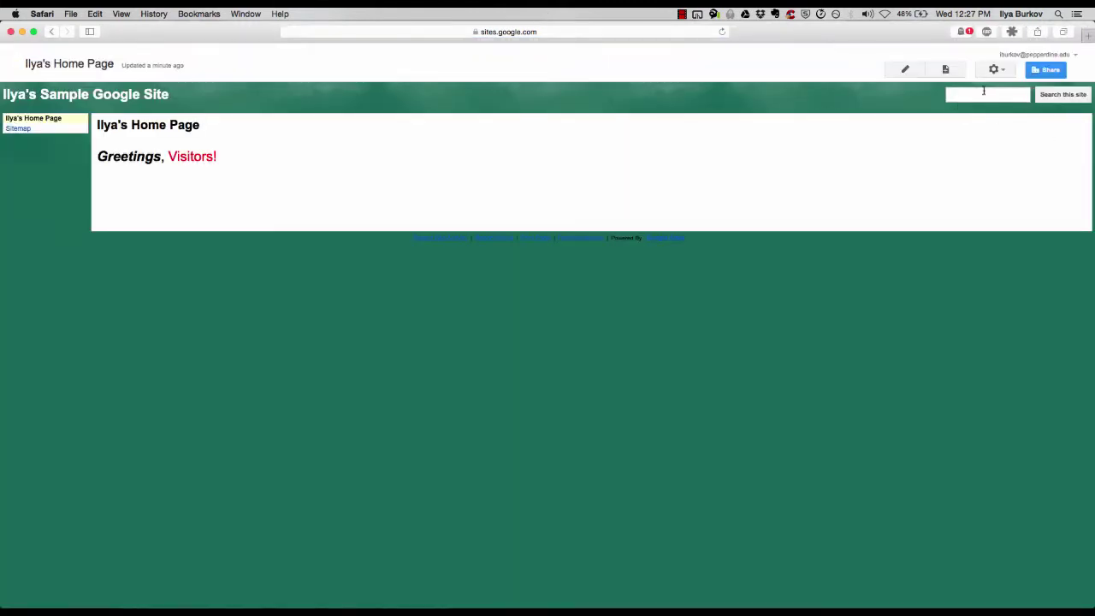
click(994, 69)
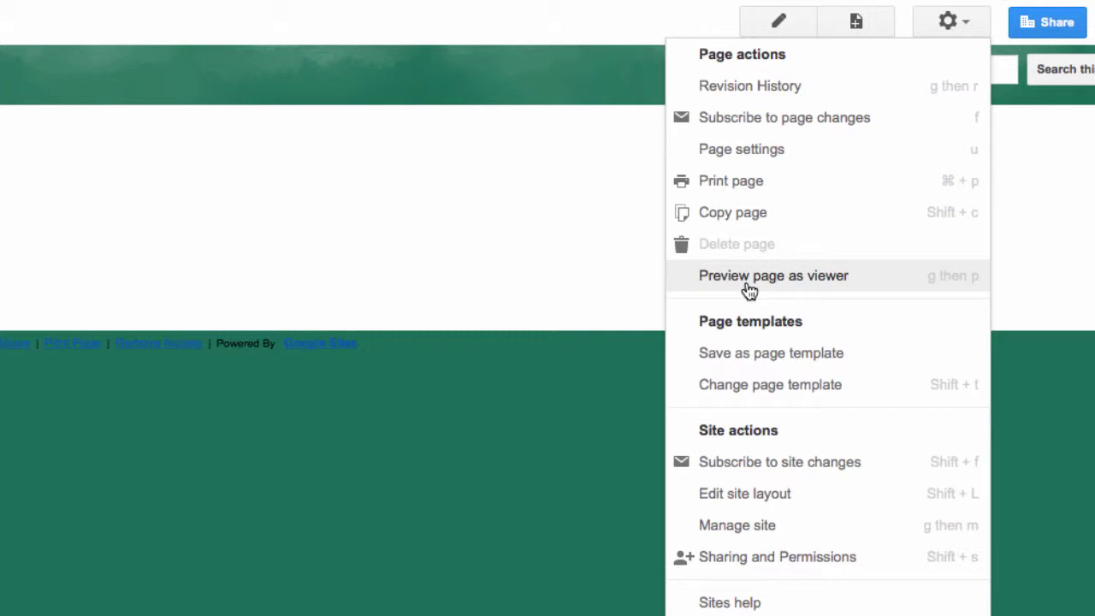
click(746, 289)
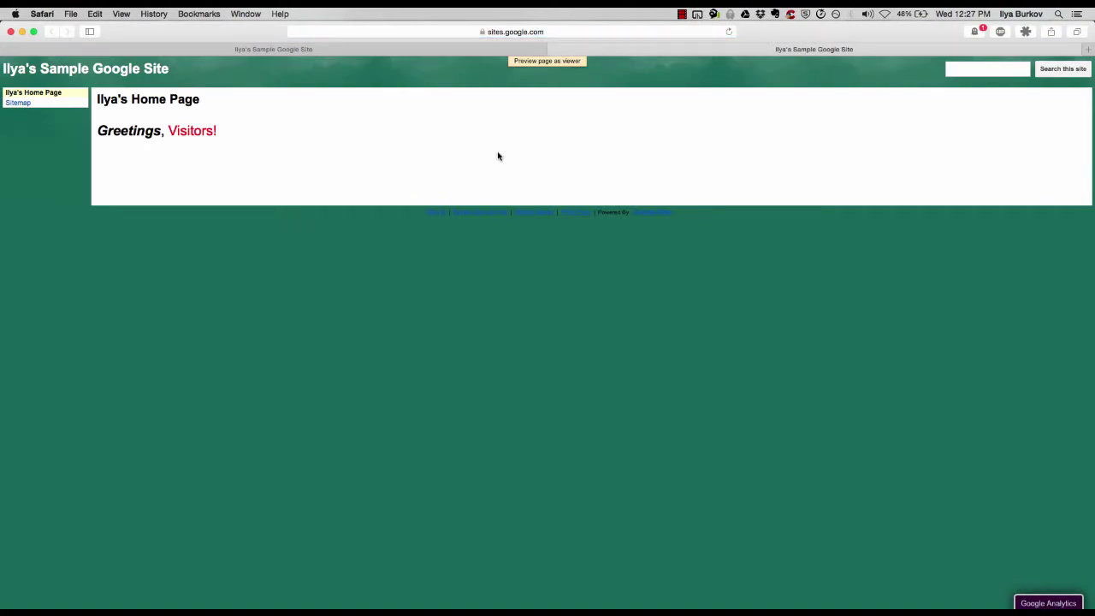
click(557, 52)
click(996, 70)
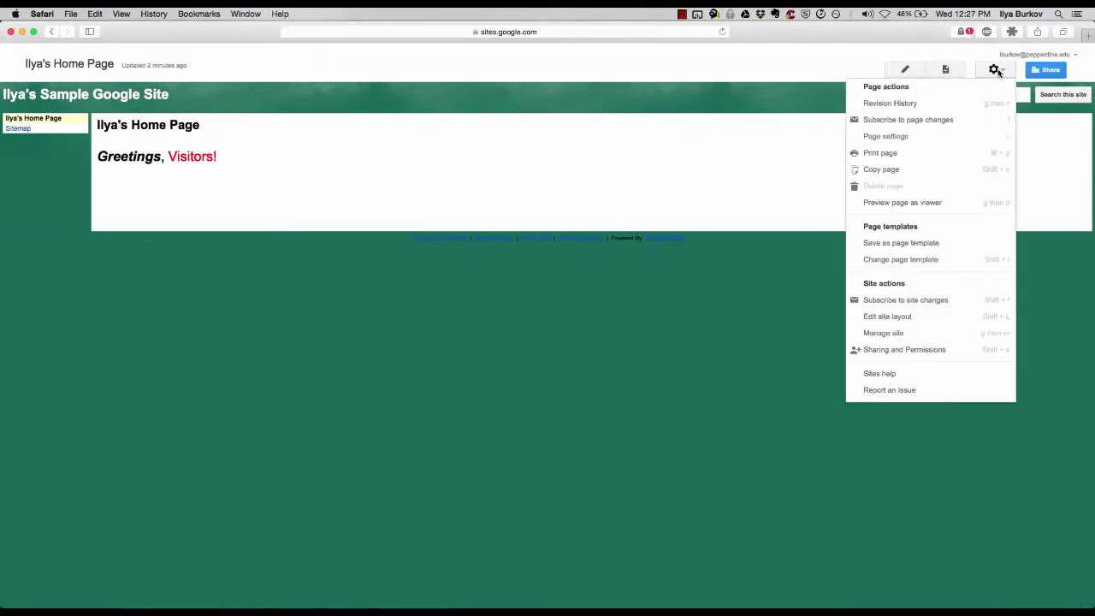
Apply a page template to the Home page and subscribe to site-change notifications
click(918, 261)
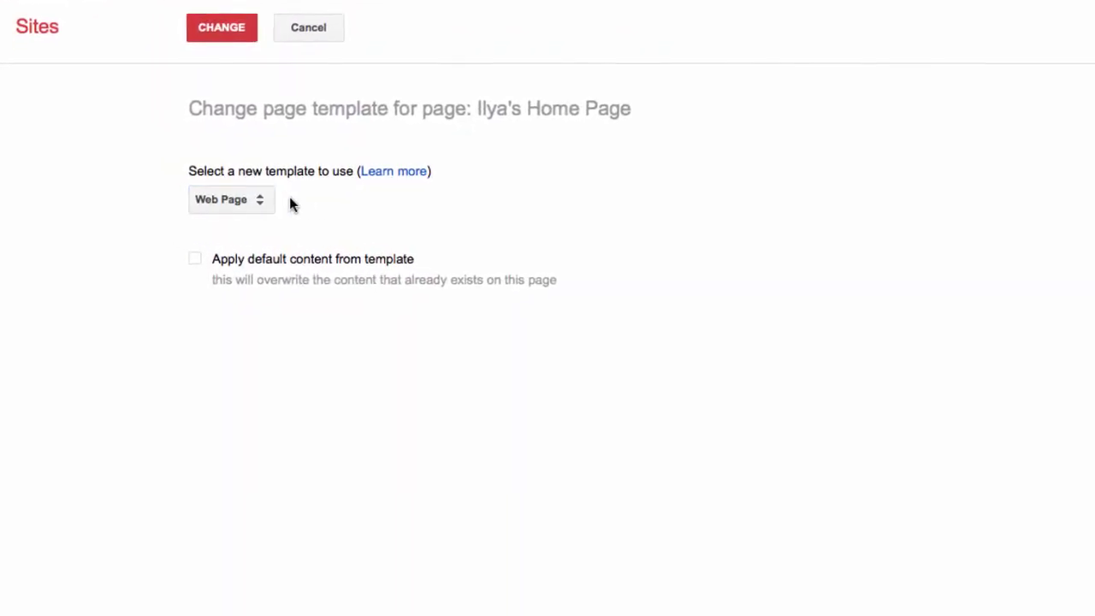
click(232, 33)
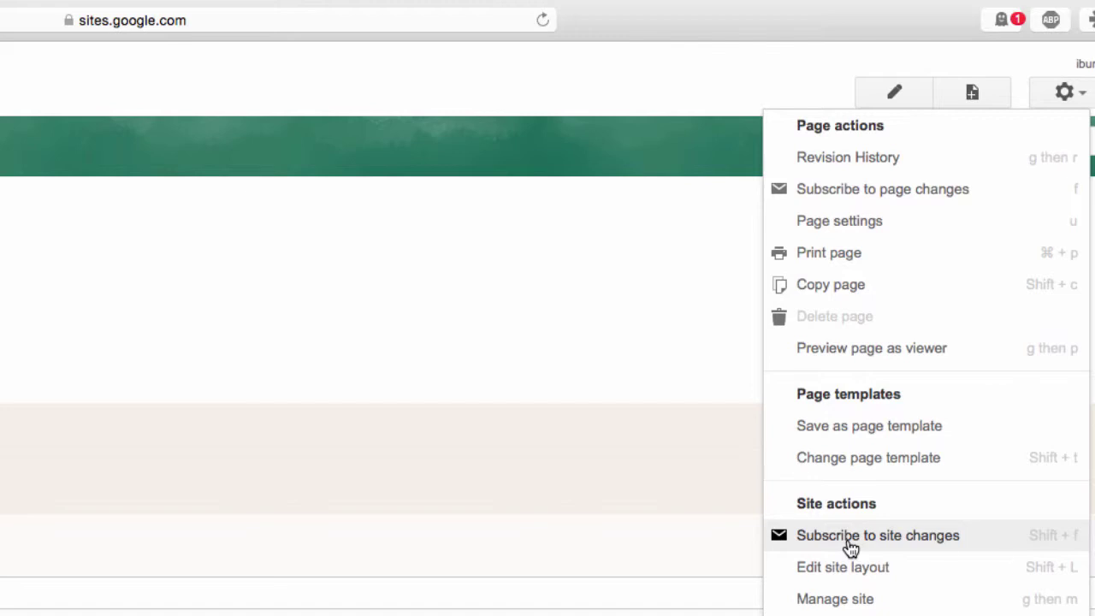
click(852, 538)
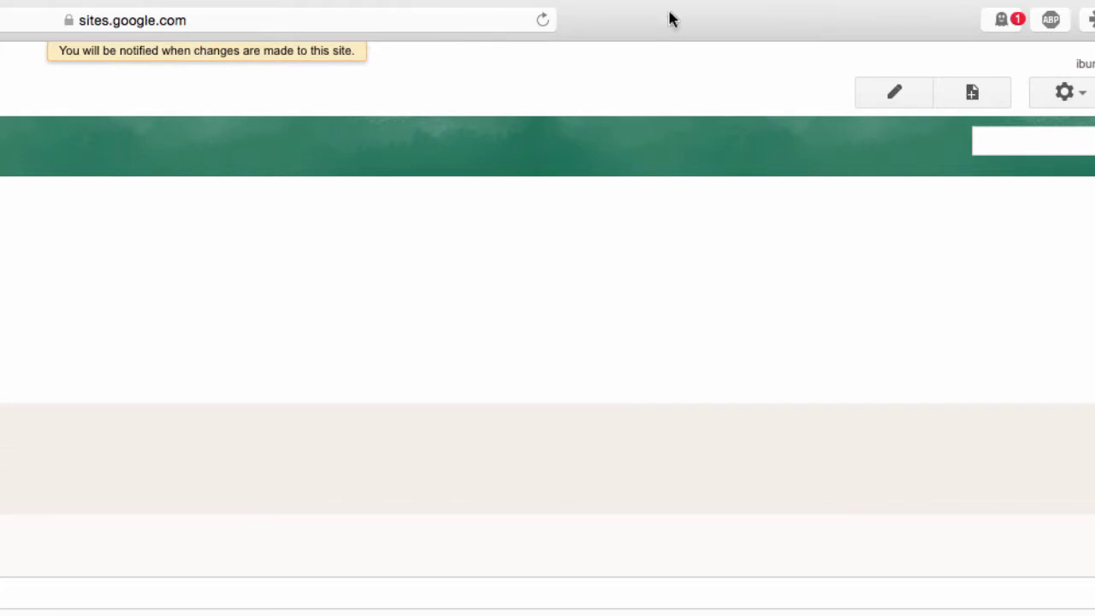
Turn site-change notifications back off and open Edit site layout from the gear menu
click(1058, 94)
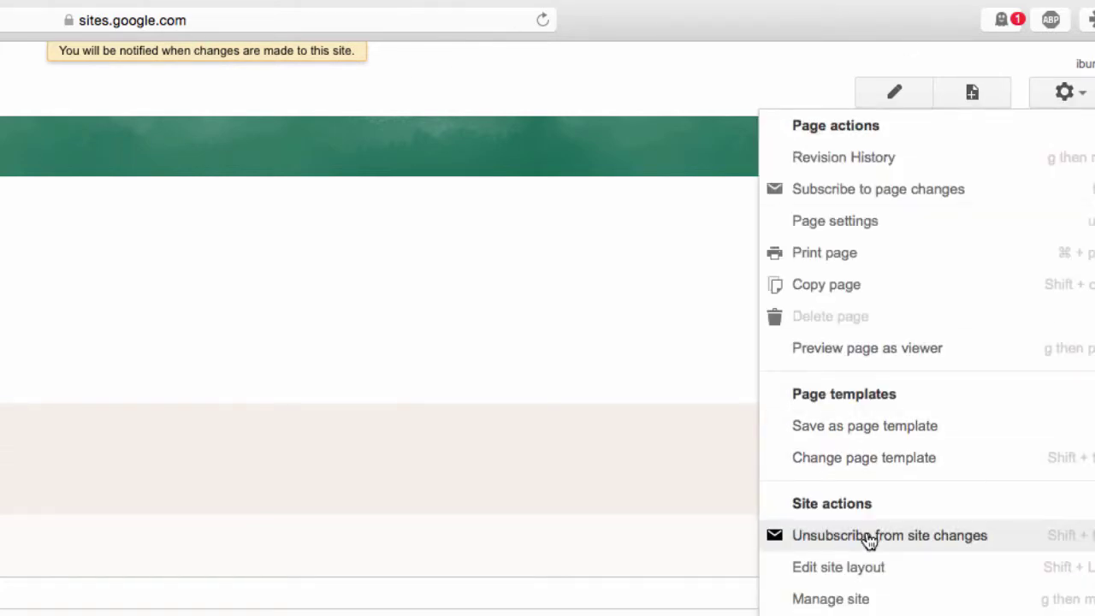
click(870, 537)
click(1065, 96)
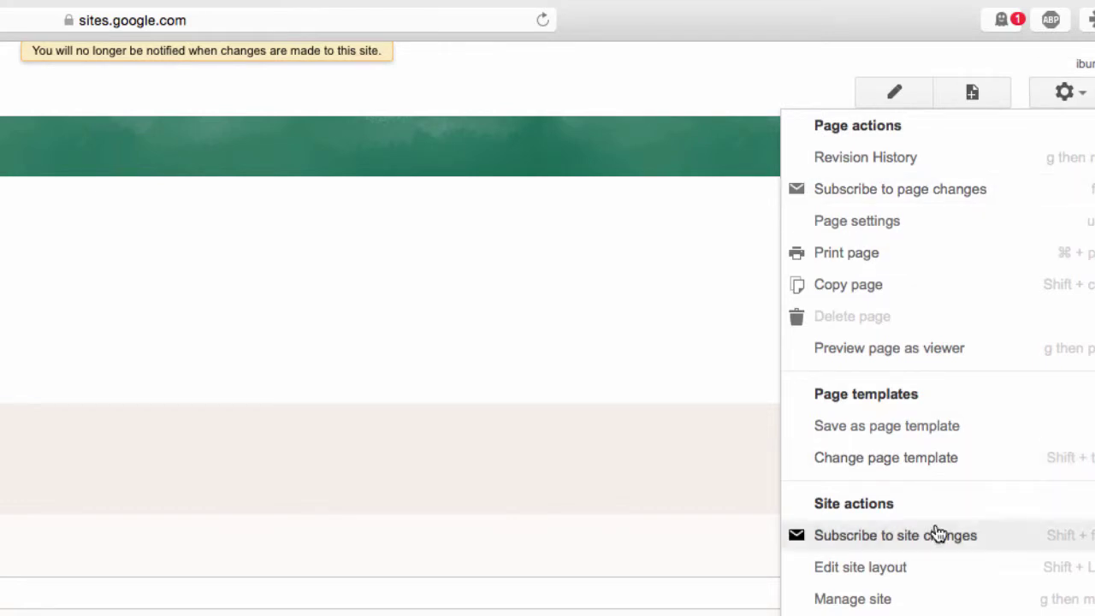
click(873, 566)
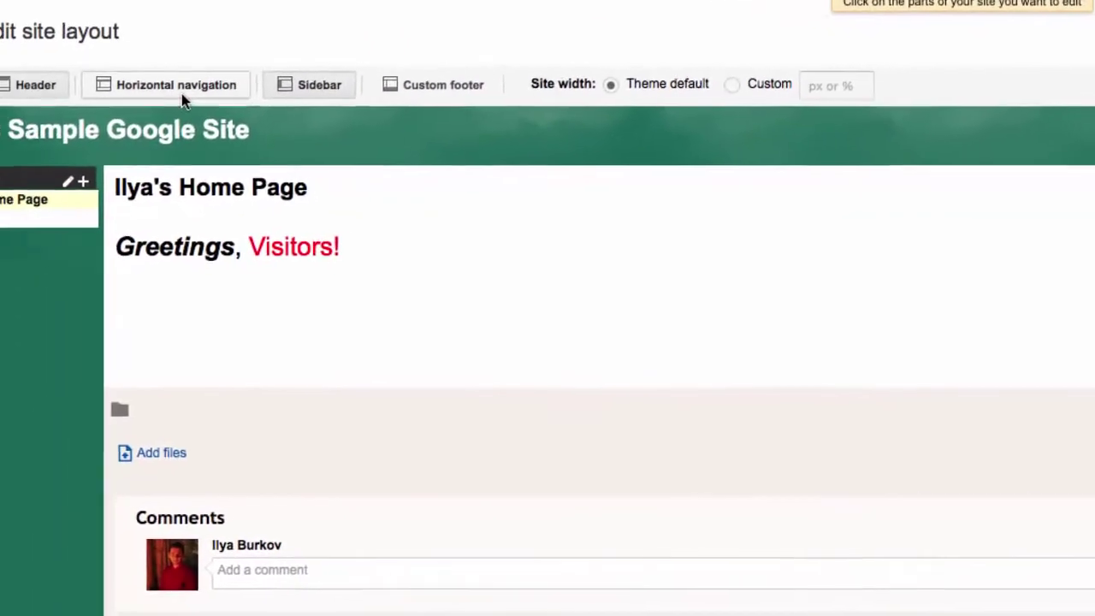
Toggle Horizontal navigation on then off, and hide then restore the site Header
click(208, 90)
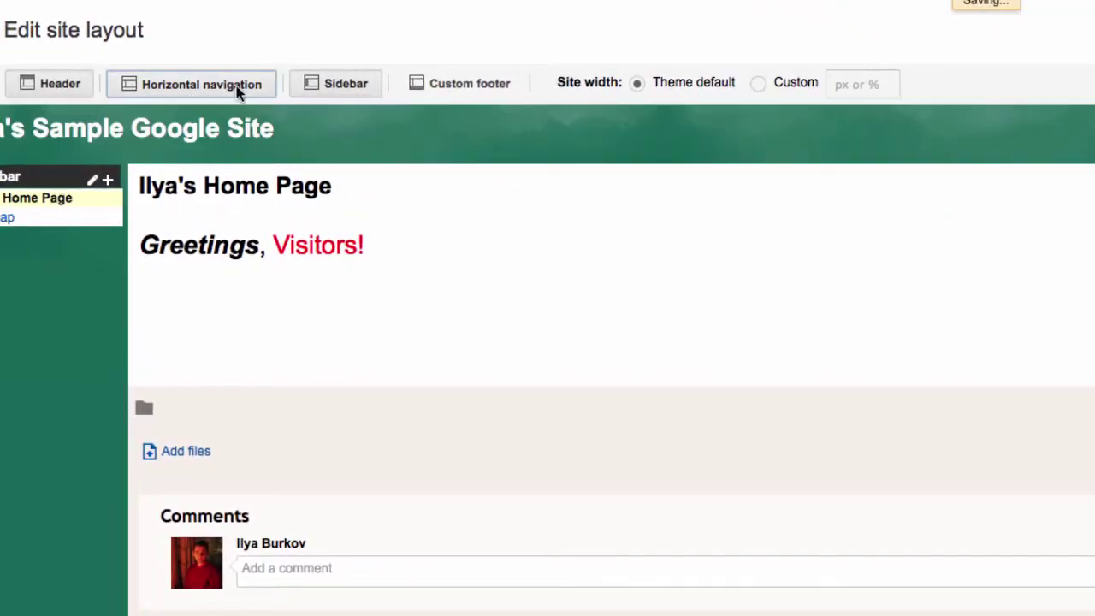
click(232, 89)
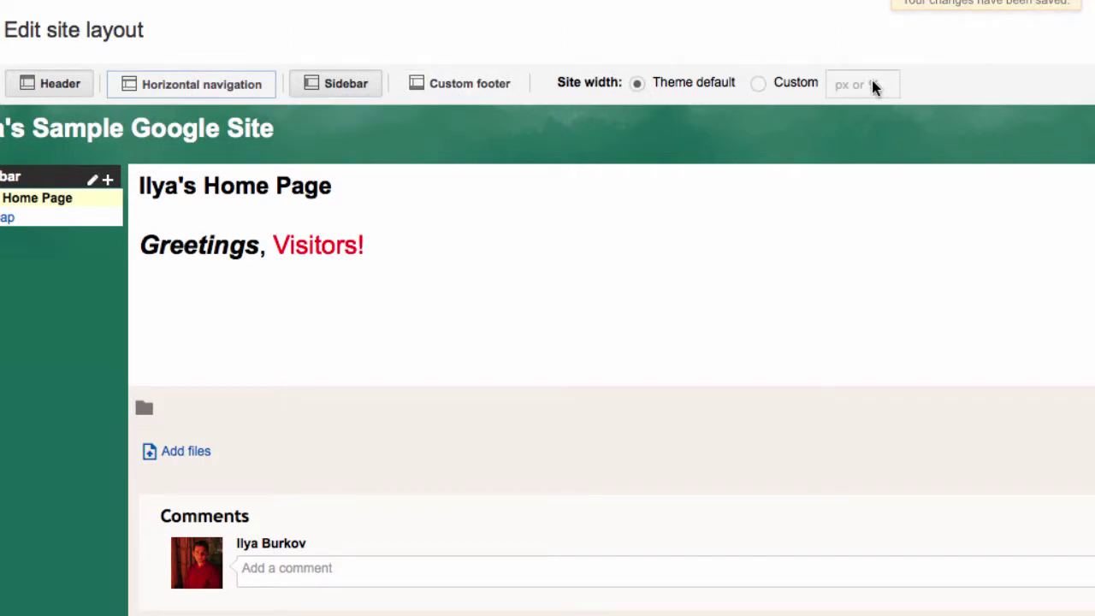
click(49, 86)
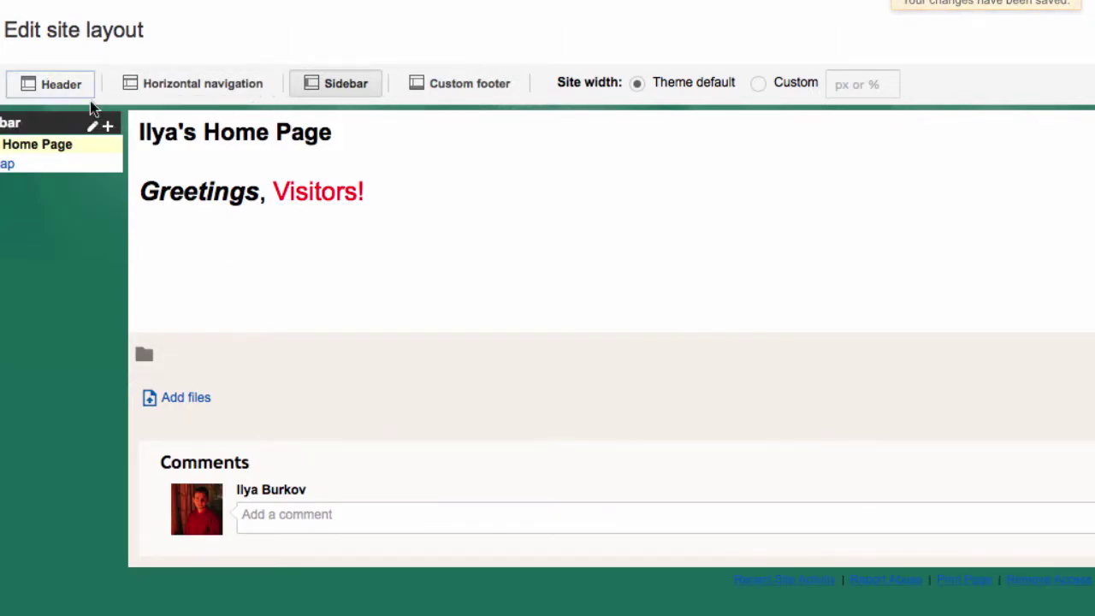
click(53, 89)
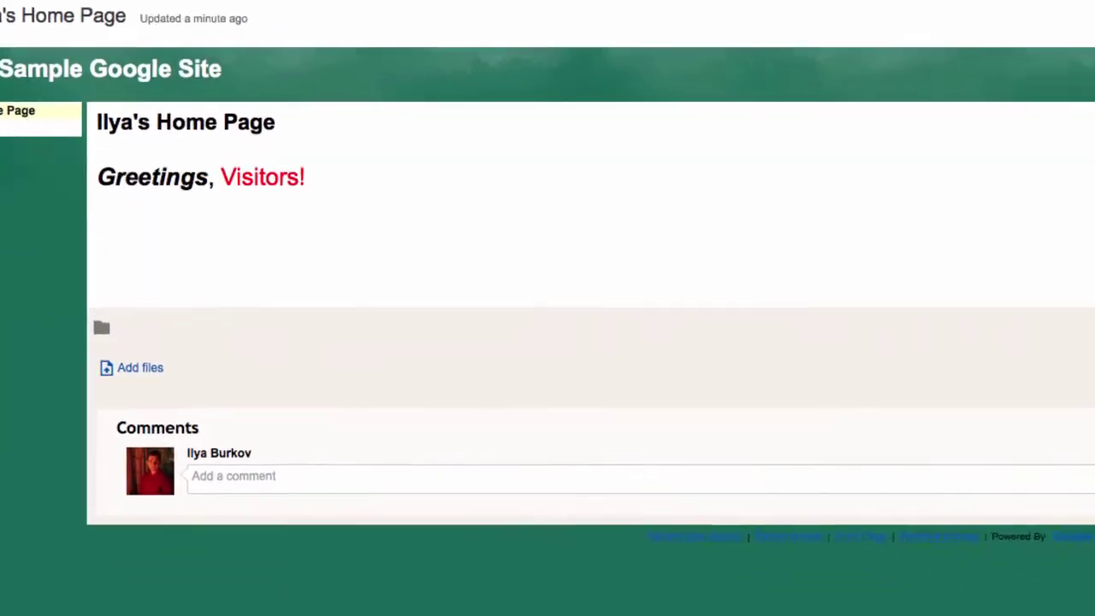
Open Manage site, browse General settings, and check the analytics options without changing them
click(1094, 30)
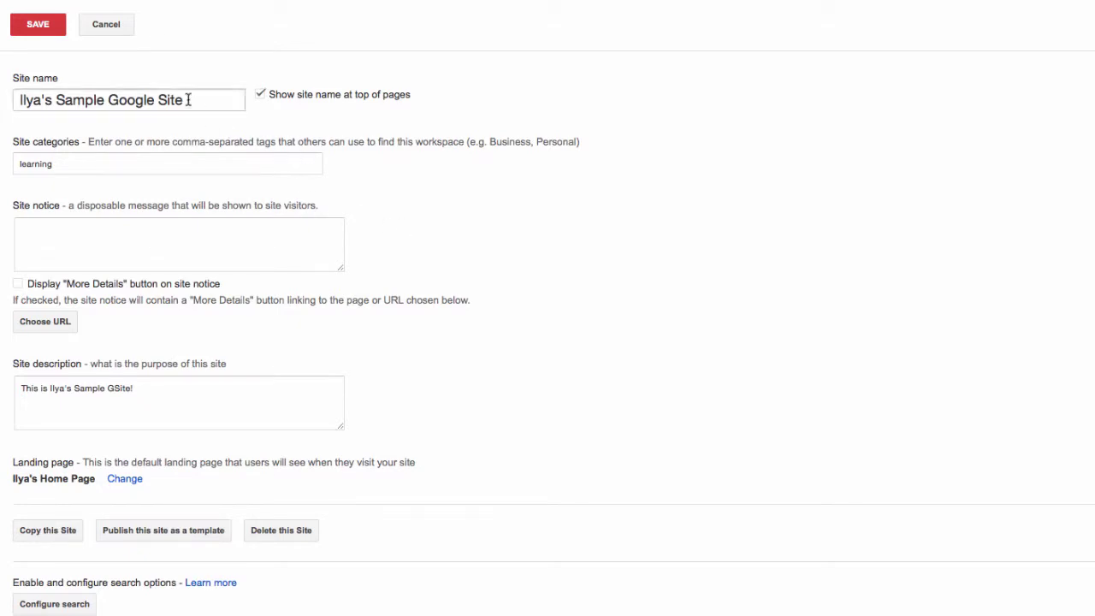
scroll(297, 201, down, 1)
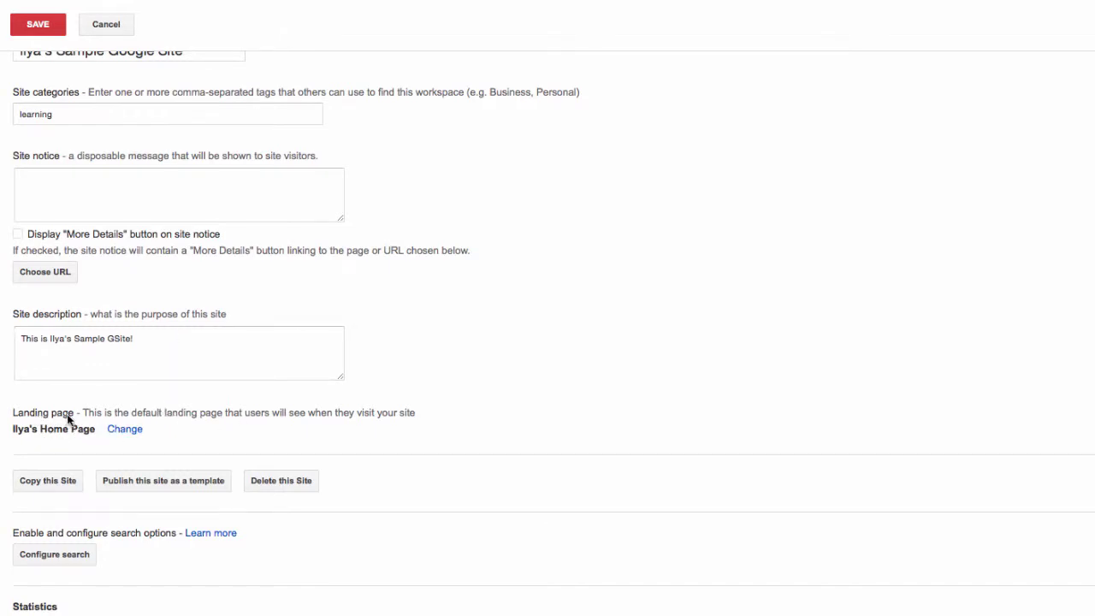
scroll(452, 400, down, 1)
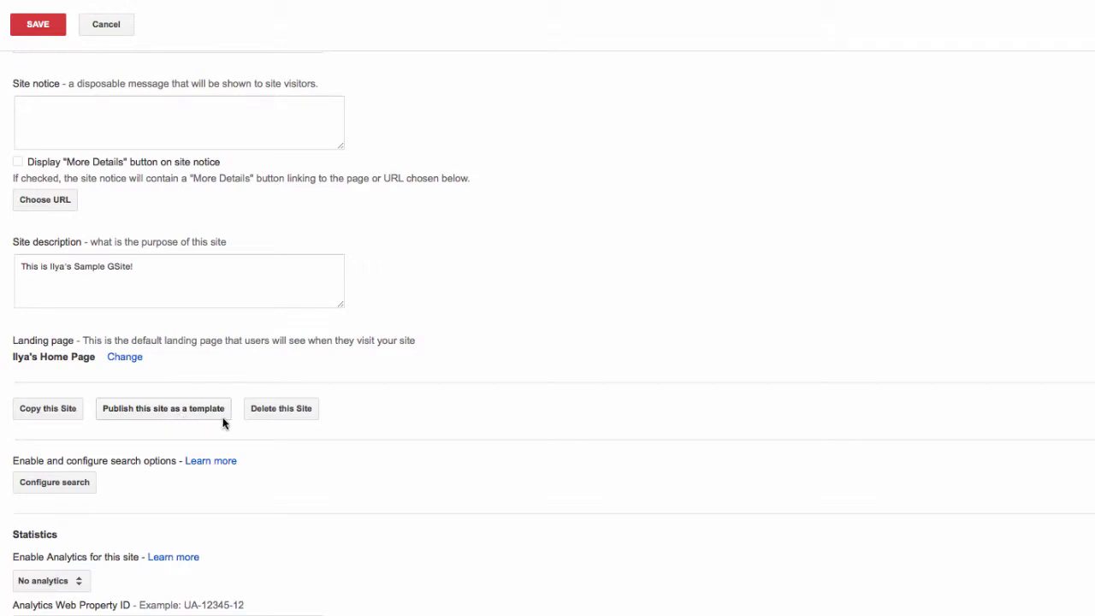
scroll(384, 391, down, 2)
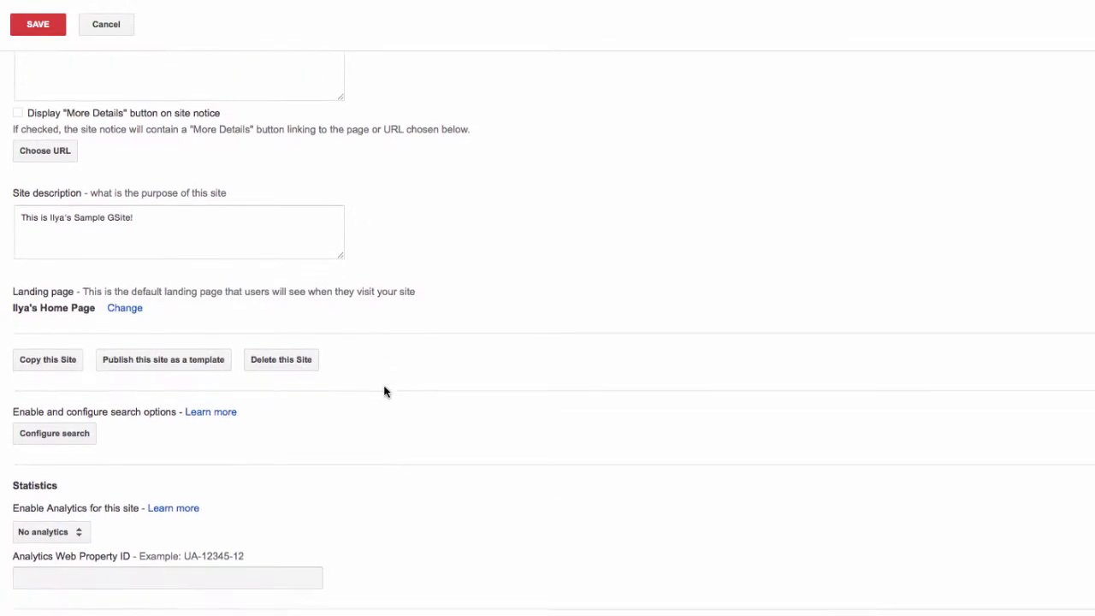
scroll(384, 391, down, 3)
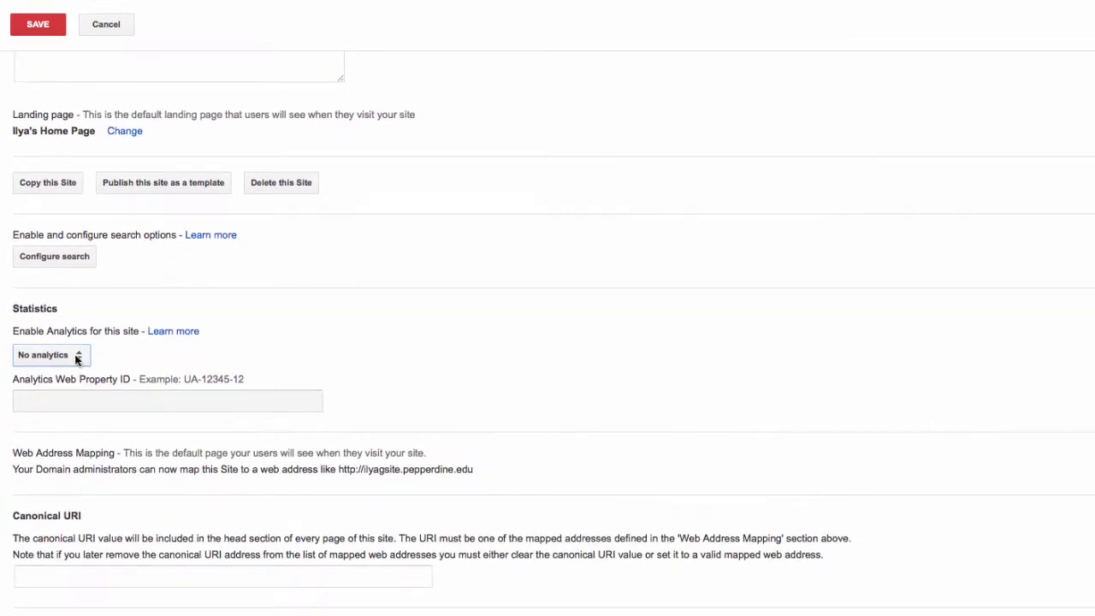
click(76, 362)
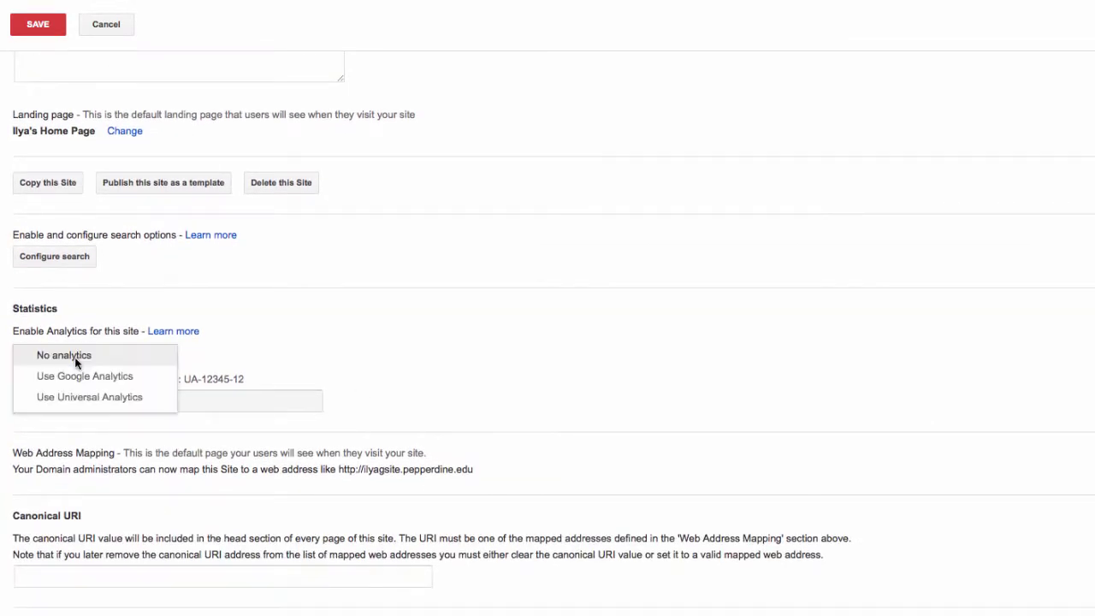
click(244, 345)
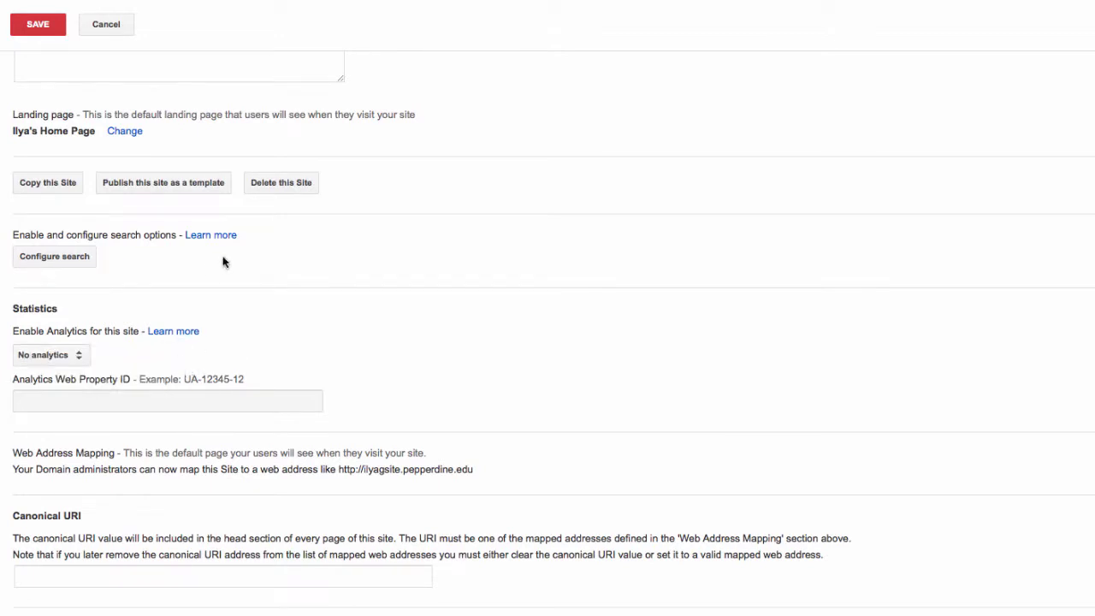
scroll(222, 262, down, 6)
scroll(113, 176, down, 1)
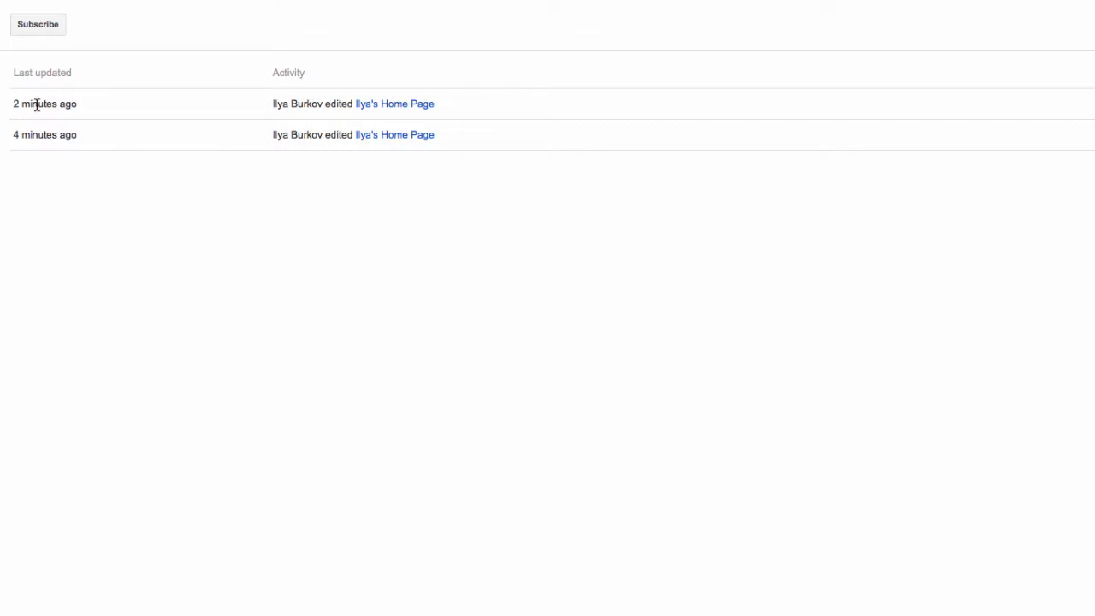
Return from site management to the published Home page
mouse_move(37, 104)
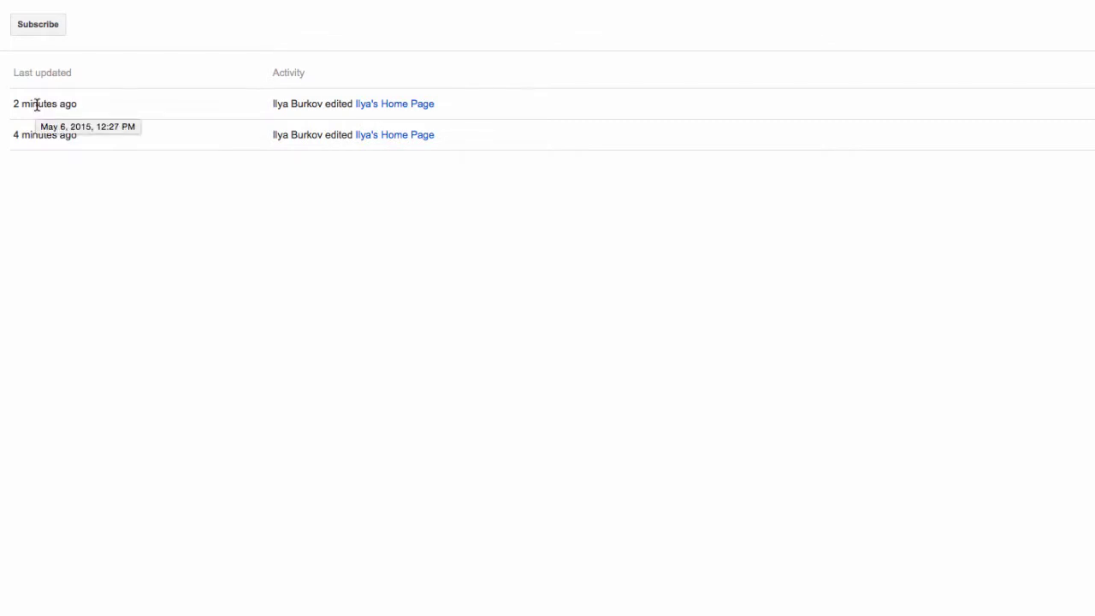
click(24, 141)
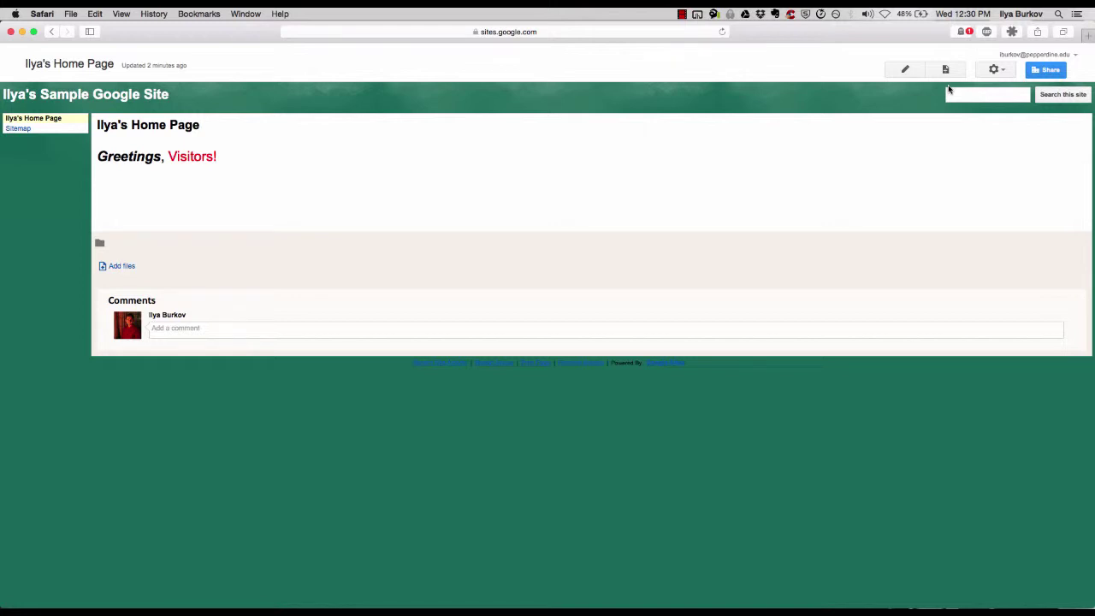
Set site visibility to 'Anyone at Pepperdine University with the link' with Can edit access
click(1043, 72)
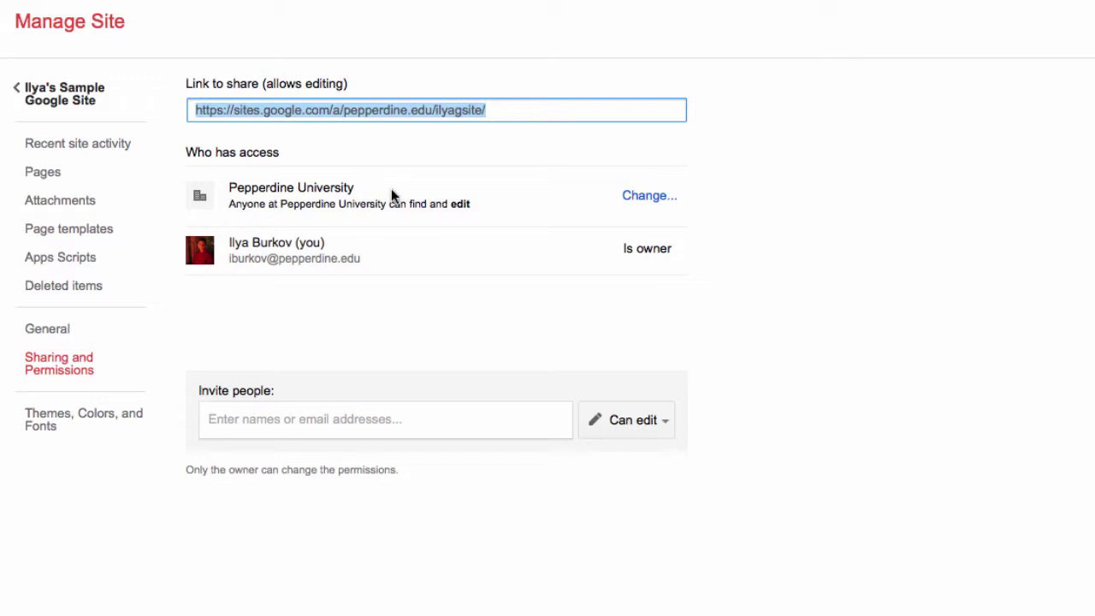
click(635, 199)
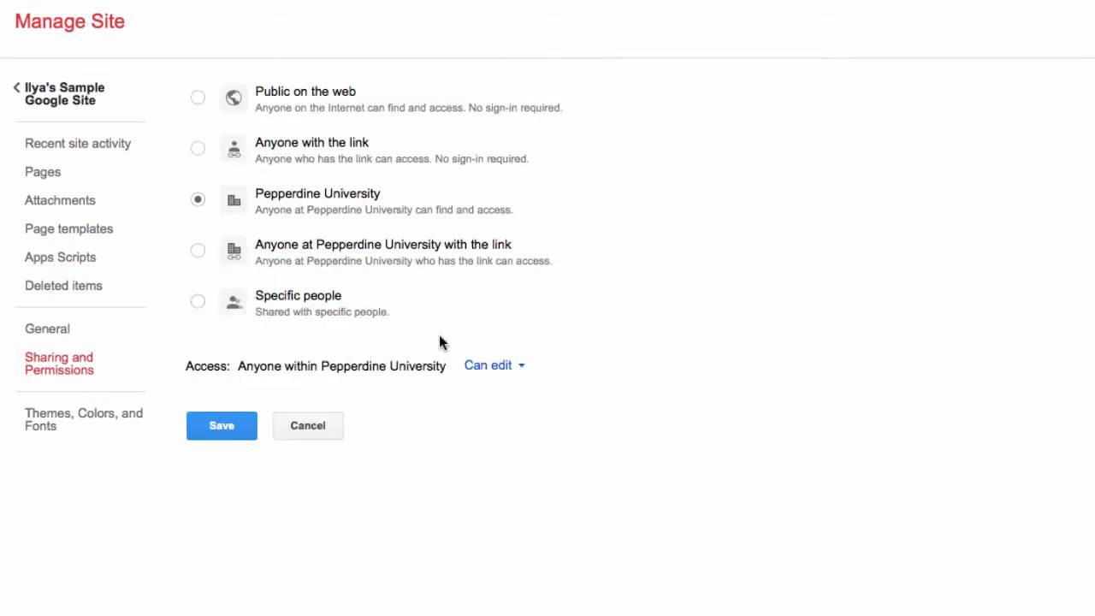
click(491, 366)
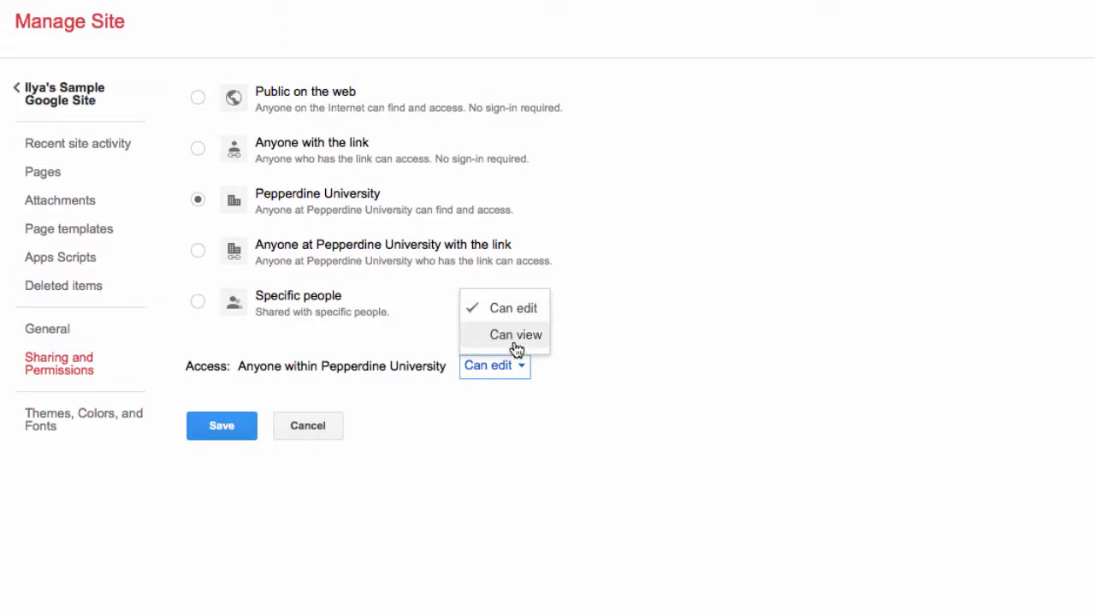
click(516, 336)
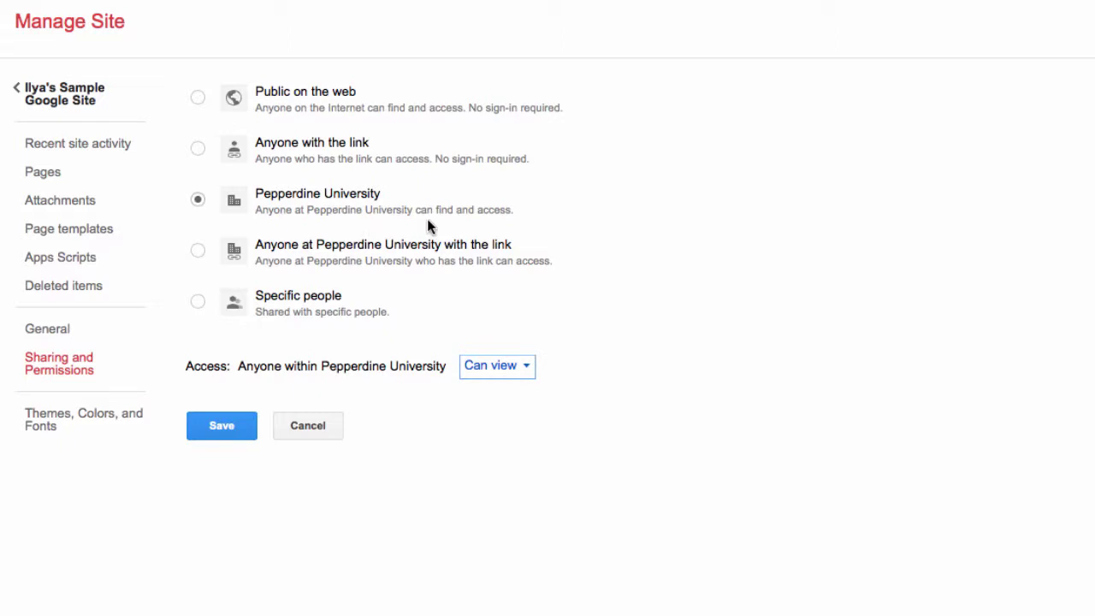
click(351, 205)
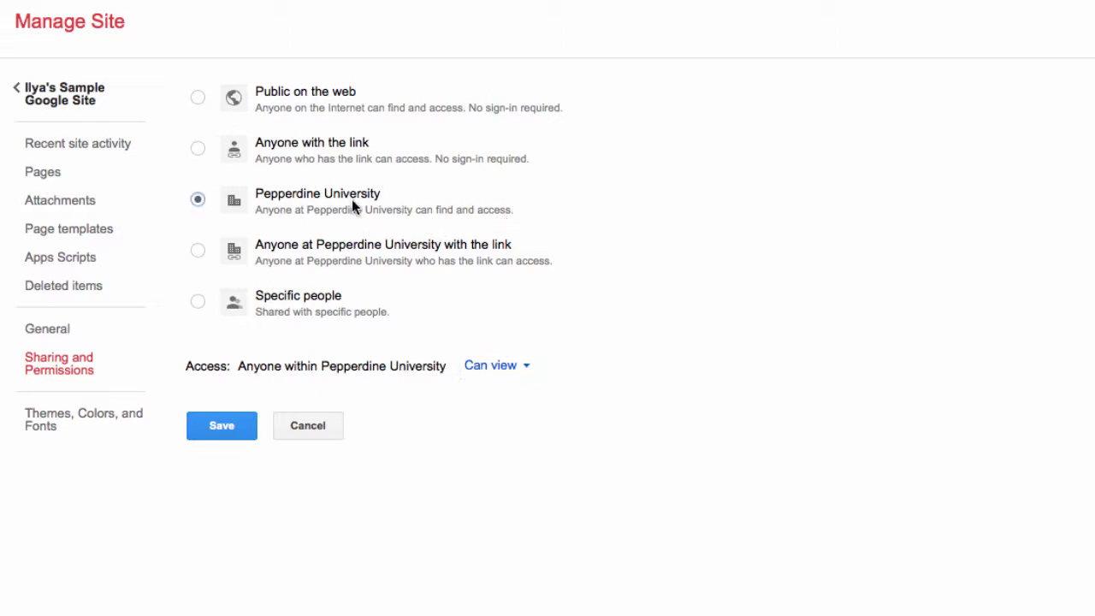
click(490, 366)
click(516, 313)
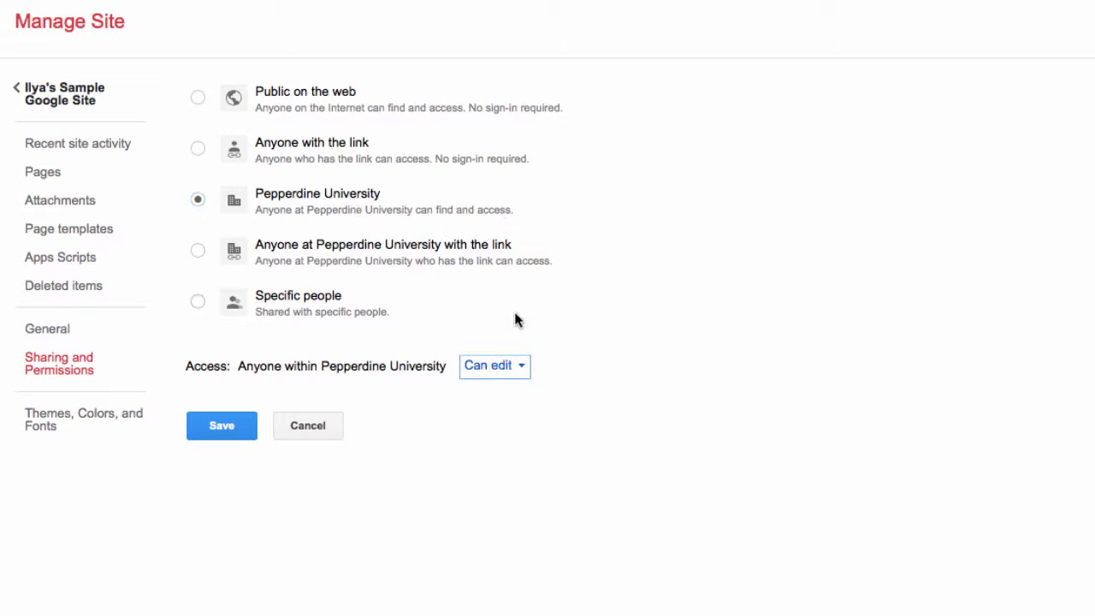
click(319, 263)
Make the site visible to Pepperdine University with Can view access and save
click(514, 365)
click(517, 339)
click(506, 368)
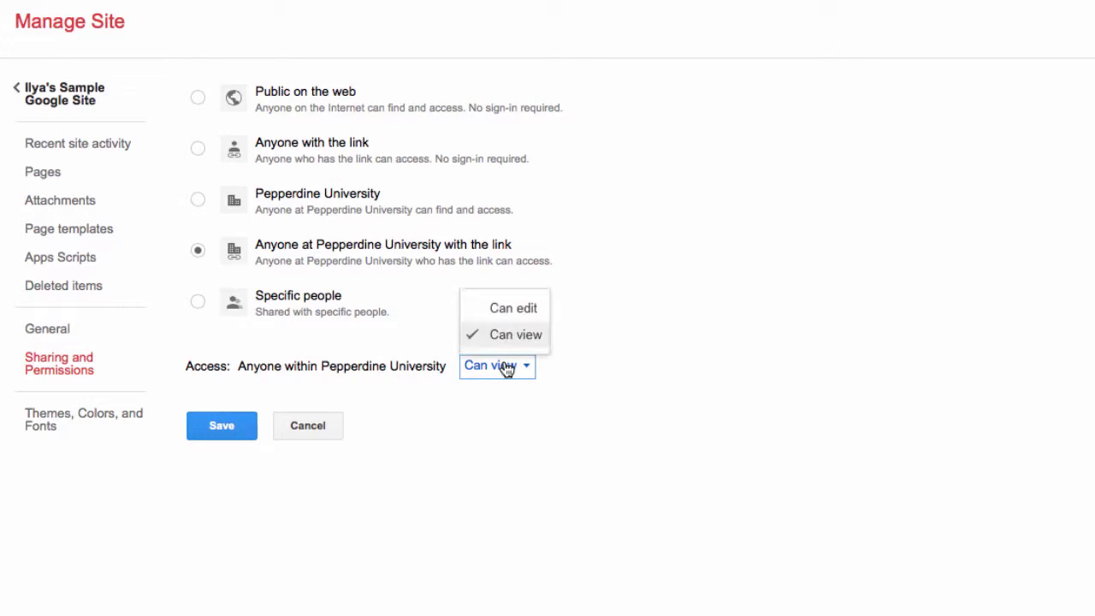
click(512, 321)
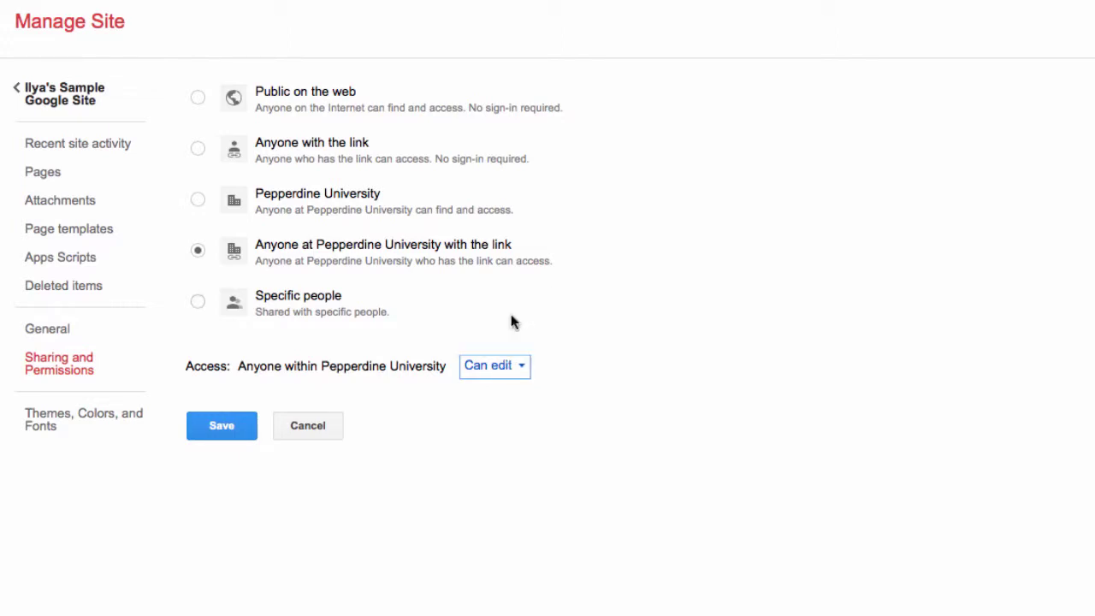
click(198, 304)
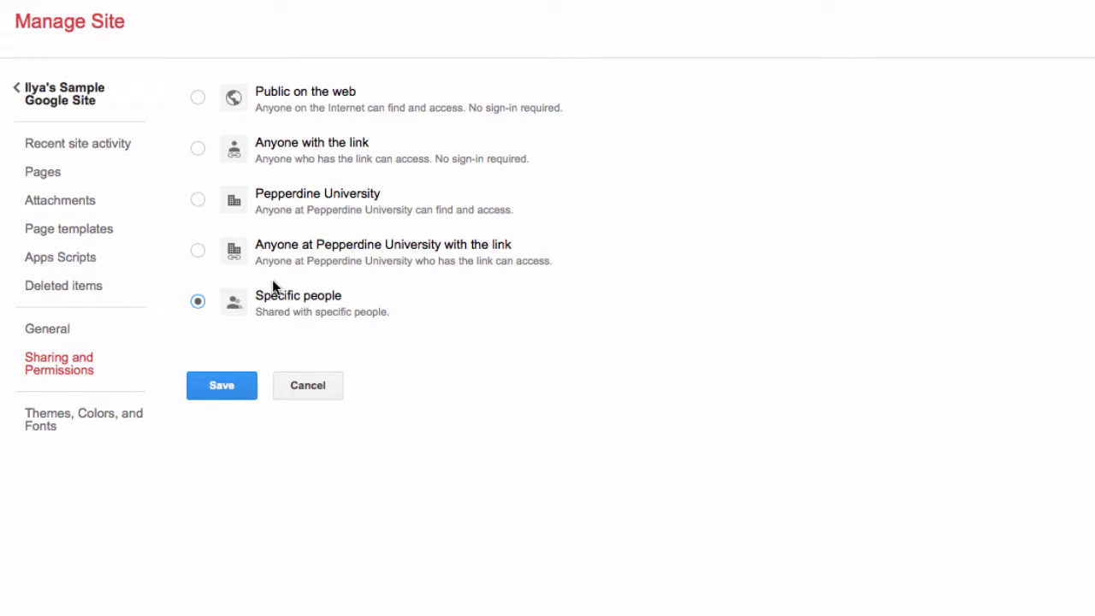
click(199, 200)
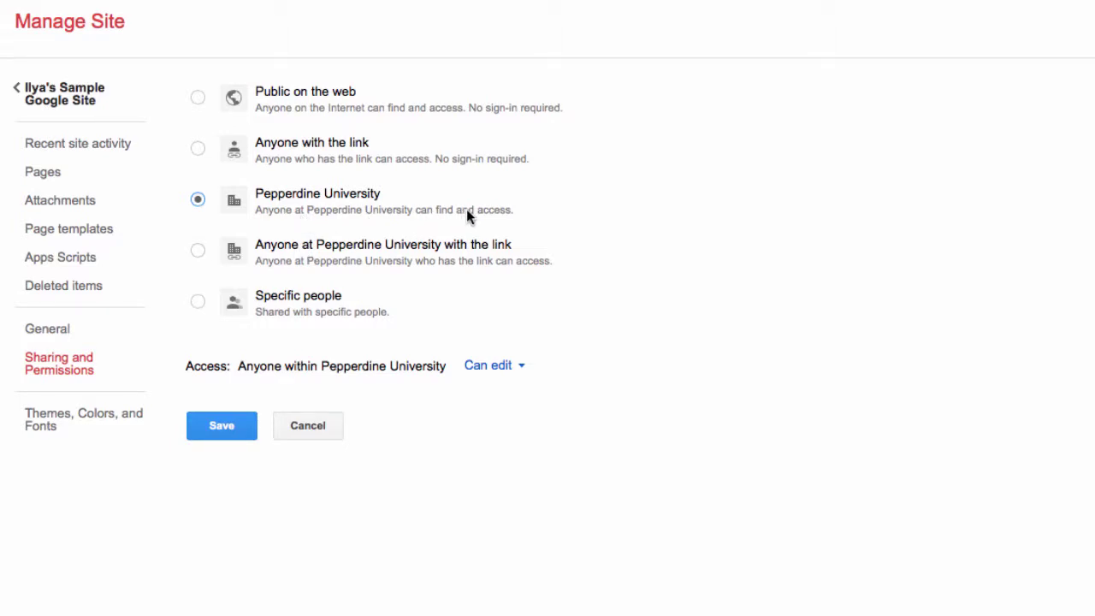
click(492, 364)
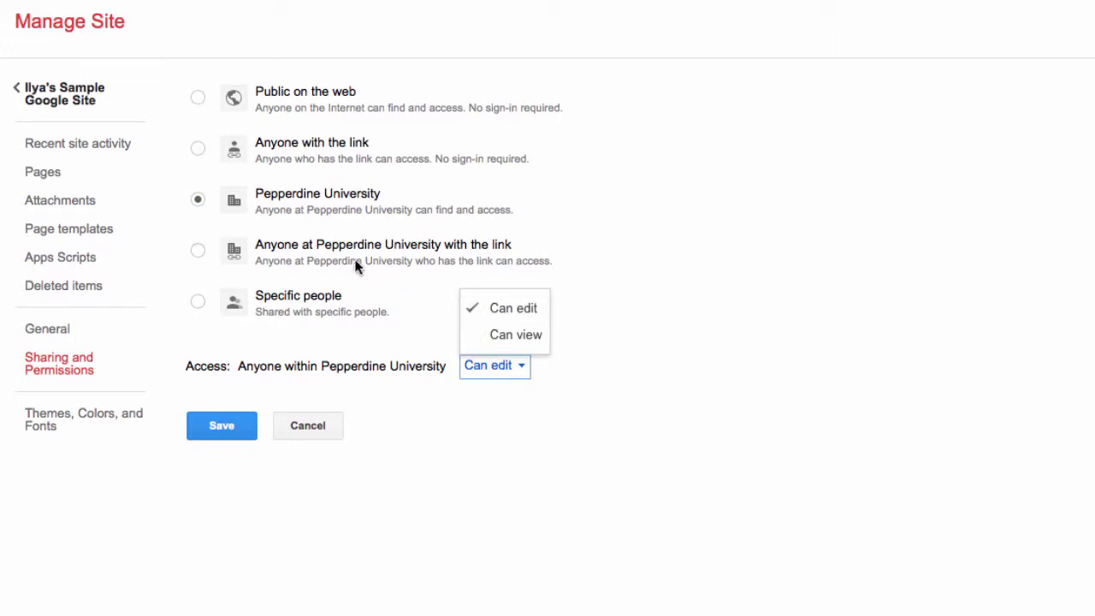
click(544, 337)
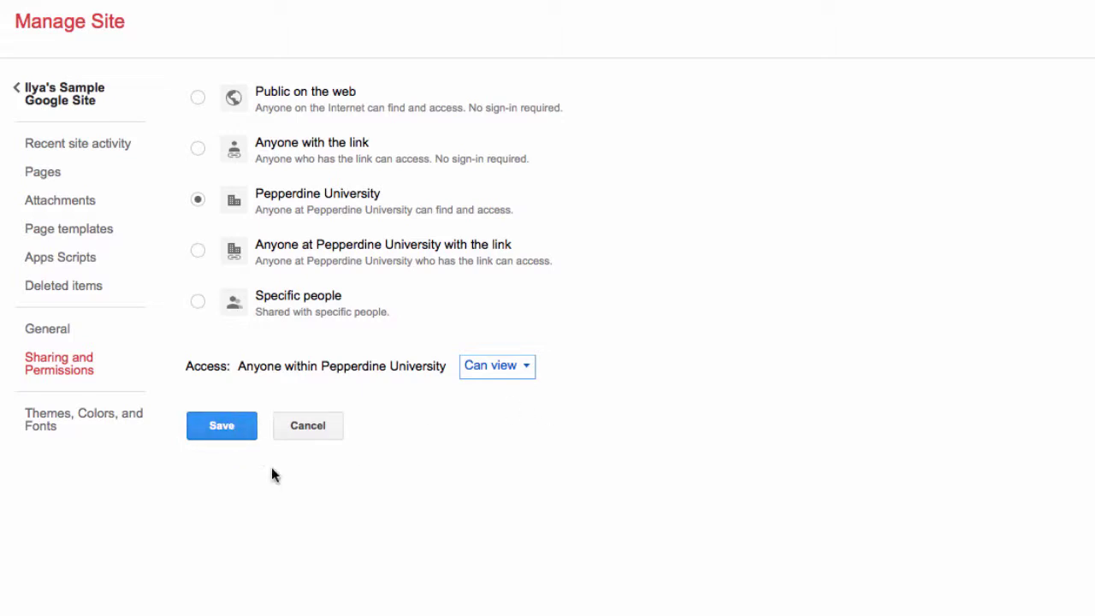
click(237, 428)
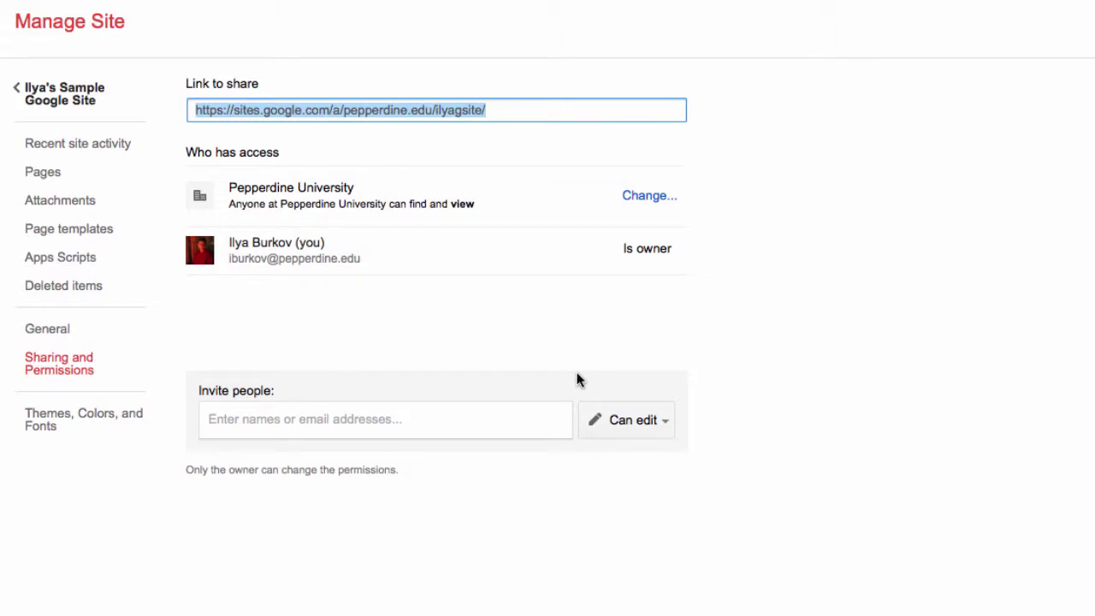
Preview the Home page as a viewer, then close the preview
click(49, 94)
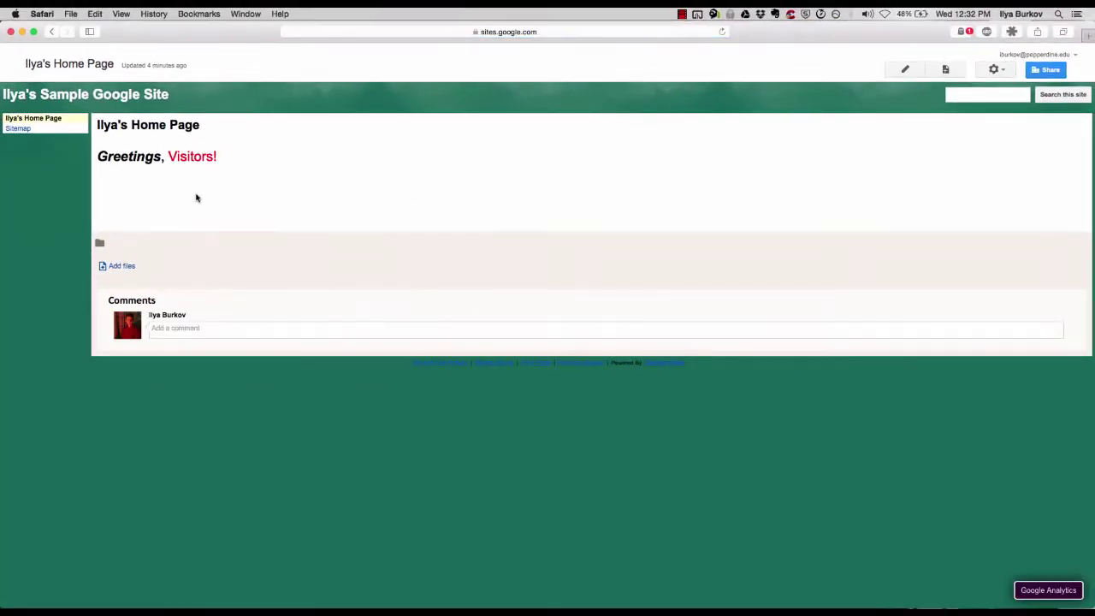
click(995, 70)
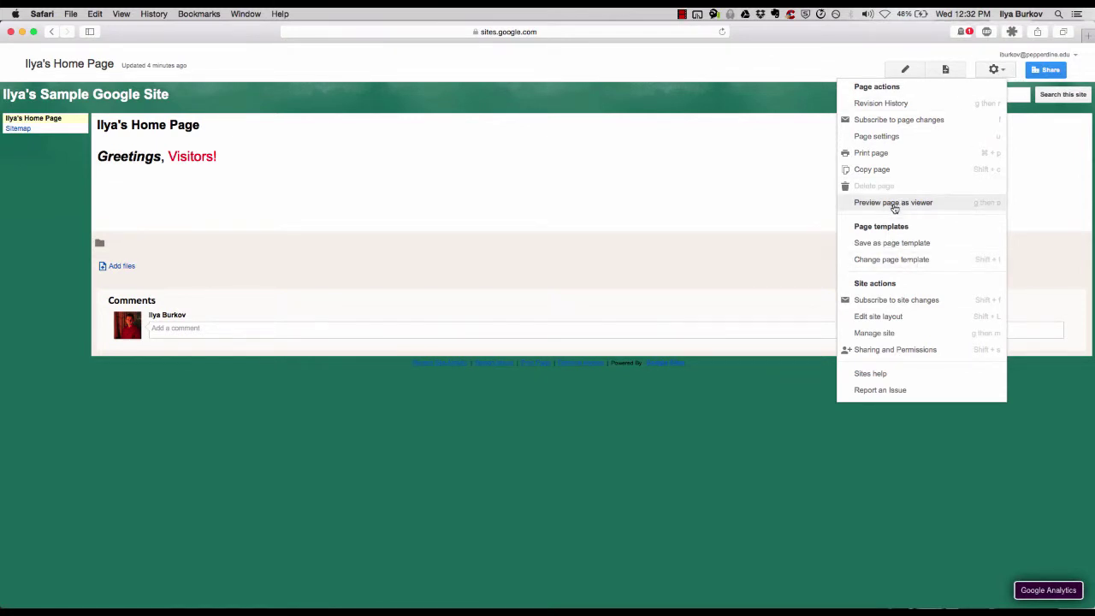
key(Return)
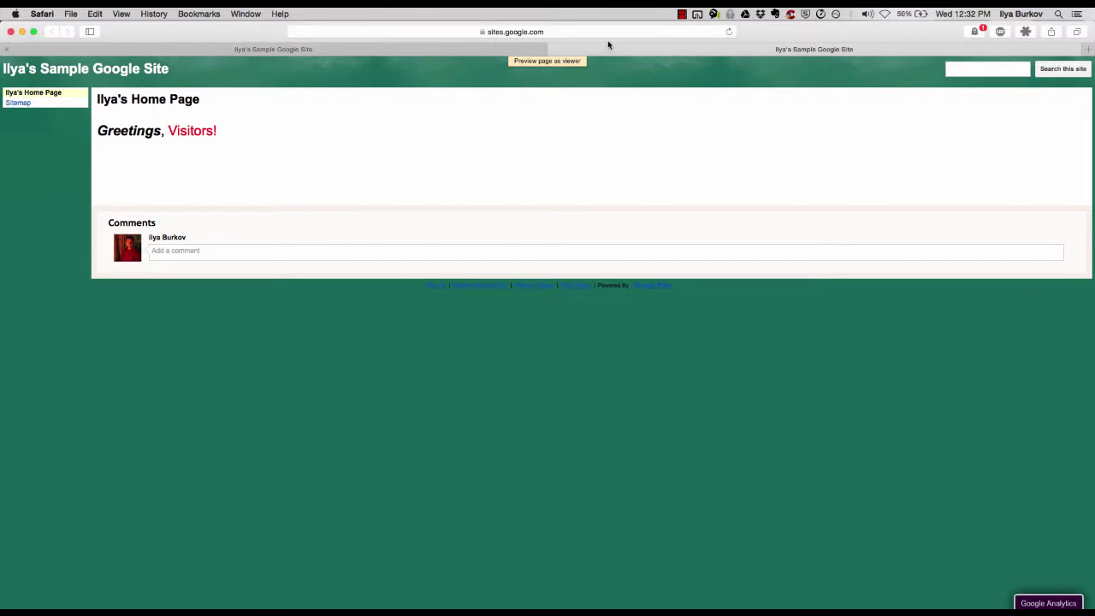
click(554, 49)
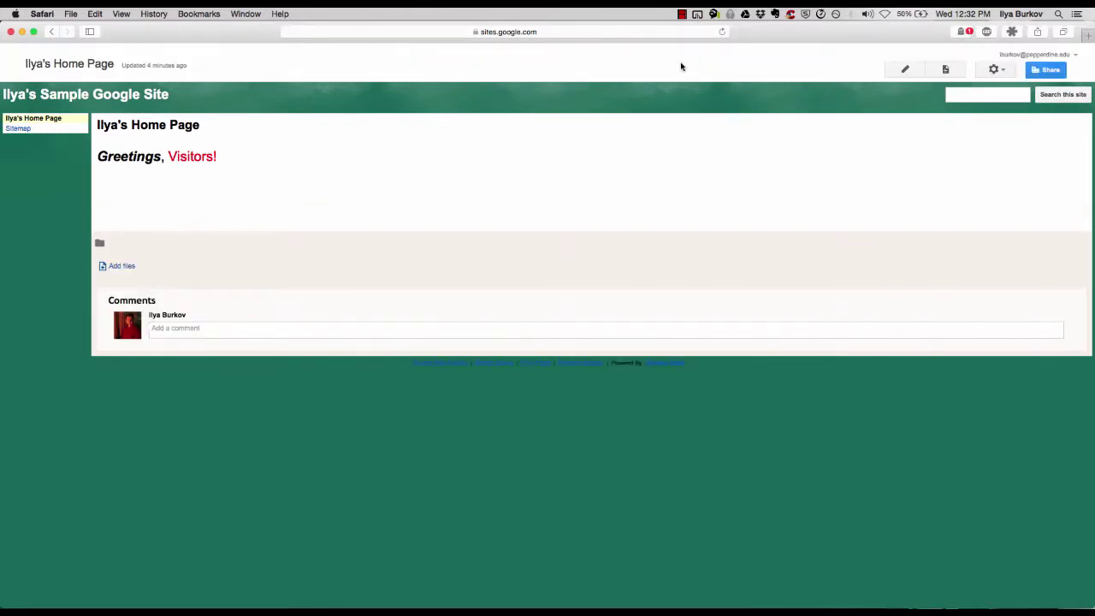
In Sharing and Permissions, add three suggested contacts to Invite people
click(1046, 71)
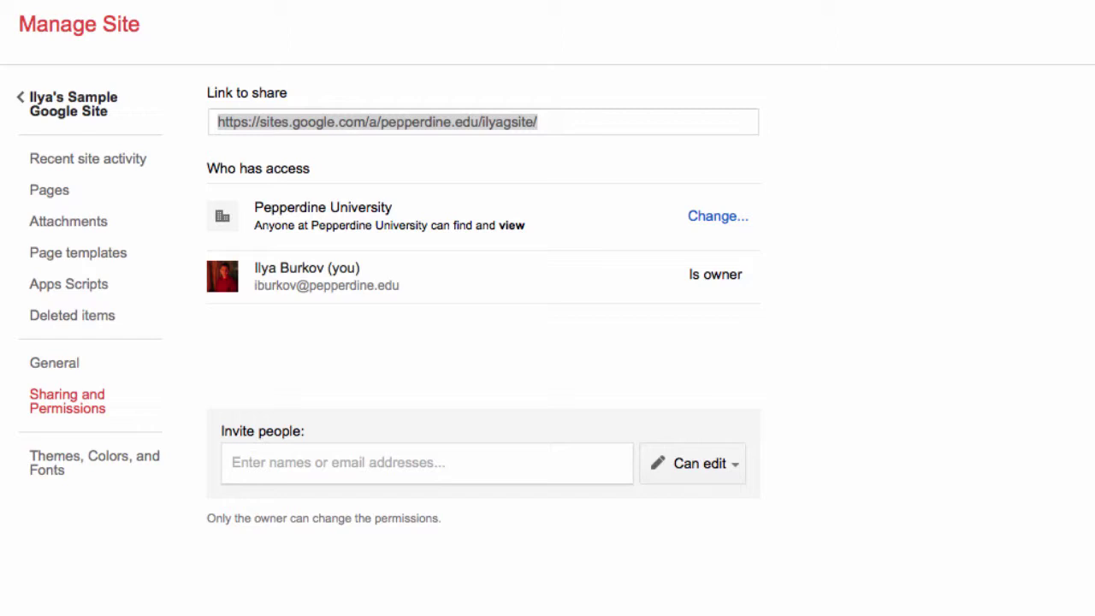
click(453, 467)
text(zornit)
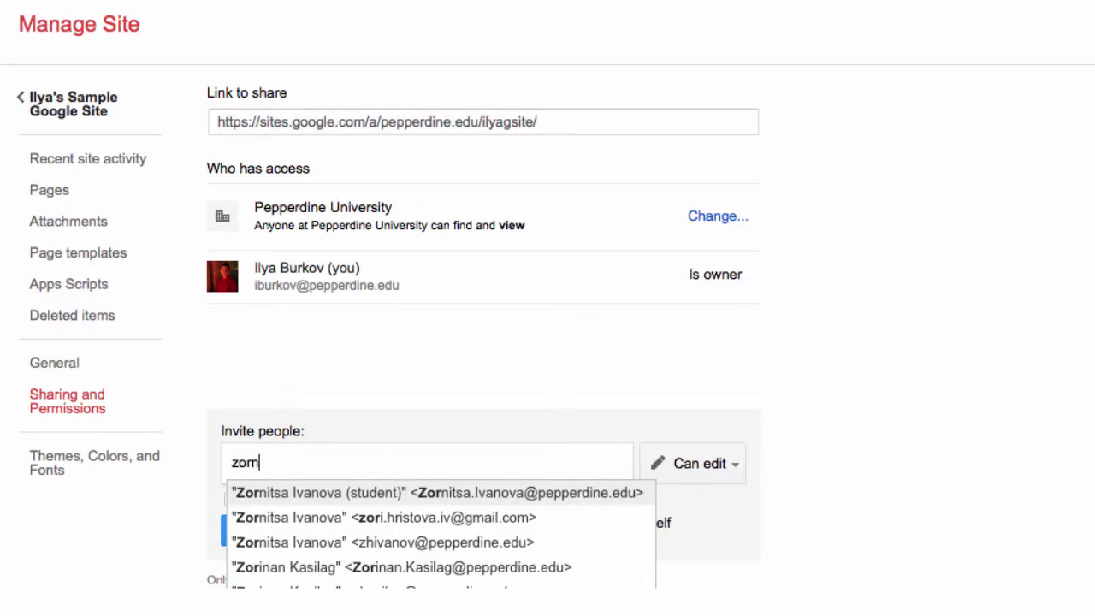
click(489, 502)
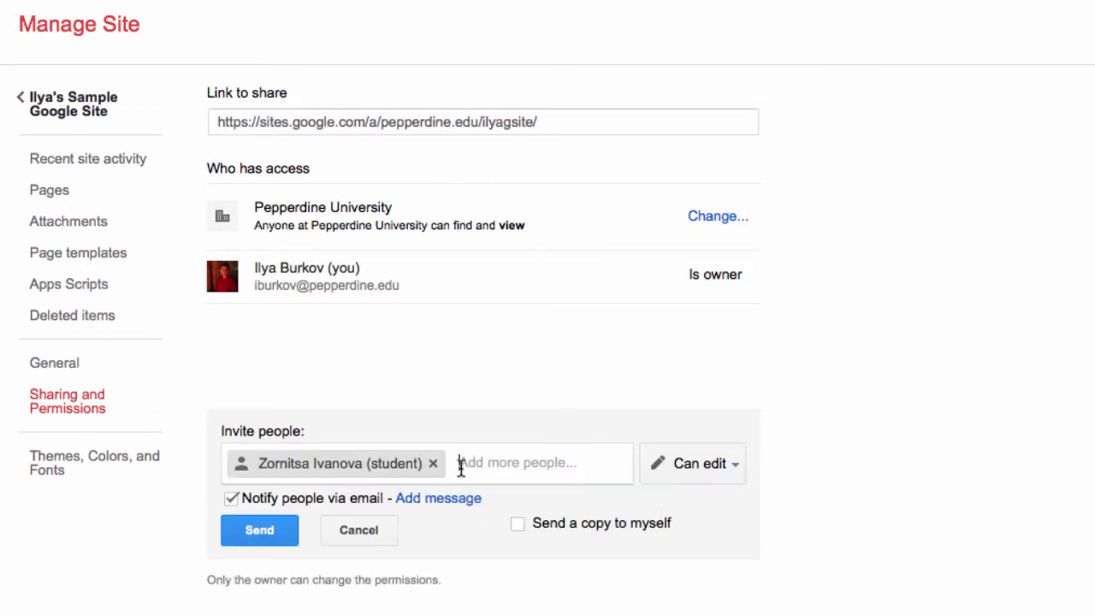
text(charm)
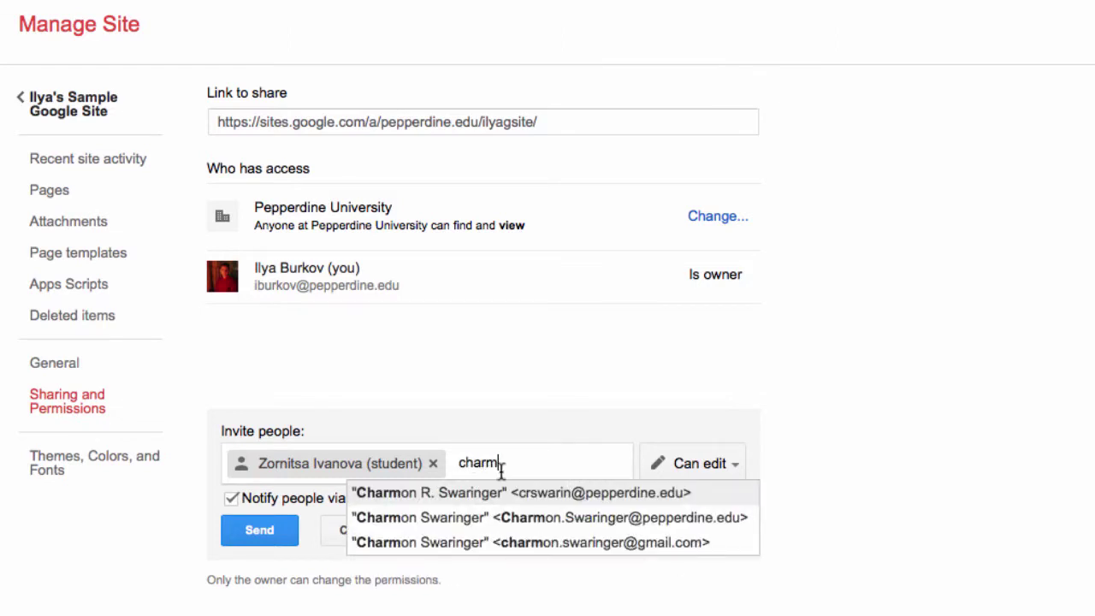
click(542, 496)
text(danie)
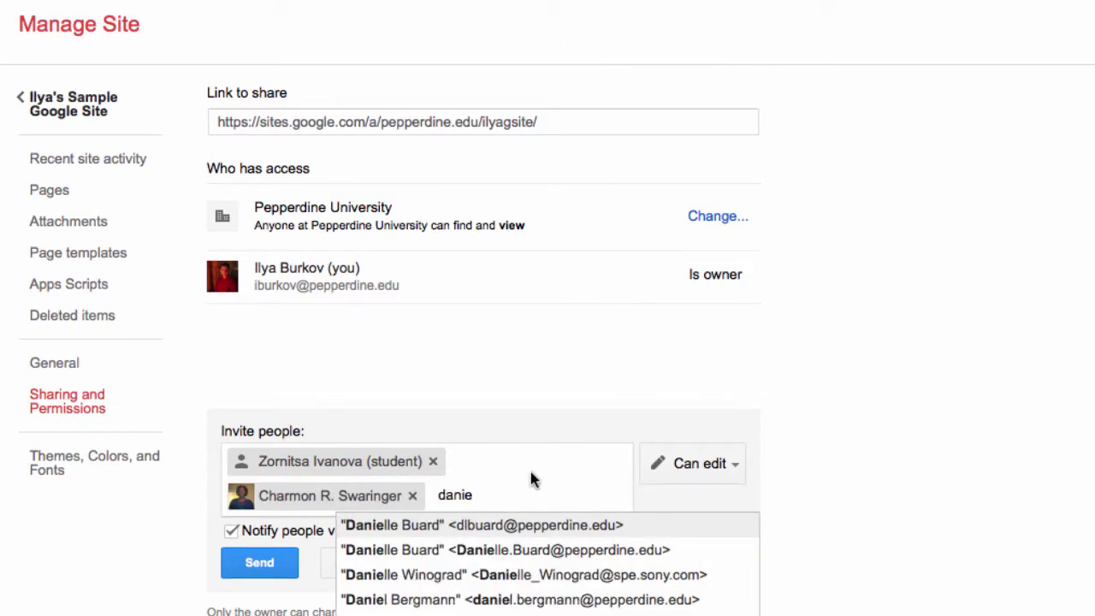
click(491, 522)
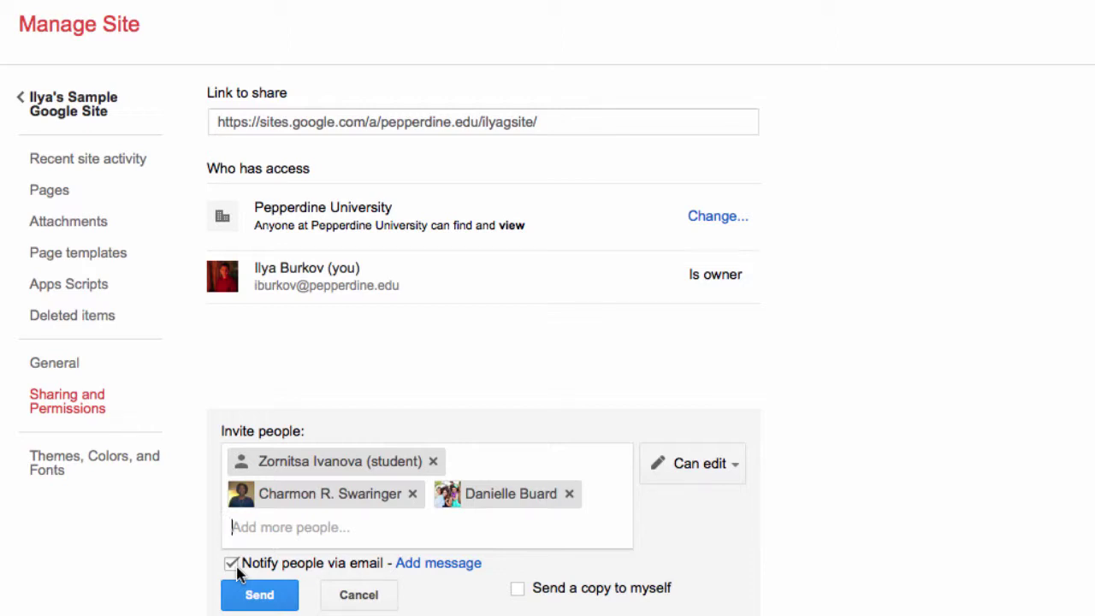
Remove all three invitees so the Invite people field is empty
click(569, 495)
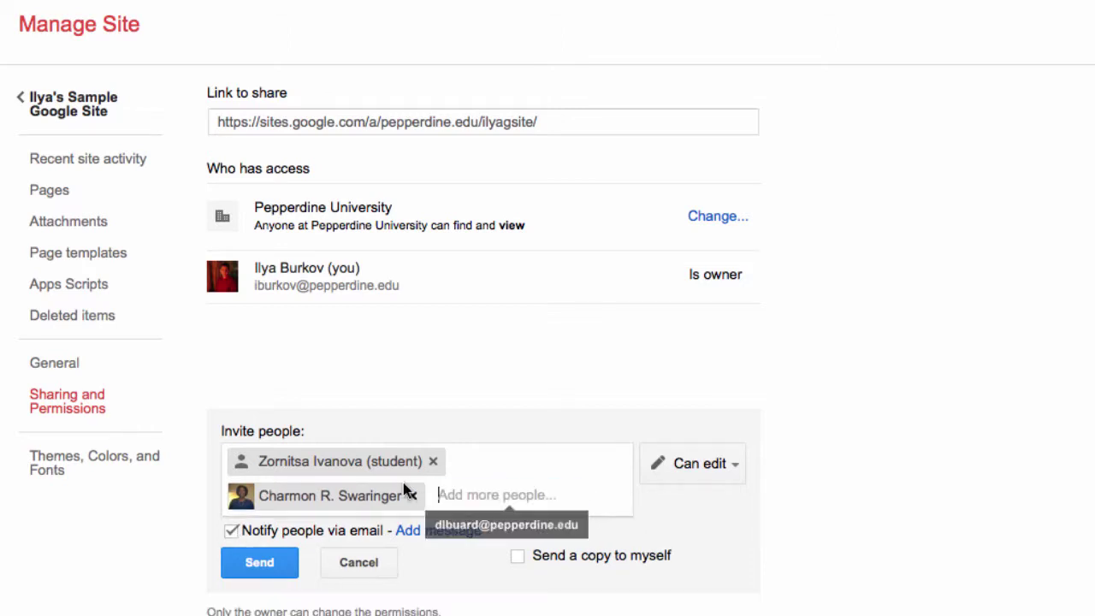
click(414, 495)
click(432, 465)
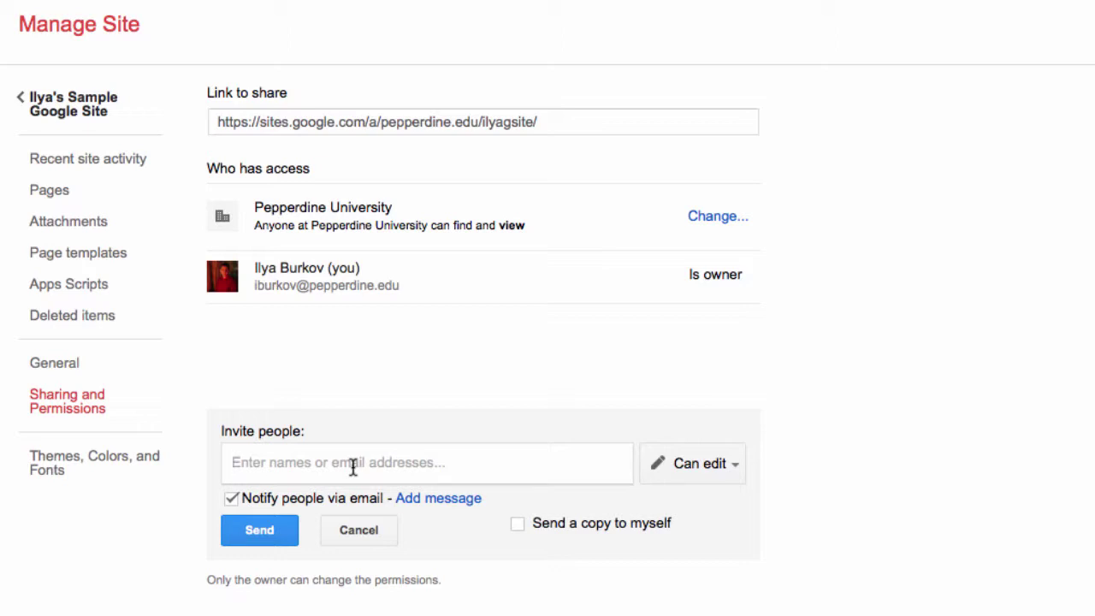
Give the pasted test group address Can edit access with no email notification, then return home
key(ctrl+v)
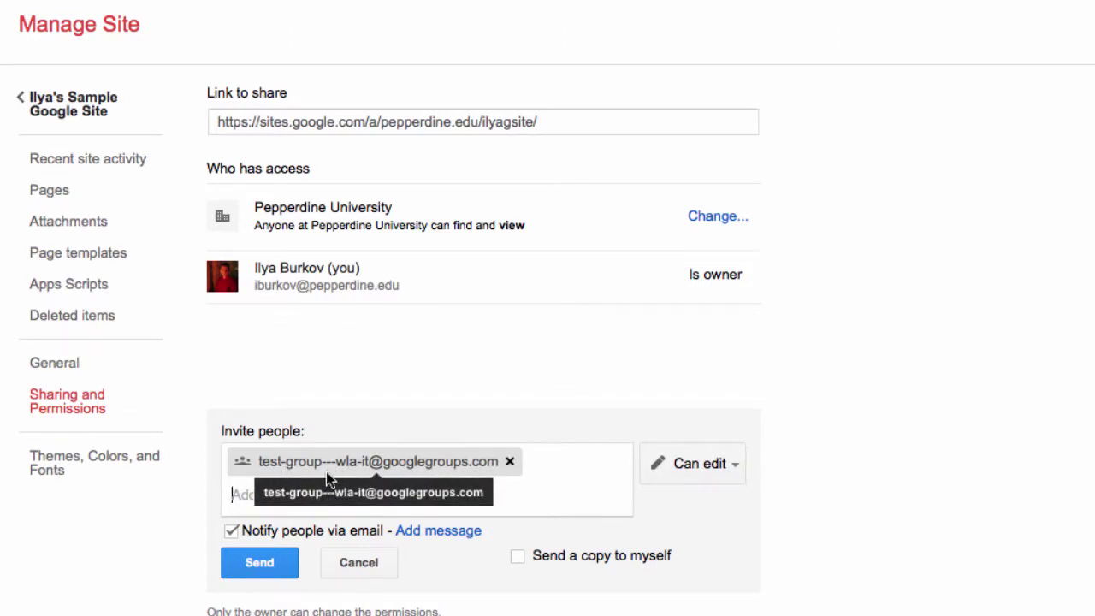
click(727, 463)
click(710, 538)
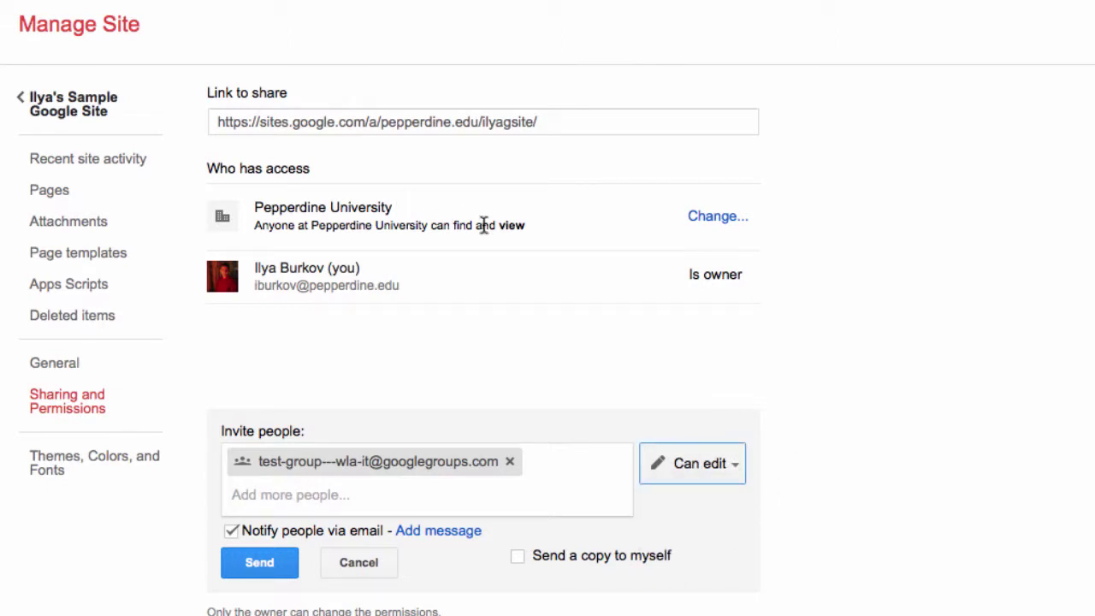
click(232, 531)
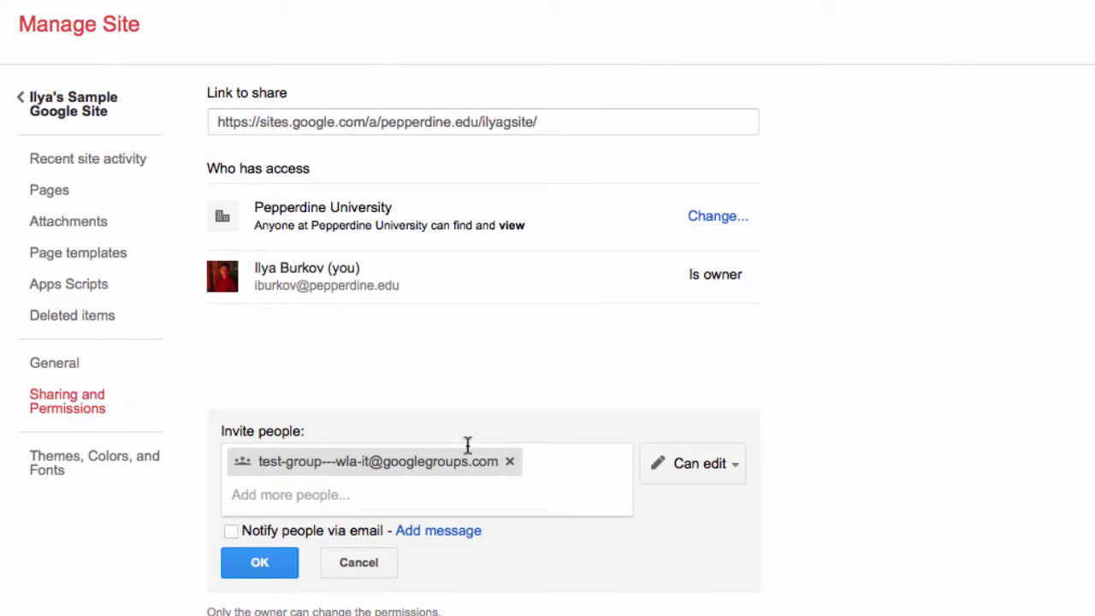
click(253, 565)
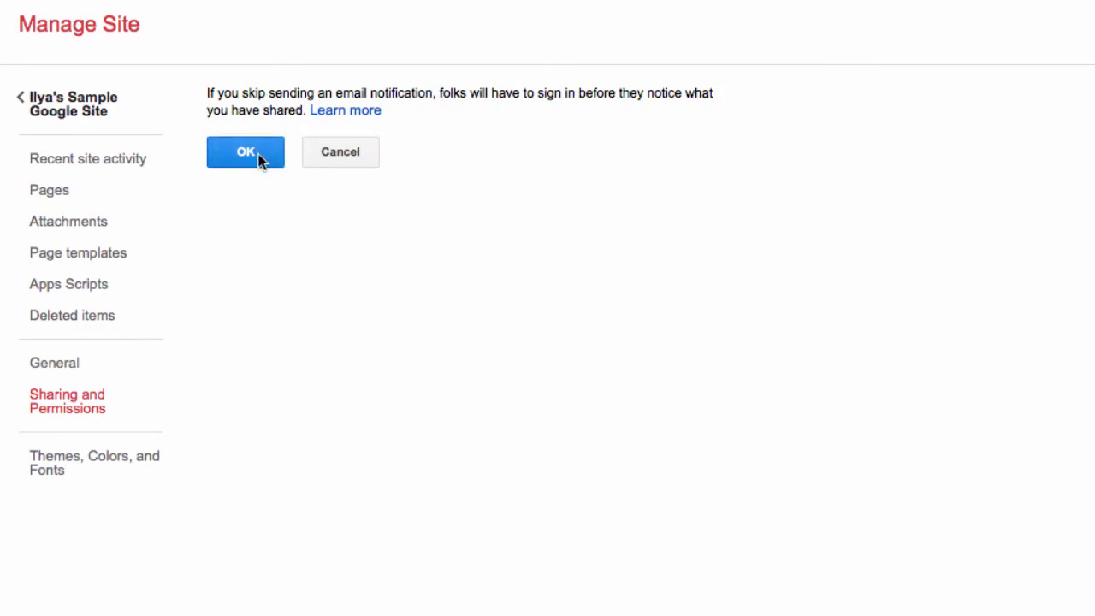
click(248, 152)
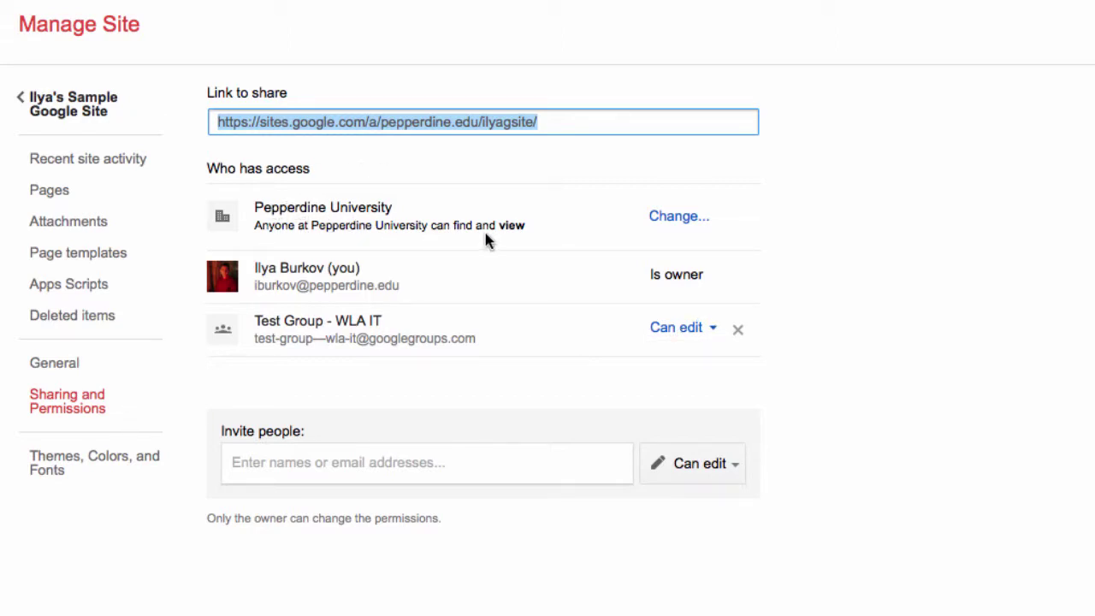
click(39, 100)
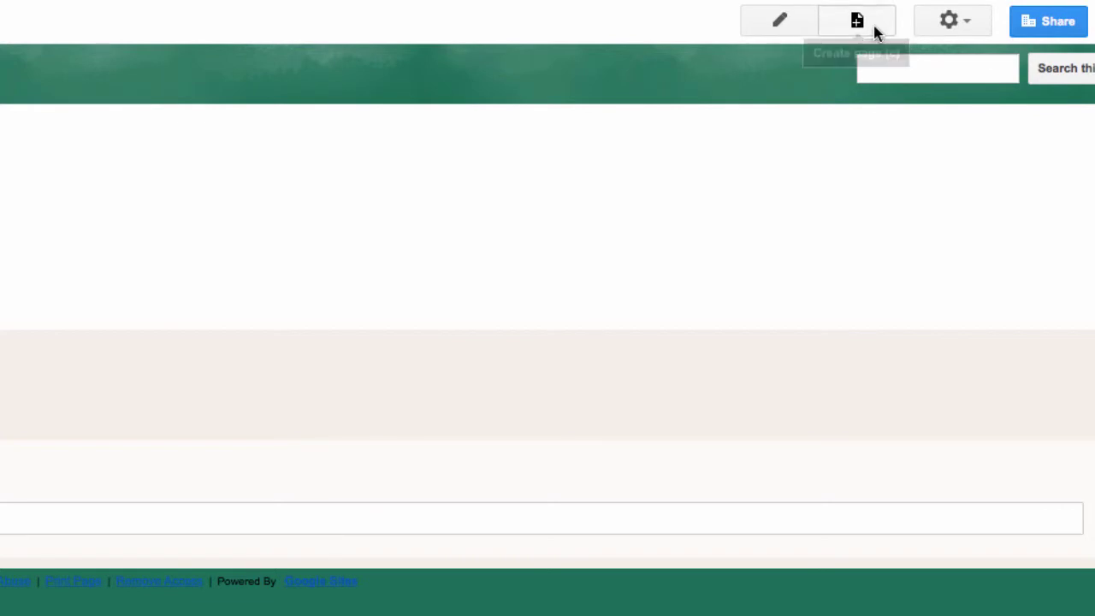
Create a Web Page template page named 'Idea Synthesis' placed at the top level
click(876, 30)
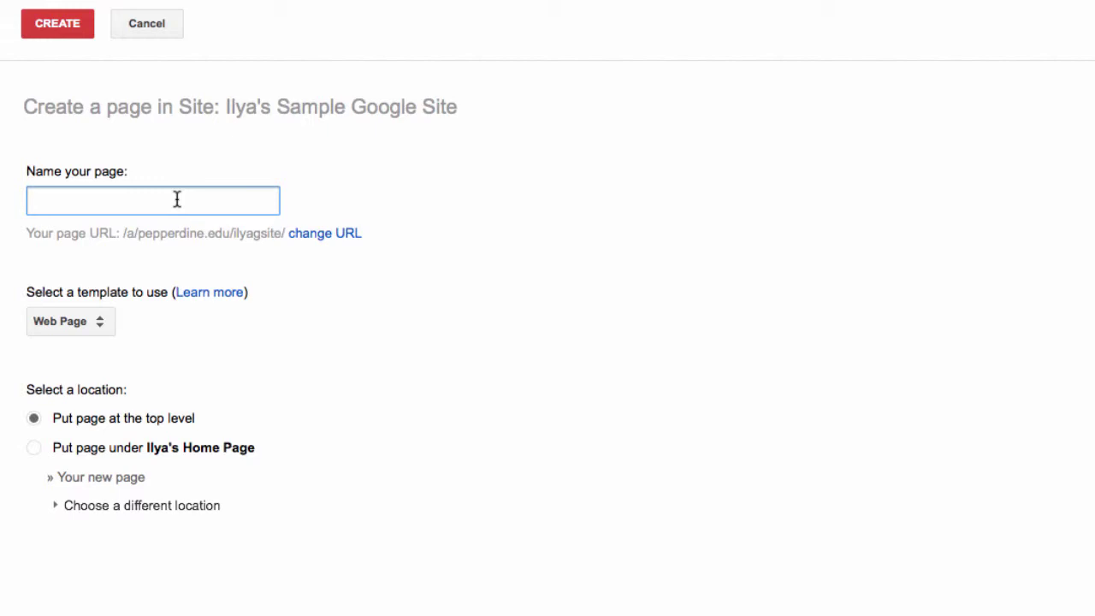
text(Idea Synthesis)
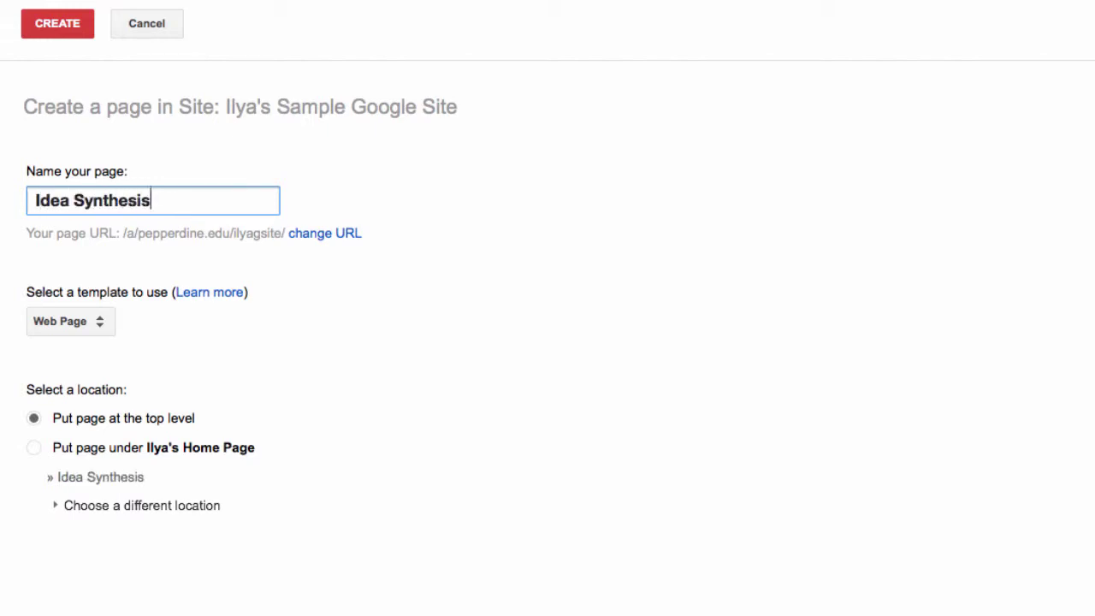
key(Tab)
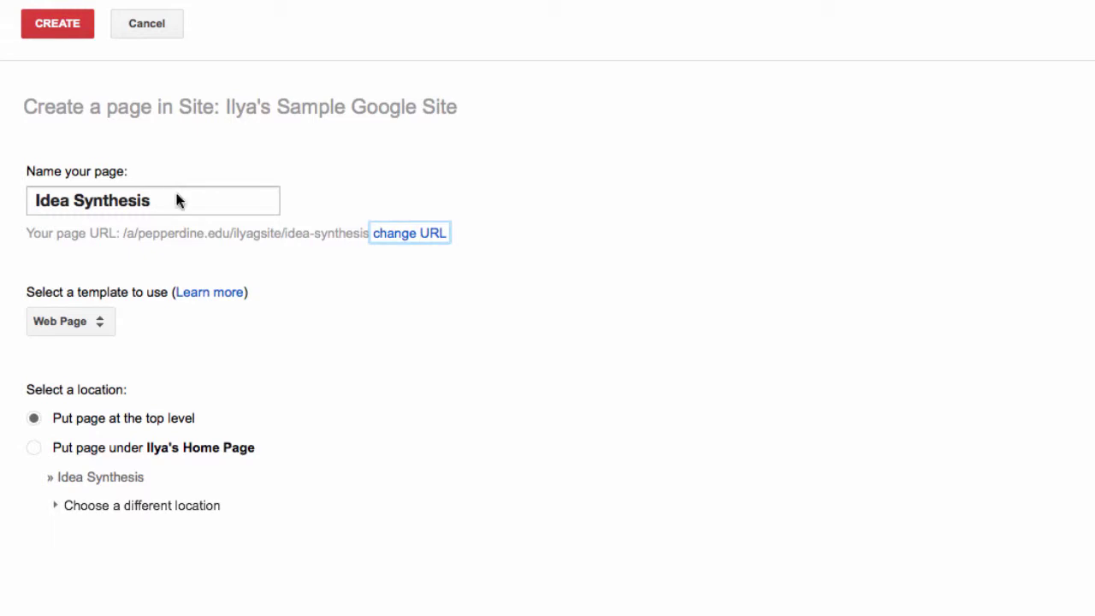
click(97, 320)
click(118, 325)
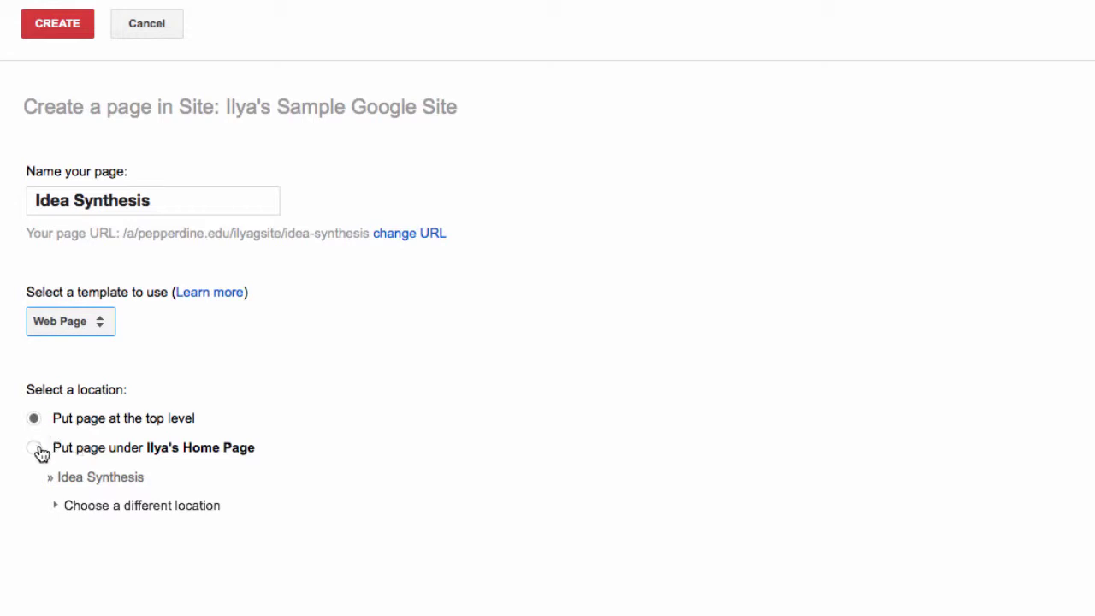
click(34, 446)
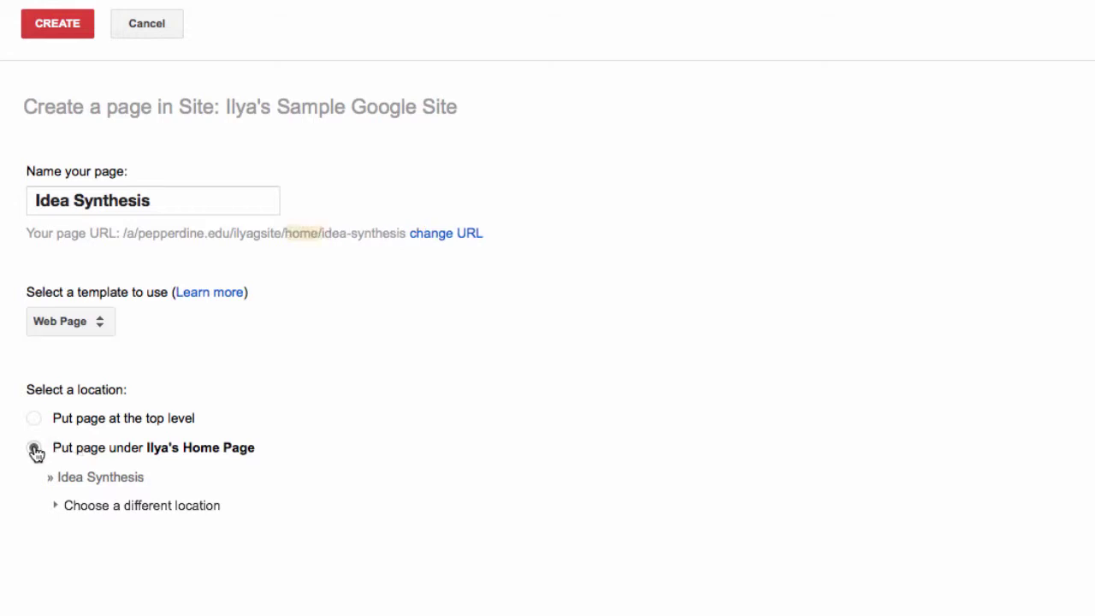
click(58, 504)
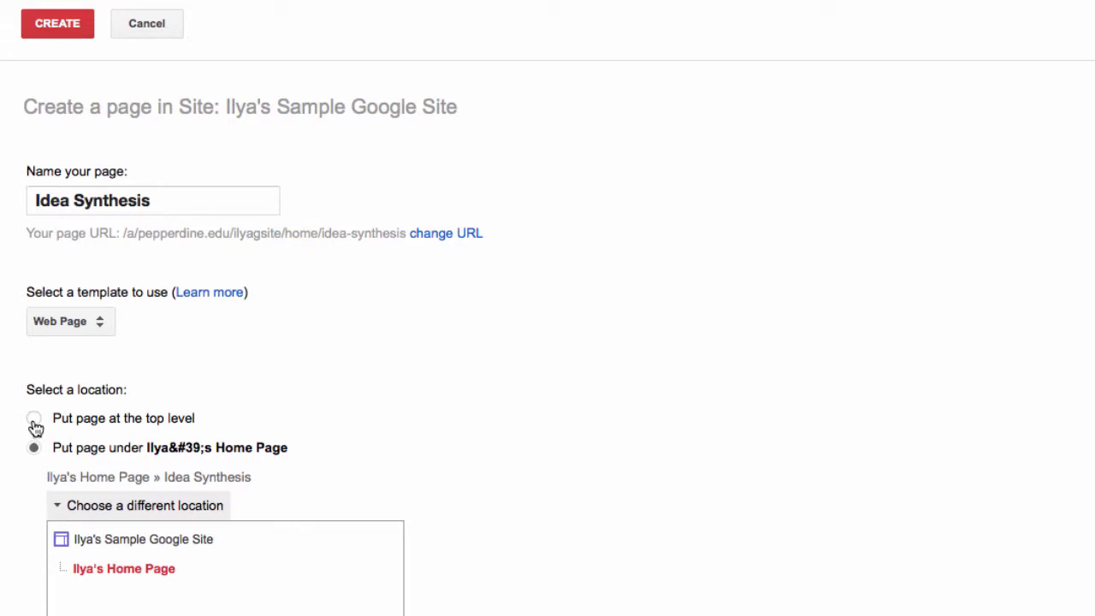
click(34, 419)
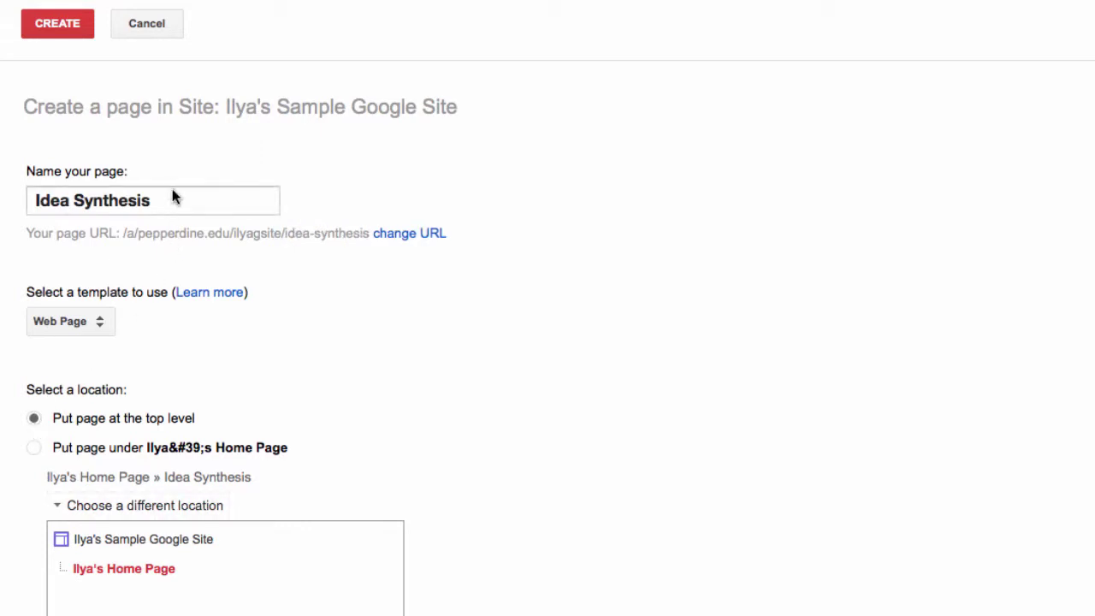
click(64, 26)
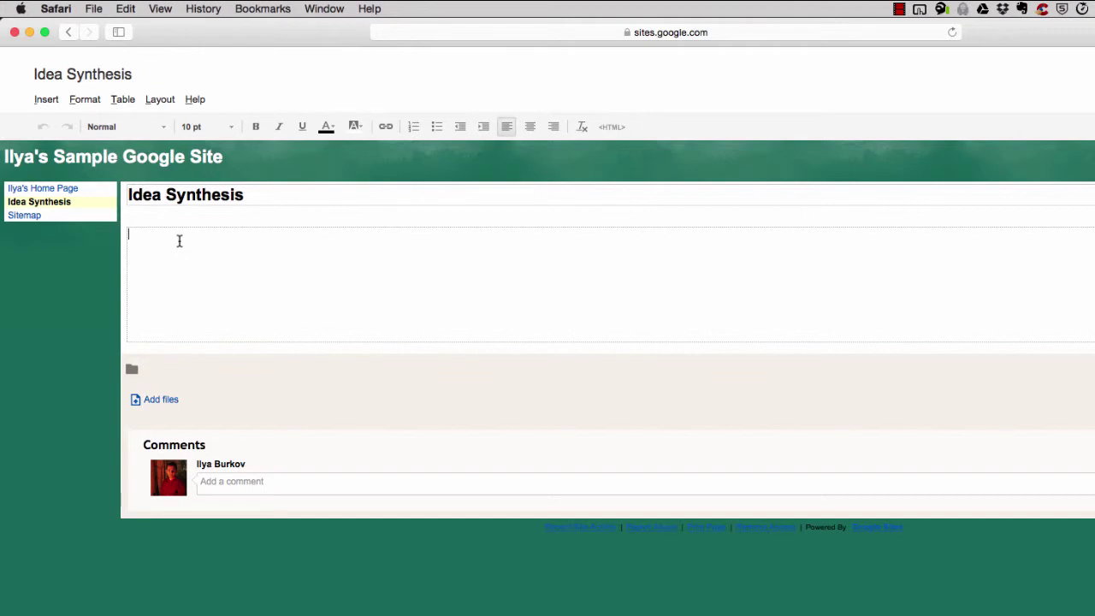
Type 'Welcome to my Idea Synthesis page! See below.' in the body and start a new line
text(Welcome to my Idea Synthe)
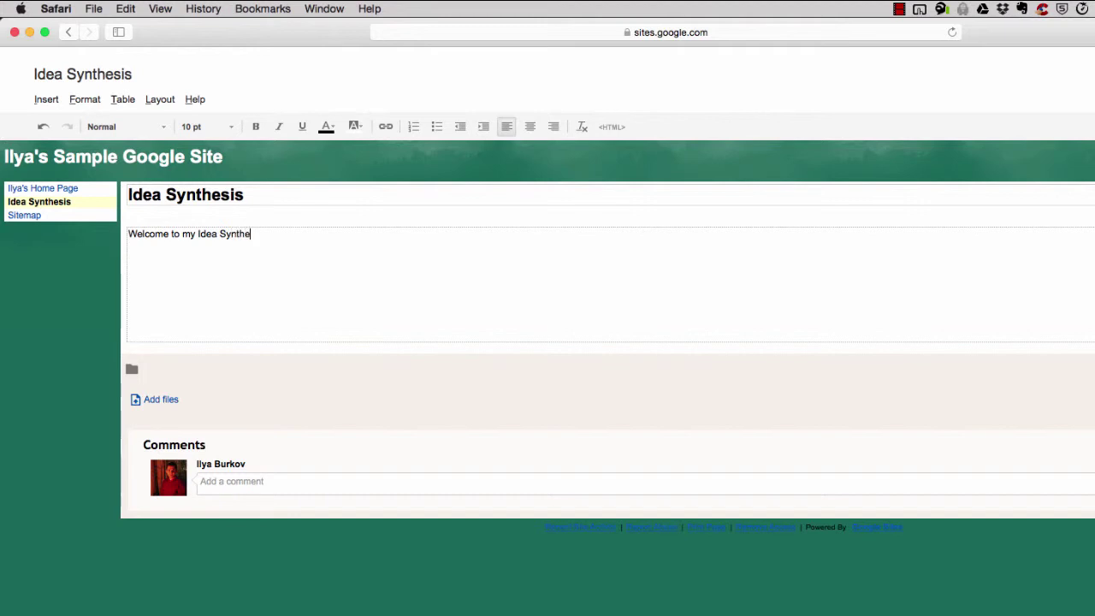
text(sis page! See below.)
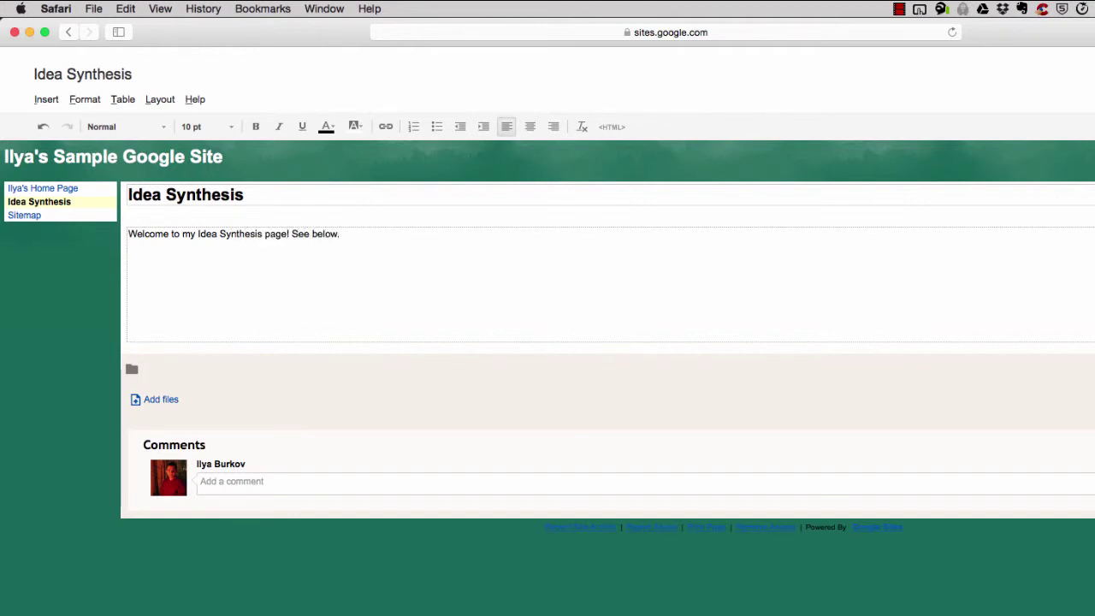
key(Return)
Attach Google Drive Test.docx to the page, preview it, and return to editing below the welcome line
click(158, 402)
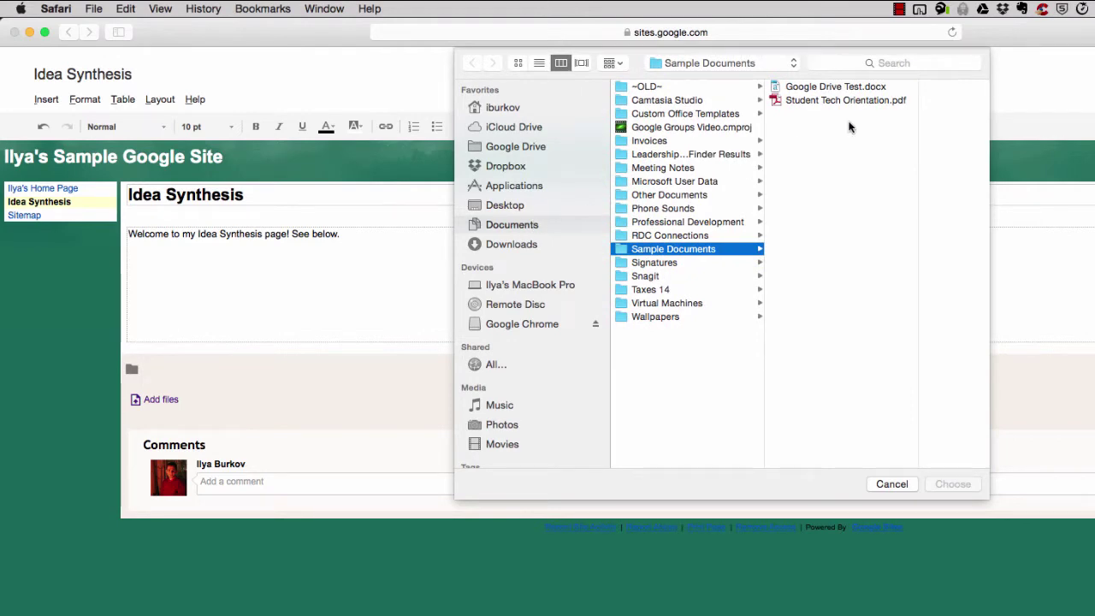
double_click(830, 91)
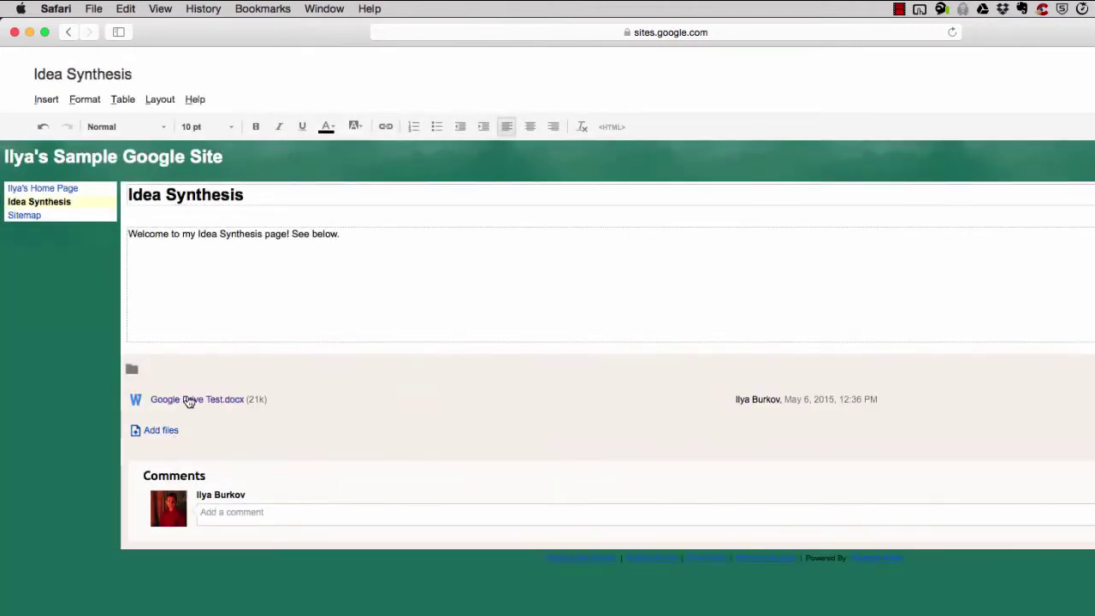
click(188, 401)
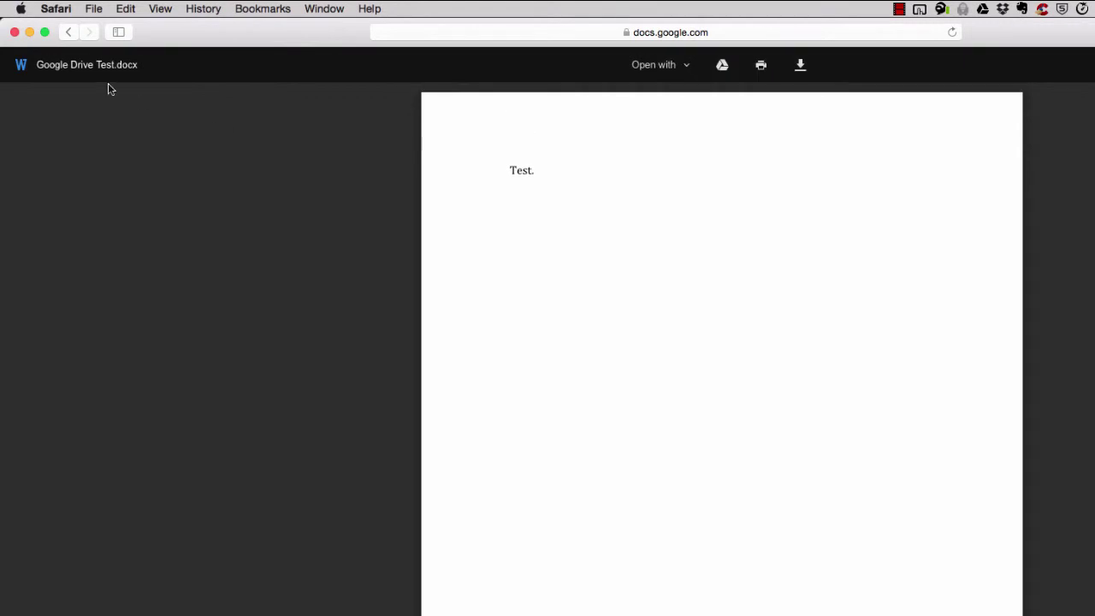
click(71, 33)
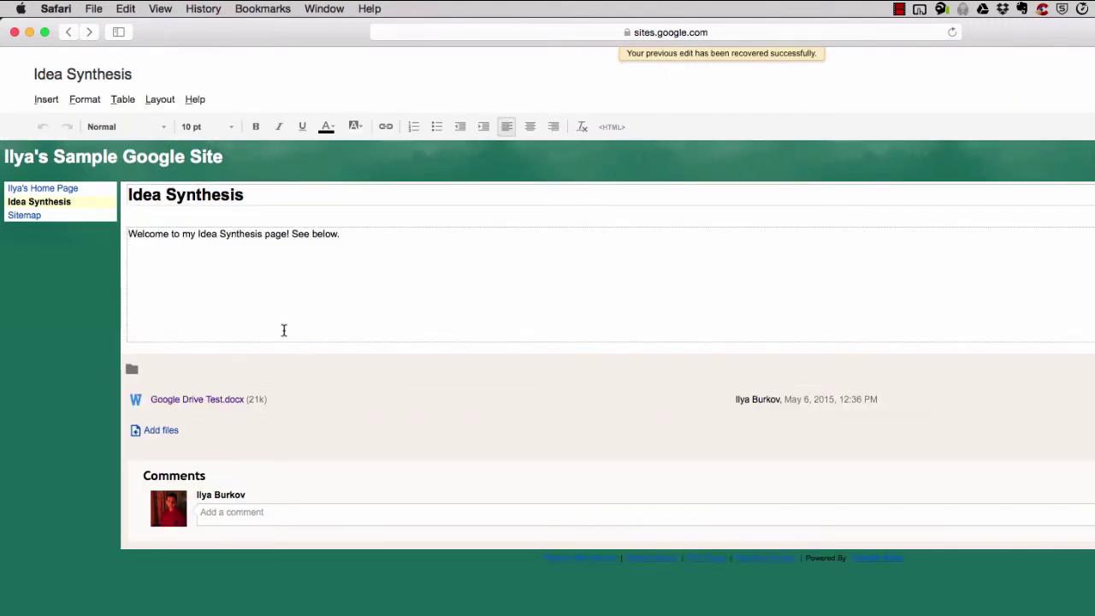
click(358, 281)
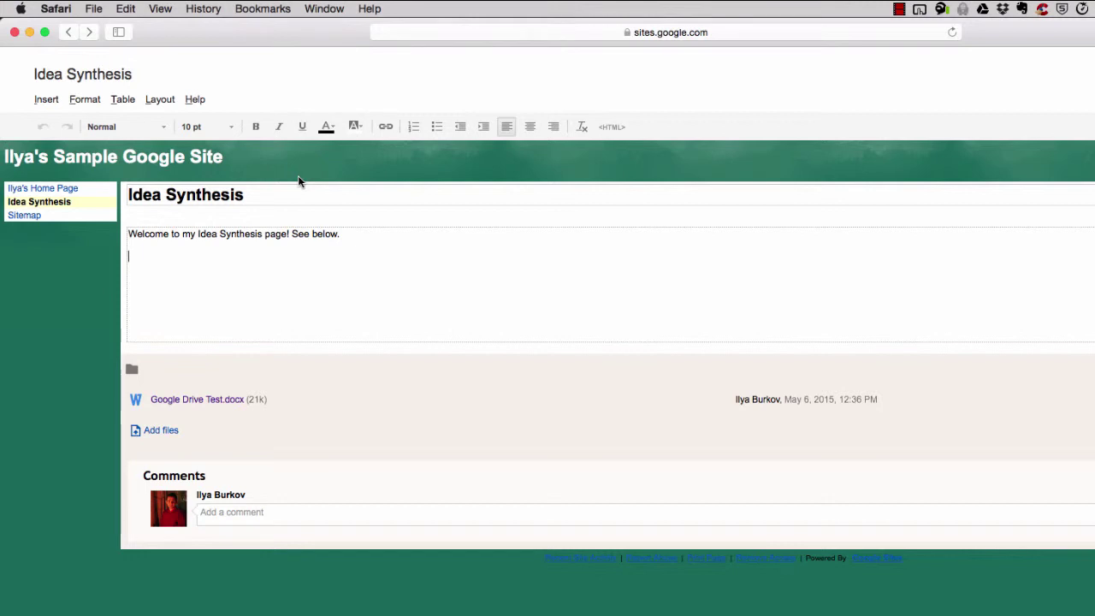
Open the Insert > Drive document picker and select Idea Synthesis after searching 'idea'
click(40, 102)
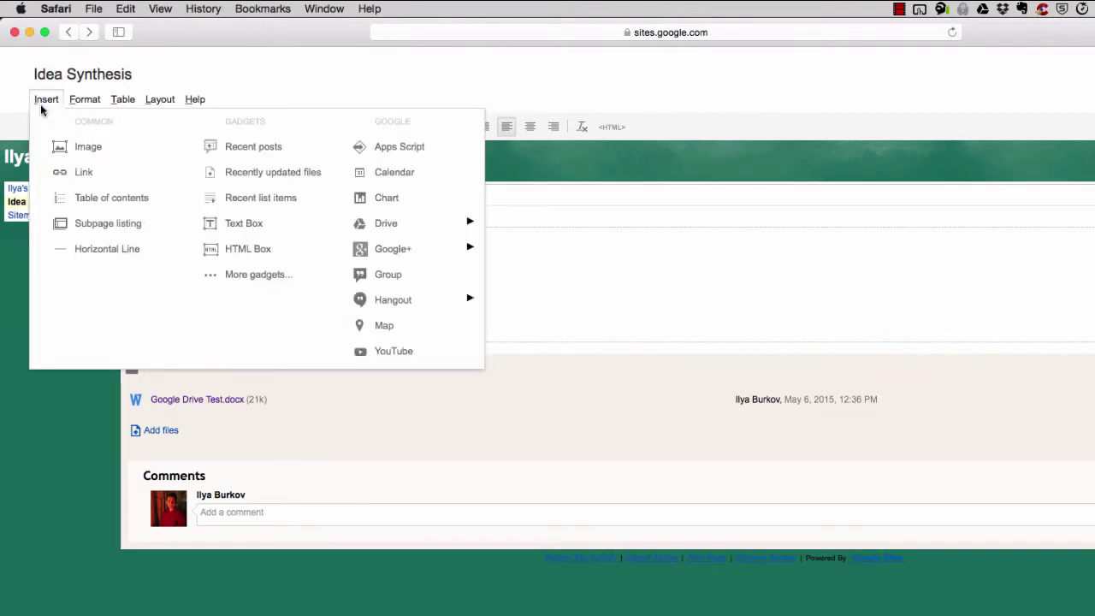
mouse_move(425, 227)
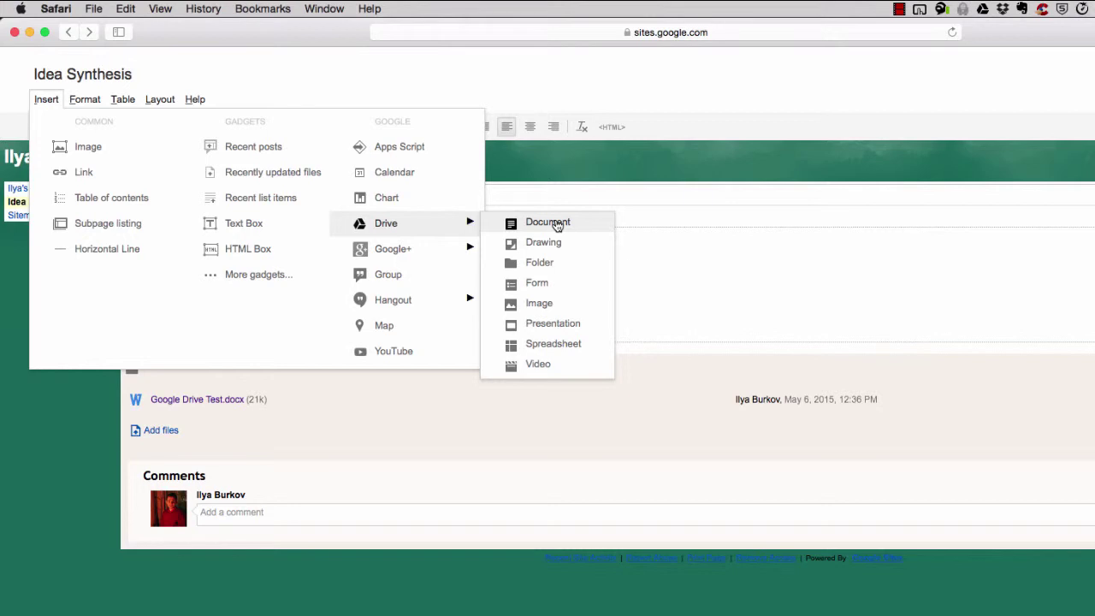
click(557, 224)
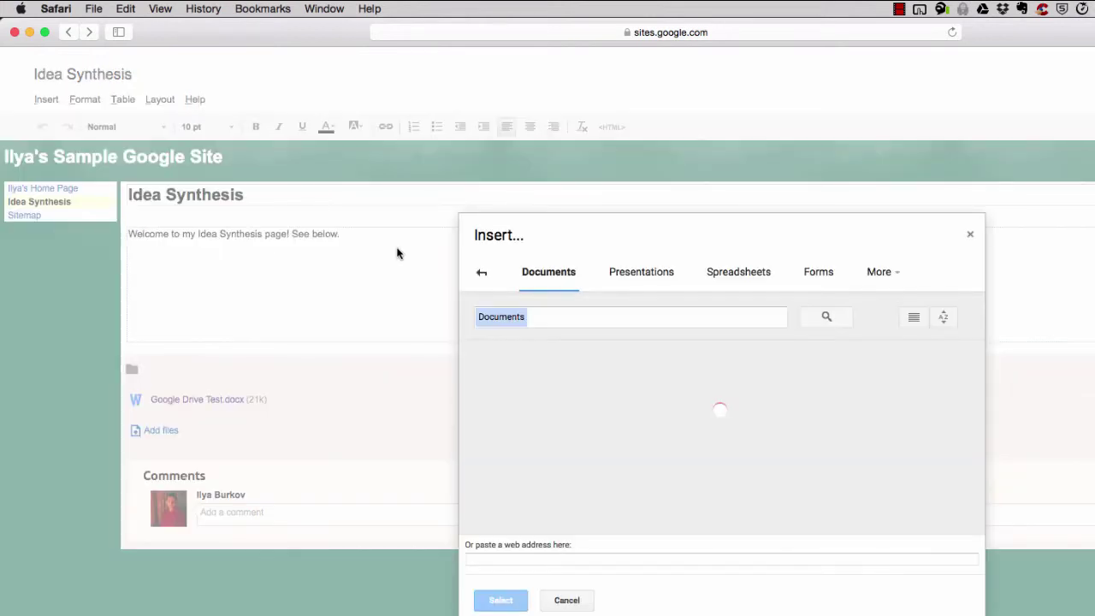
scroll(615, 376, down, 15)
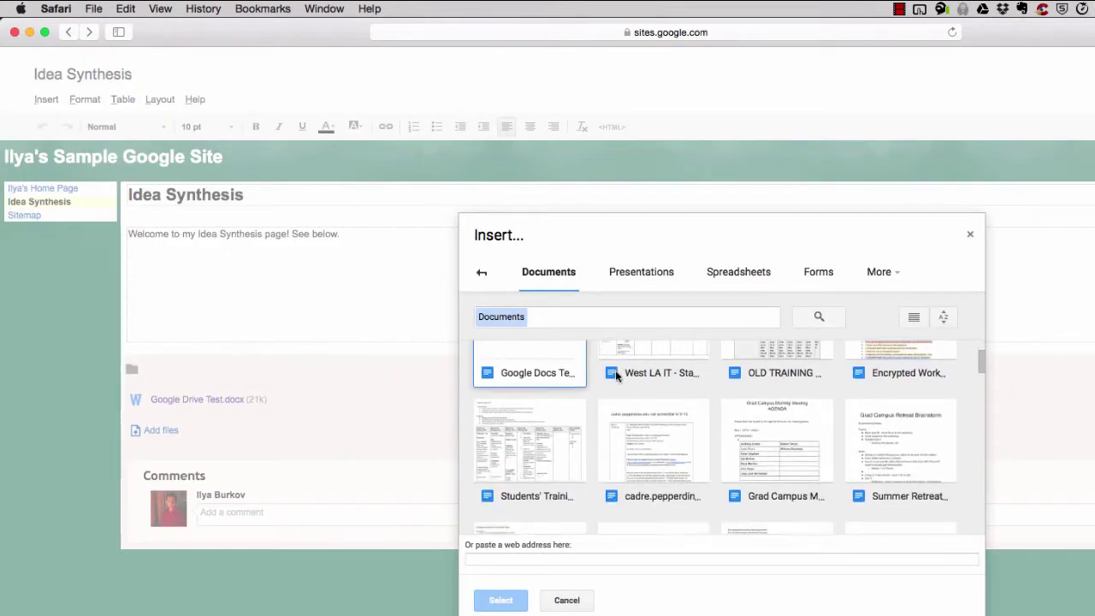
scroll(667, 437, down, 10)
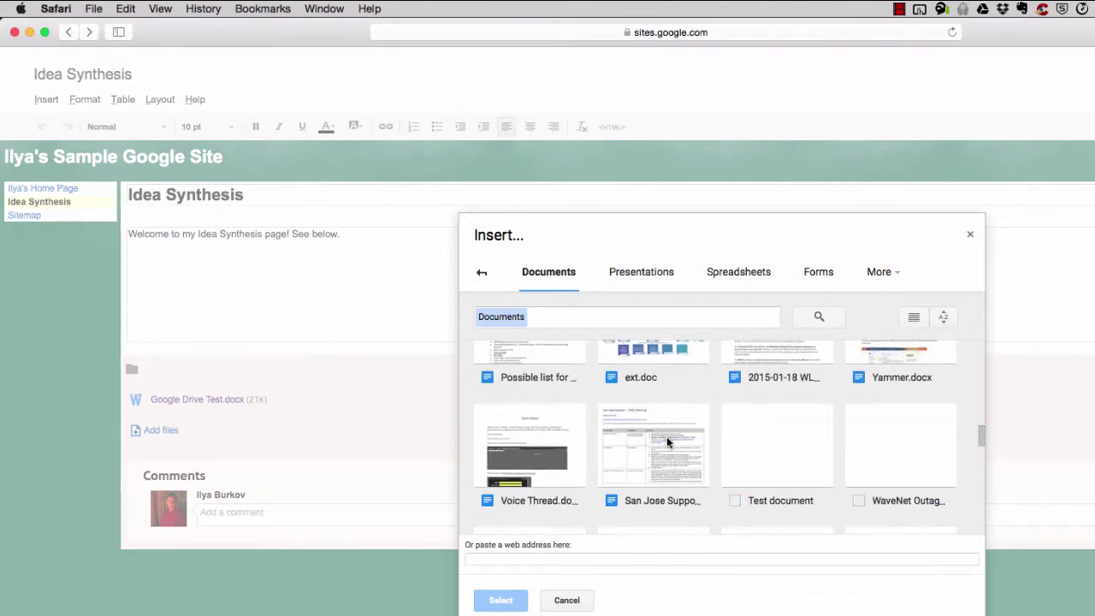
scroll(667, 466, down, 5)
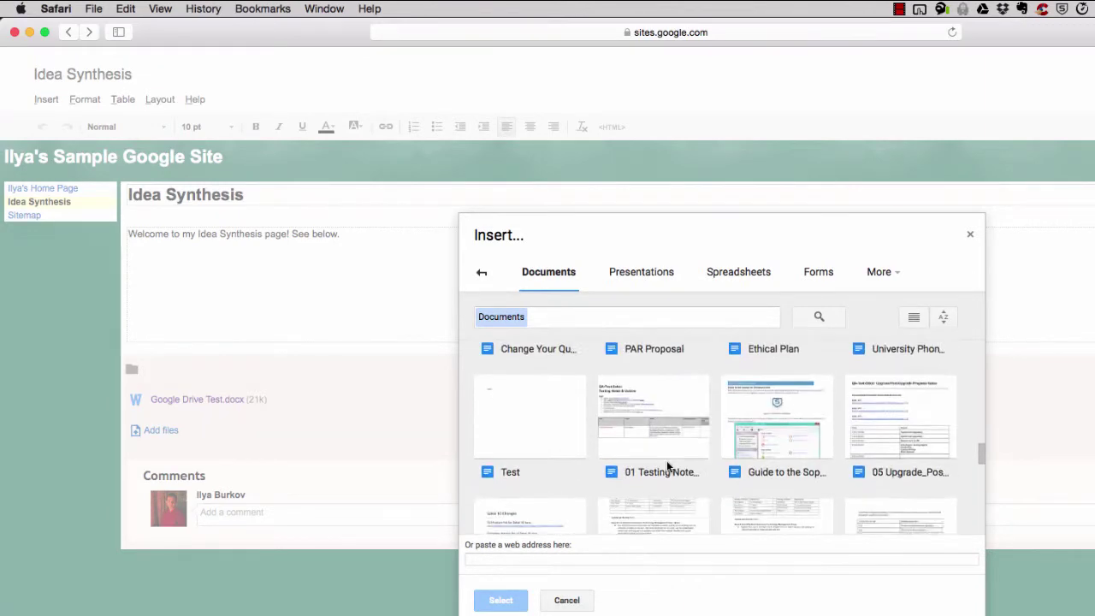
click(587, 310)
text(idea)
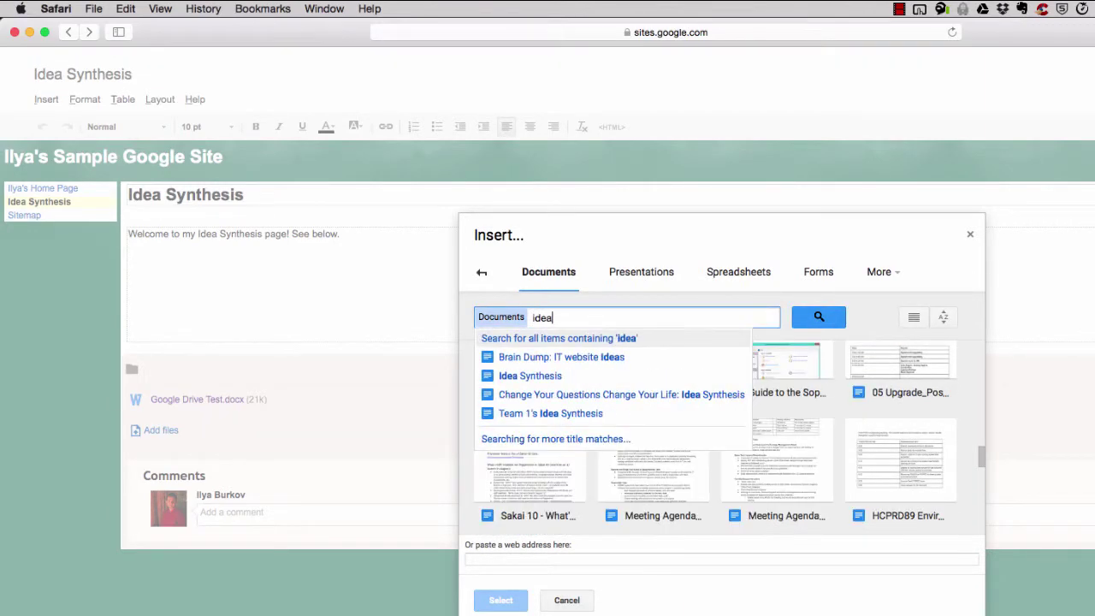
click(540, 378)
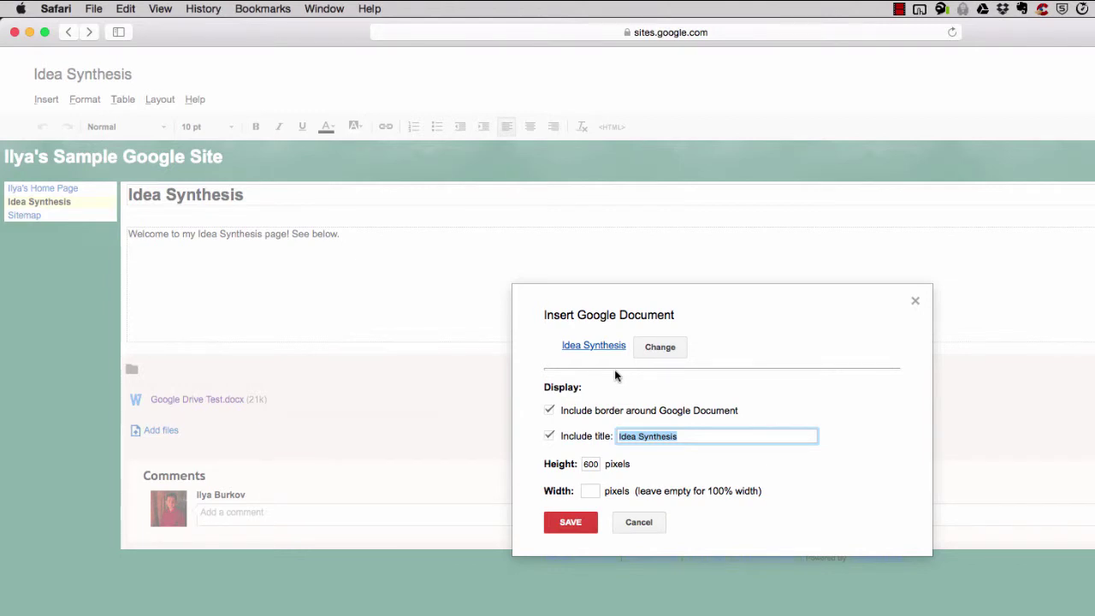
Search the picker again for 'idea syn' and choose the Idea Synthesis document
click(660, 349)
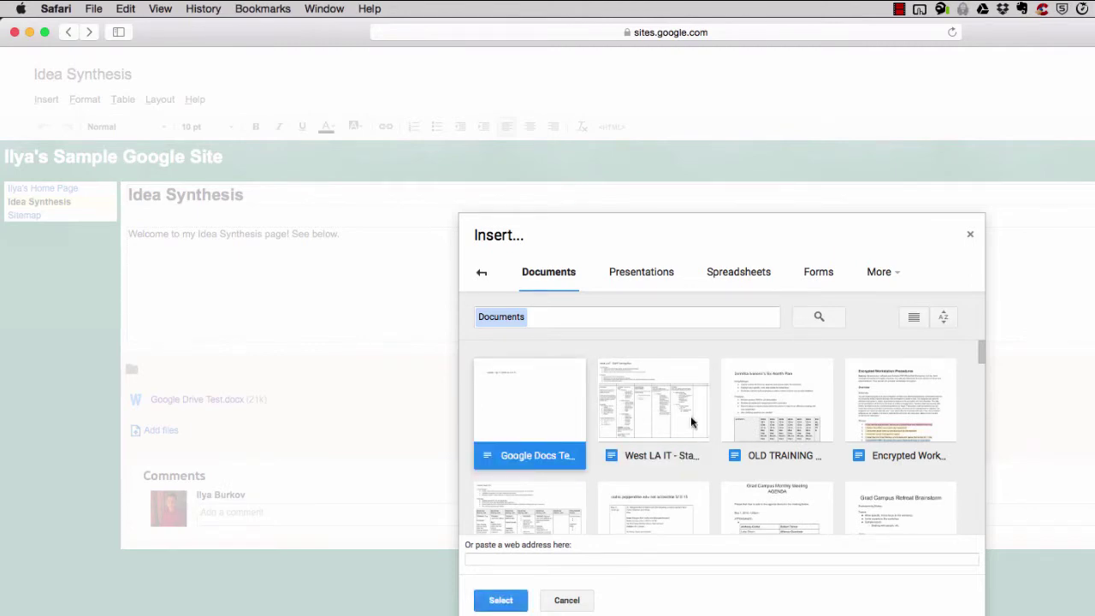
scroll(758, 443, down, 15)
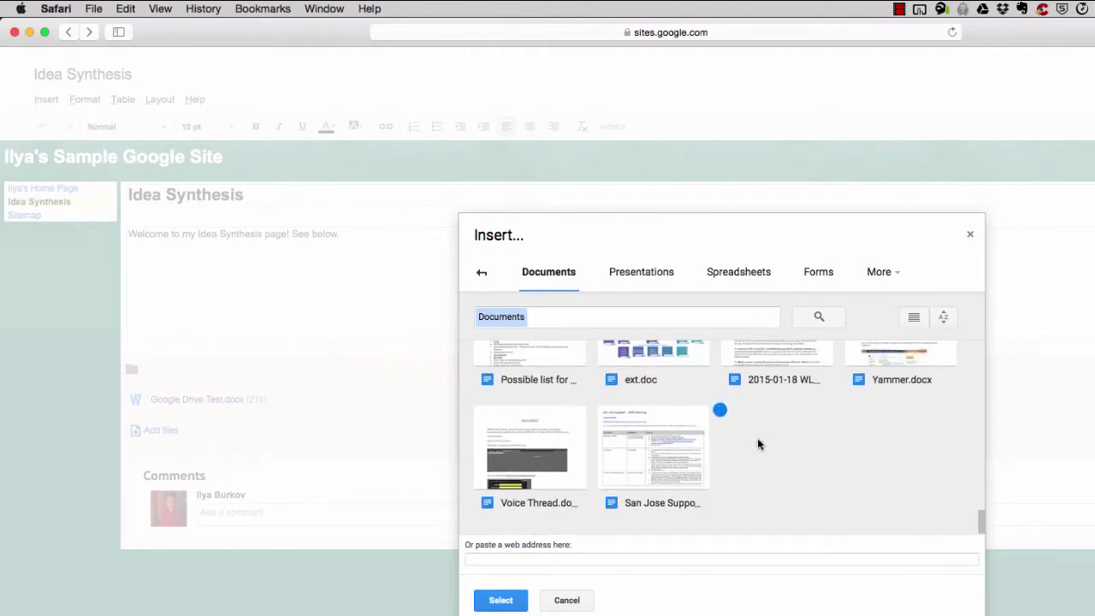
scroll(711, 483, up, 5)
click(584, 313)
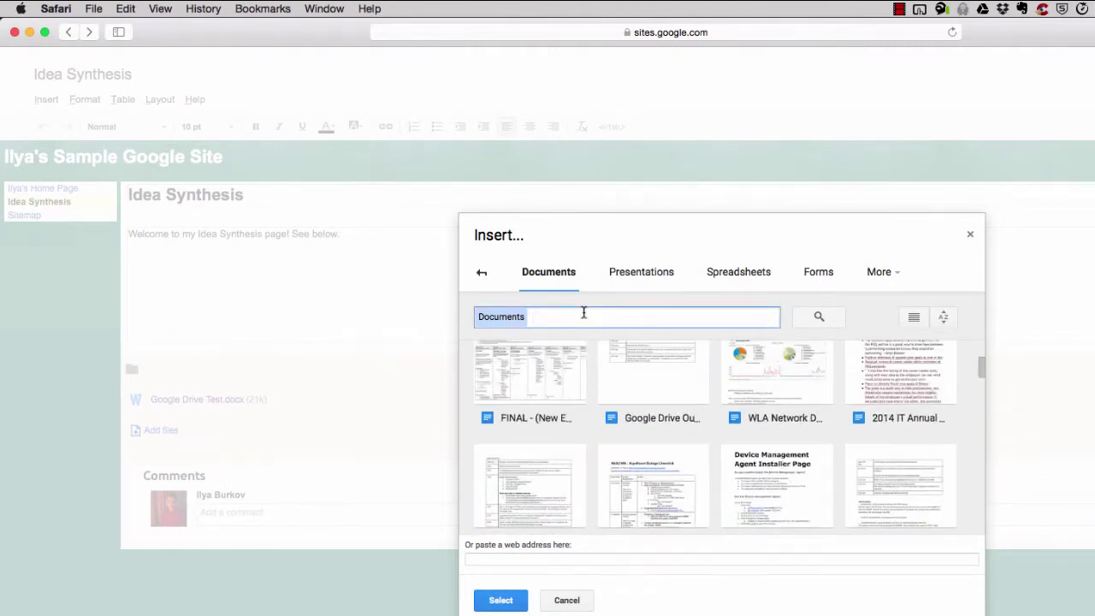
text(it)
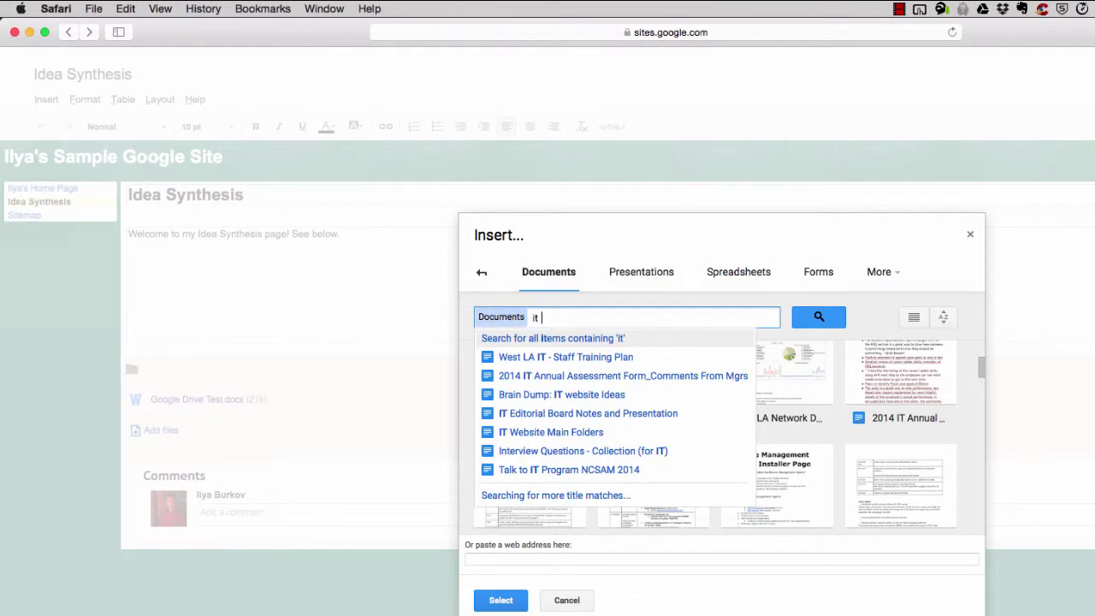
key(BackSpace)
text(dea syn)
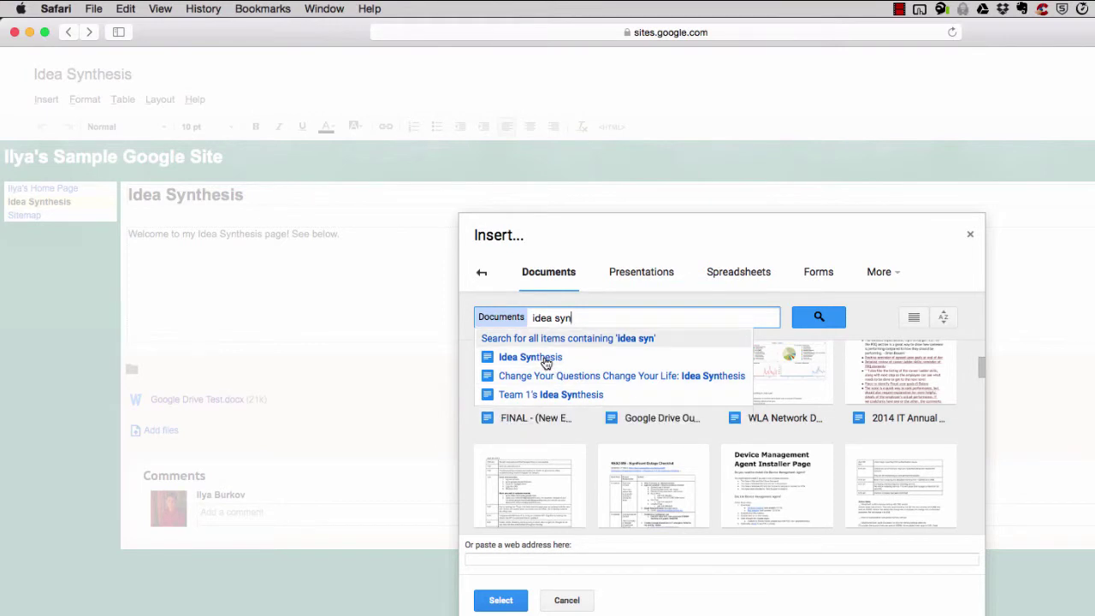
click(546, 359)
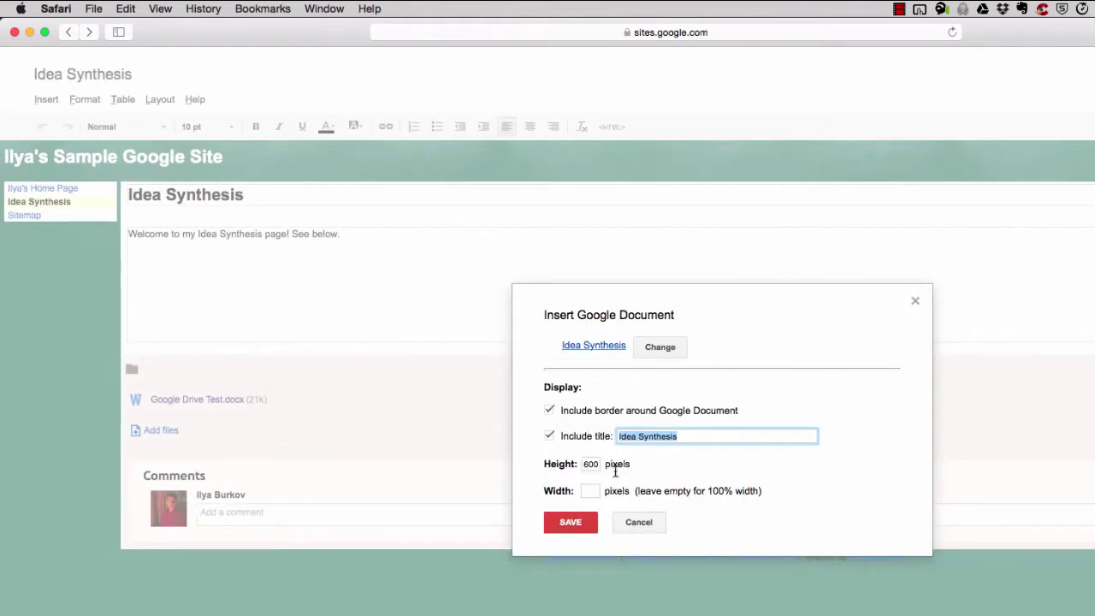
Embed the Idea Synthesis doc with a border but no title, then save the page
click(549, 437)
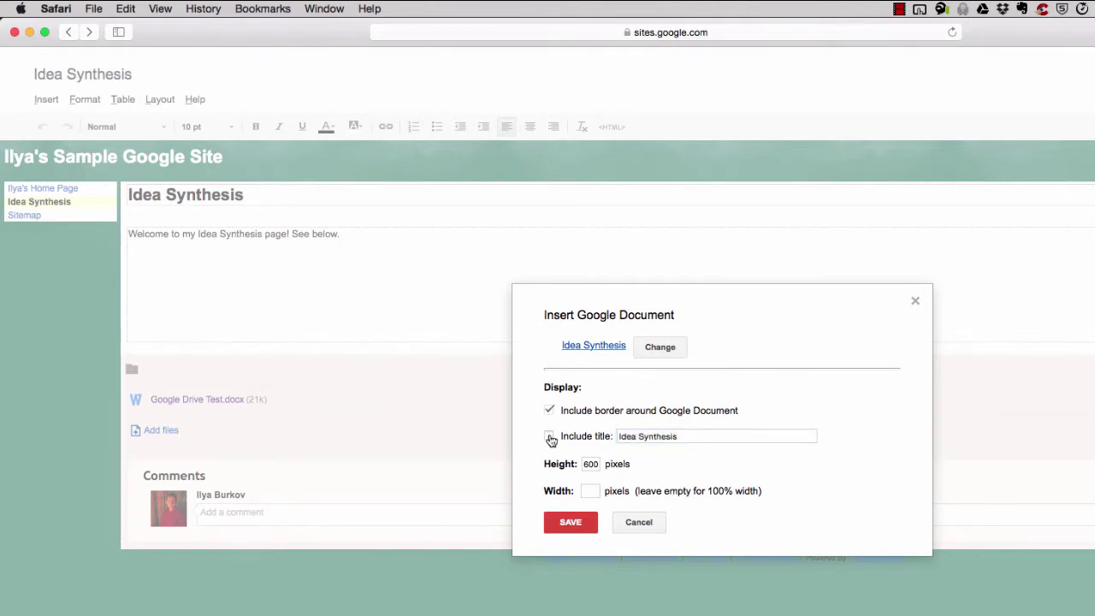
click(550, 411)
click(578, 528)
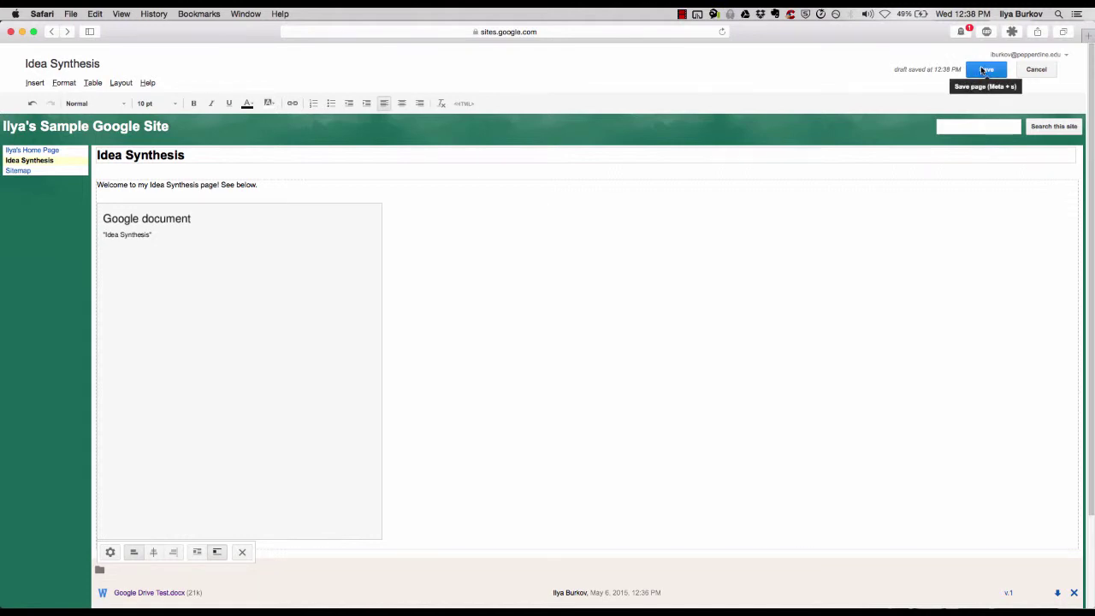
click(985, 70)
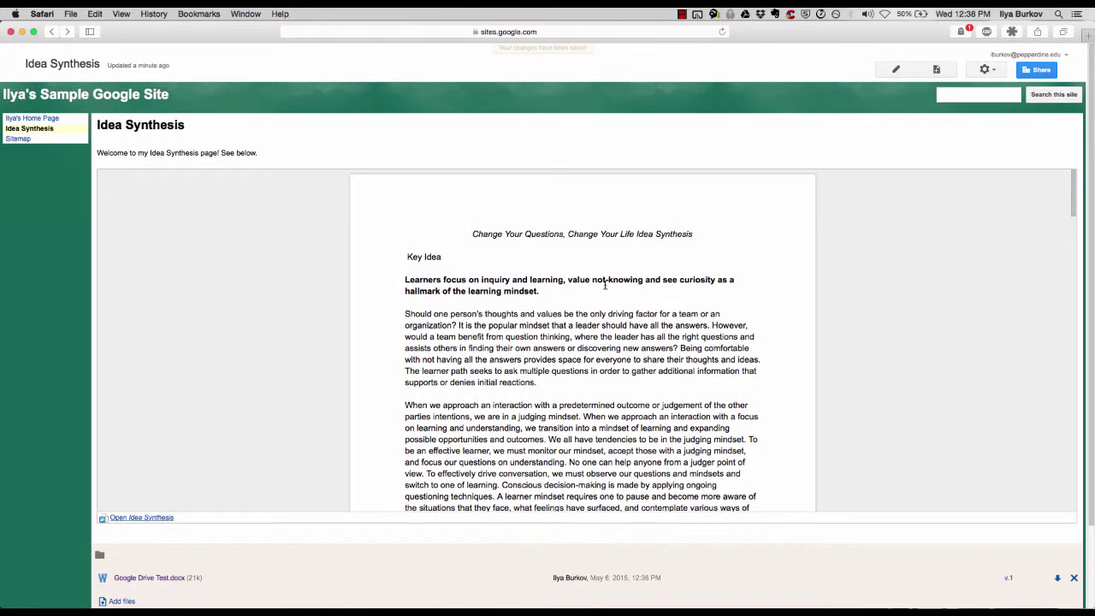
scroll(481, 324, down, 2)
scroll(482, 324, up, 2)
click(161, 519)
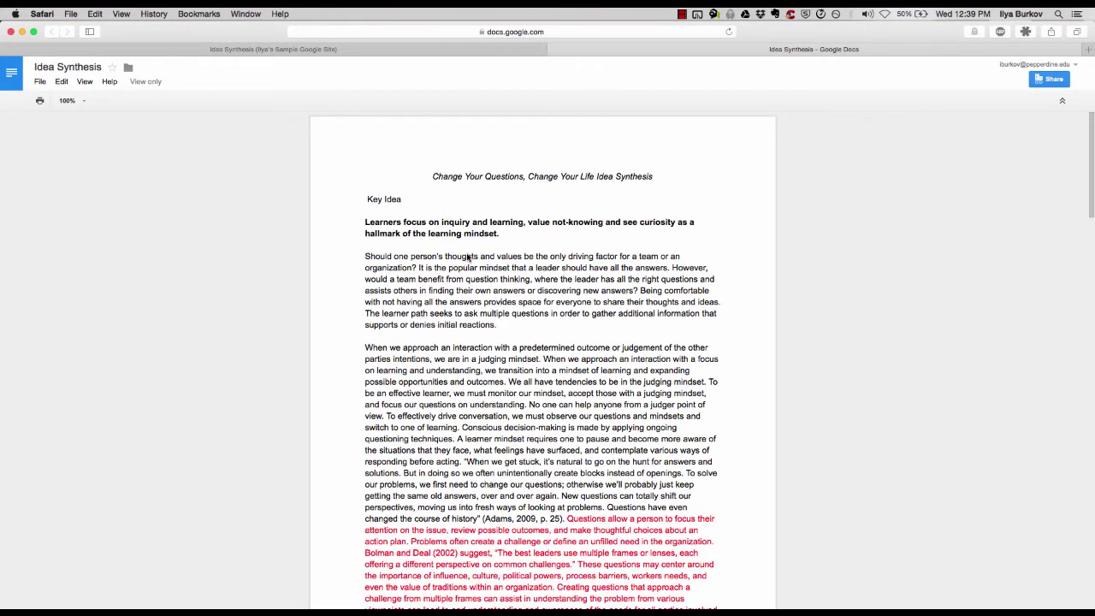
drag(433, 177, 673, 179)
click(63, 82)
click(68, 86)
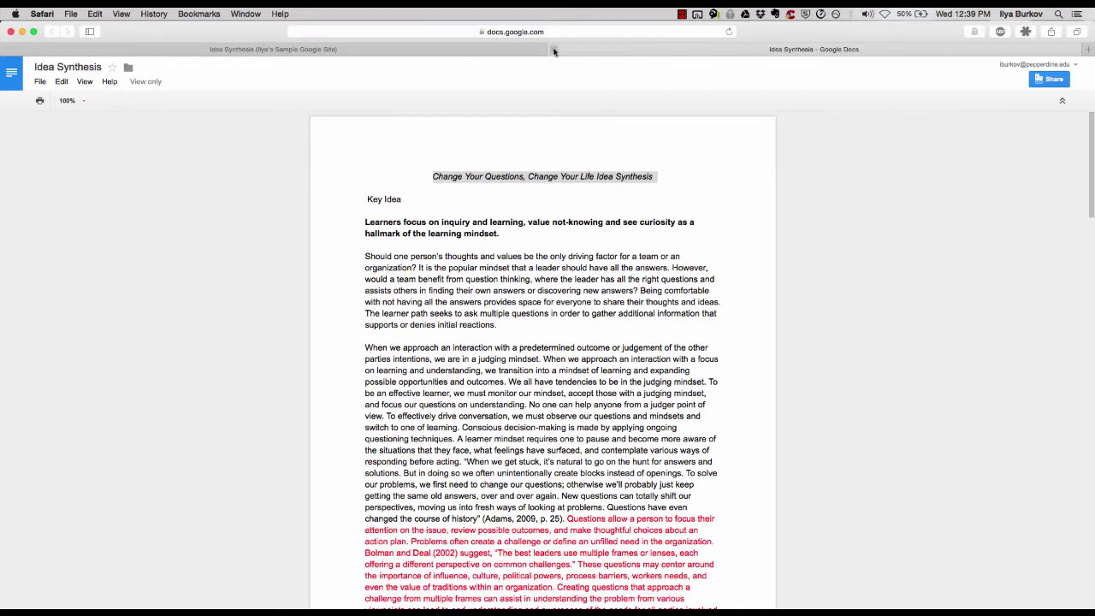
click(508, 50)
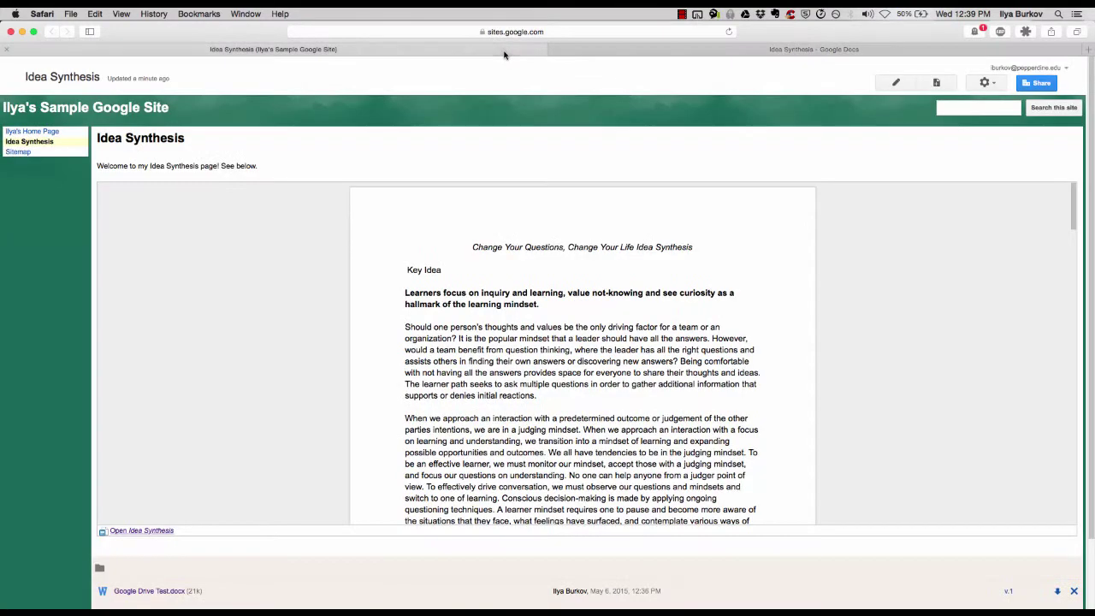
click(671, 50)
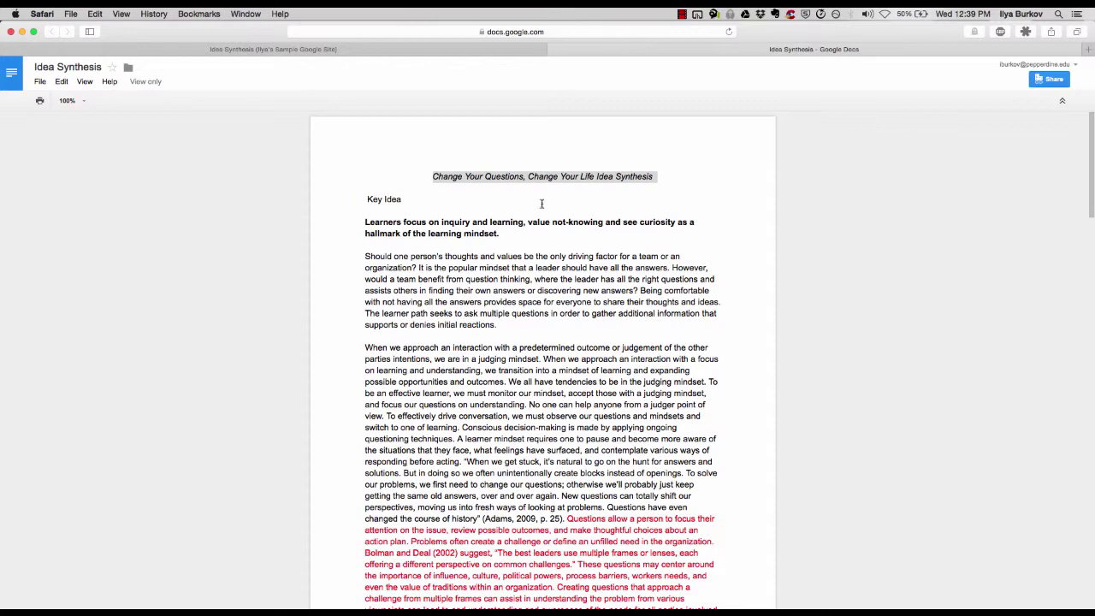
click(480, 221)
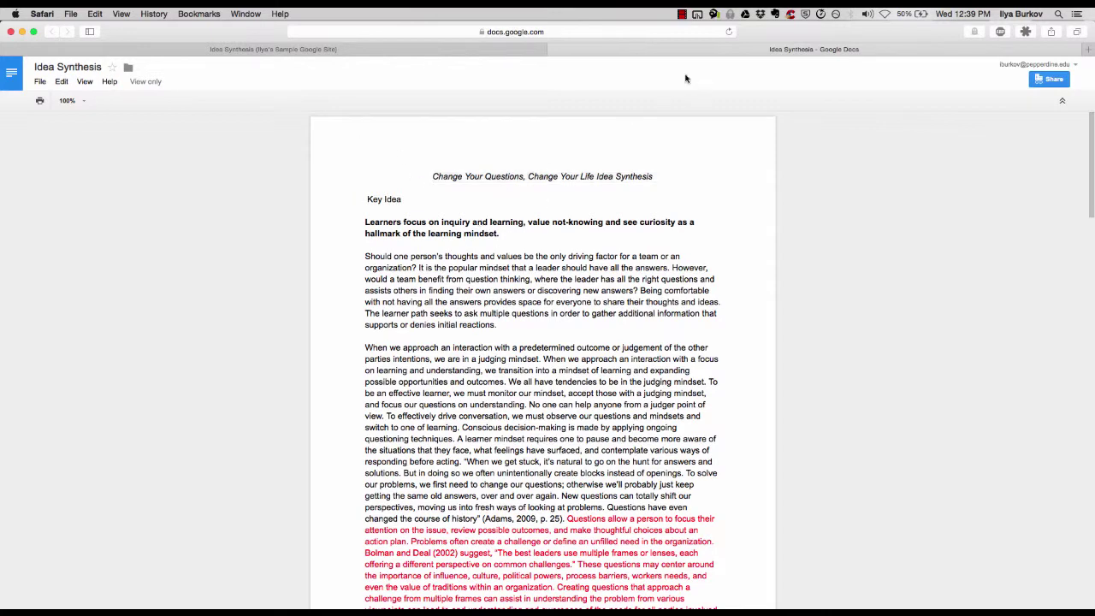
click(556, 49)
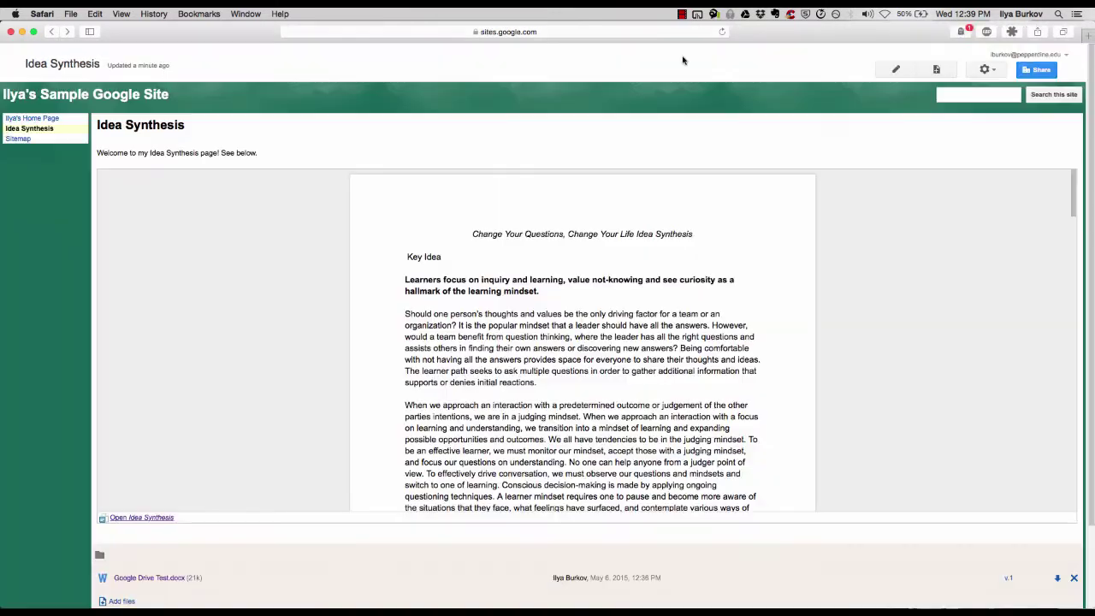
Refresh the page, scroll through the embedded document, then bring Chrome forward and reposition it
click(723, 33)
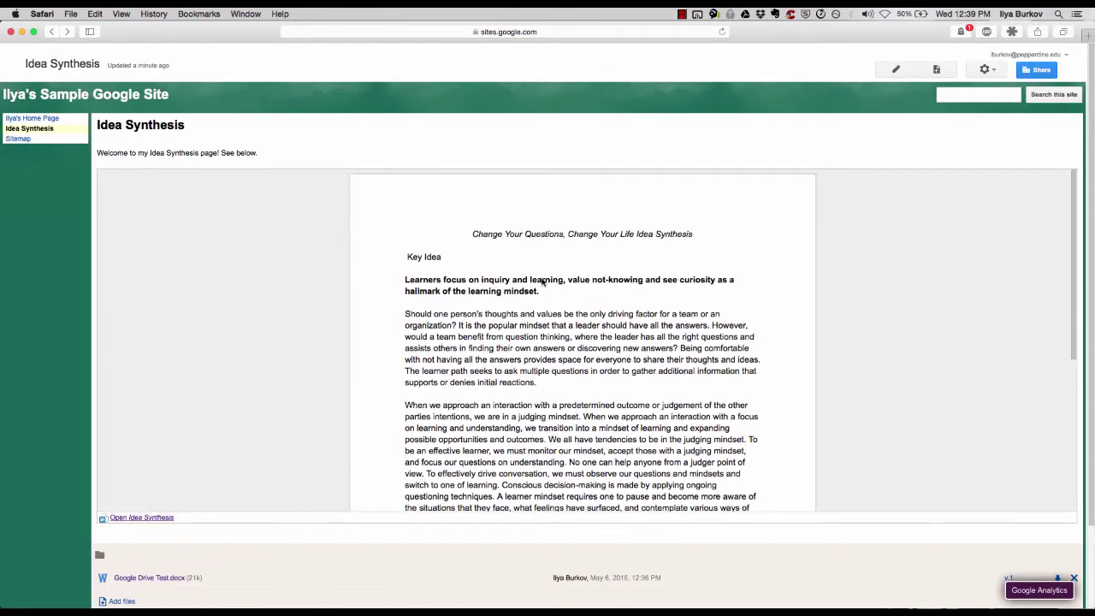
scroll(541, 279, down, 2)
scroll(541, 278, up, 2)
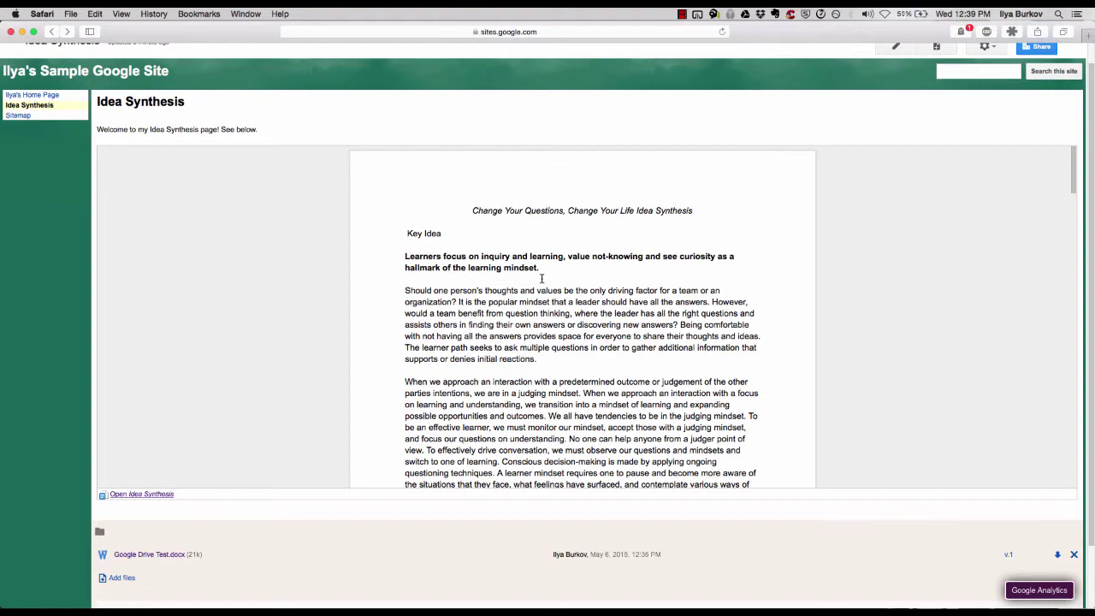
scroll(515, 356, up, 2)
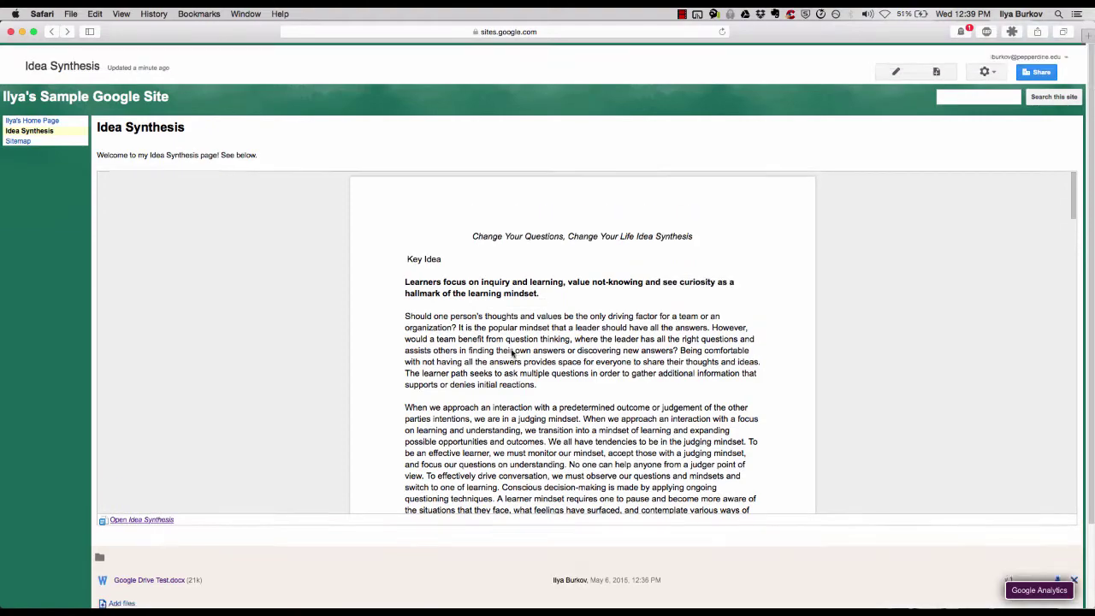
scroll(517, 282, down, 5)
scroll(518, 276, down, 5)
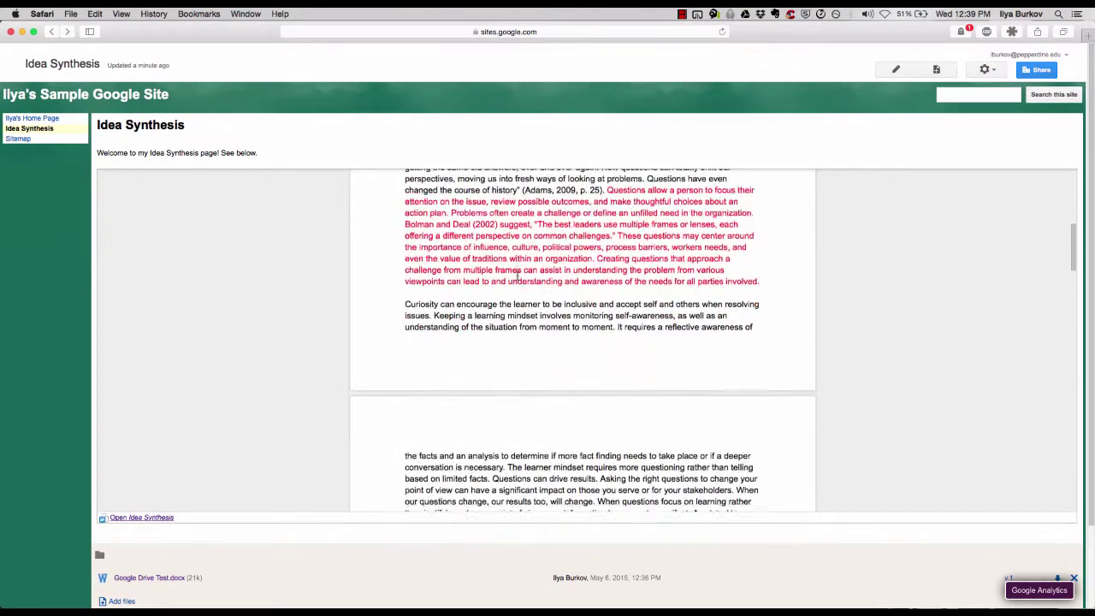
scroll(317, 362, down, 5)
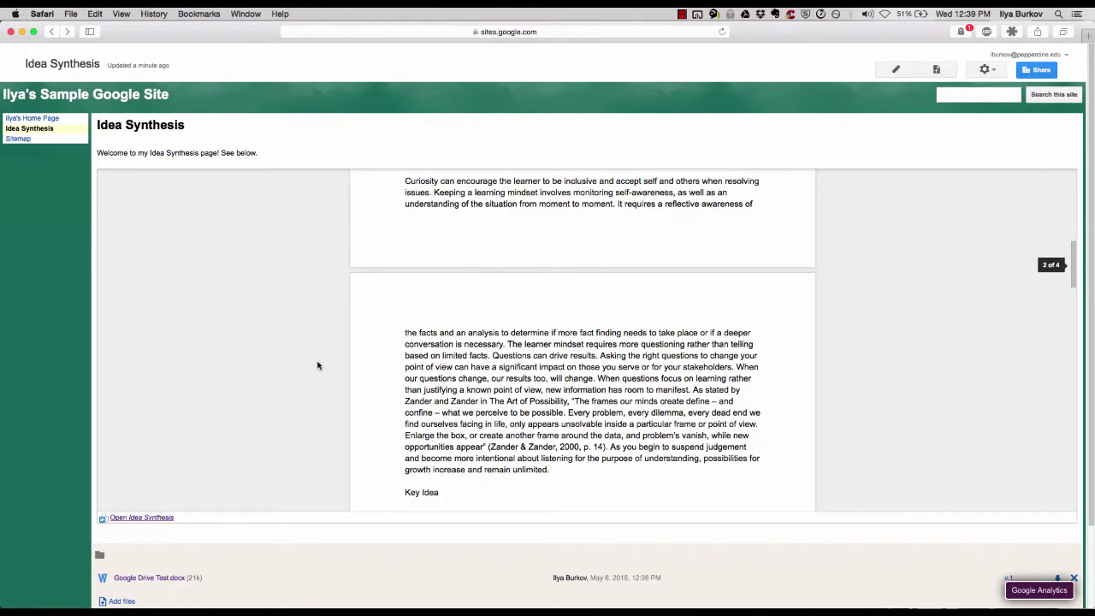
scroll(275, 516, down, 3)
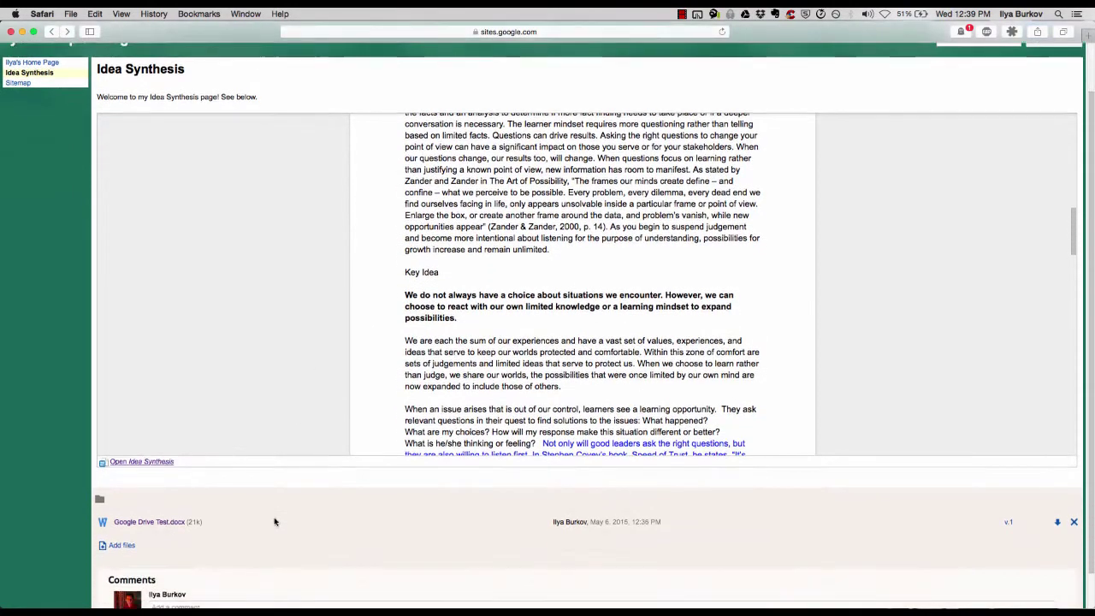
scroll(274, 518, up, 2)
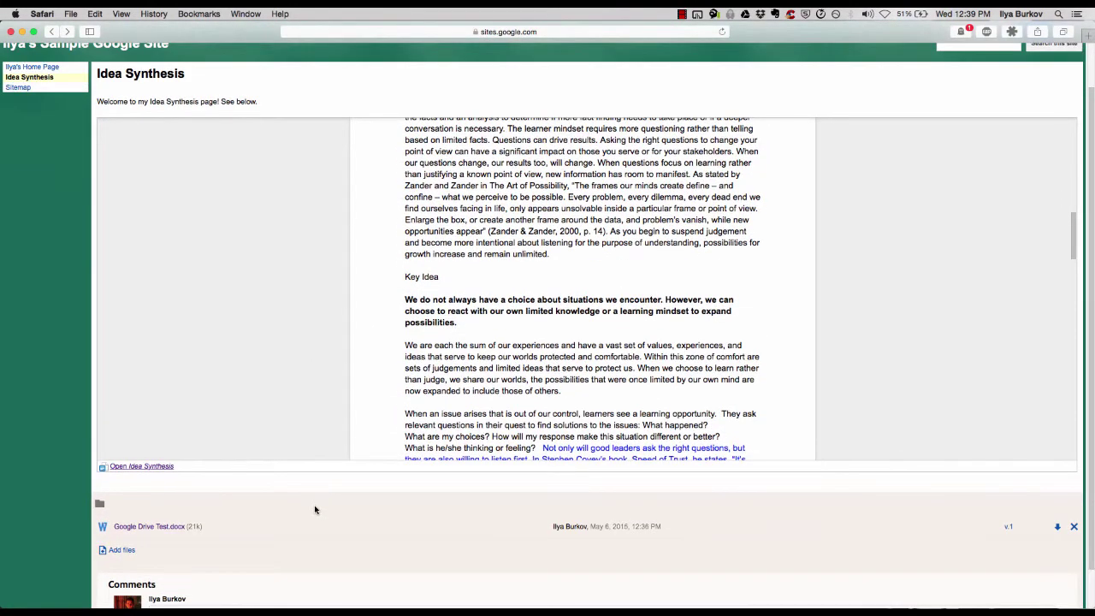
scroll(296, 345, up, 1)
scroll(295, 345, up, 10)
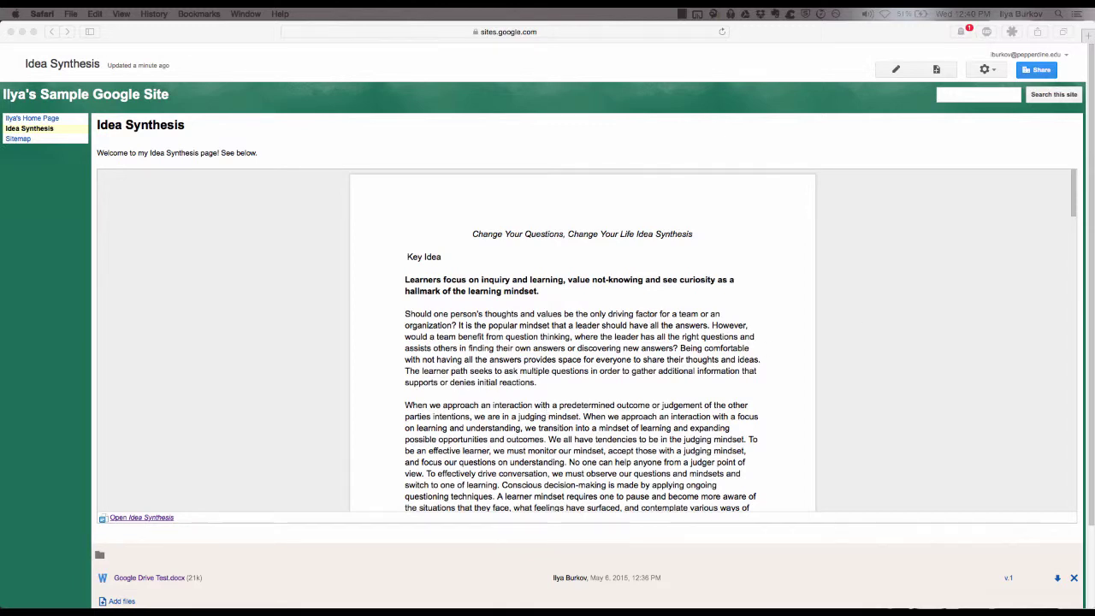
key(super+Tab)
drag(714, 91, 443, 115)
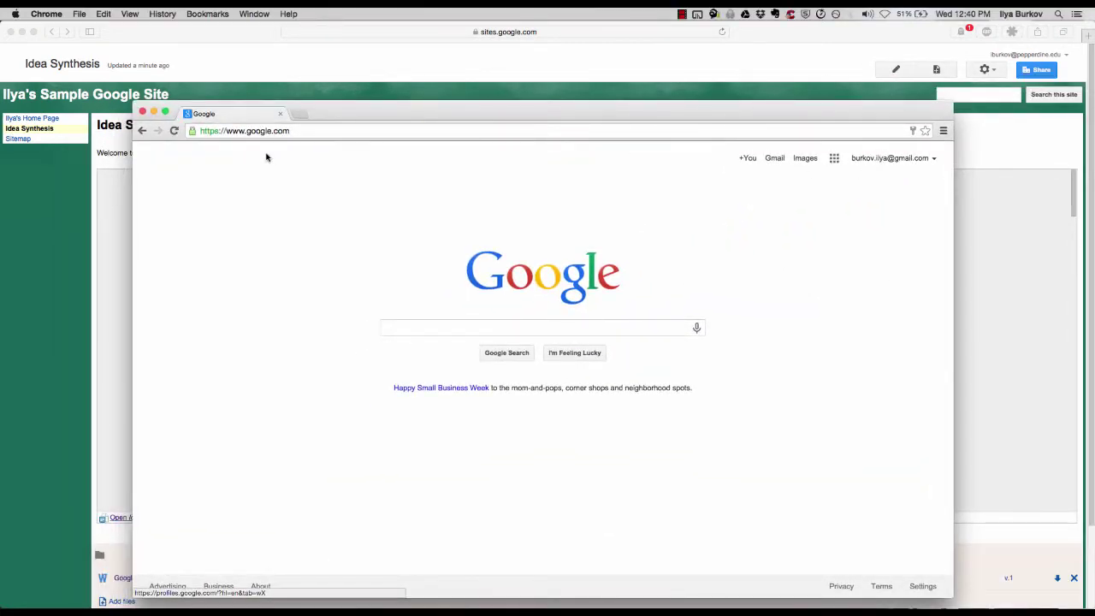
Load google.com in Chrome's address bar
click(284, 134)
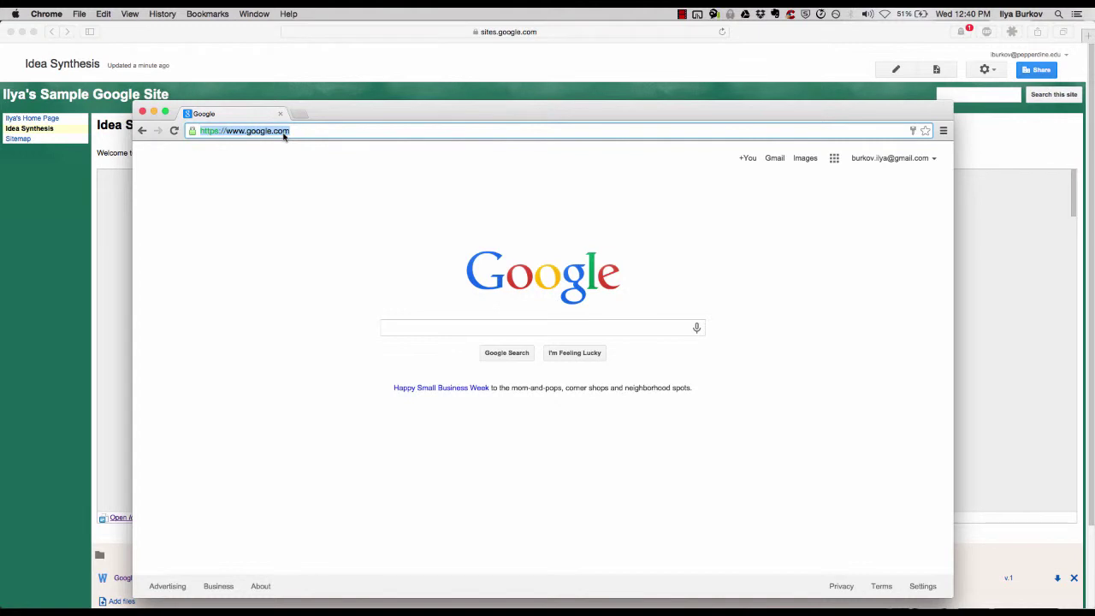
text(google.com)
key(Return)
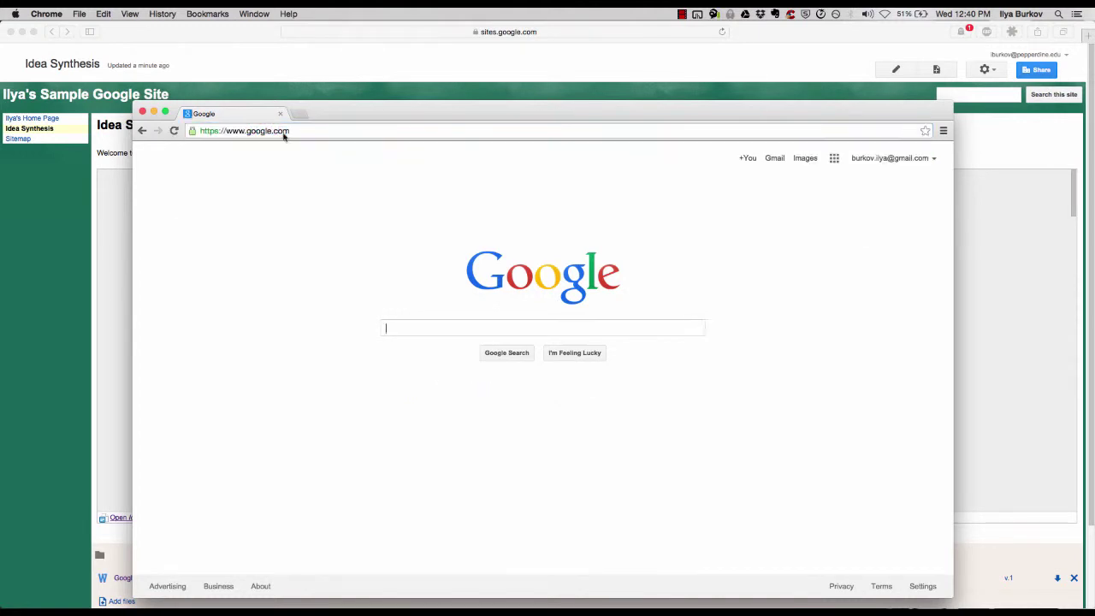
Reach Google Sites via the apps grid's More and Even more from Google, then shrink the window
click(835, 159)
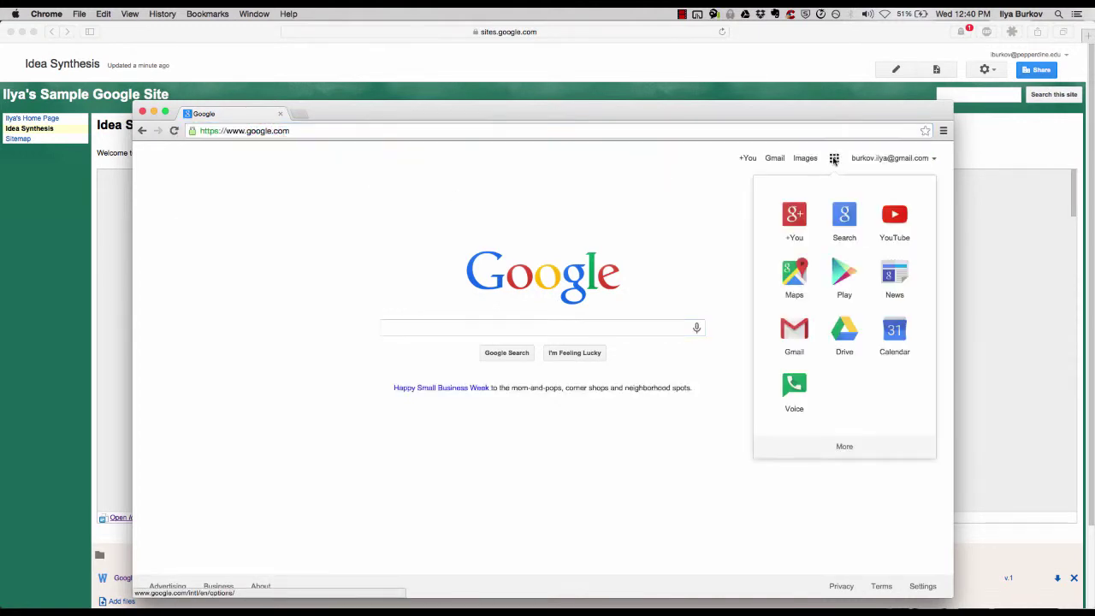
click(844, 447)
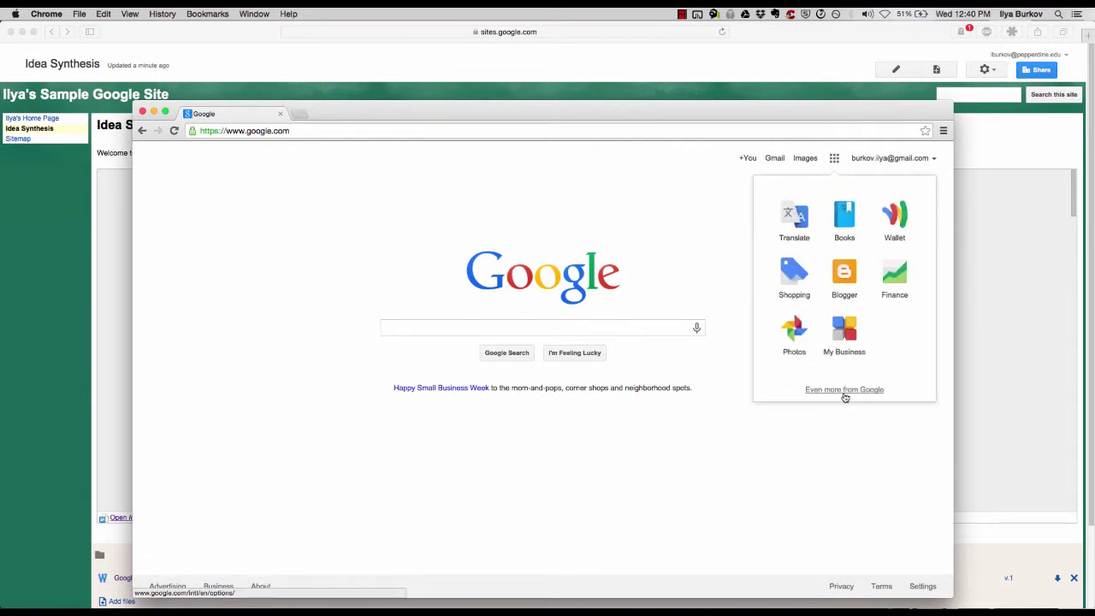
click(844, 391)
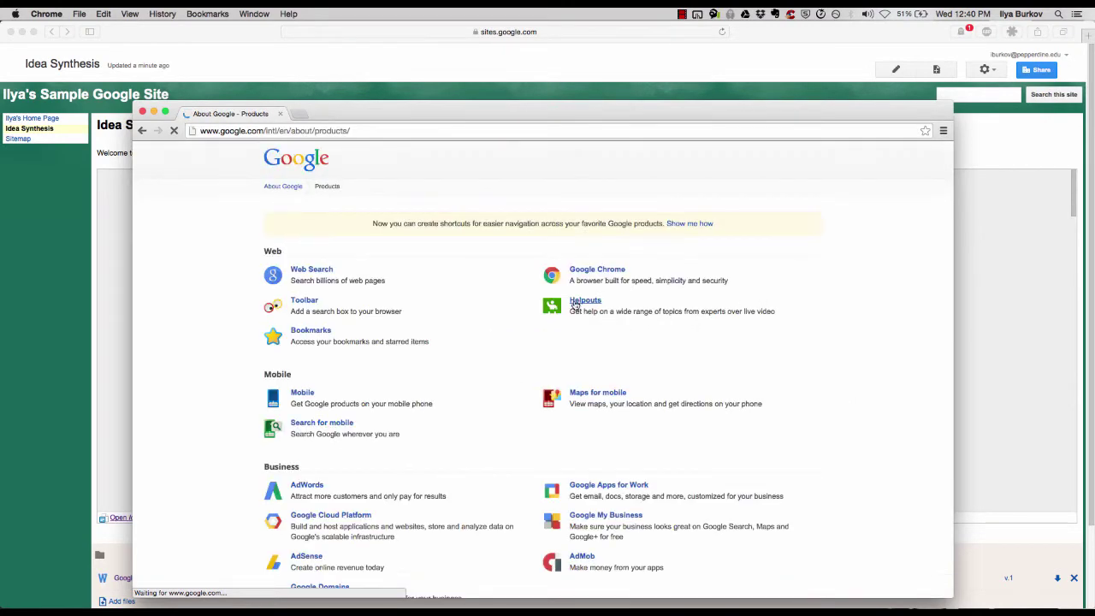
scroll(574, 304, down, 5)
scroll(574, 306, down, 2)
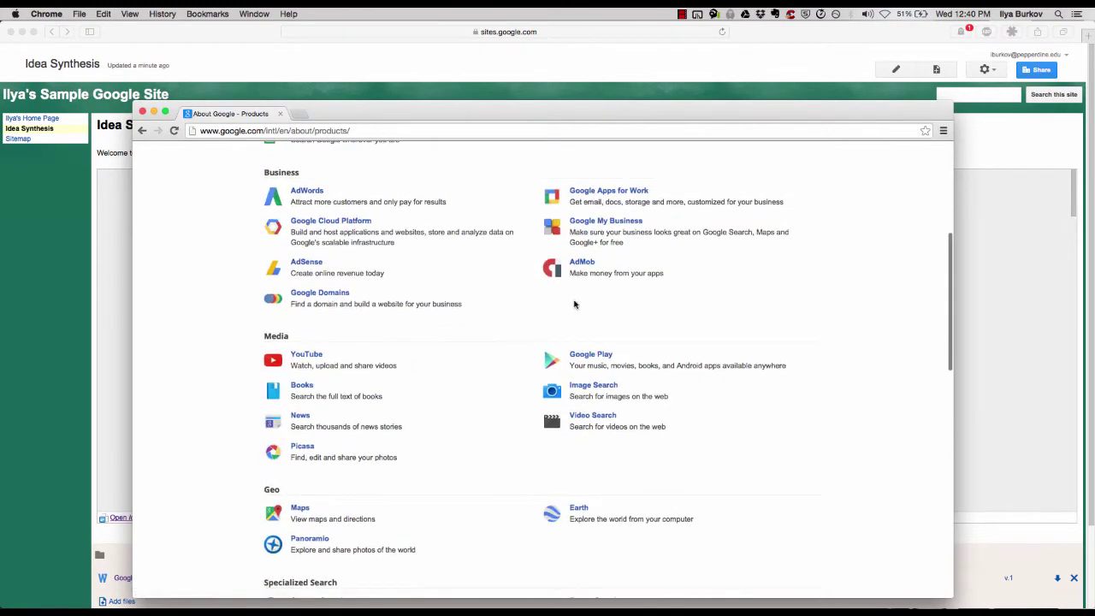
scroll(573, 306, down, 4)
scroll(487, 330, down, 3)
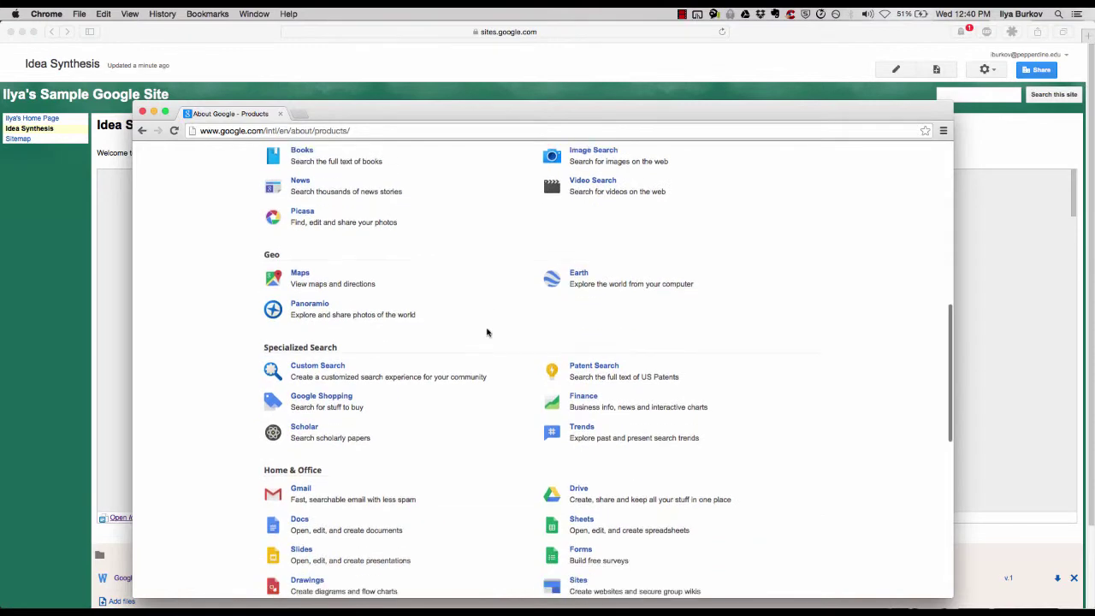
scroll(571, 401, down, 1)
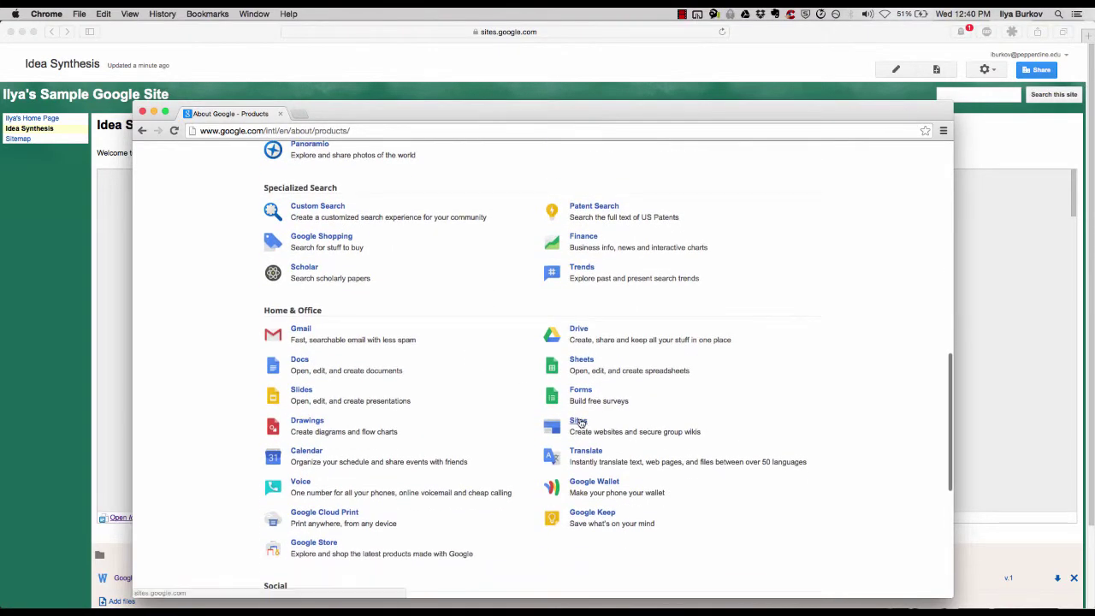
click(579, 421)
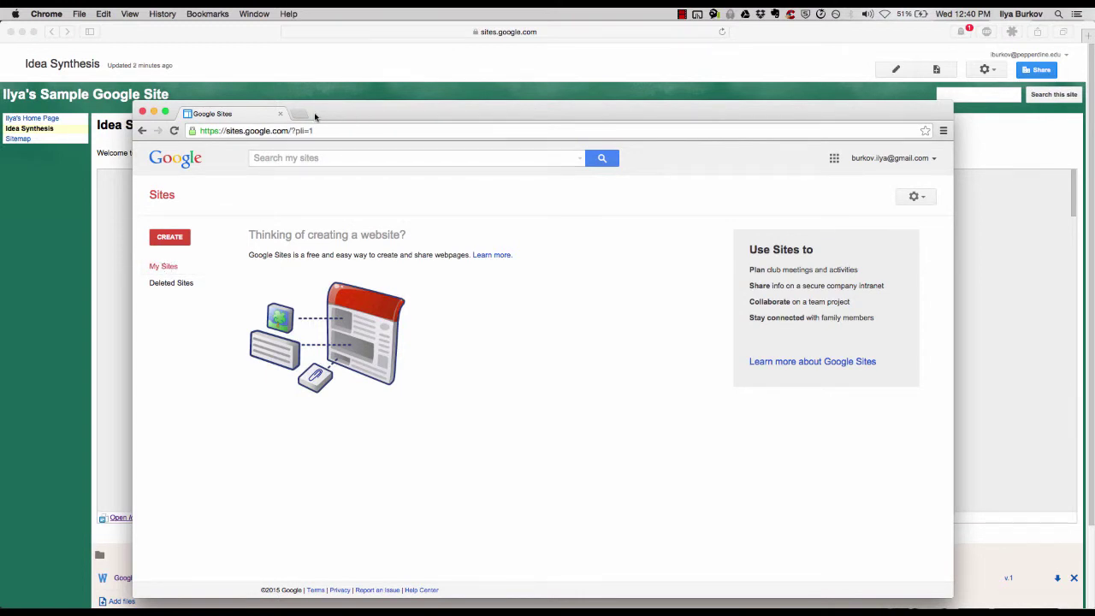
drag(135, 102, 319, 173)
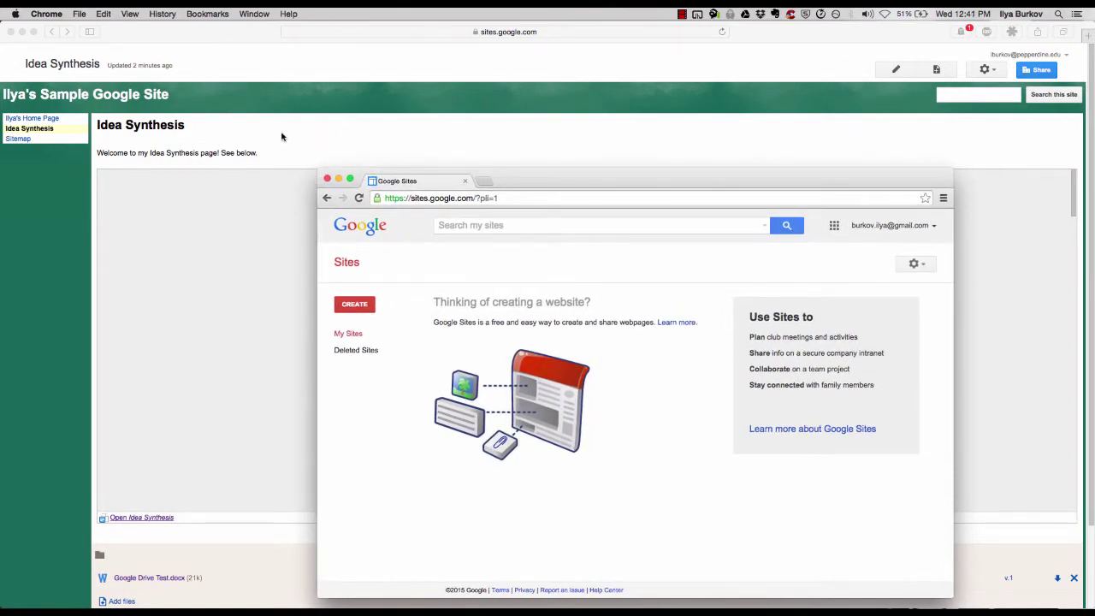
In Safari, open Manage site > Sharing and Permissions and copy the site's Link to share
click(281, 135)
click(984, 69)
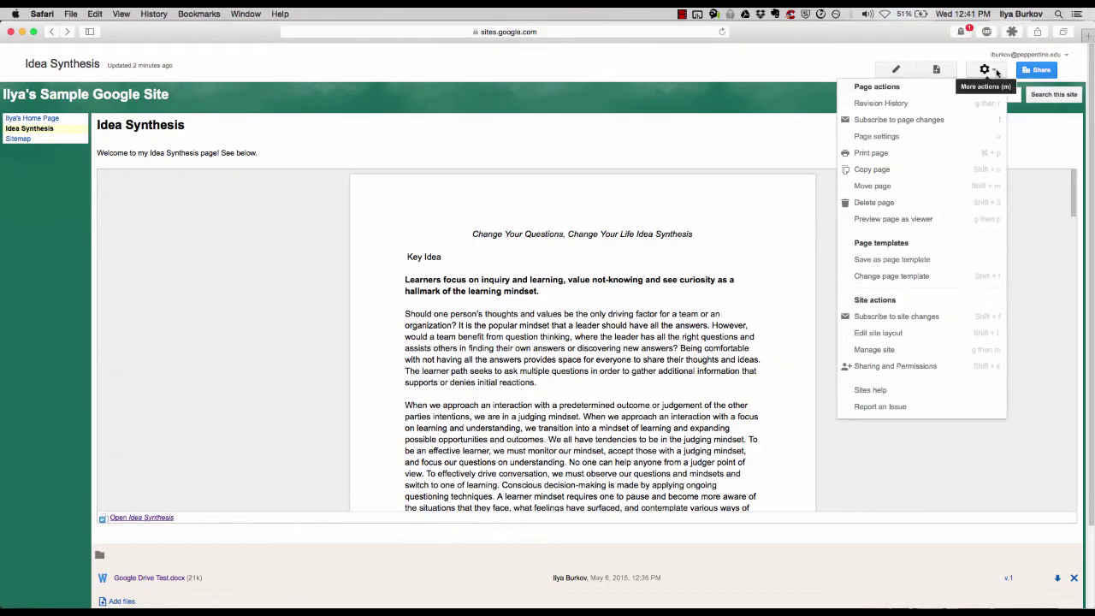
click(886, 350)
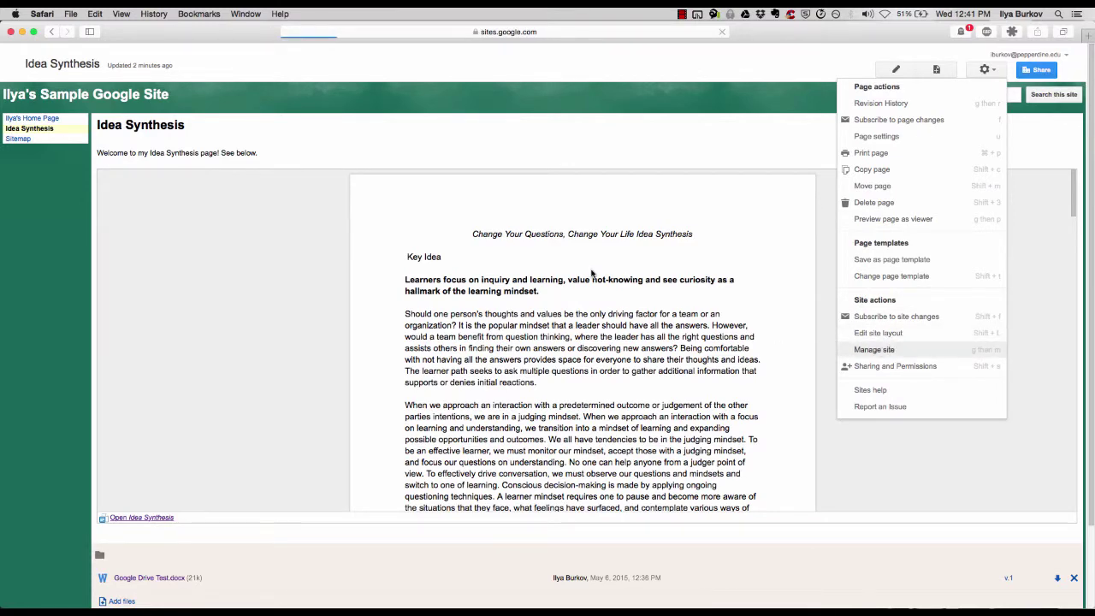
scroll(301, 231, down, 10)
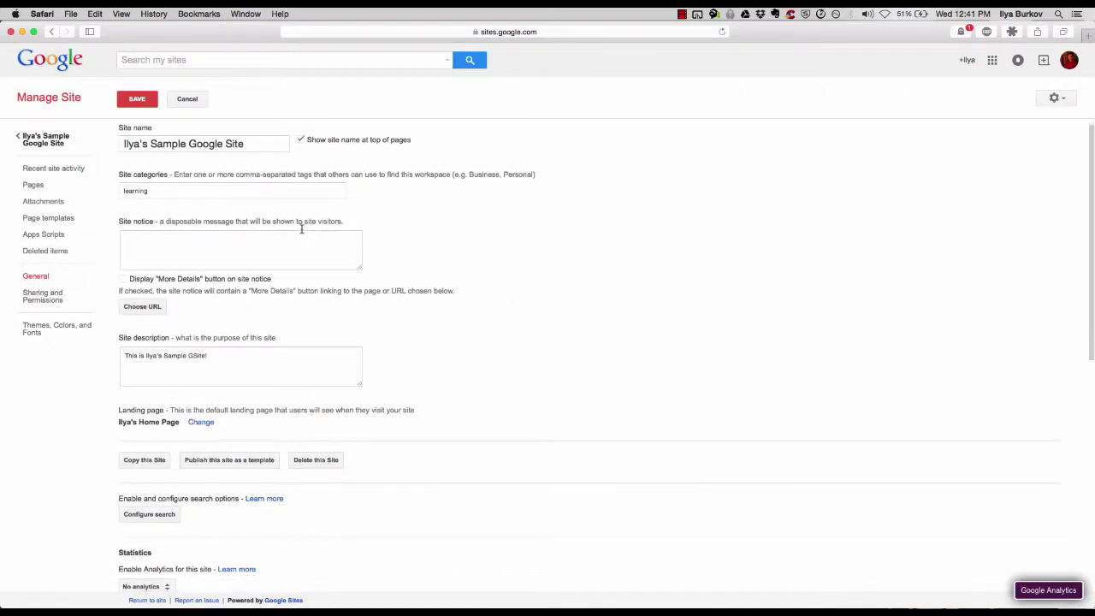
scroll(302, 231, down, 7)
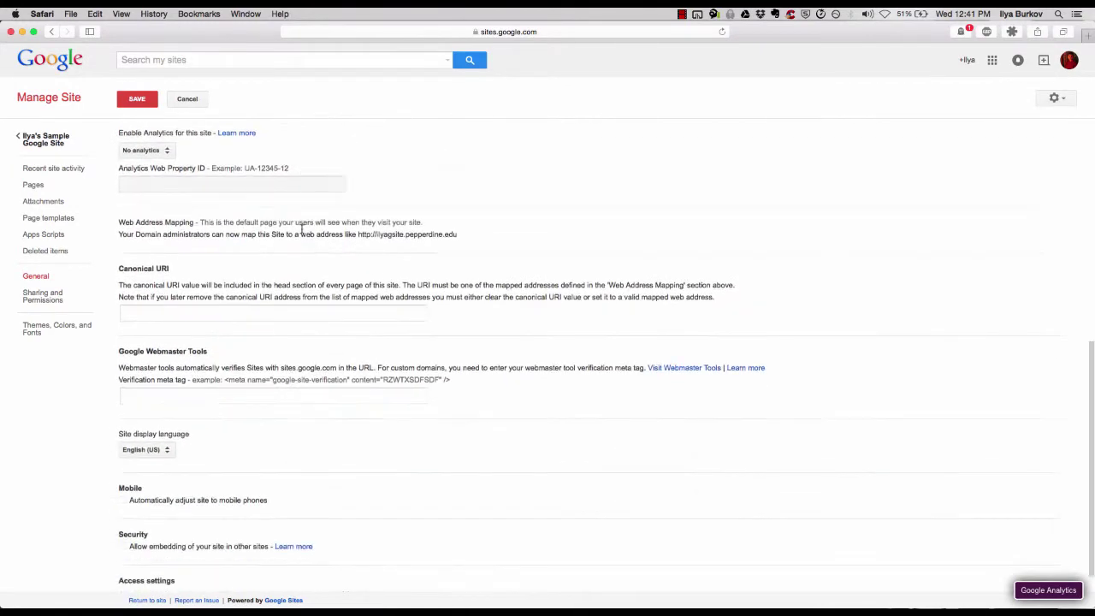
scroll(302, 231, up, 17)
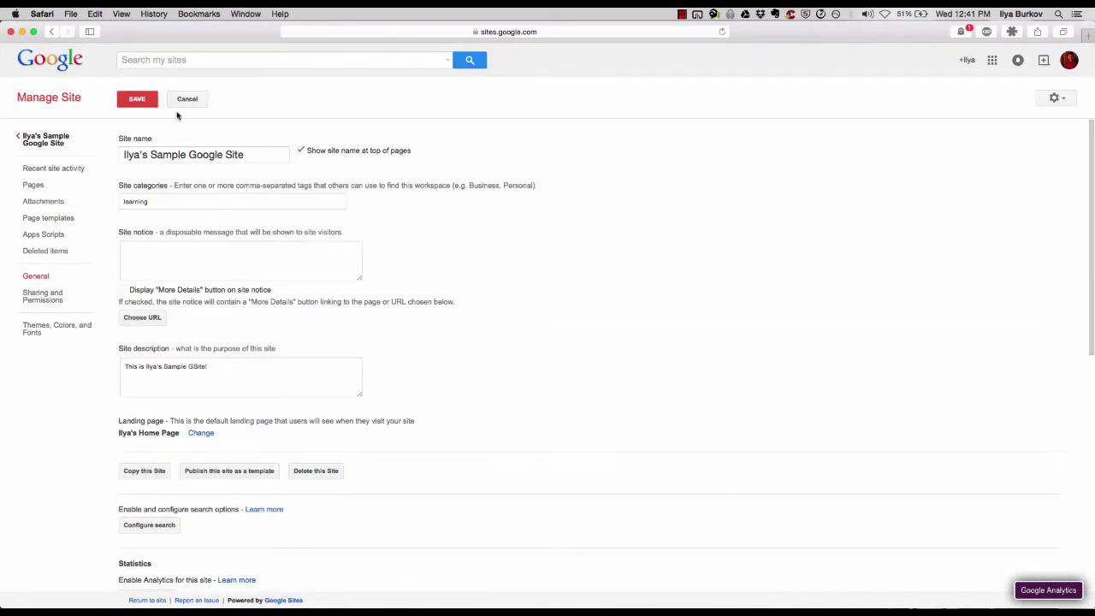
click(48, 296)
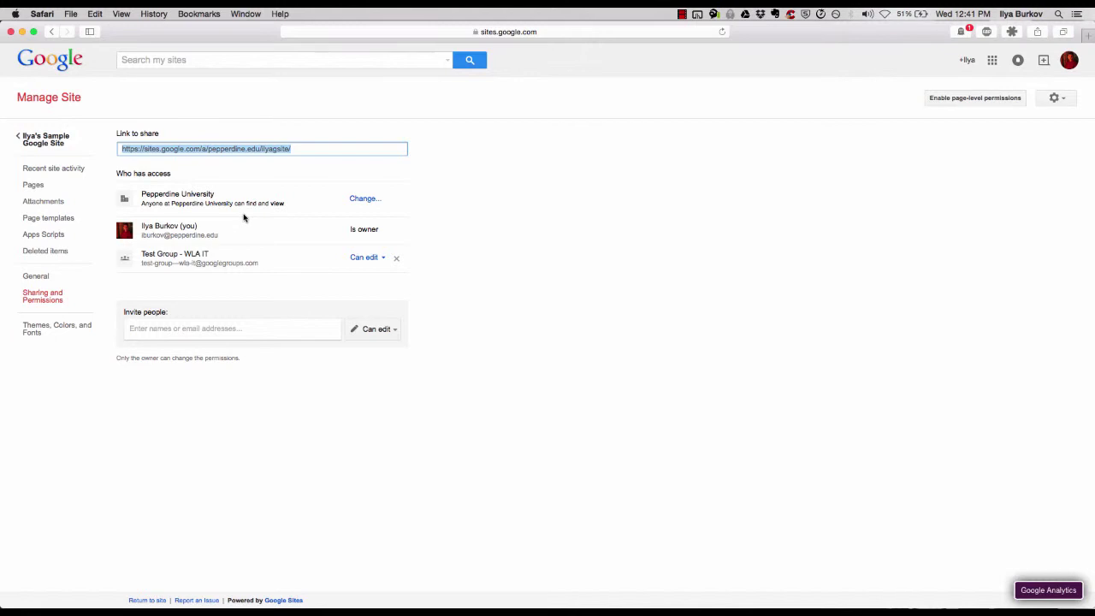
right_click(272, 150)
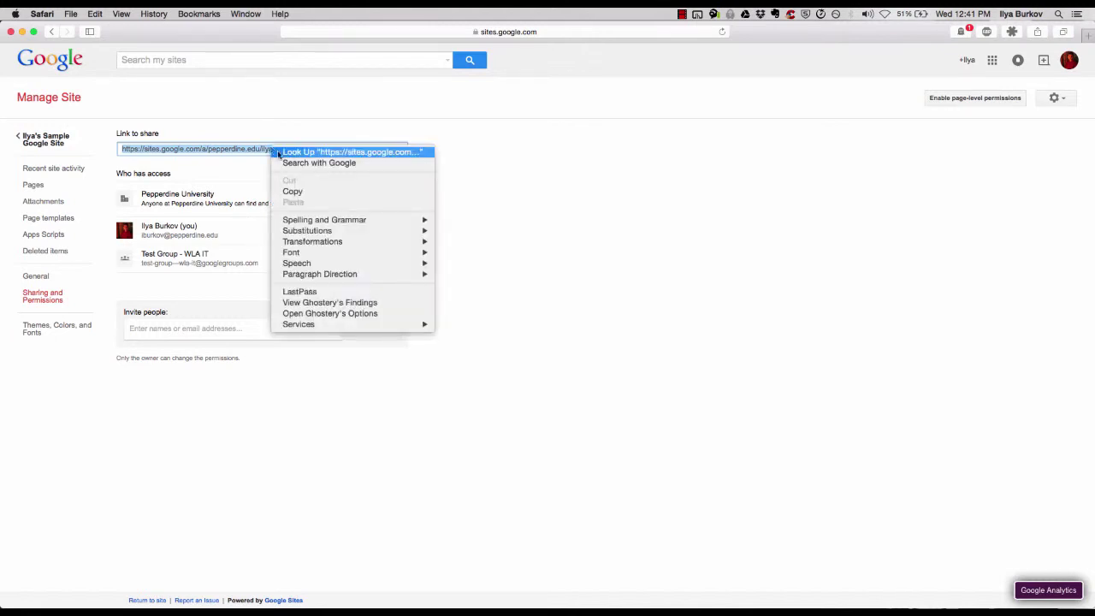
click(304, 190)
Move Safari aside, bring Chrome's window forward, and select its address bar
drag(326, 42, 623, 38)
click(367, 175)
drag(366, 176, 220, 206)
click(370, 229)
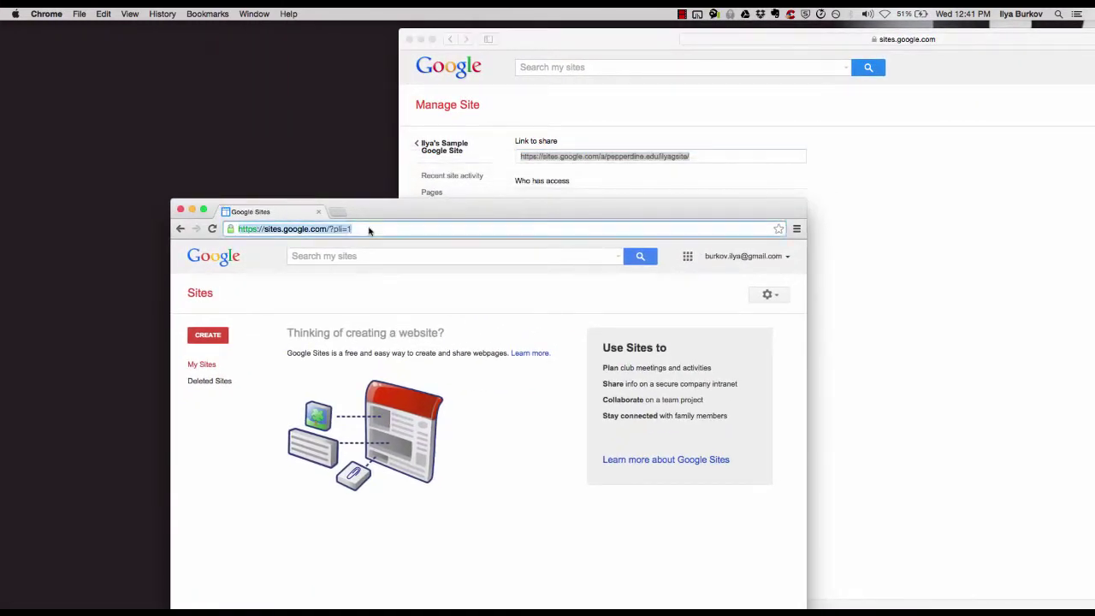
Load the pasted site link in Chrome and post a 'Hello!' comment on the home page
key(super+v)
key(Return)
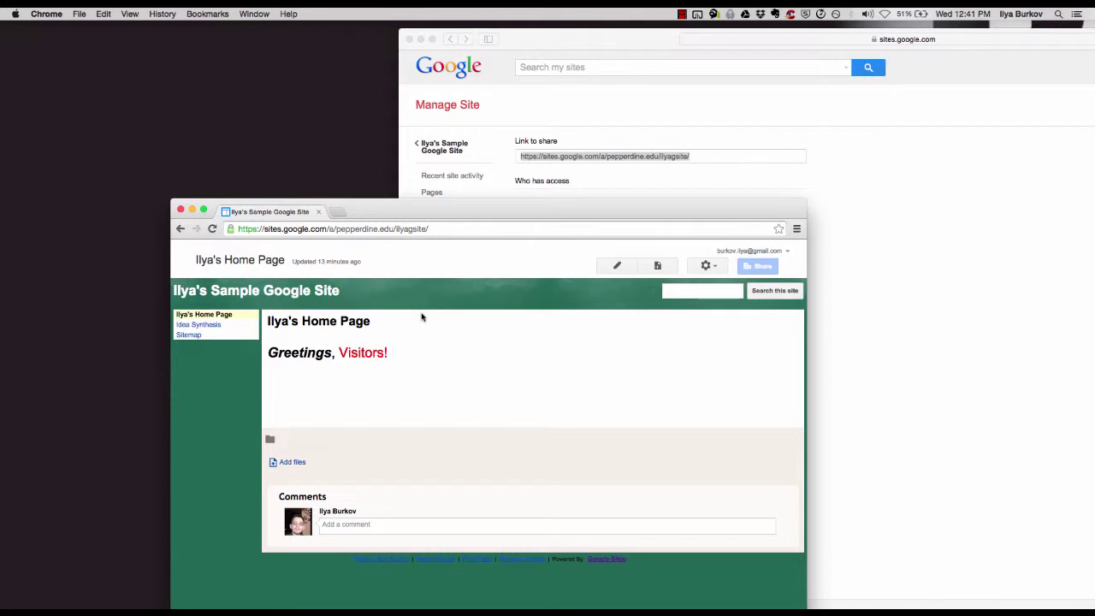
click(338, 522)
text(Hello!)
click(342, 548)
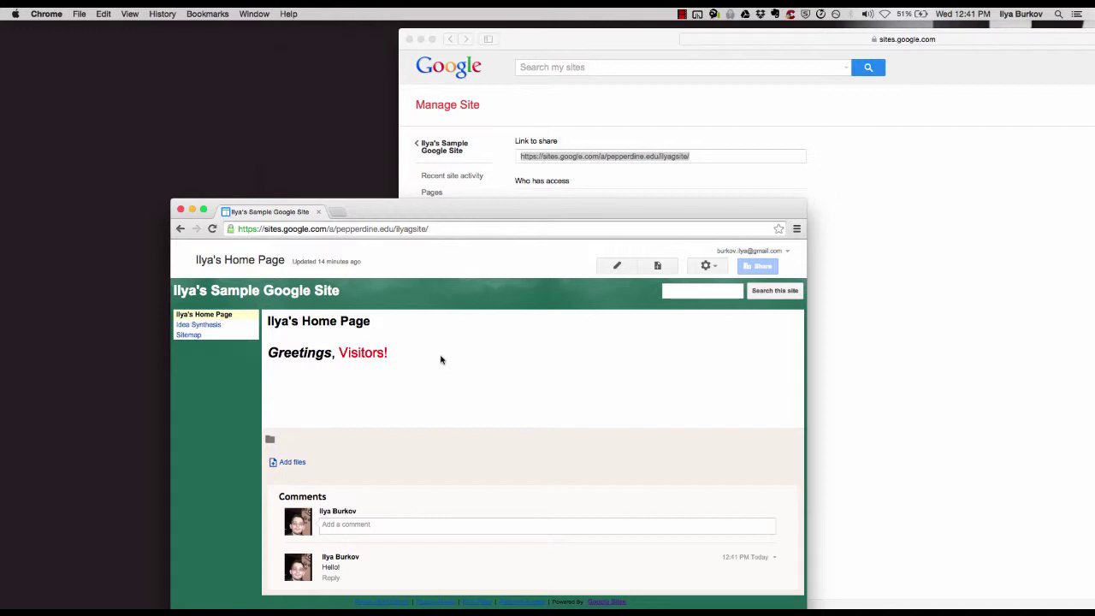
Open the Idea Synthesis page in Chrome, then bring Safari's Manage Site window forward
click(198, 325)
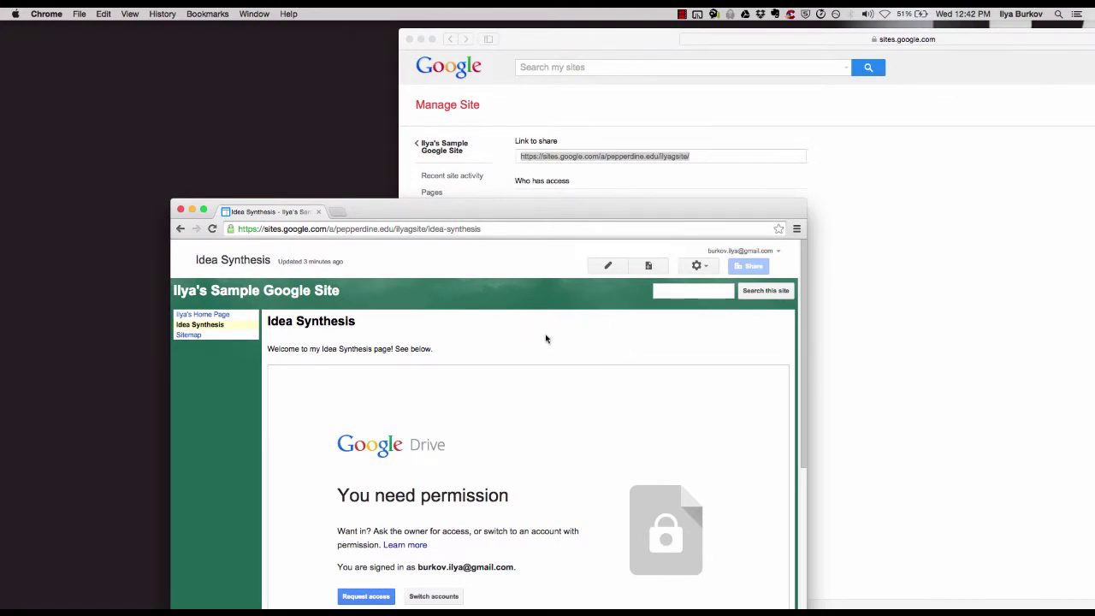
scroll(546, 338, down, 3)
scroll(546, 339, up, 1)
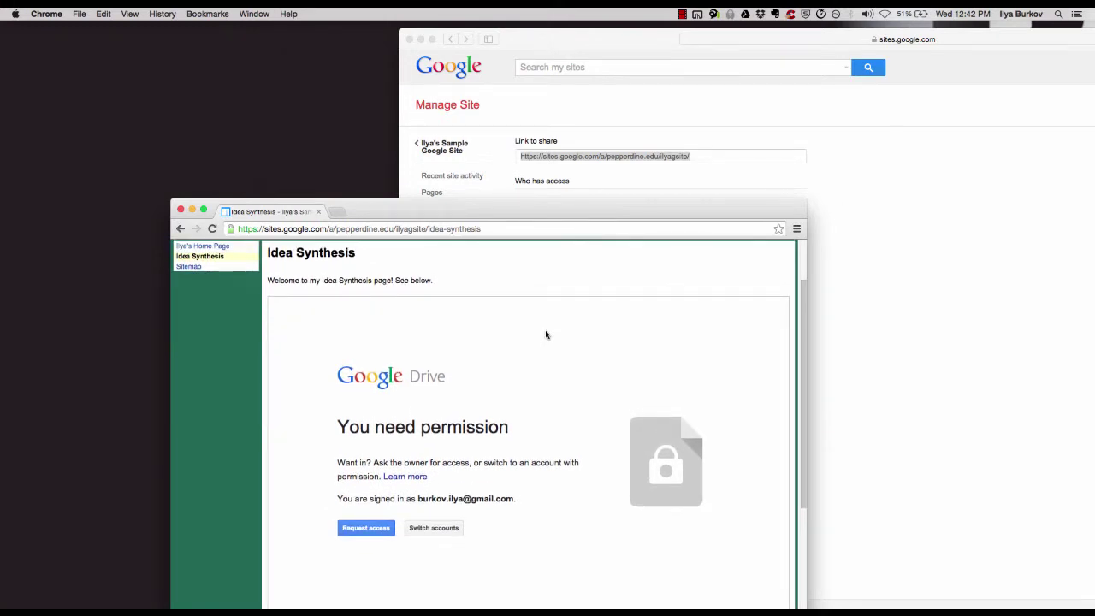
drag(472, 212, 490, 136)
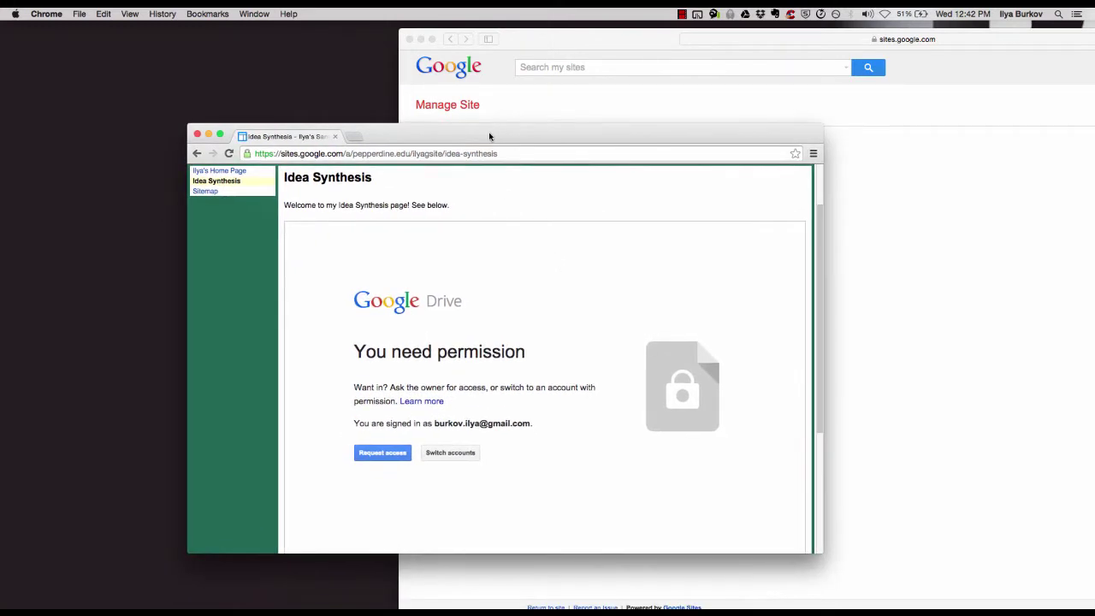
scroll(485, 403, up, 4)
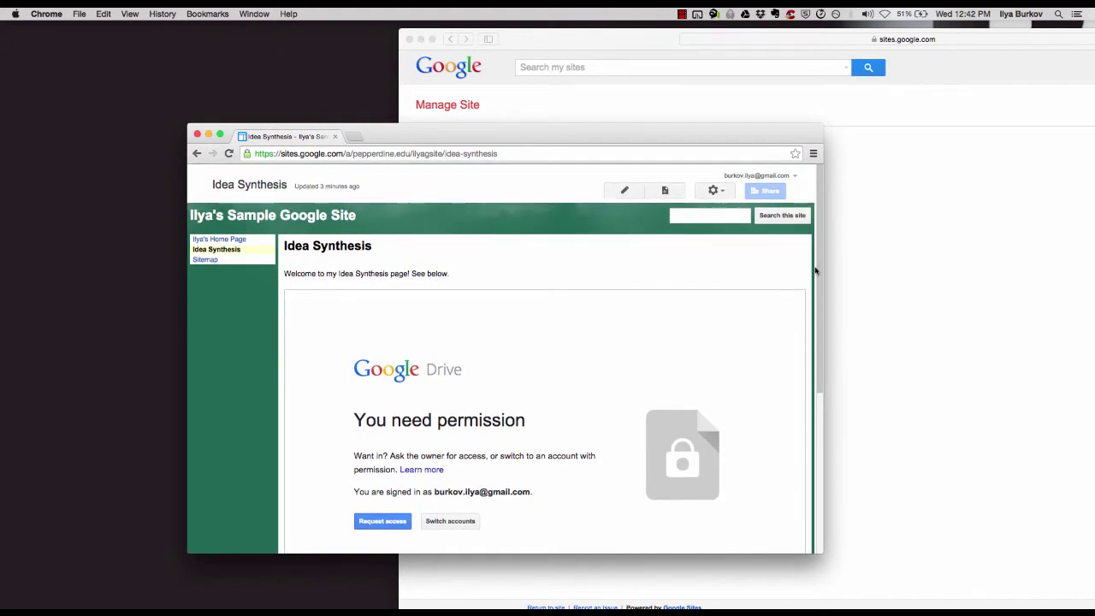
click(853, 270)
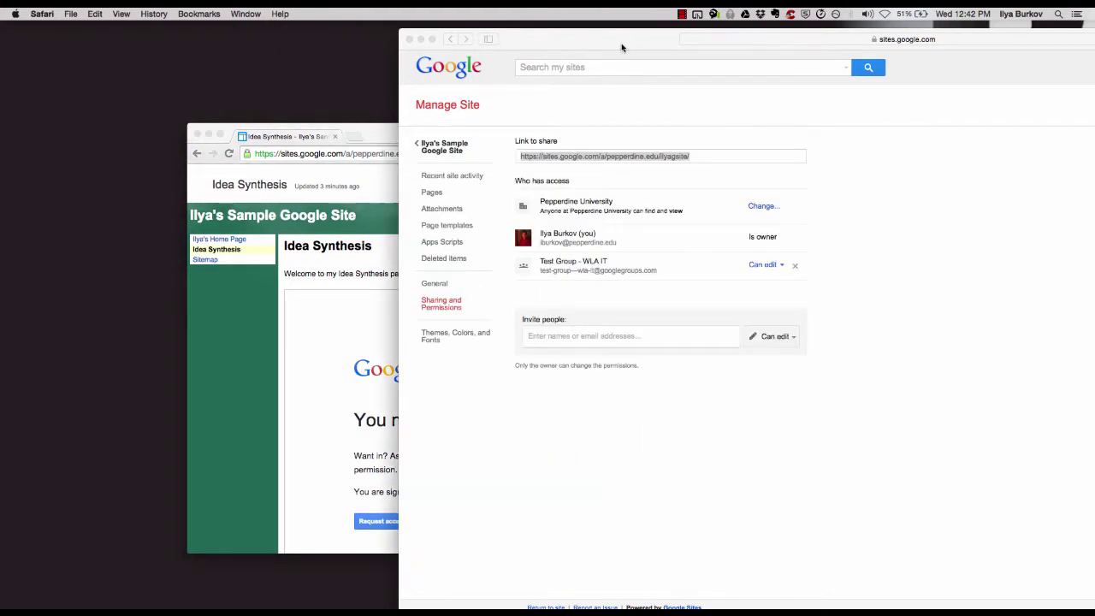
drag(557, 42, 390, 51)
drag(312, 24, 305, 17)
Open the Idea Synthesis page for editing and remove its embedded Google document
double_click(270, 30)
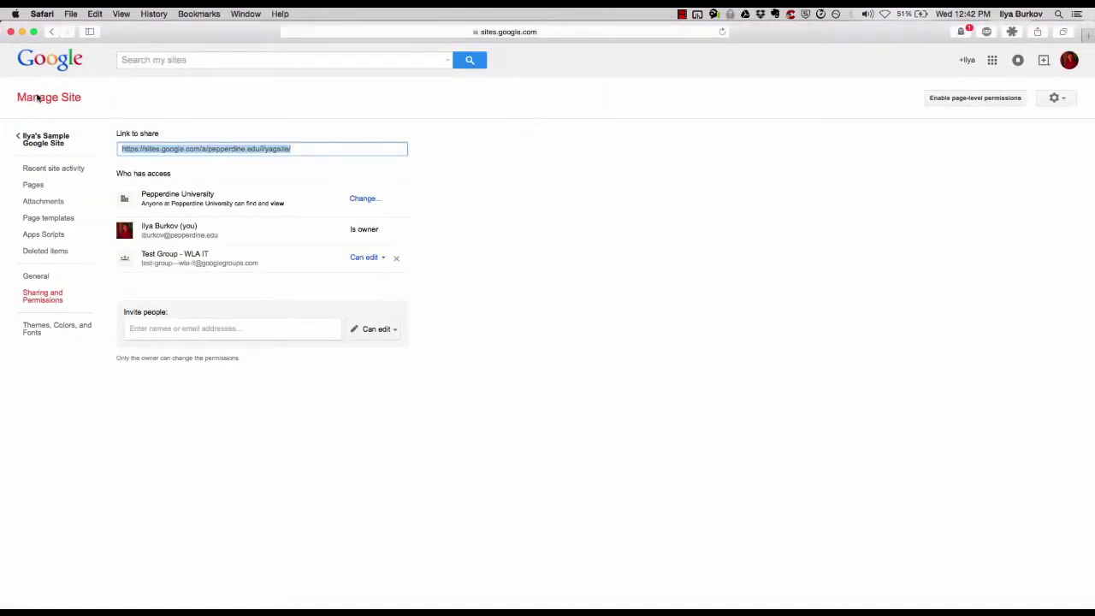
click(19, 140)
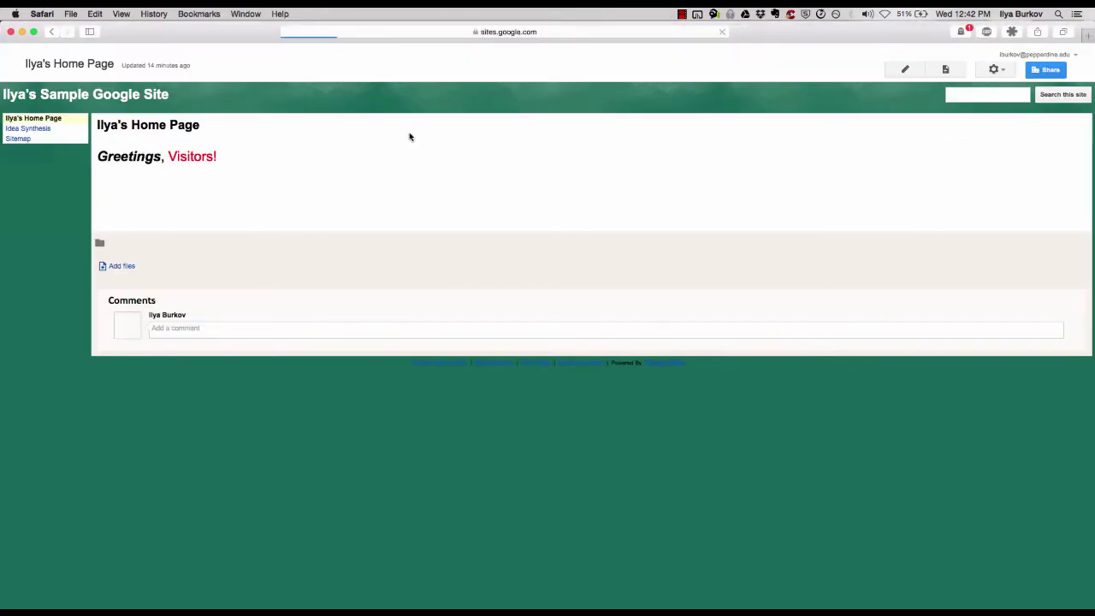
click(44, 129)
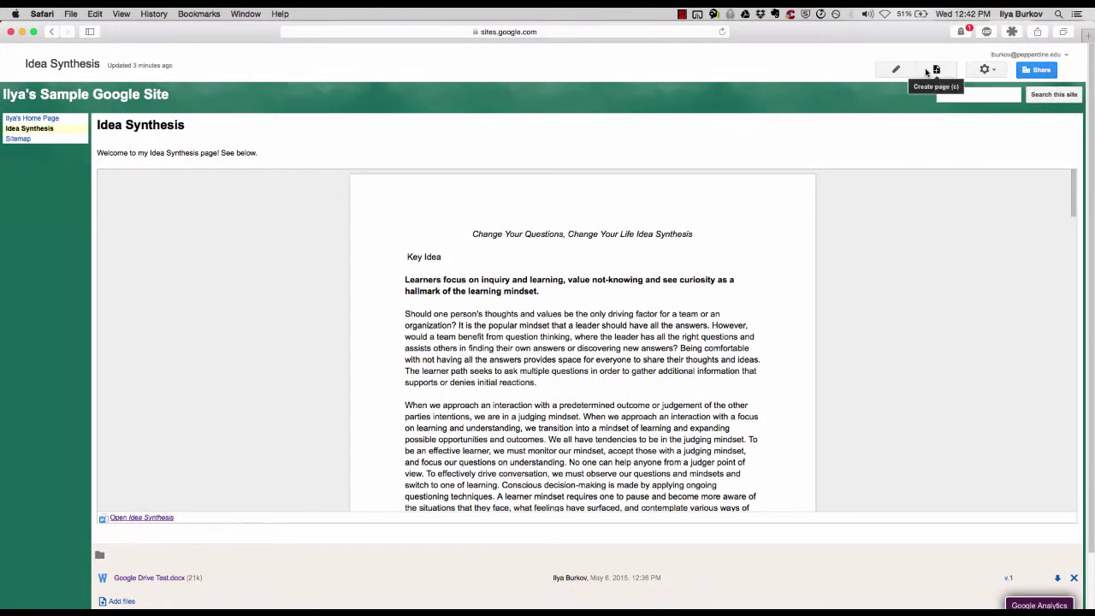
click(894, 71)
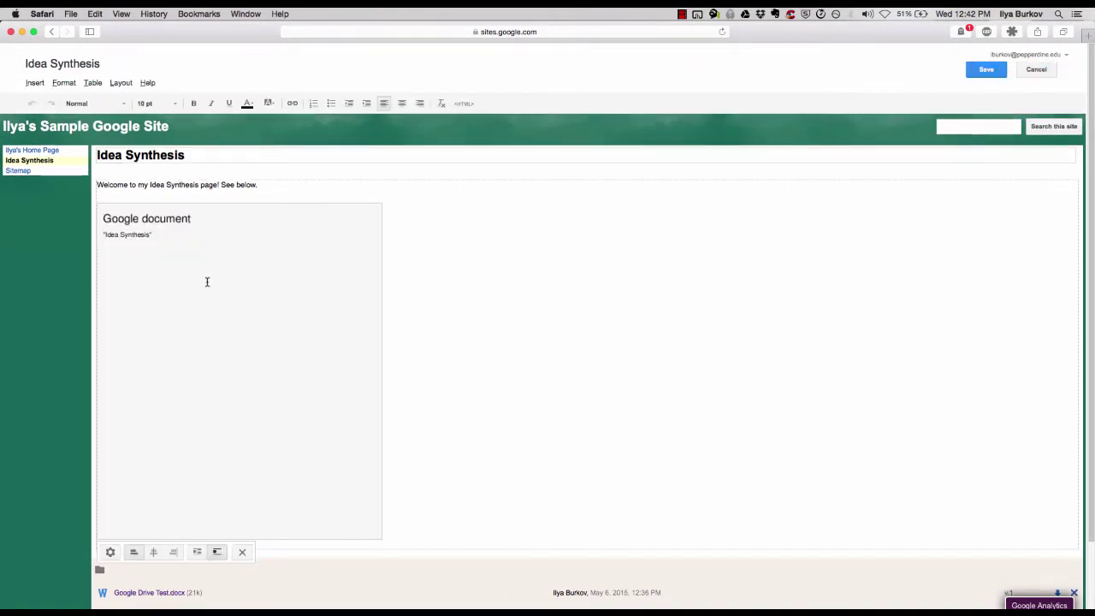
key(BackSpace)
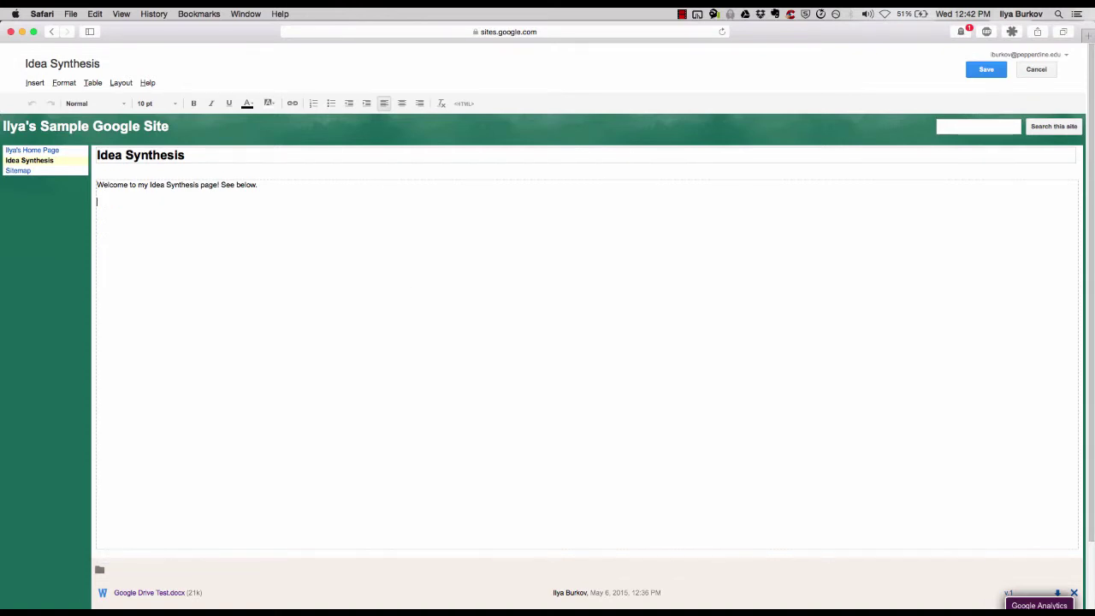
Search Drive documents for 'idea syn' and pick Change Your Questions Change Your Life: Idea Synthesis
click(35, 82)
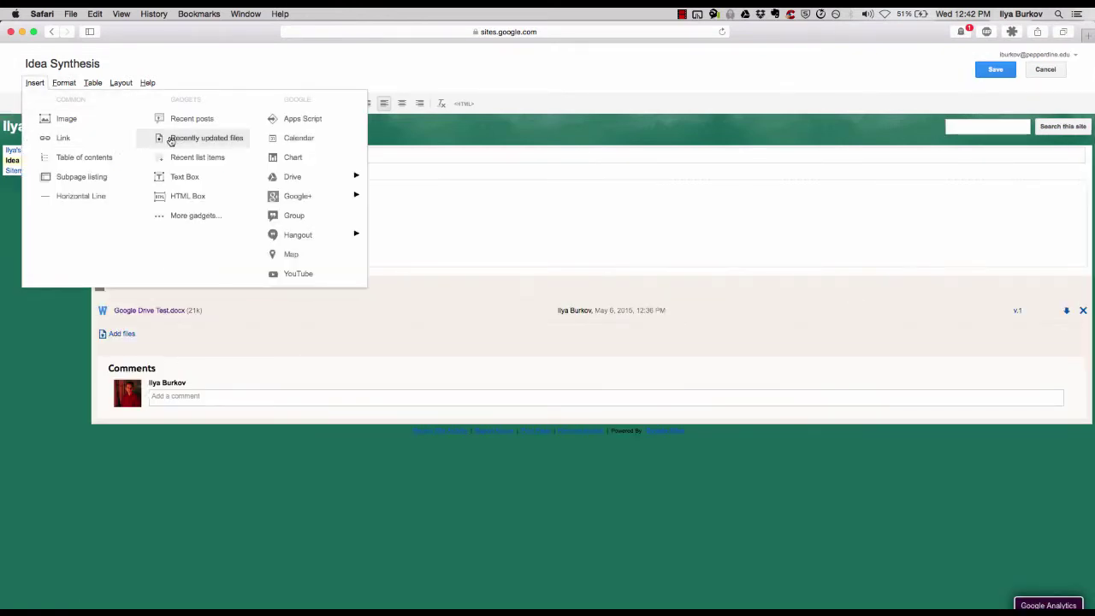
mouse_move(291, 177)
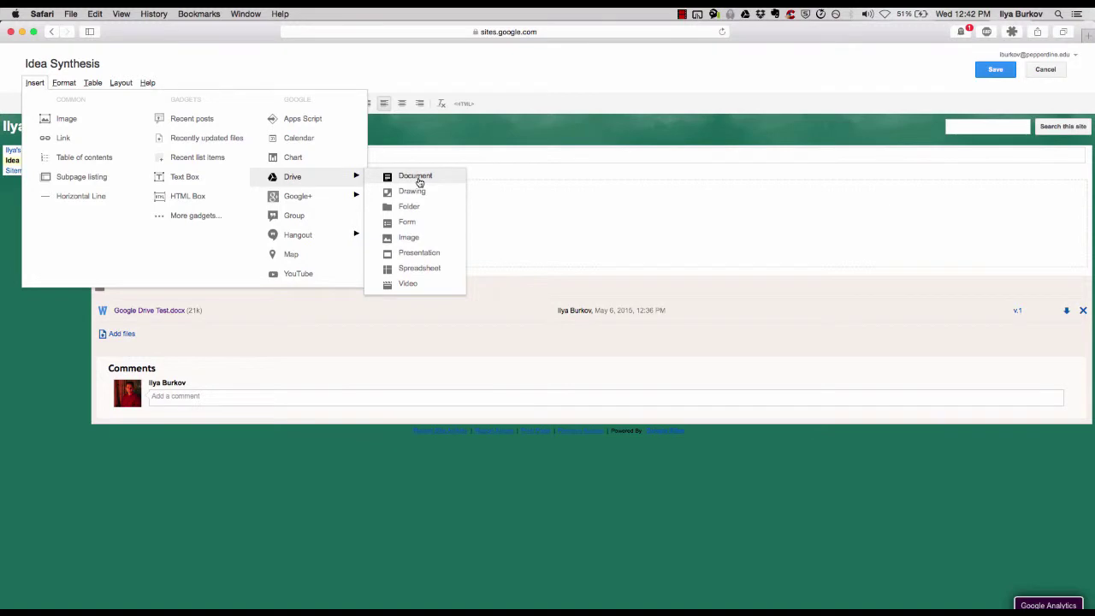
click(419, 180)
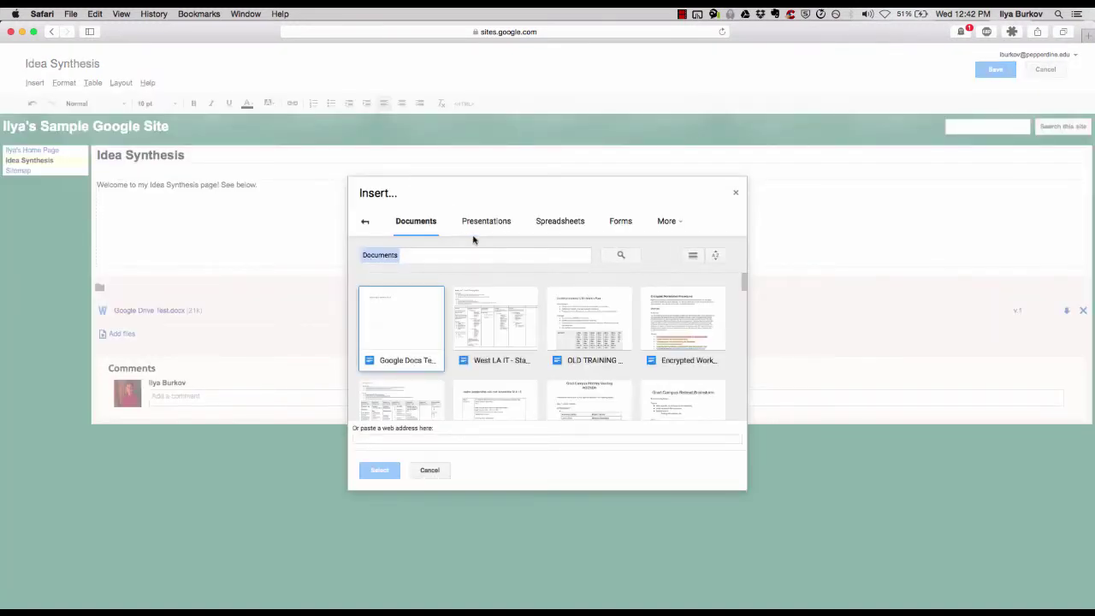
click(461, 251)
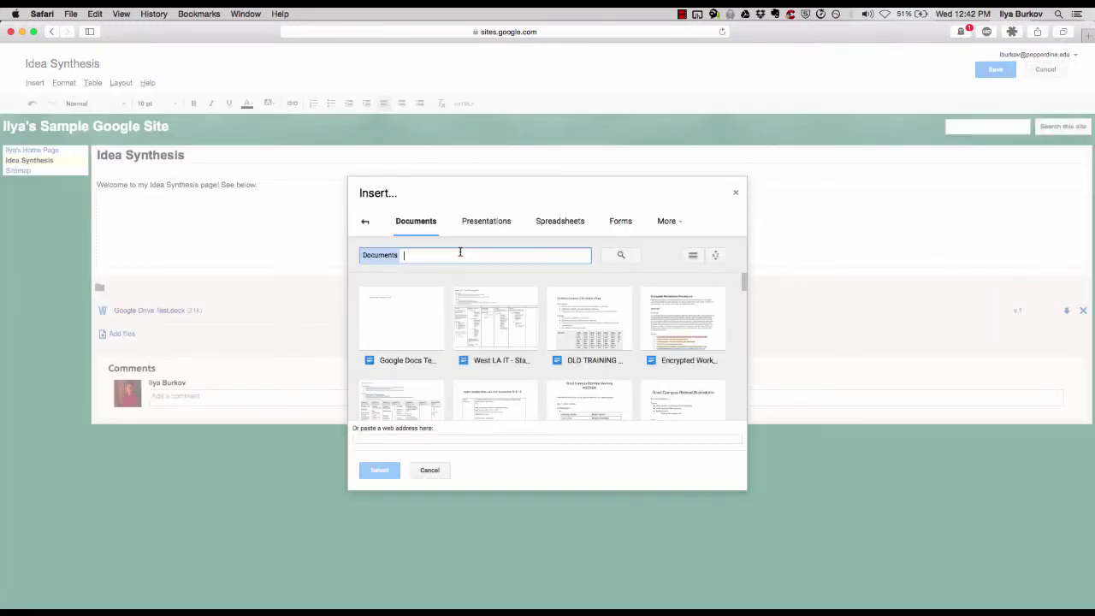
text(idea syn)
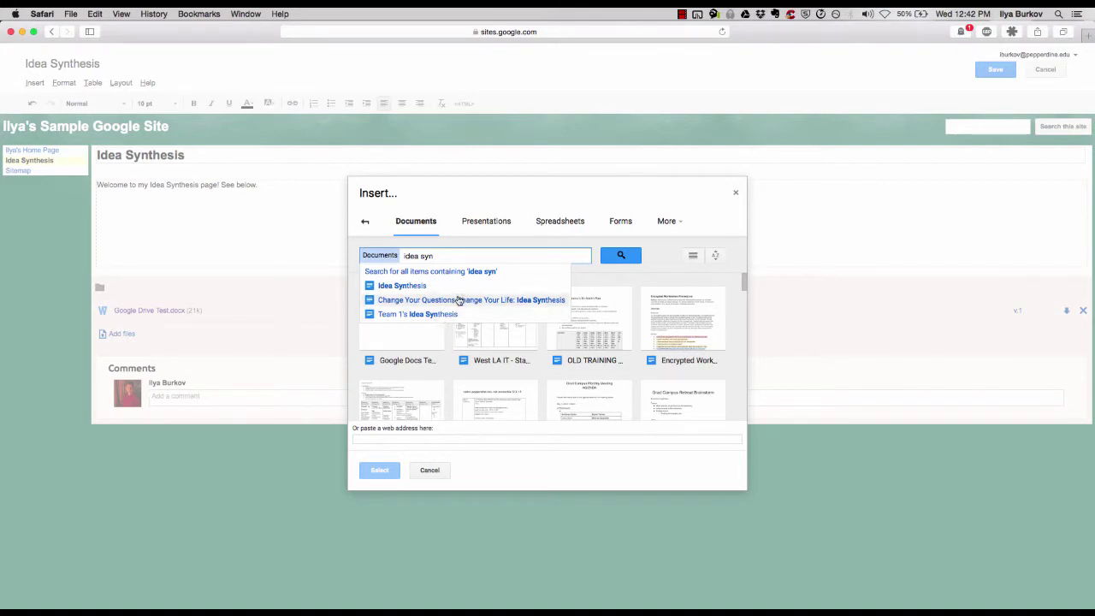
click(459, 299)
Insert the document with a border and no title, then save the page
click(417, 328)
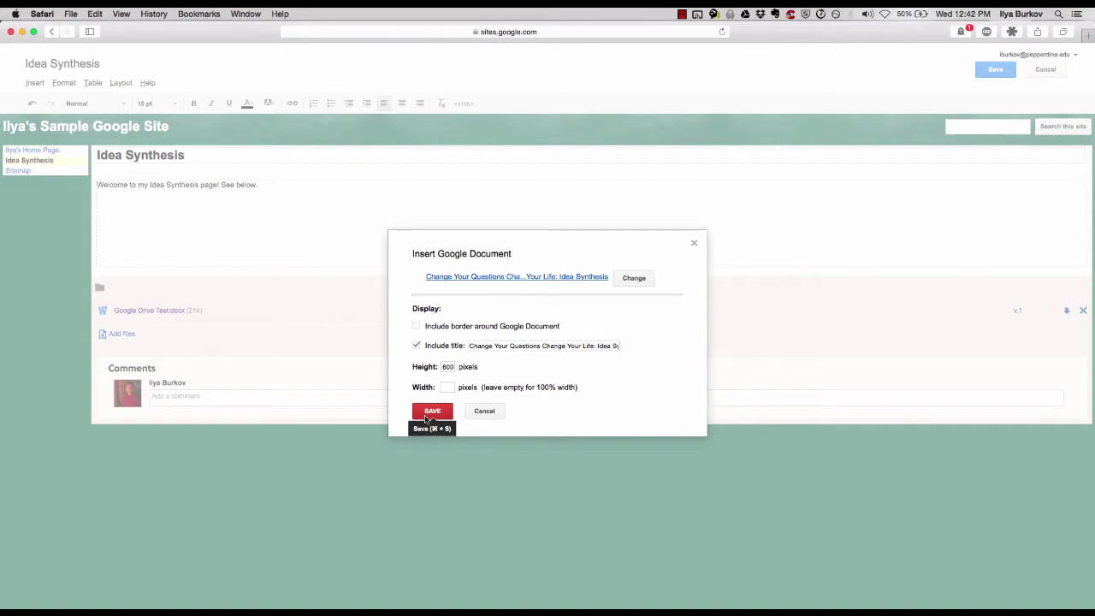
click(417, 326)
click(417, 346)
click(433, 413)
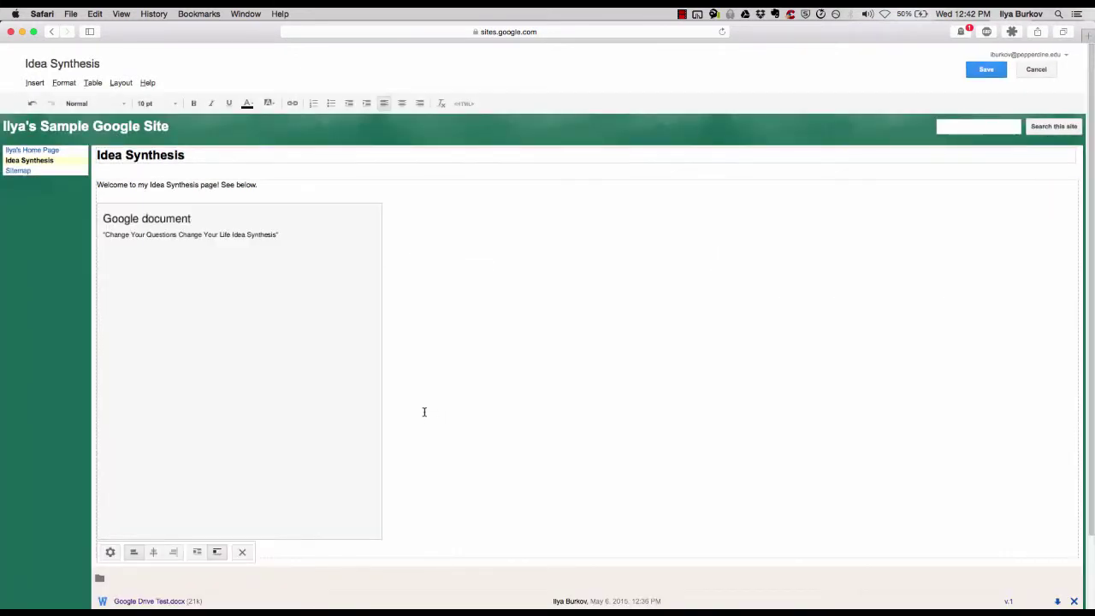
click(987, 69)
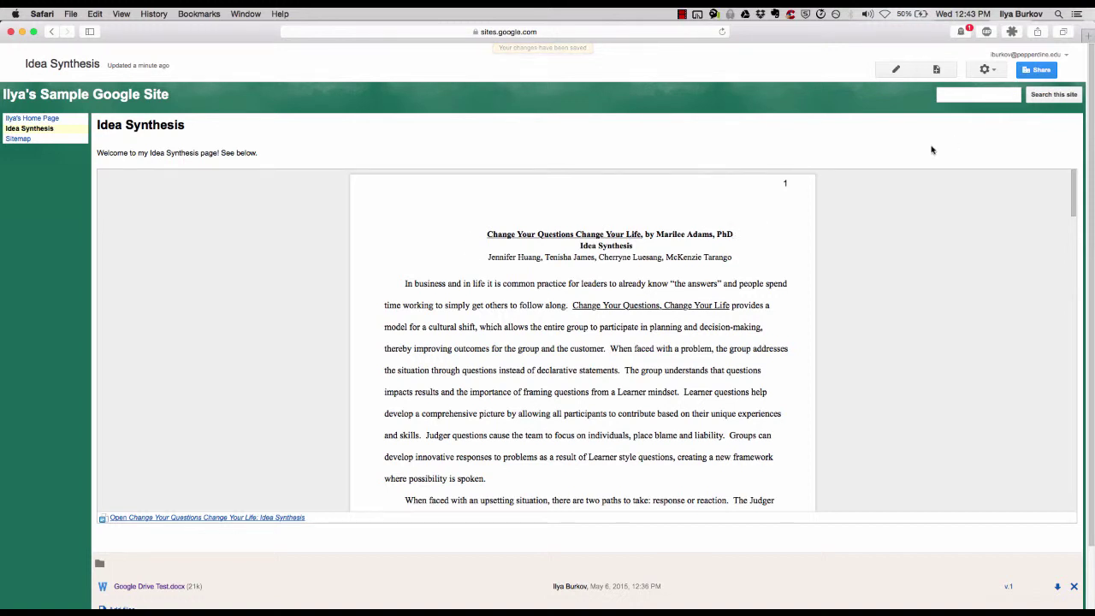
View the embedded document in its own tab, then delete the embed from Idea Synthesis
click(193, 521)
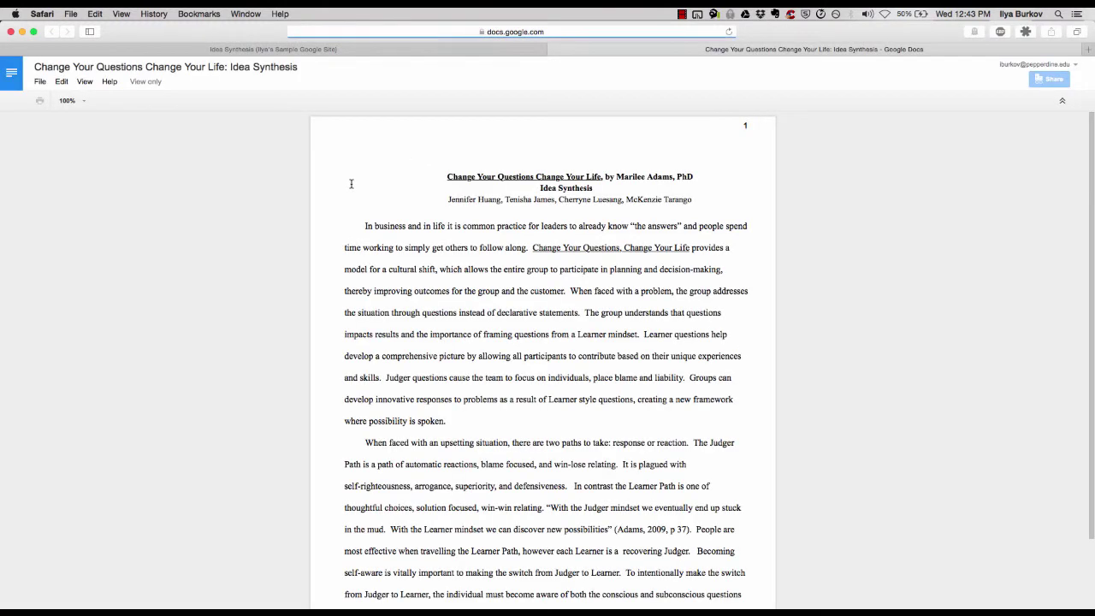
click(555, 51)
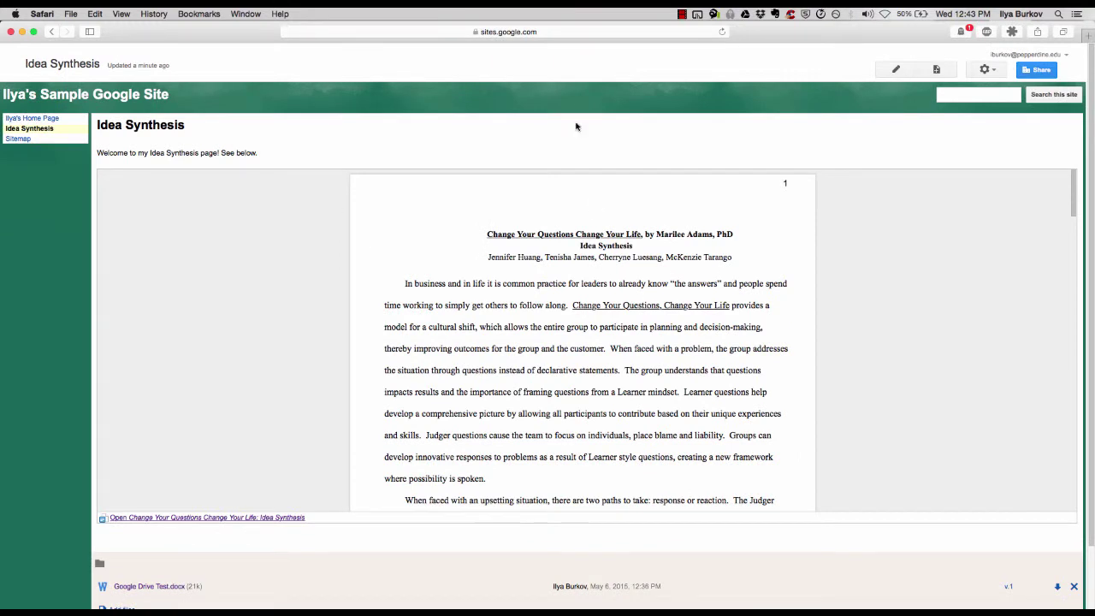
click(993, 71)
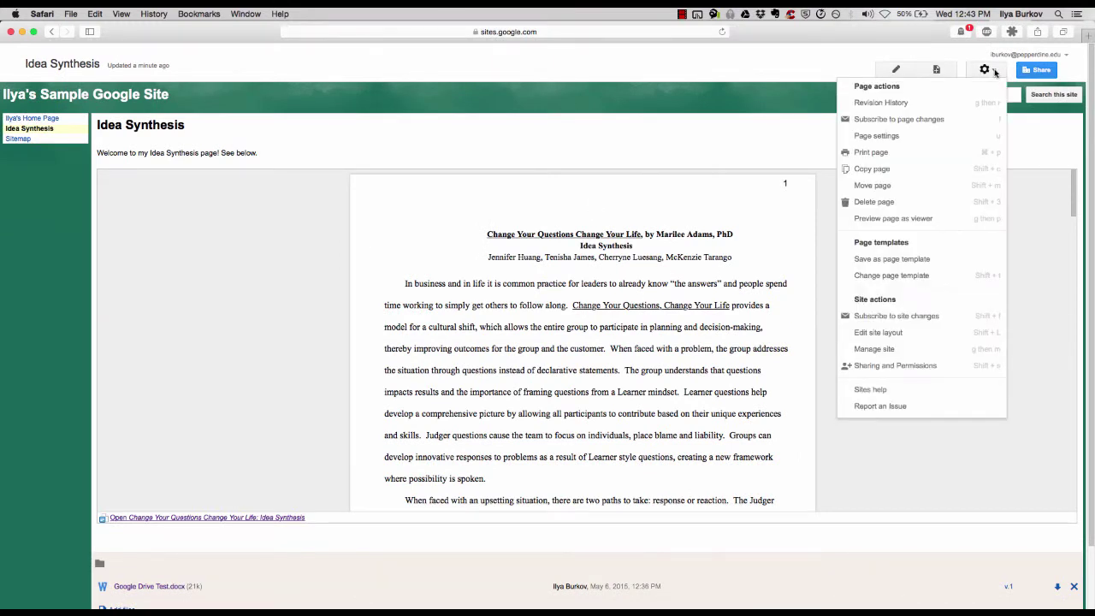
click(896, 70)
click(379, 269)
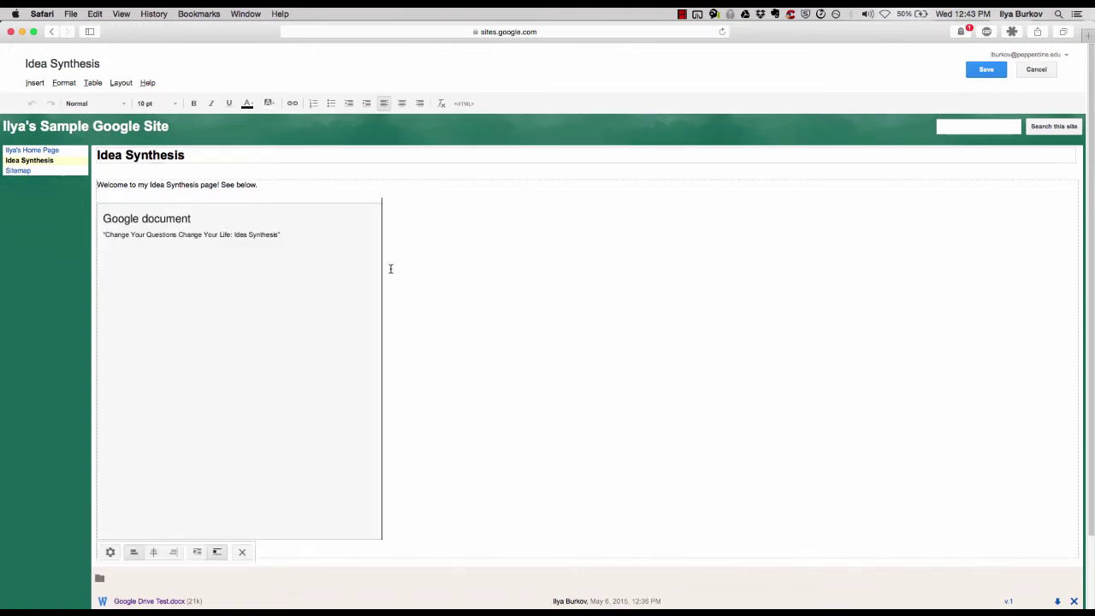
key(Delete)
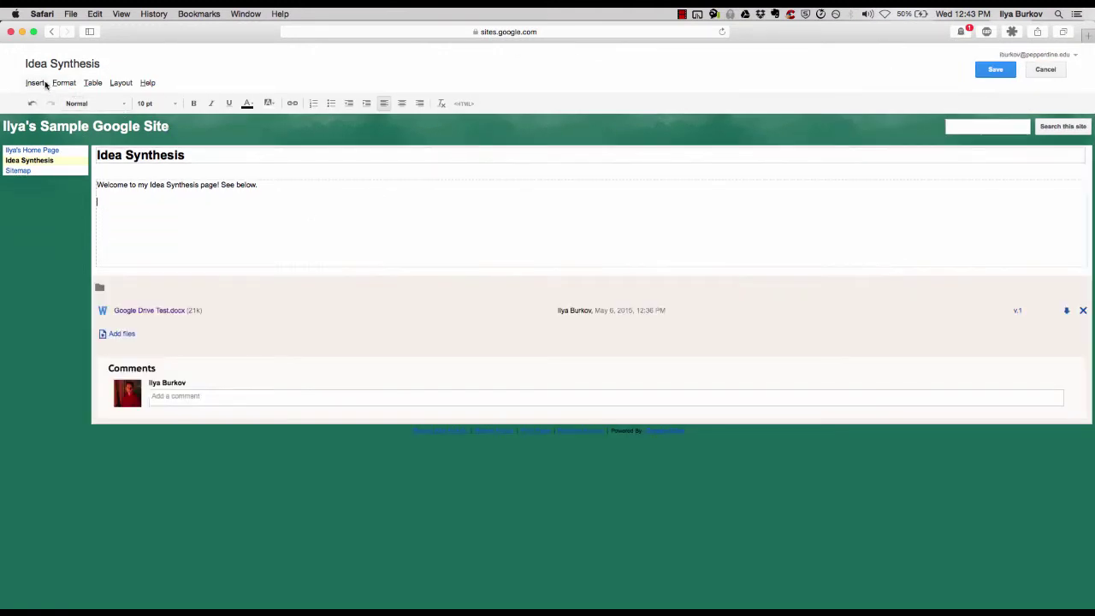
Start embedding a Drive document, searching the picker for 'idea'
click(35, 83)
mouse_move(335, 176)
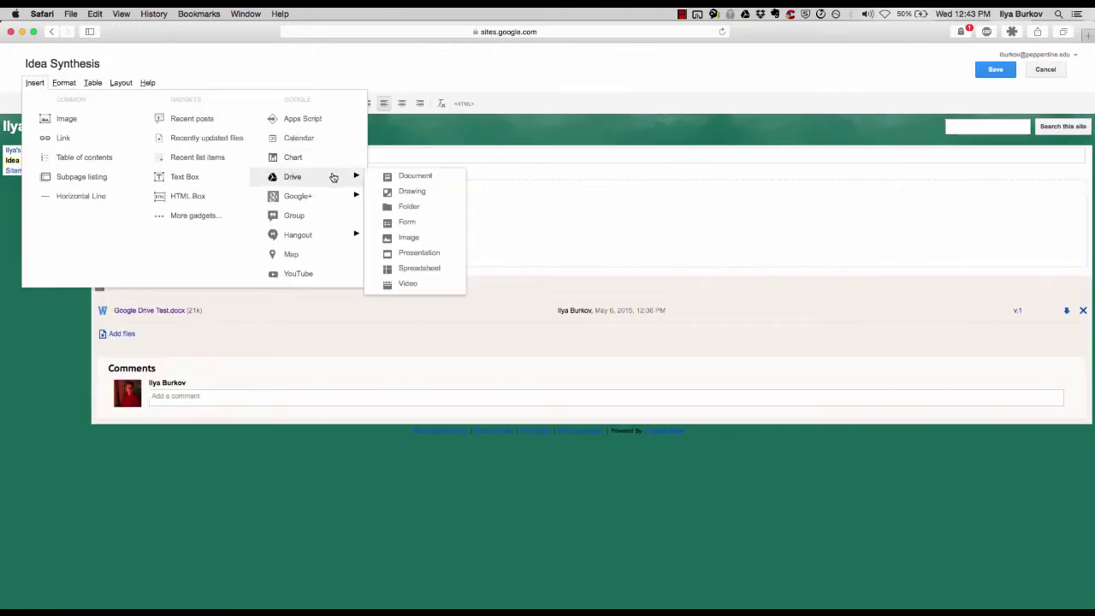
click(406, 178)
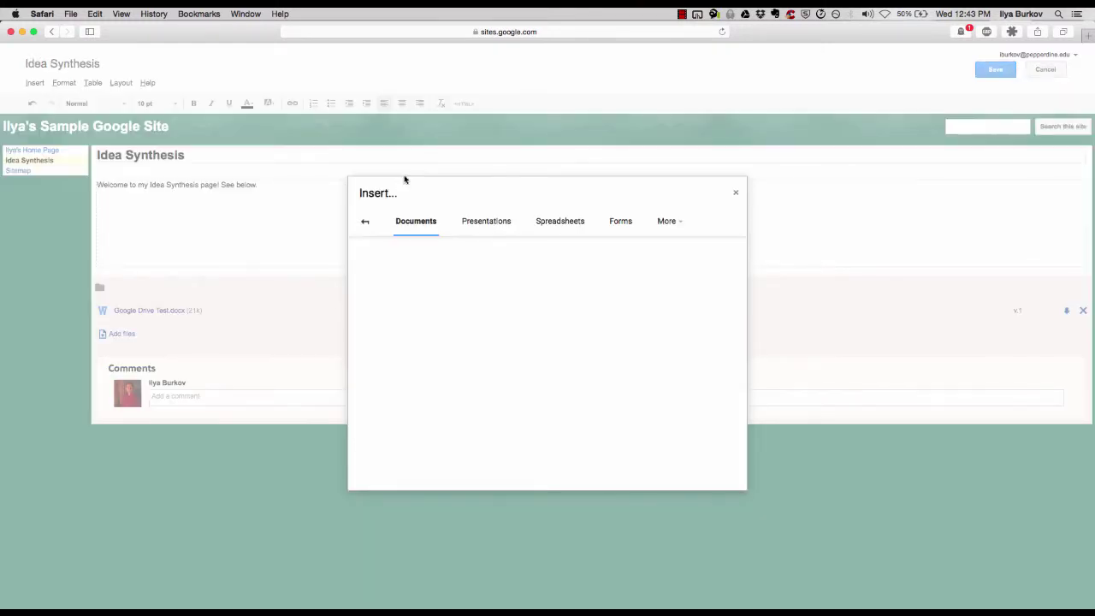
text(idea)
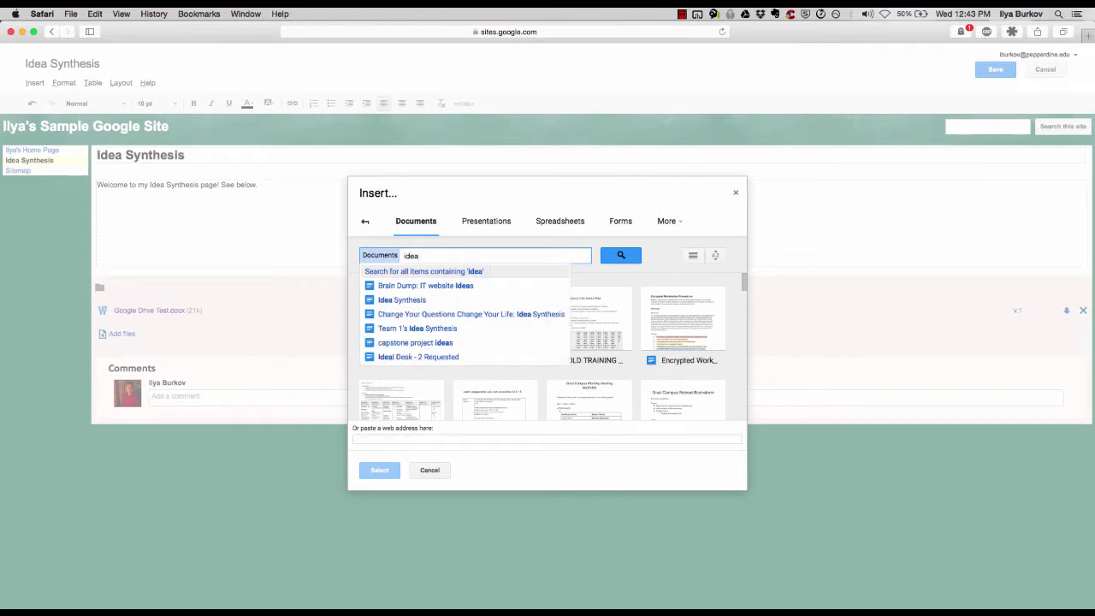
Embed Team 1's Idea Synthesis with a border and no title, then save the page
click(434, 332)
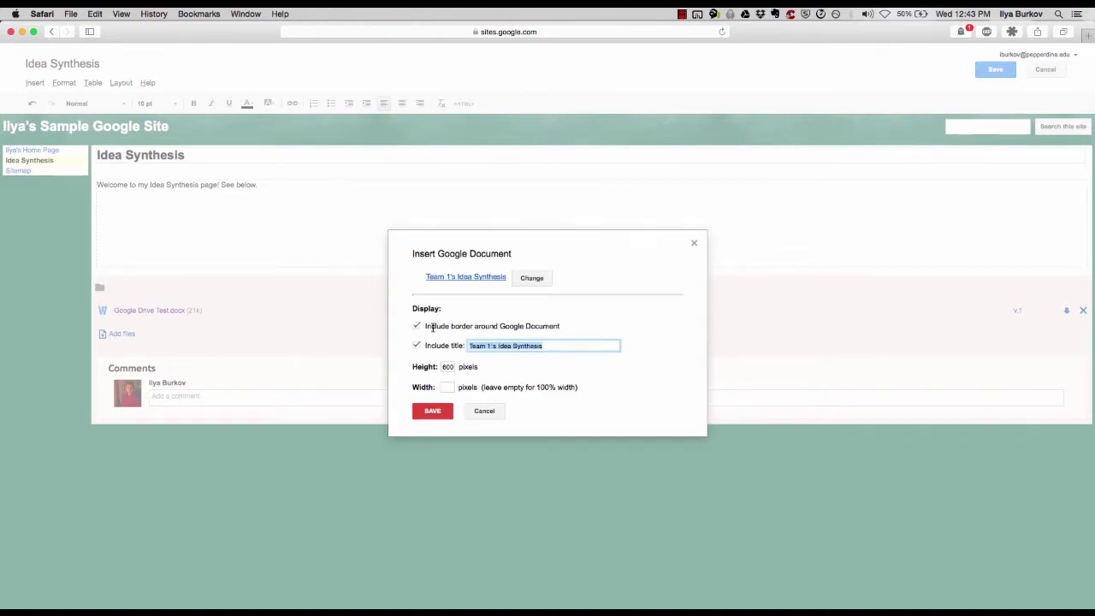
click(417, 327)
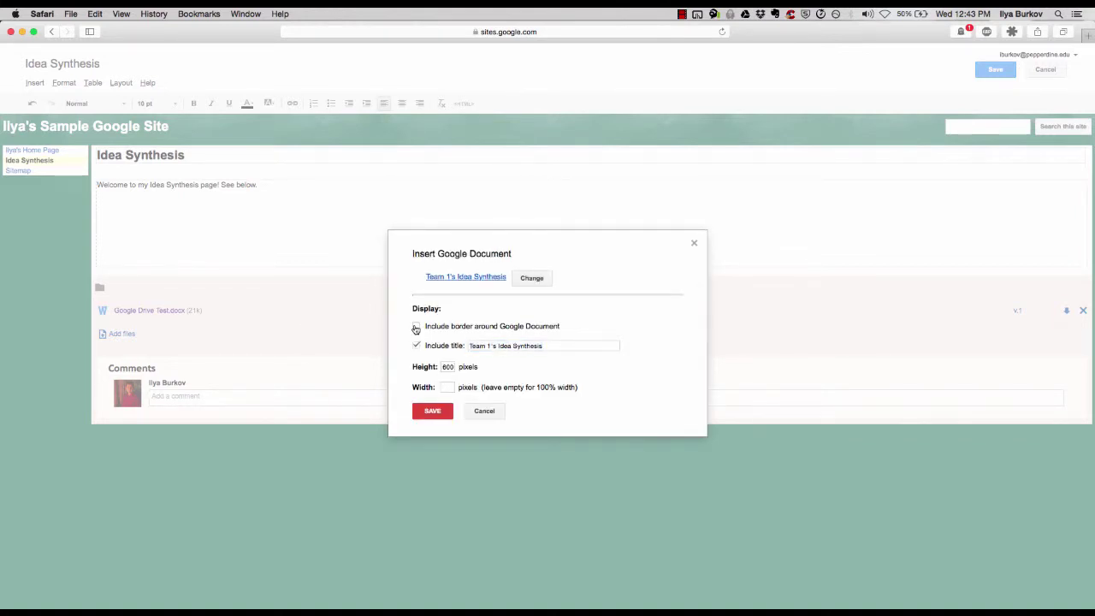
click(417, 326)
click(417, 345)
click(432, 412)
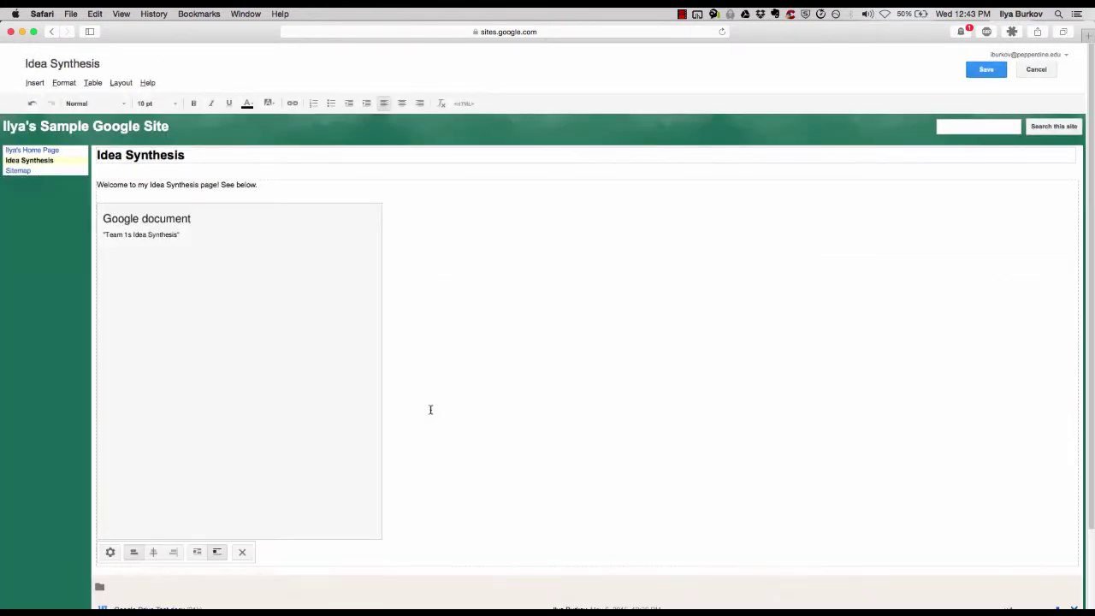
click(986, 71)
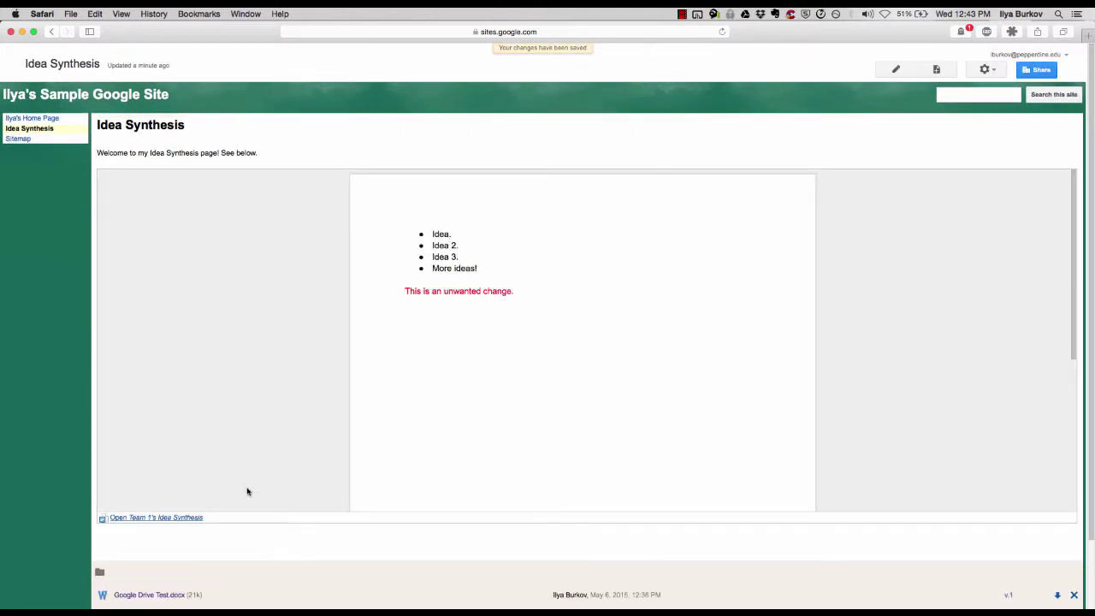
Open Team 1's Idea Synthesis in Google Docs and move its window aside
click(179, 518)
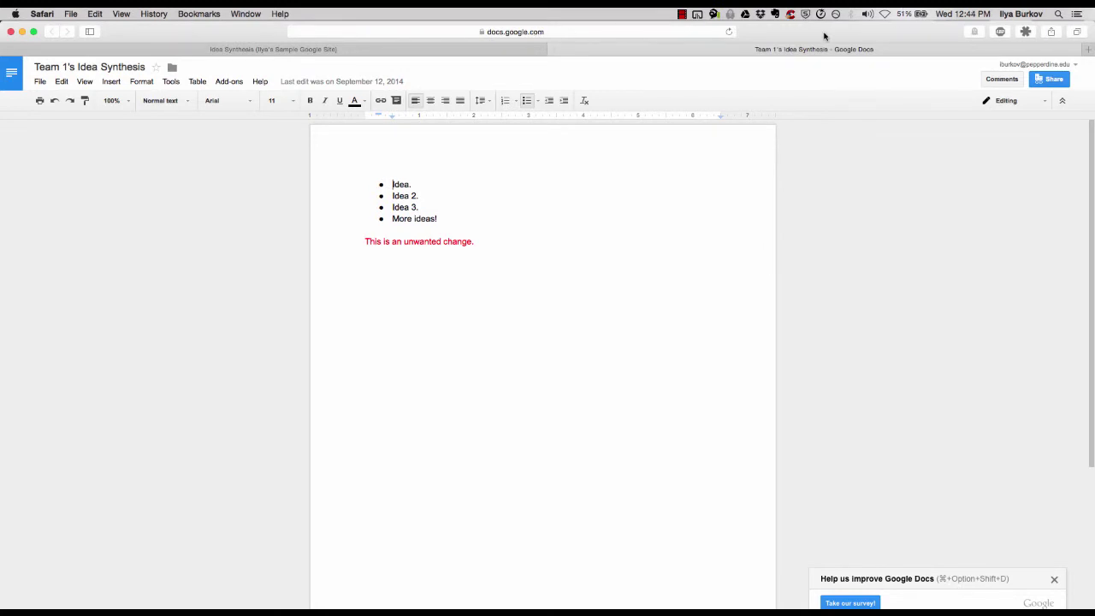
drag(825, 36, 885, 63)
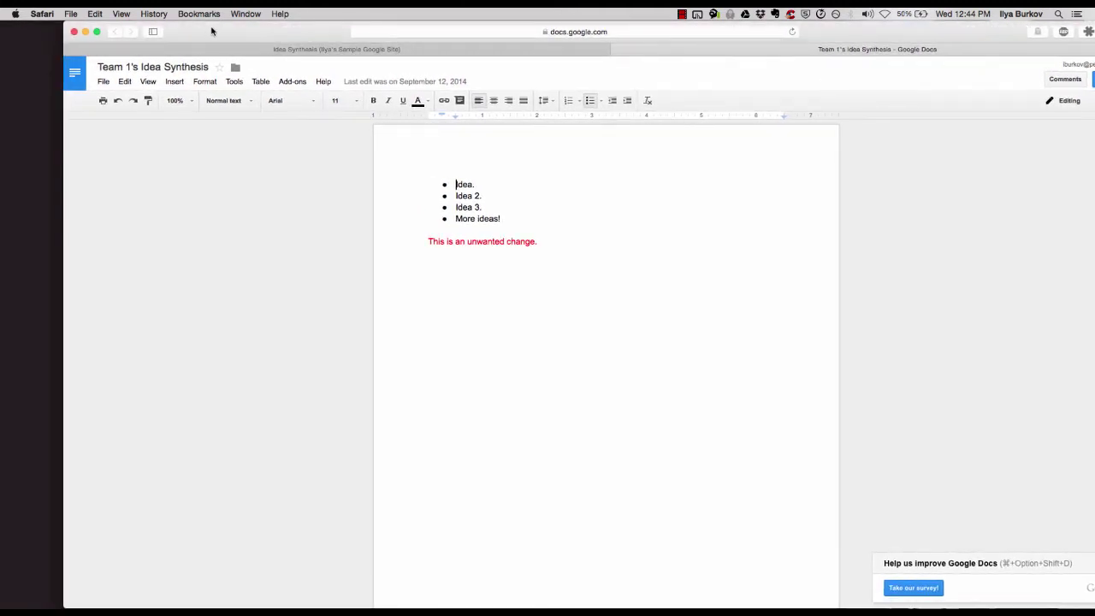
drag(212, 30, 399, 49)
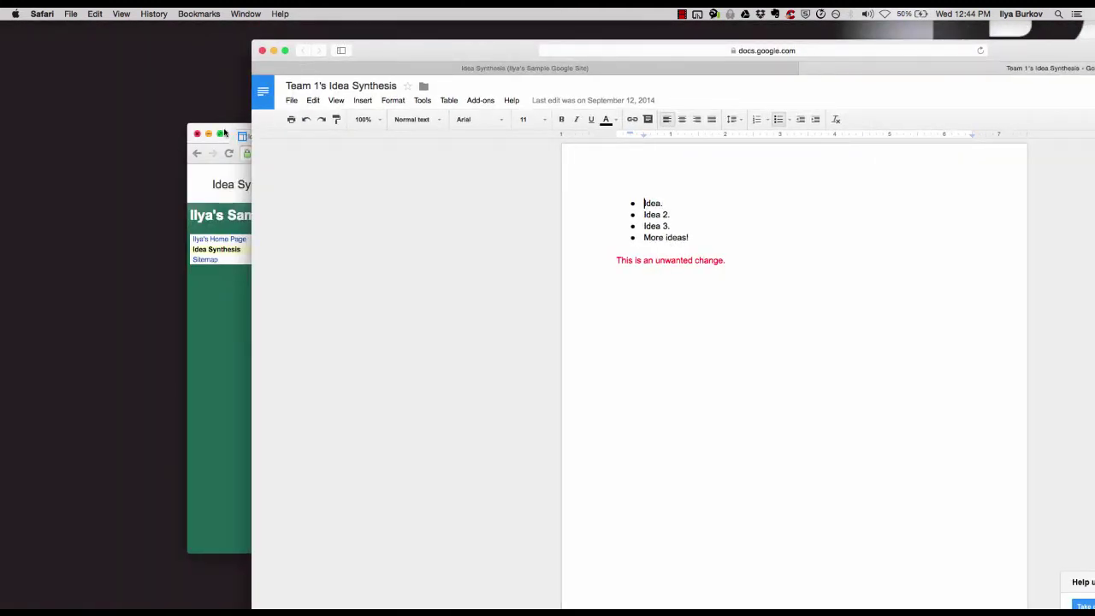
Check Idea Synthesis from the other account in Chrome, which shows a permission notice
click(234, 131)
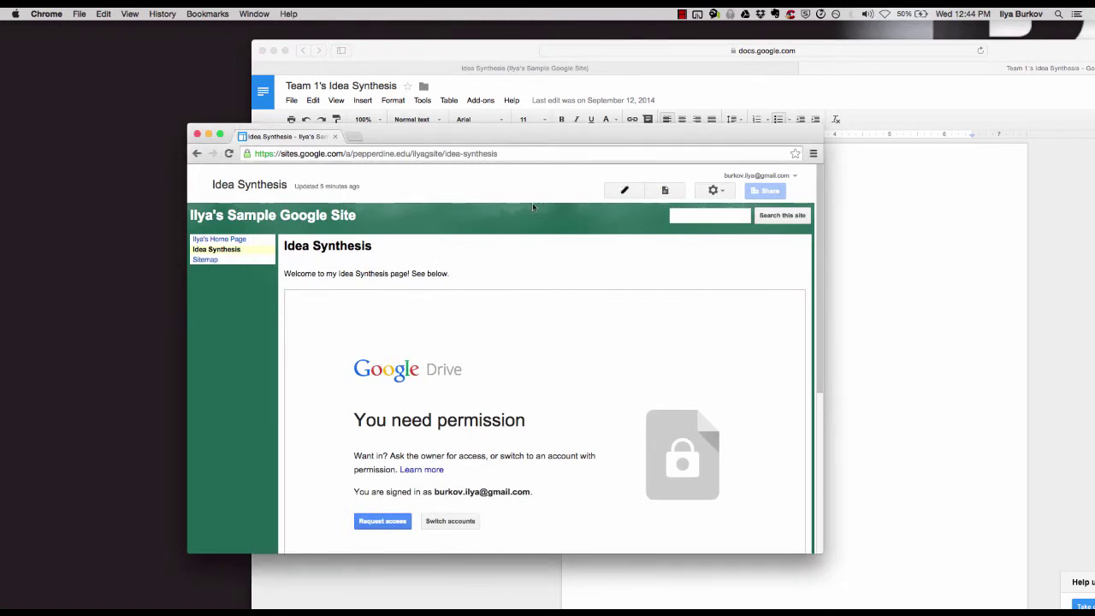
click(253, 240)
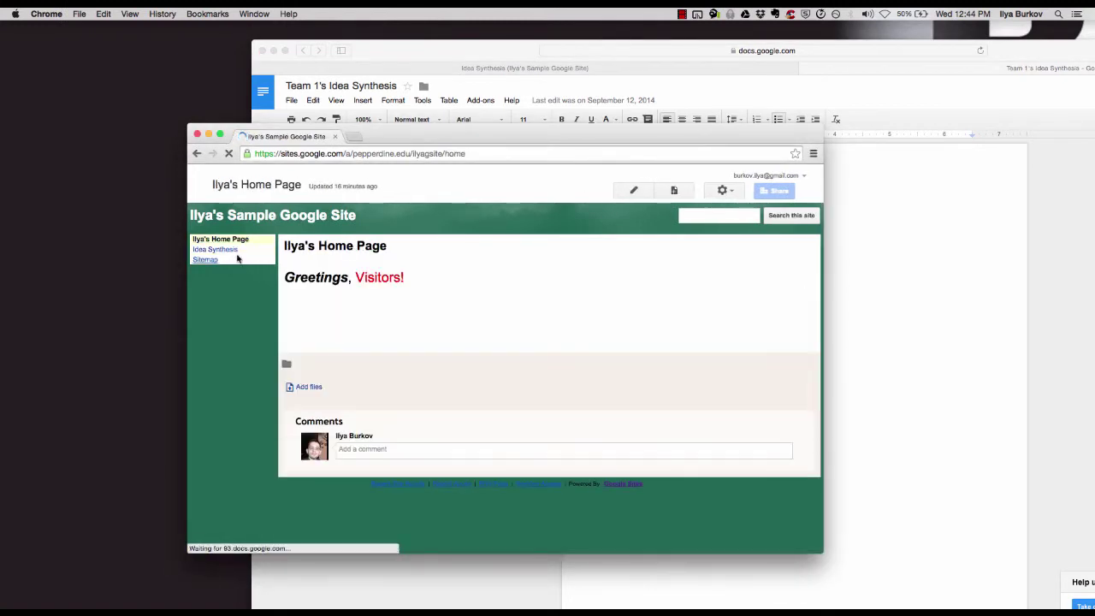
click(216, 249)
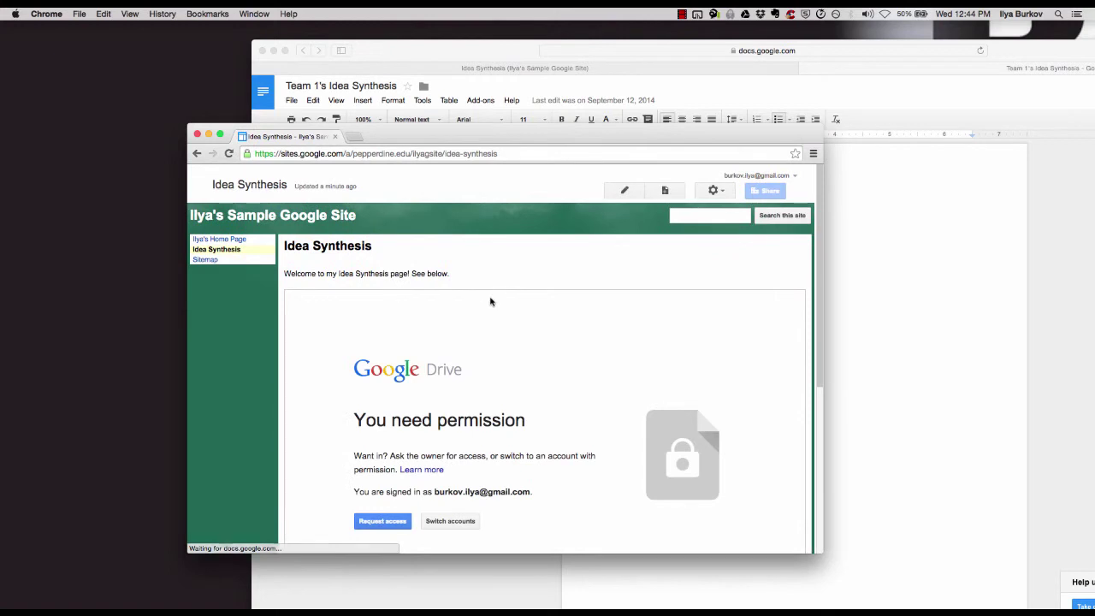
scroll(491, 300, down, 1)
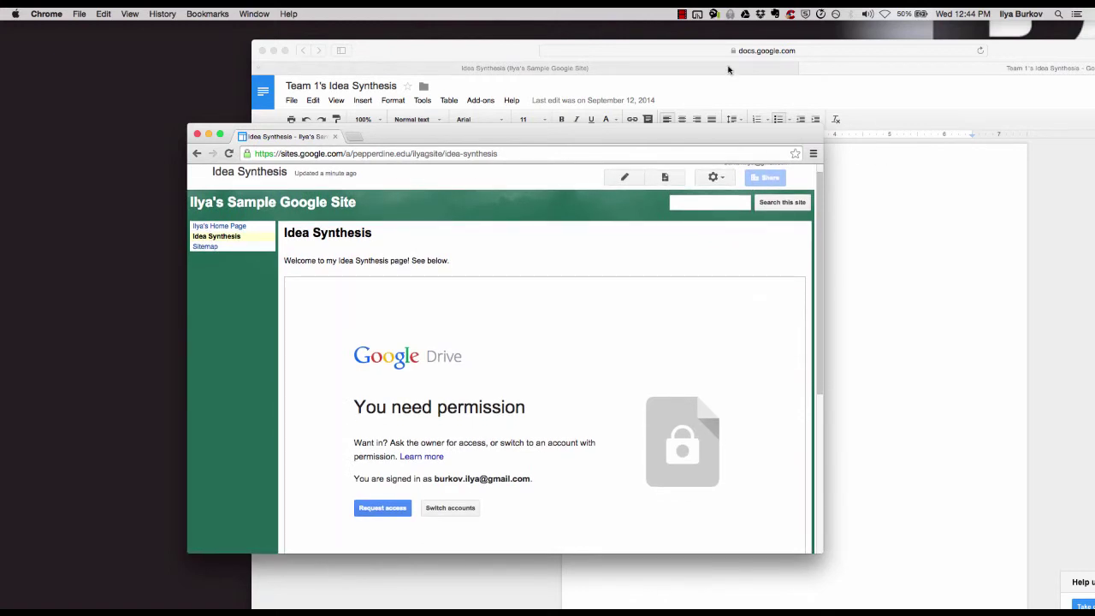
click(430, 46)
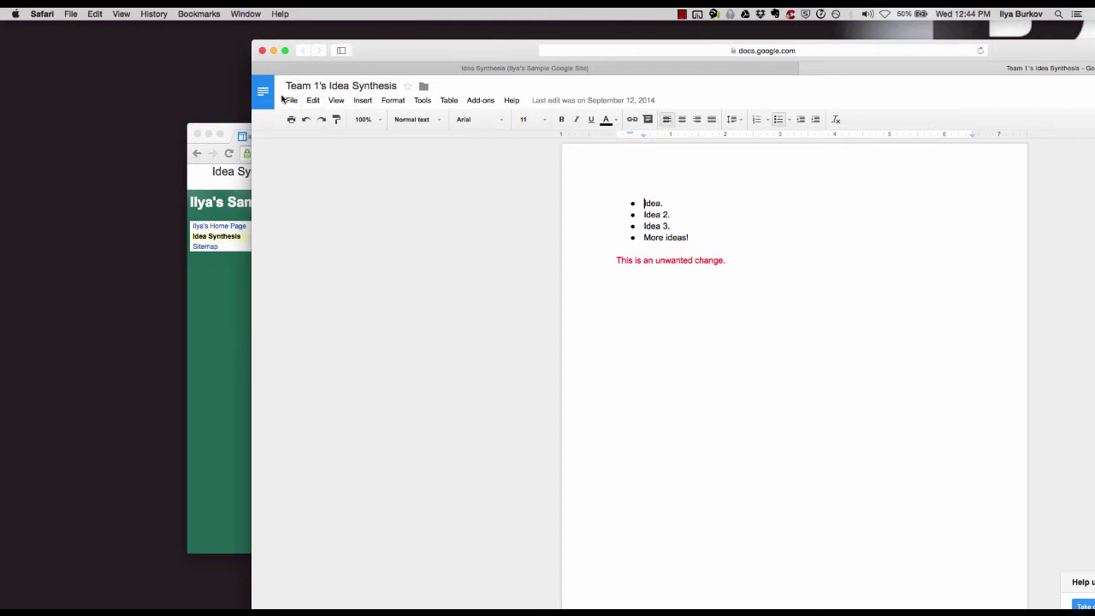
Change Team 1's Idea Synthesis link sharing to 'On - Anyone with the link' can view
click(289, 100)
click(309, 119)
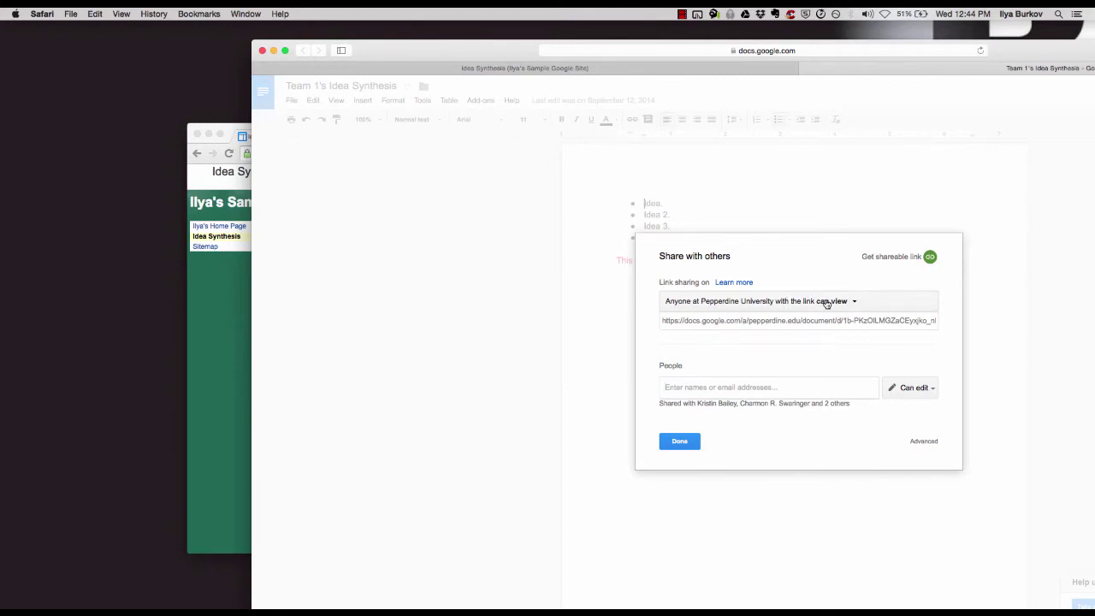
click(921, 442)
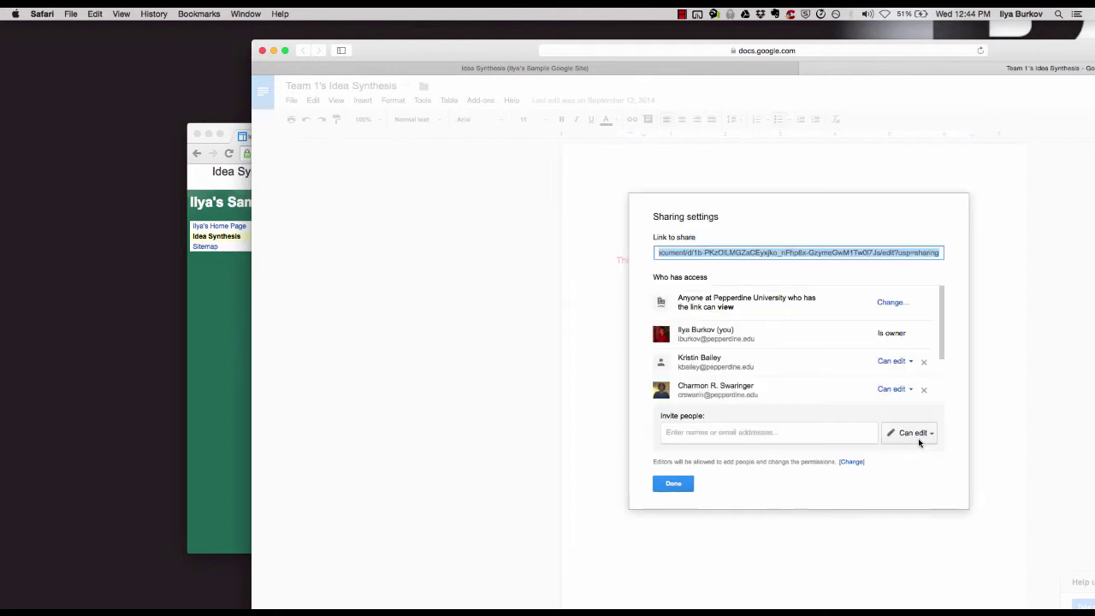
click(892, 305)
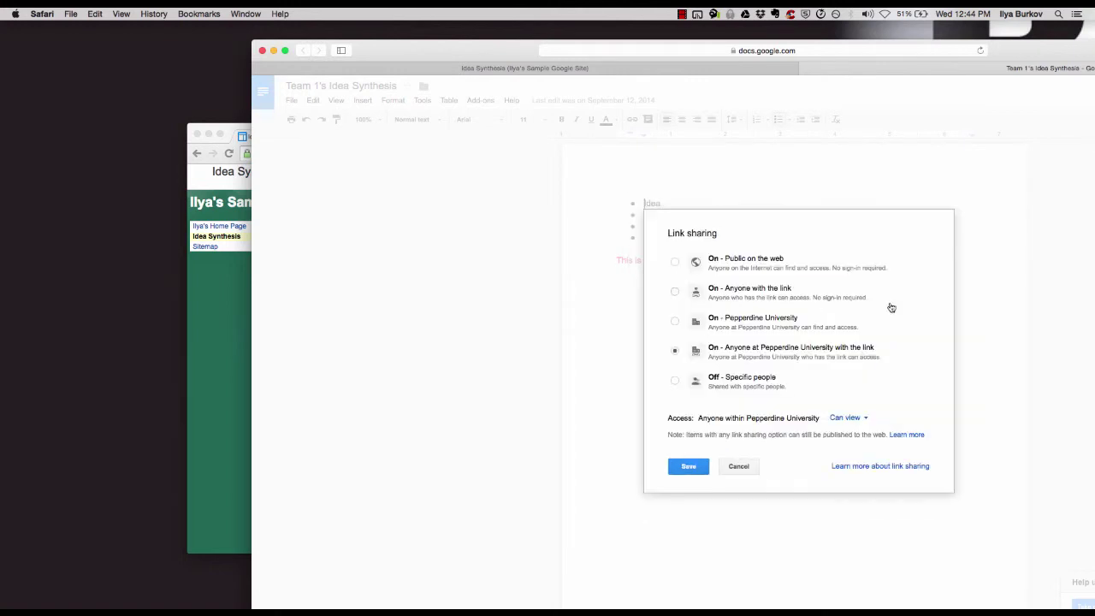
click(675, 292)
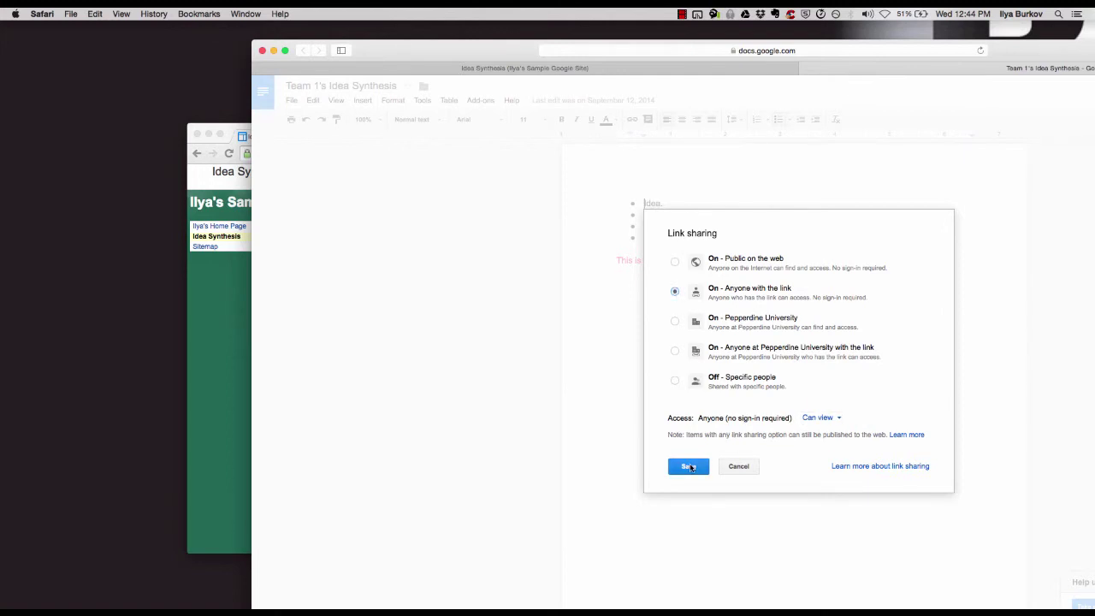
click(690, 467)
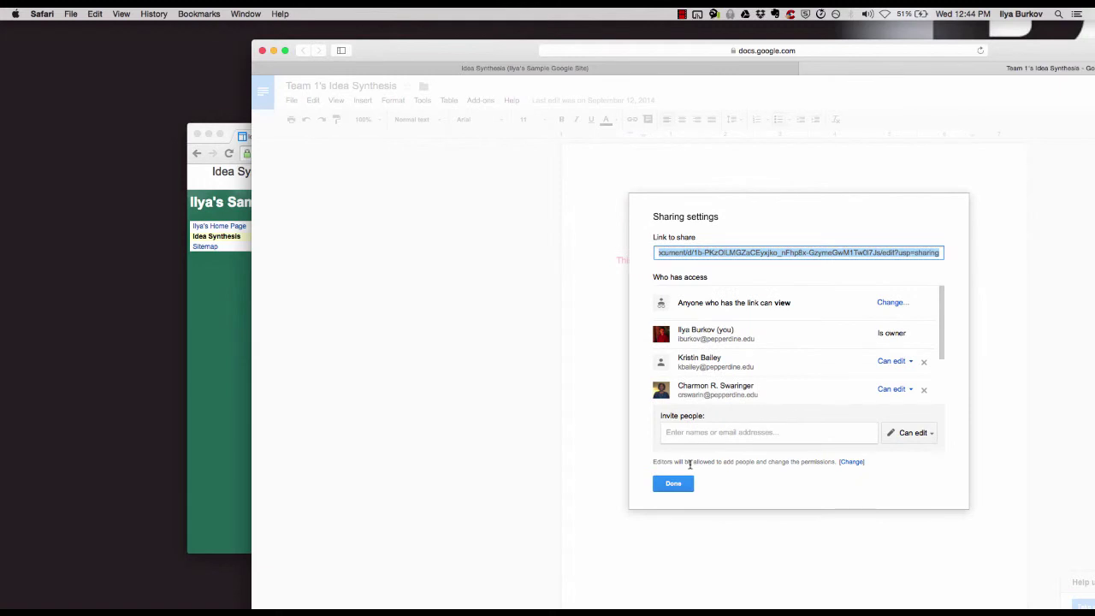
click(676, 485)
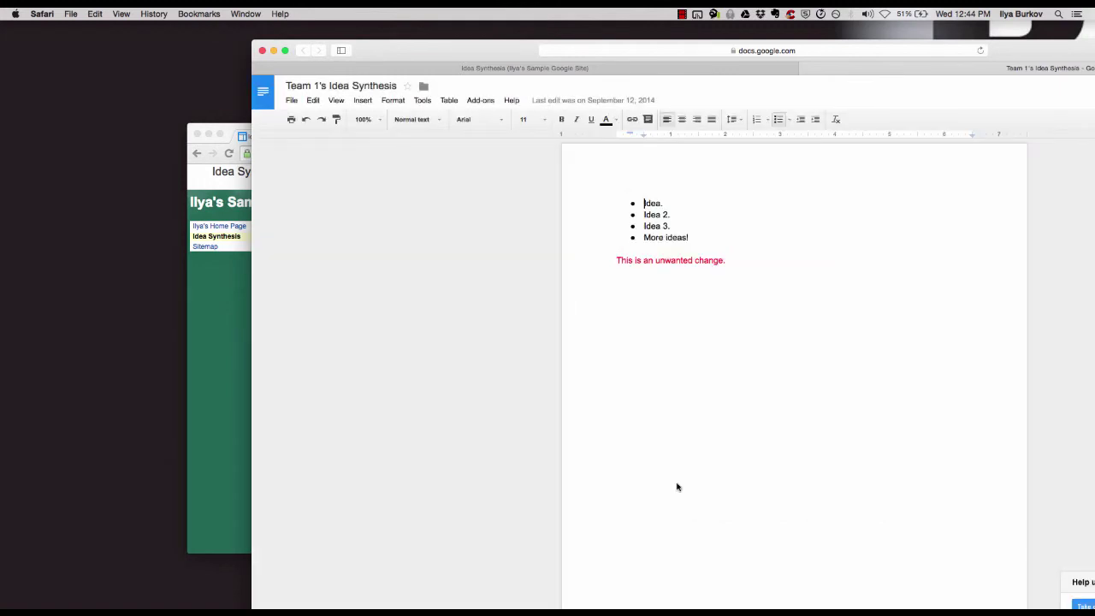
Reload Idea Synthesis in the second account's browser and arrange the site and document windows
click(231, 345)
click(219, 227)
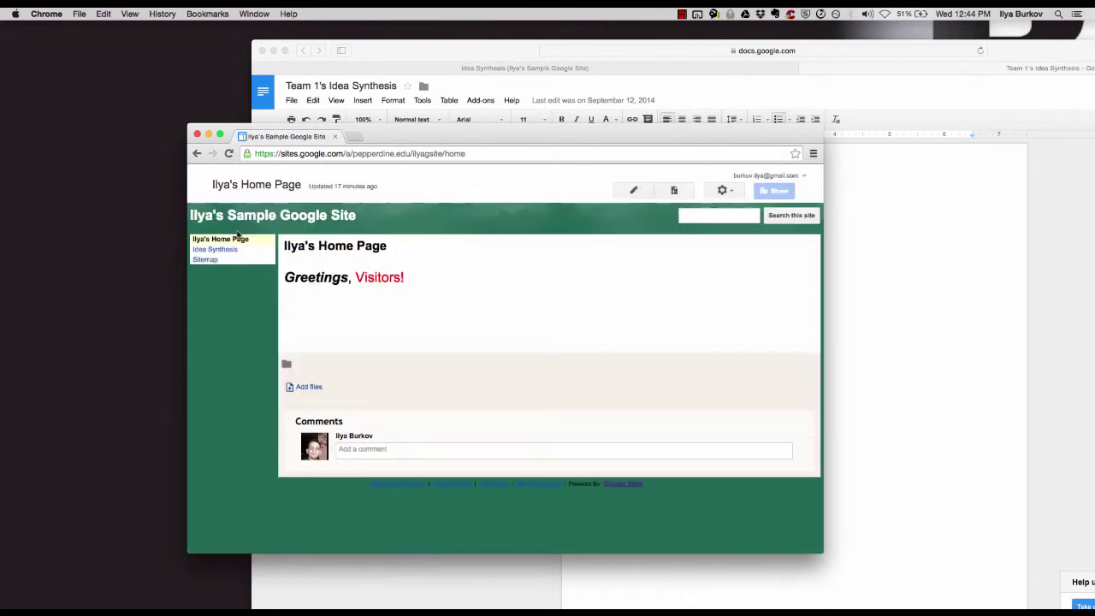
click(216, 250)
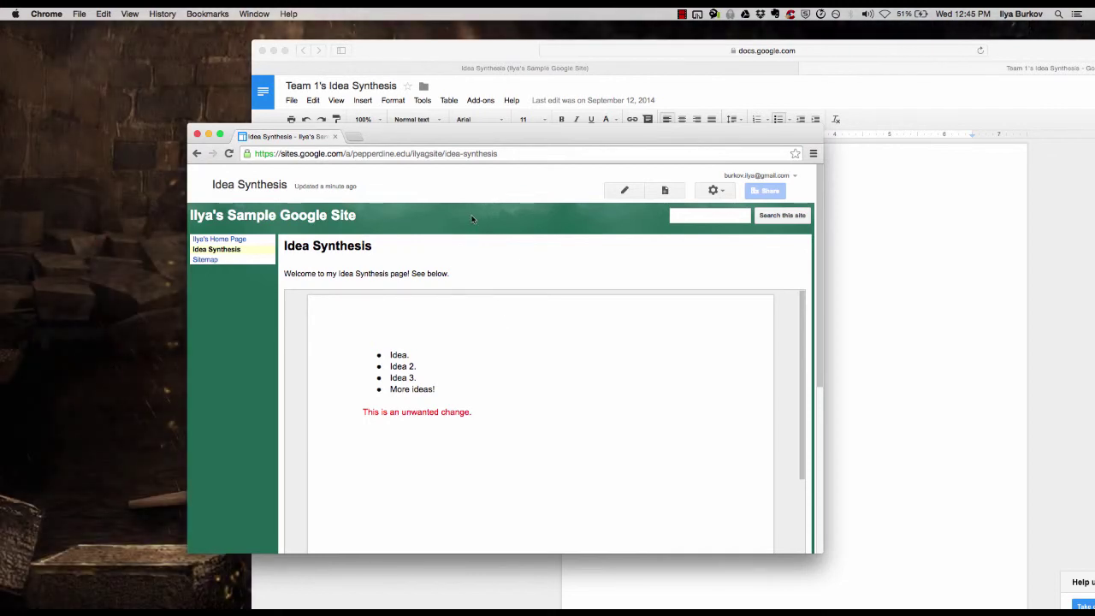
drag(424, 137, 239, 209)
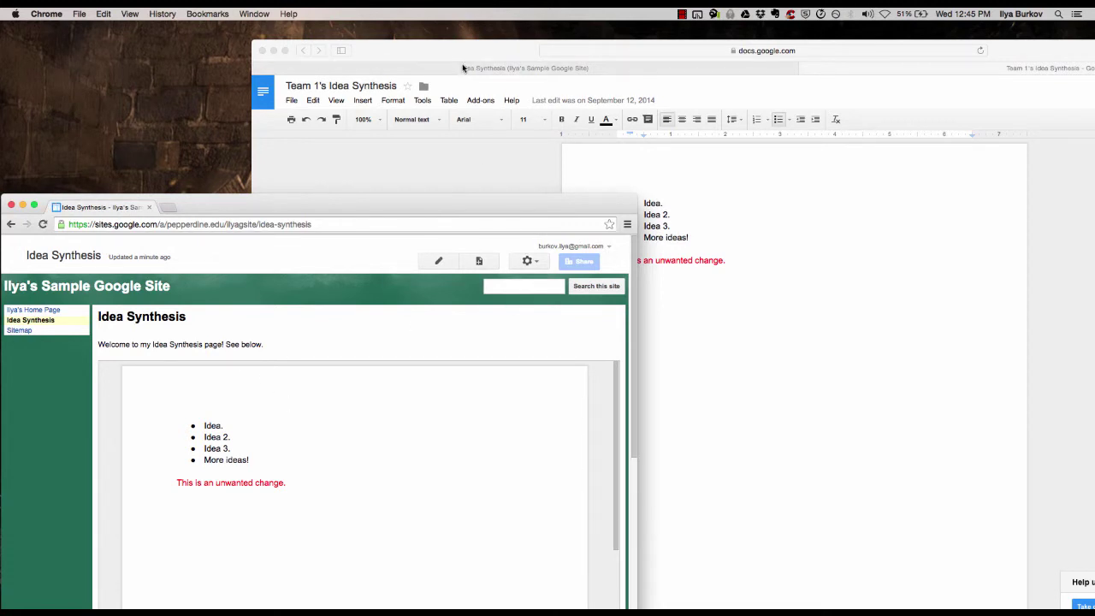
drag(455, 49, 203, 33)
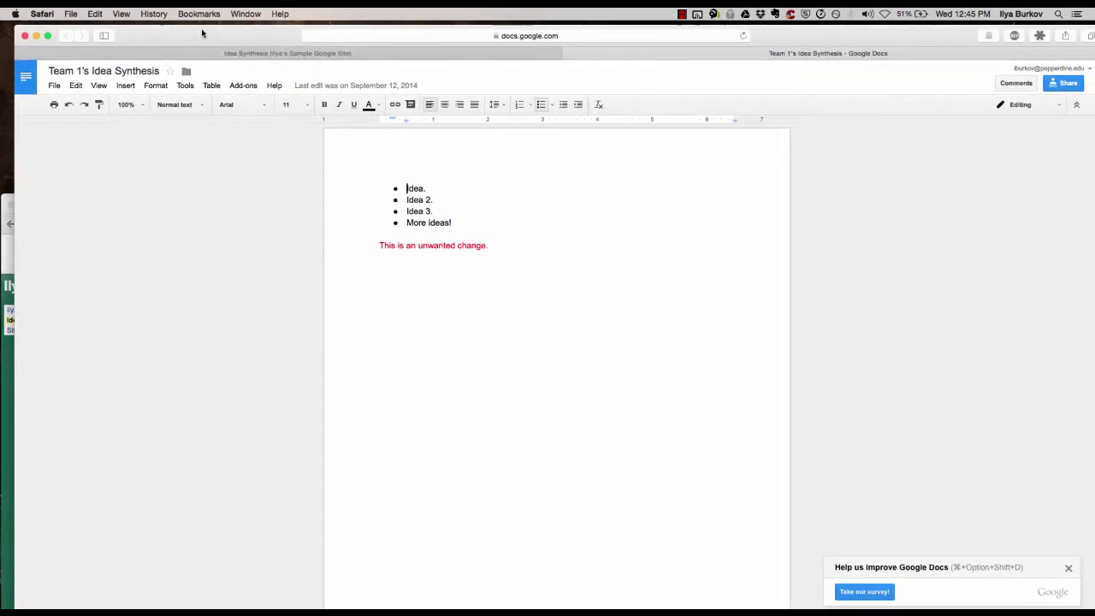
click(7, 258)
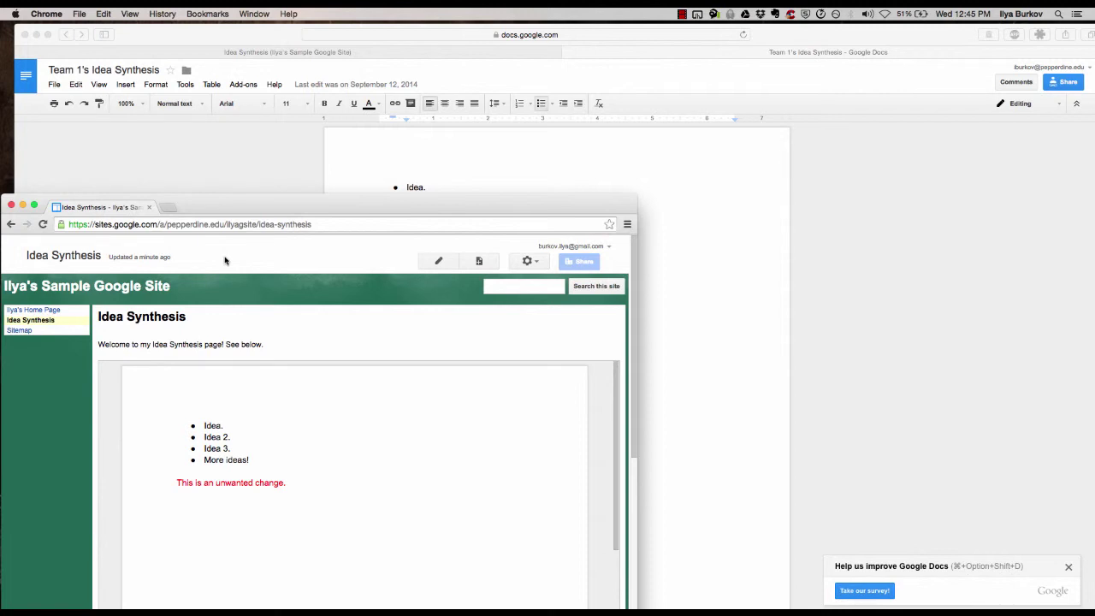
Confirm in the document's Share settings that anyone with the link can view
click(197, 156)
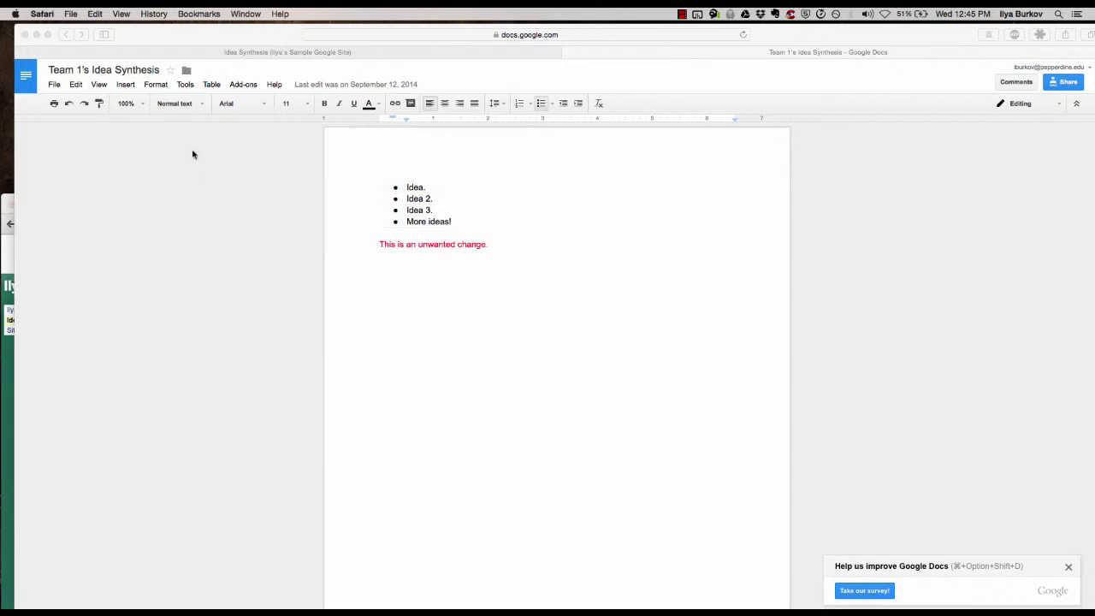
click(54, 84)
click(86, 103)
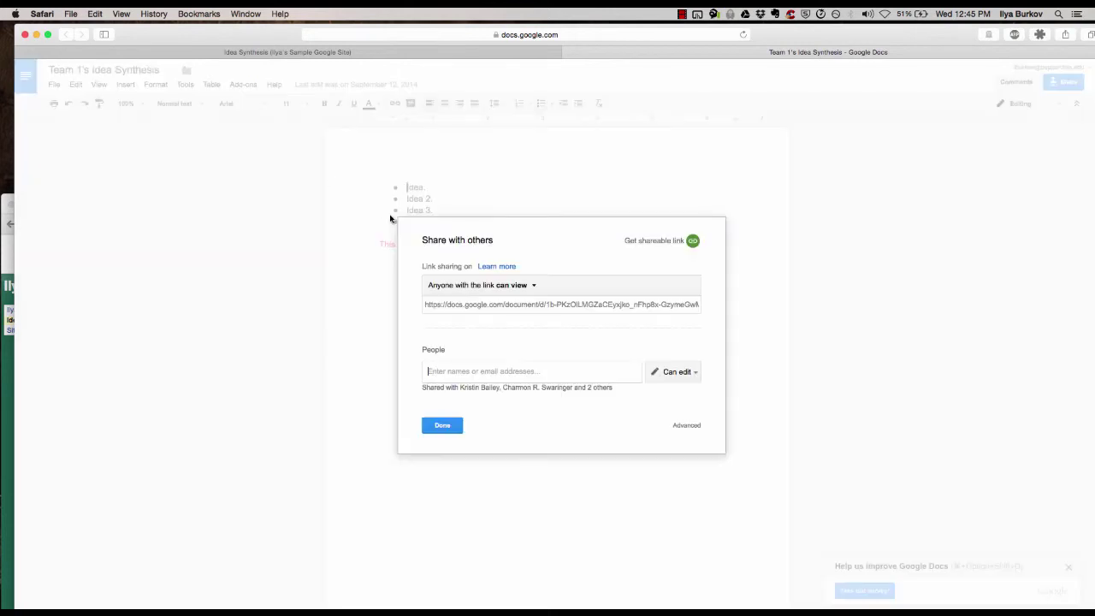
click(452, 422)
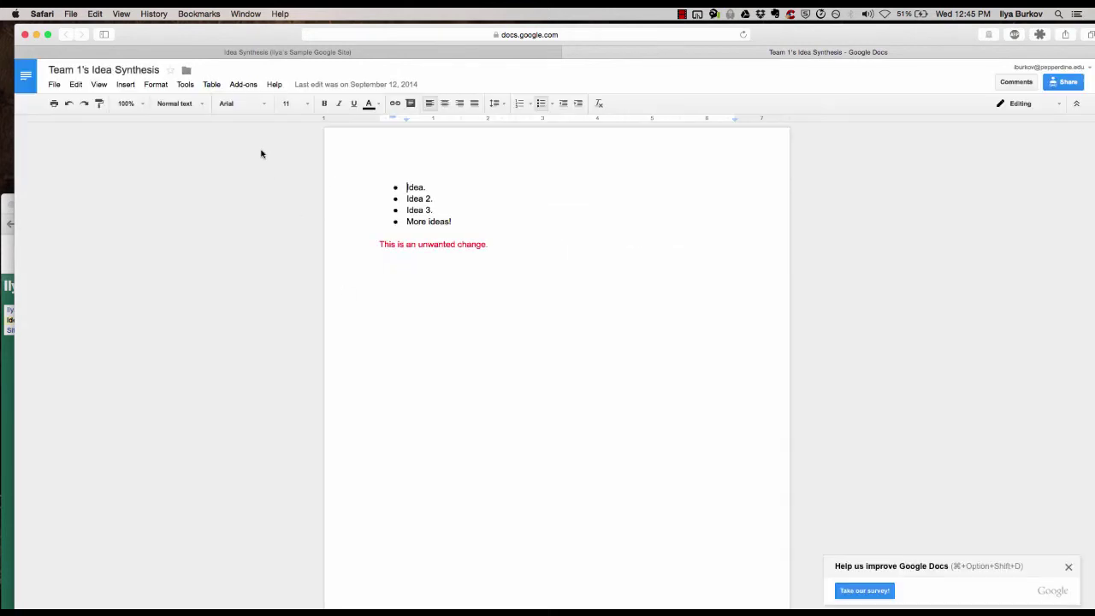
Load drive.google.com in the document's Safari tab
click(385, 36)
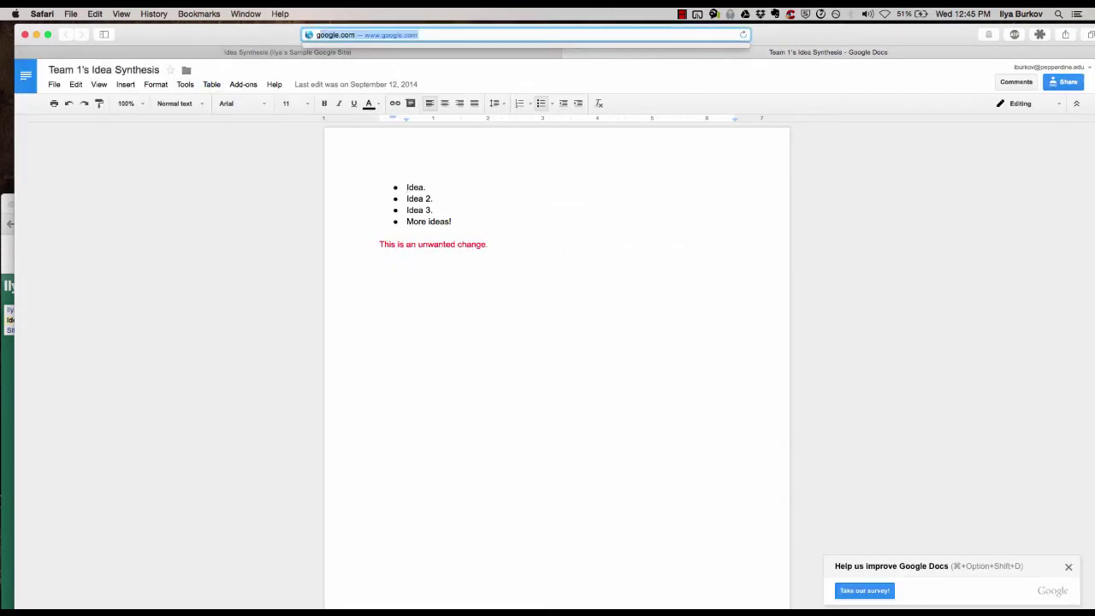
text(drive.google.com)
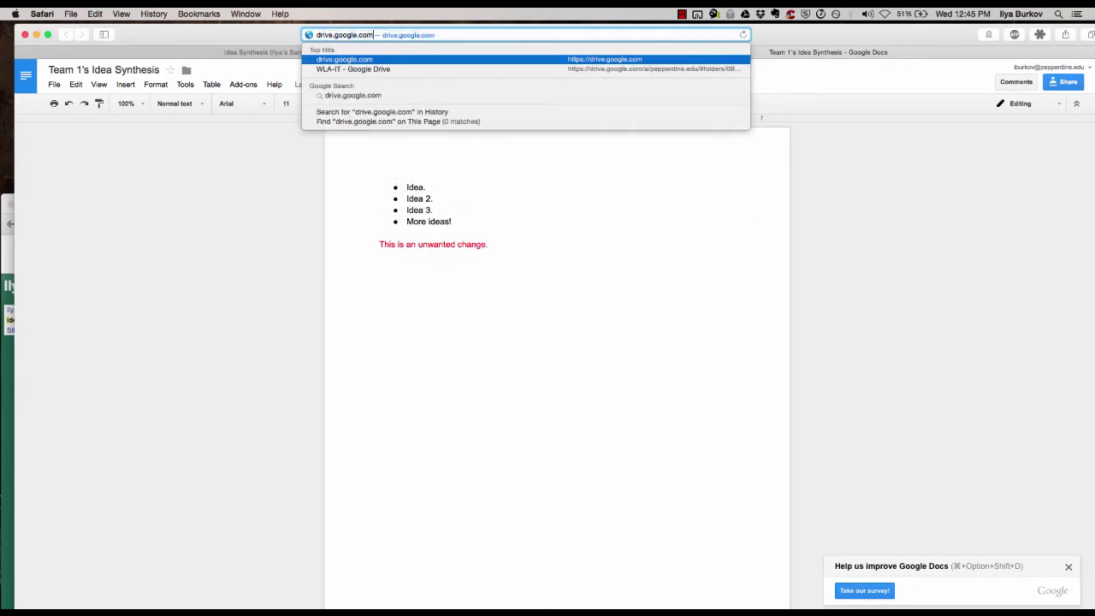
key(Return)
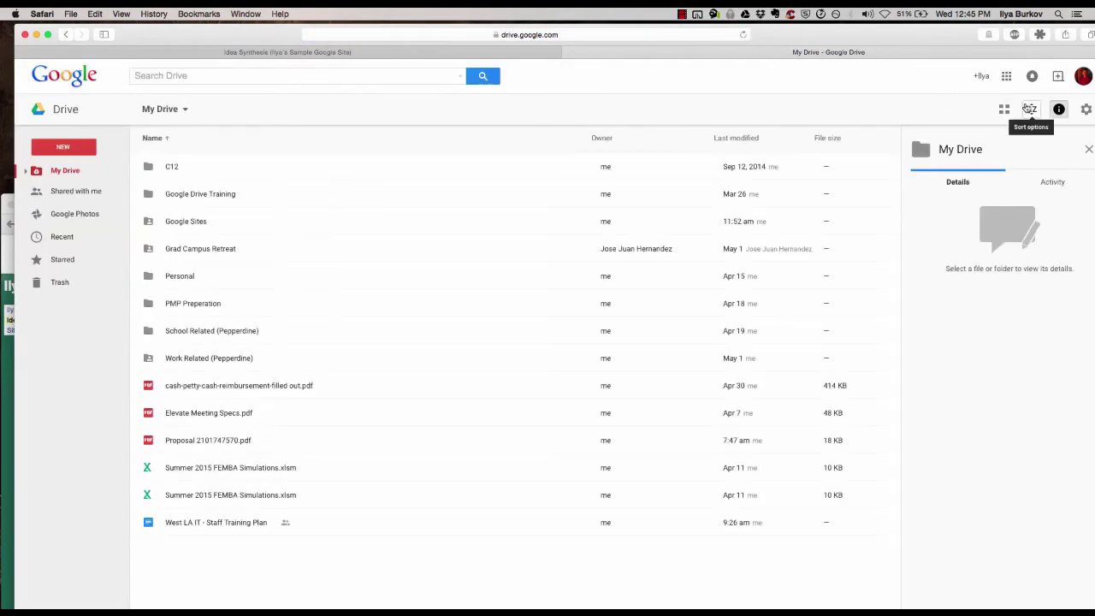
click(1008, 77)
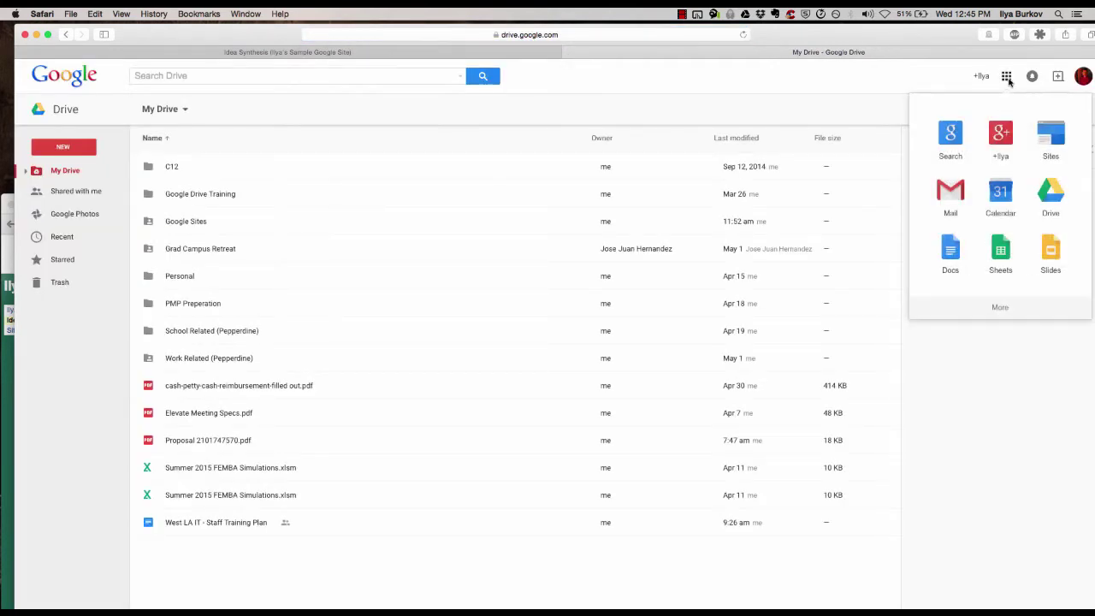
click(762, 87)
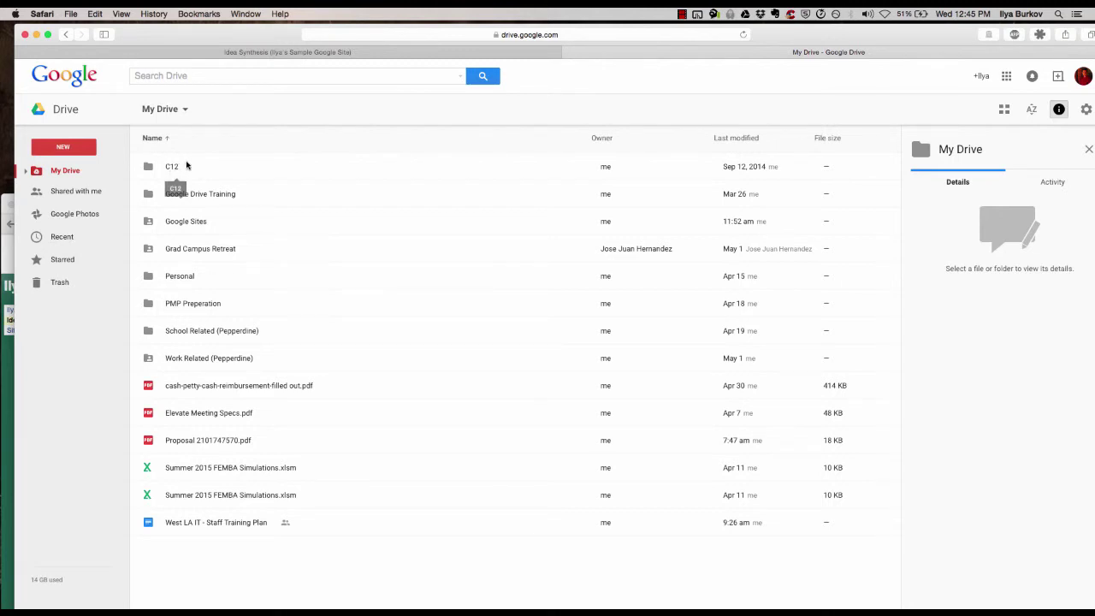
Open the C12 folder, return to My Drive, and bring up C12's action menu
click(180, 167)
double_click(179, 167)
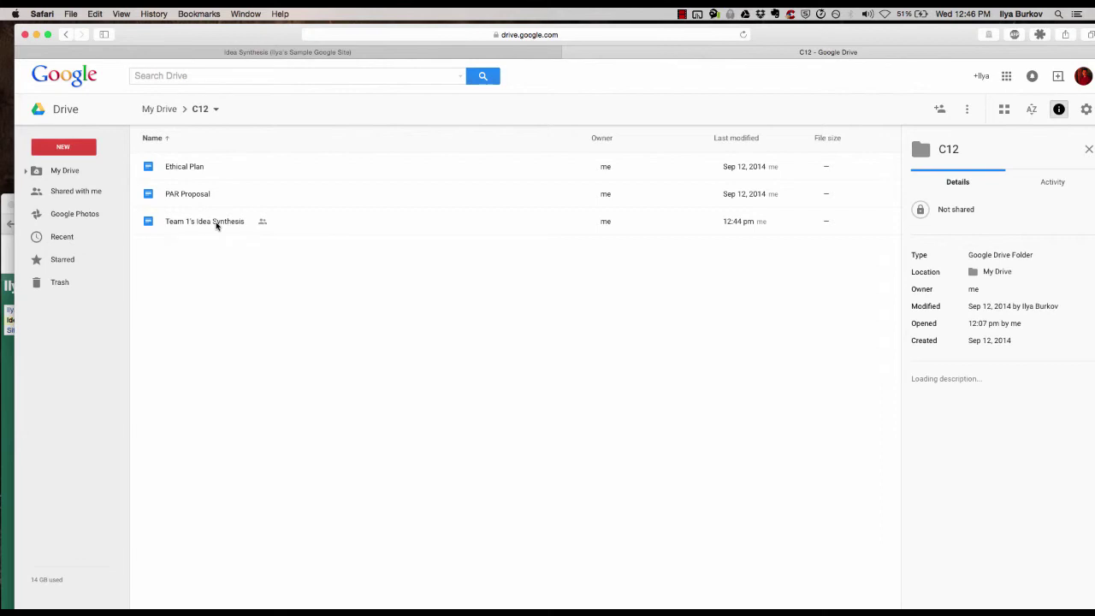
right_click(217, 225)
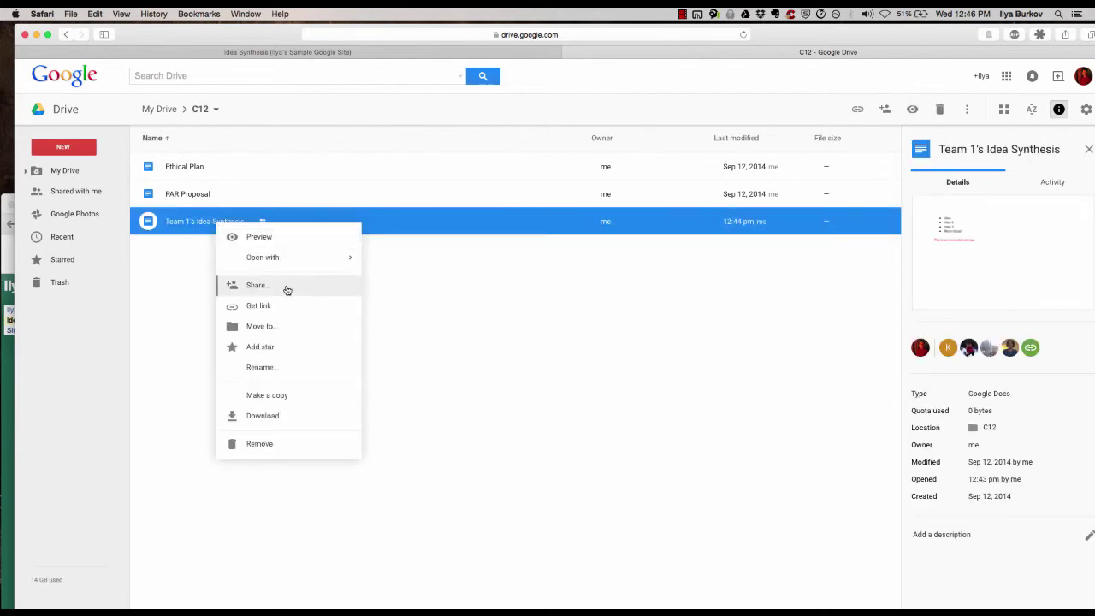
click(159, 109)
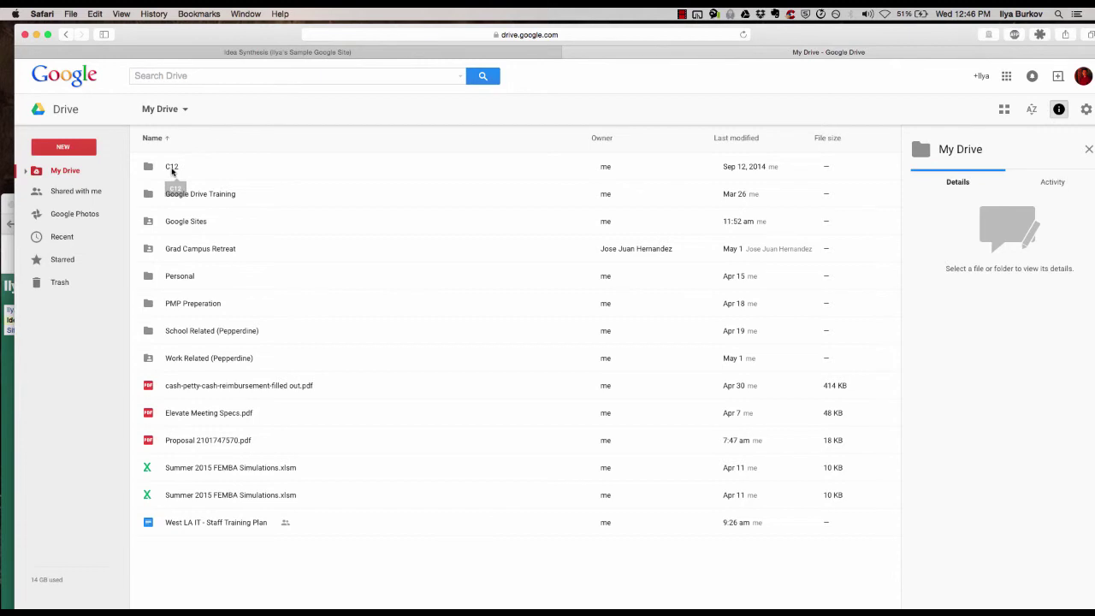
right_click(172, 168)
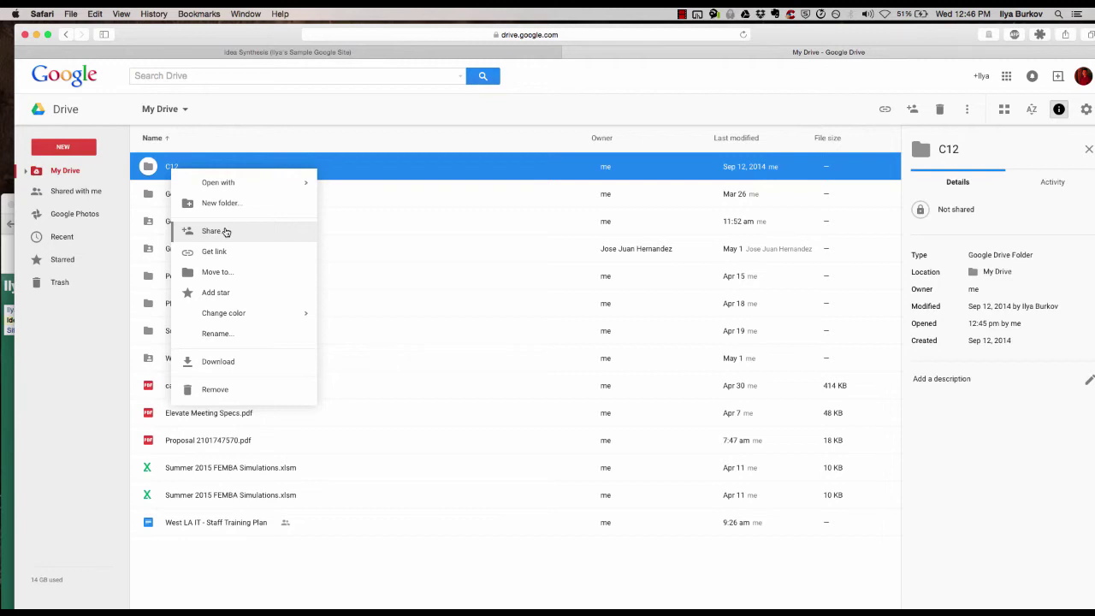
Set C12 folder sharing to 'On - Anyone with the link' can view, then return to Idea Synthesis
click(225, 232)
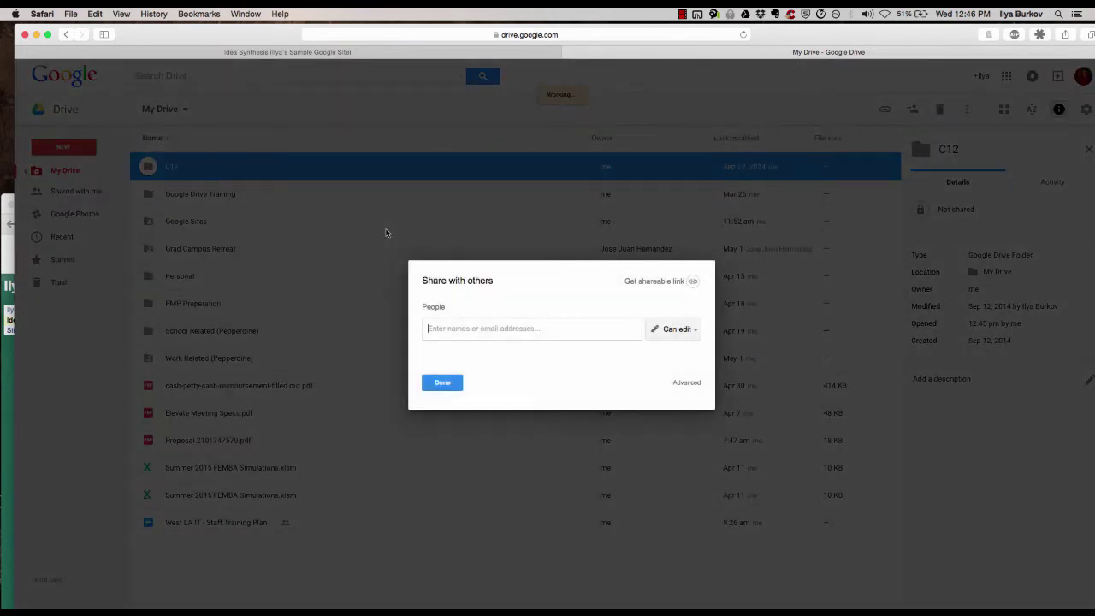
click(682, 382)
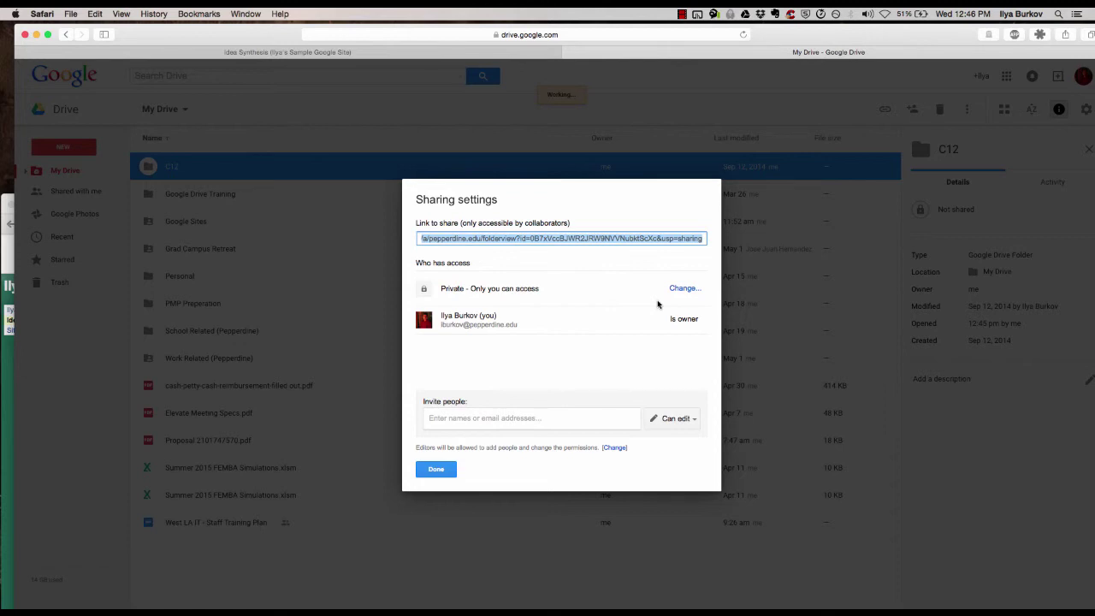
click(685, 289)
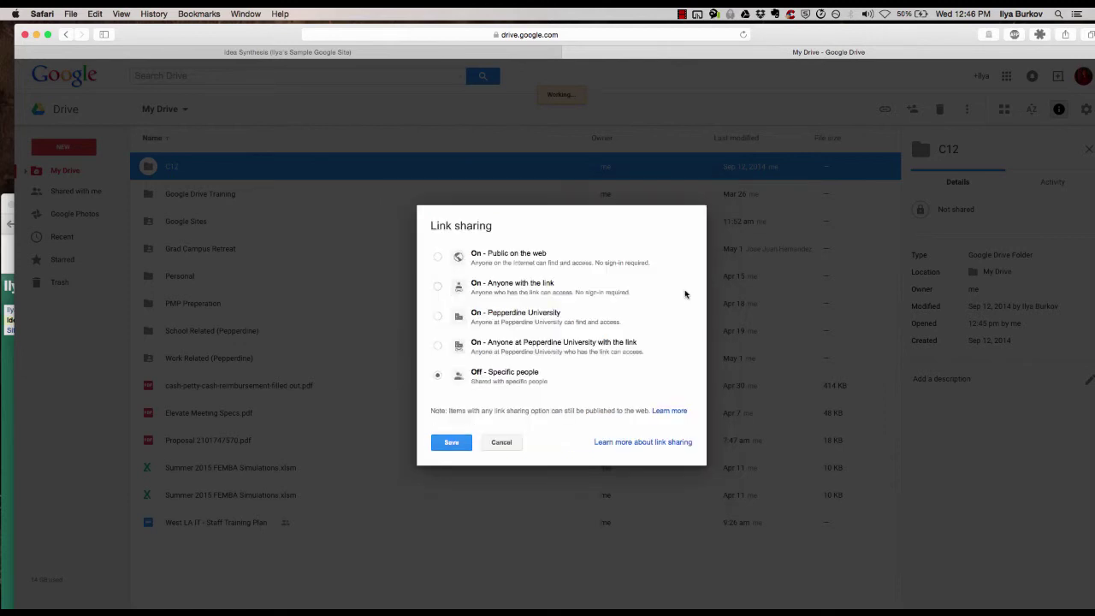
click(481, 288)
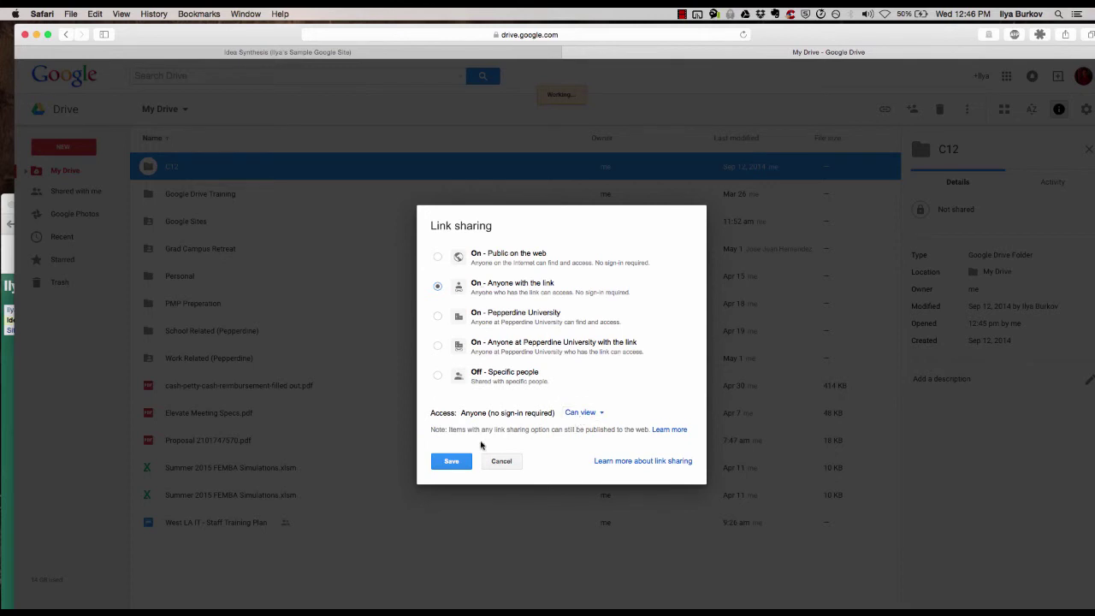
click(446, 463)
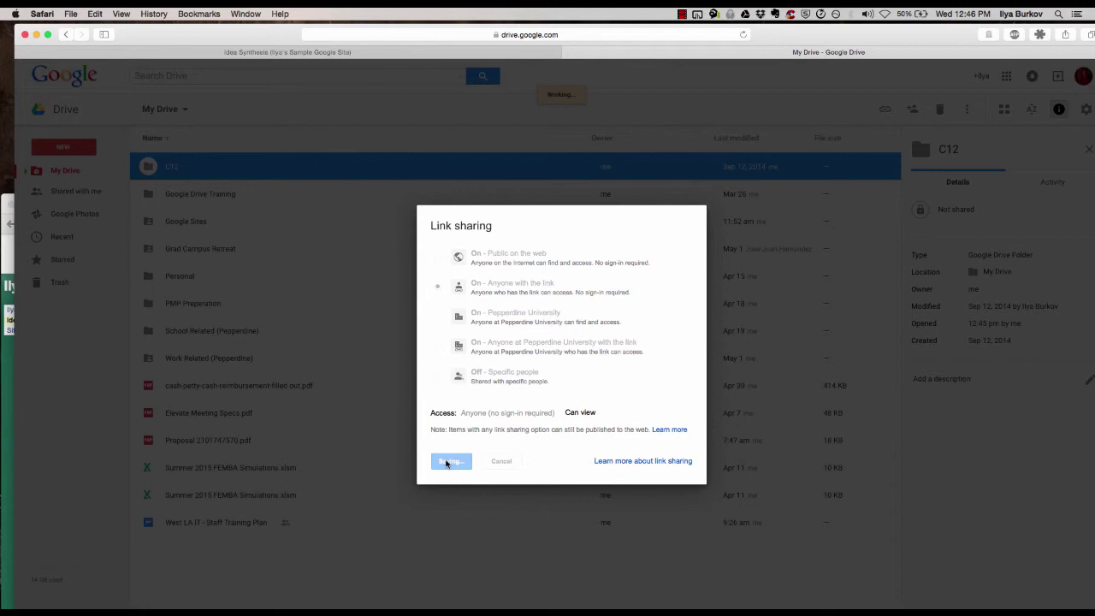
click(437, 468)
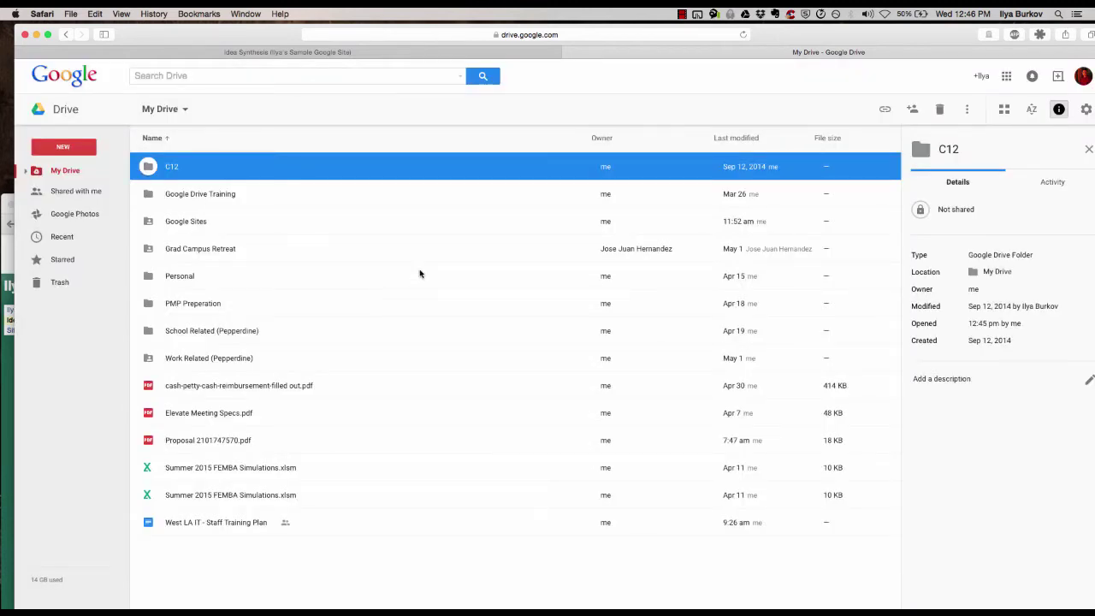
click(324, 52)
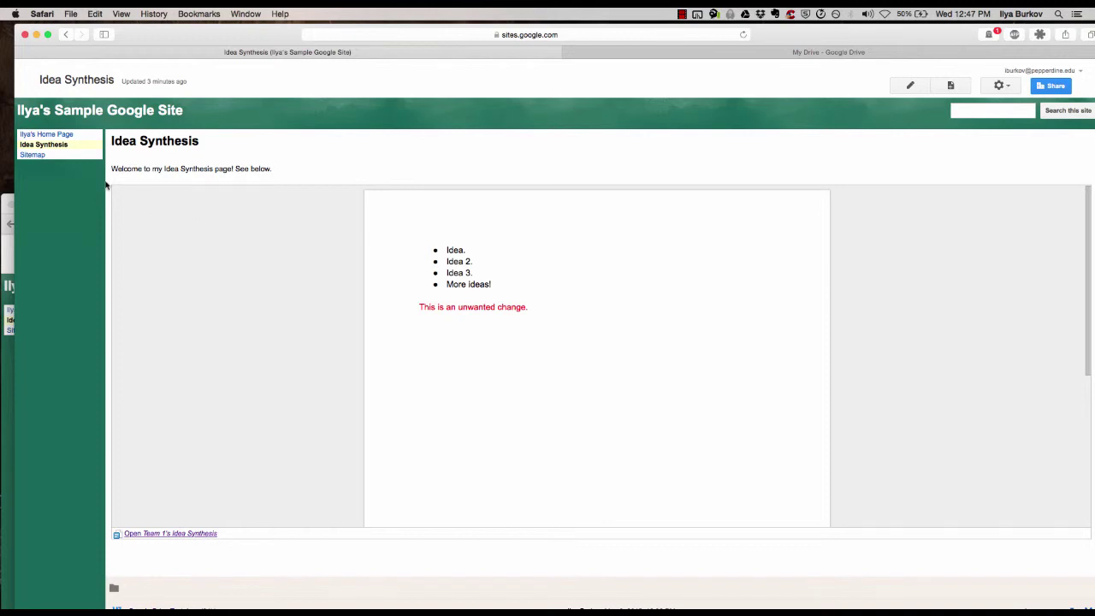
Open the site's Sharing and Permissions page
scroll(277, 303, down, 2)
scroll(221, 569, down, 2)
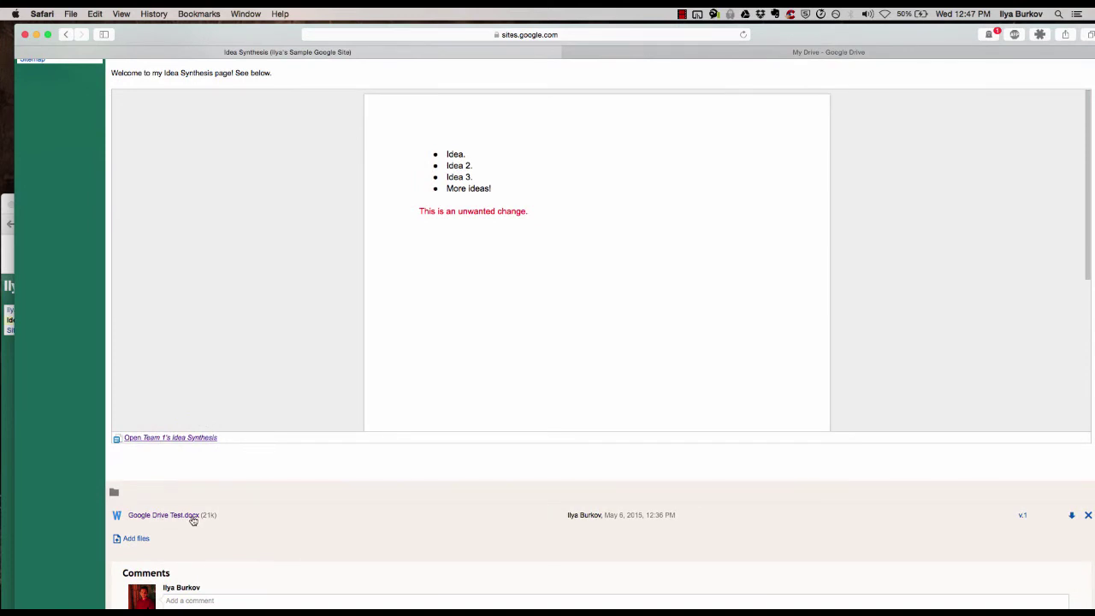
scroll(247, 518, up, 3)
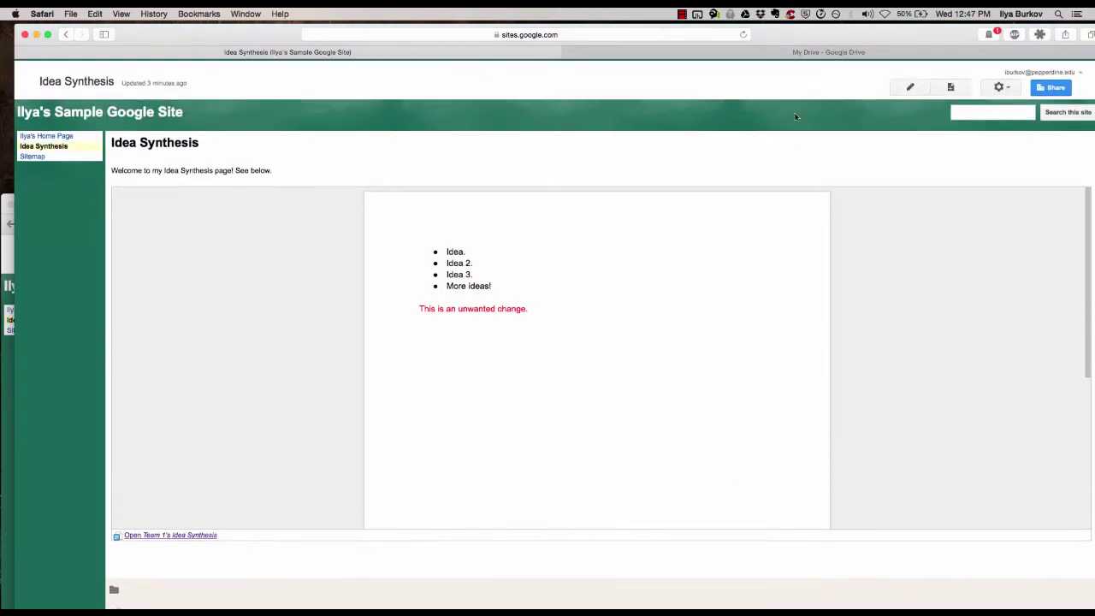
click(1042, 72)
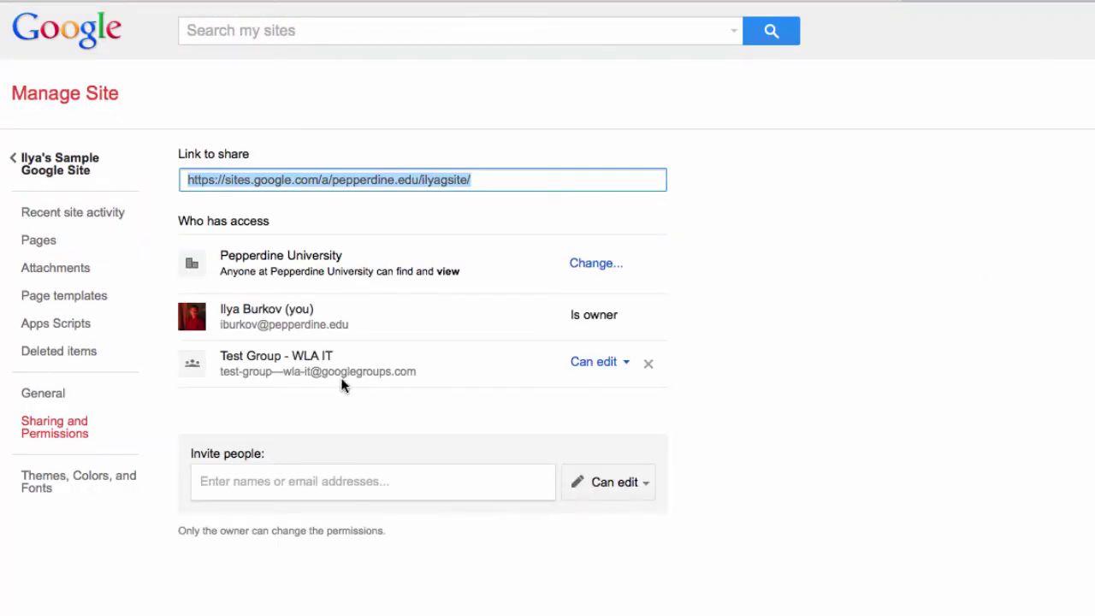
Review the group's address and its view access, then go back to the site's home page
click(417, 367)
drag(238, 368, 220, 374)
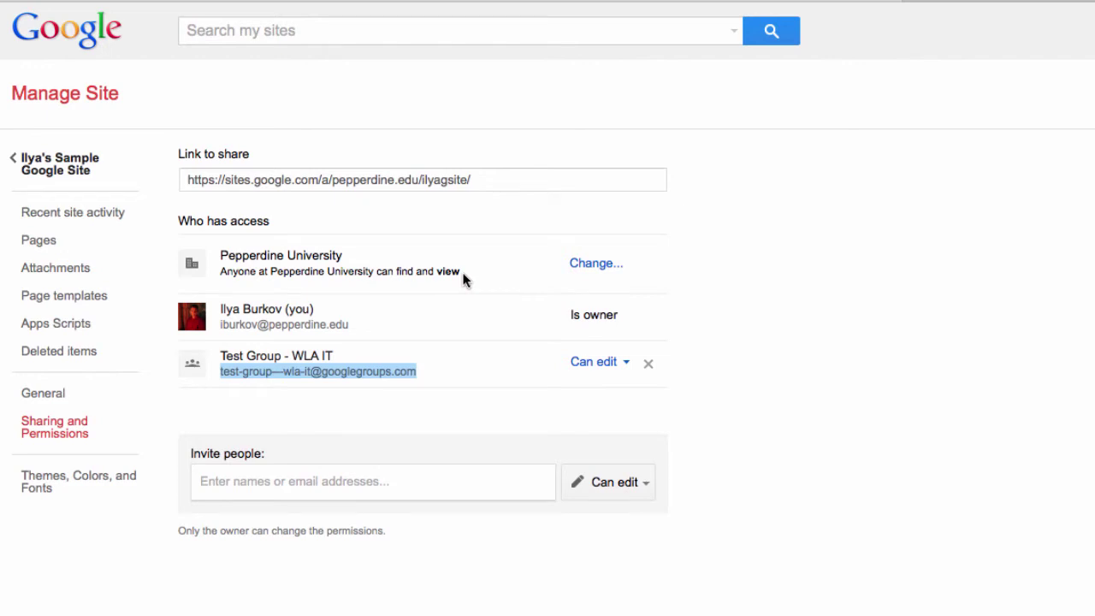
drag(462, 272, 438, 272)
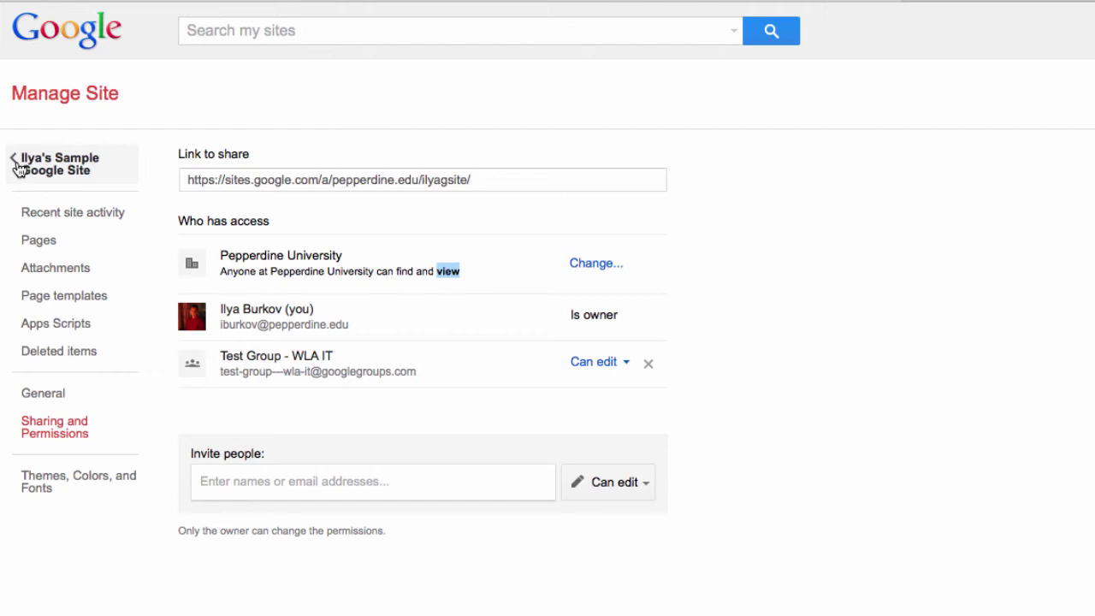
click(18, 167)
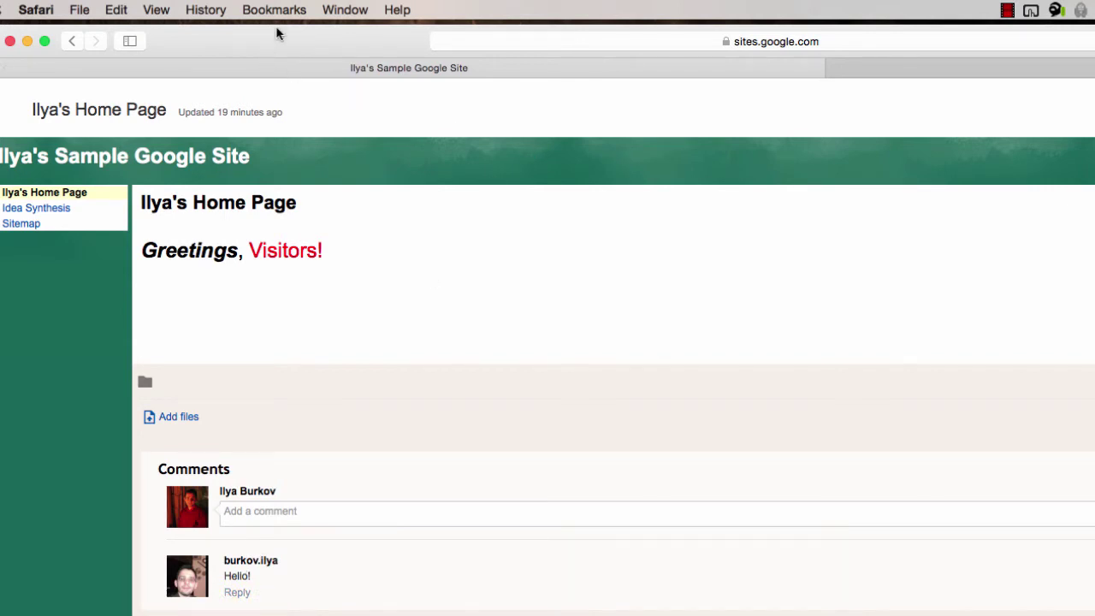
In the second account's window, open Home and Idea Synthesis to confirm it is viewable
drag(276, 33, 324, 32)
click(4, 564)
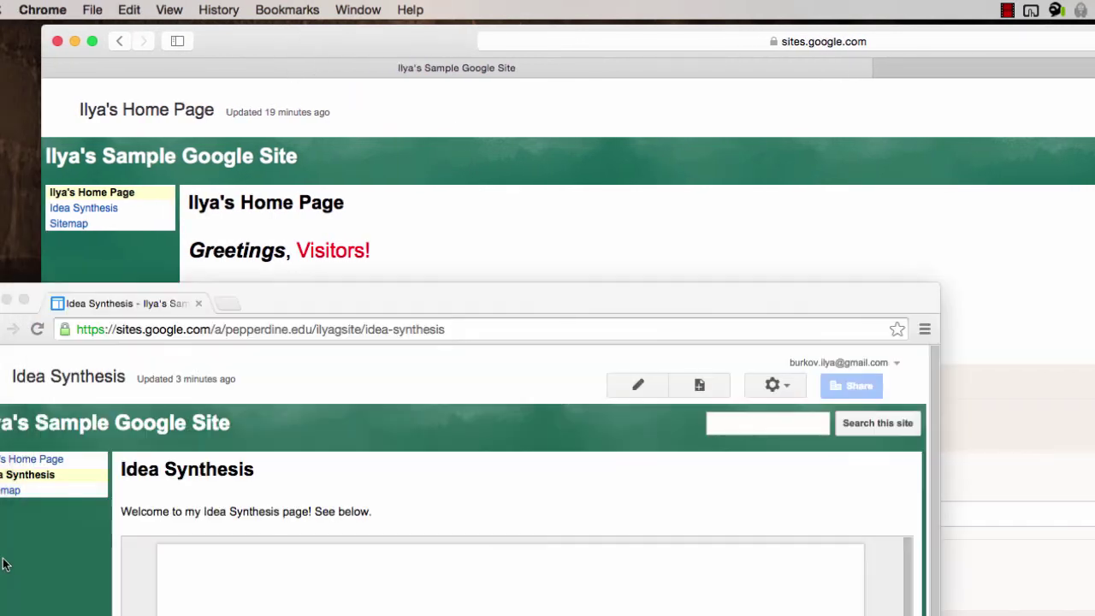
drag(354, 306, 678, 192)
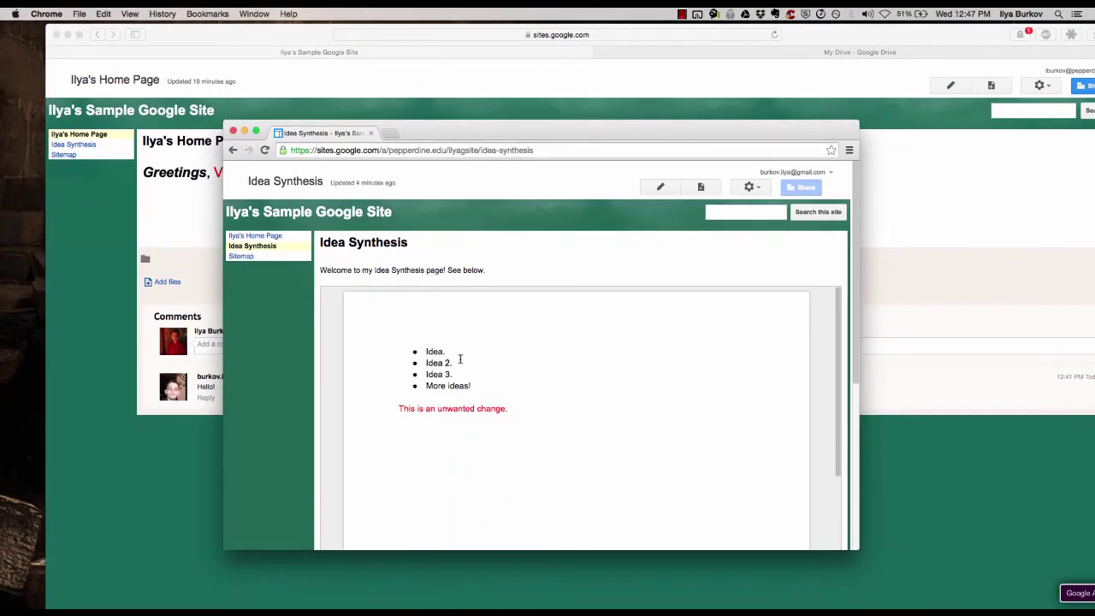
click(255, 235)
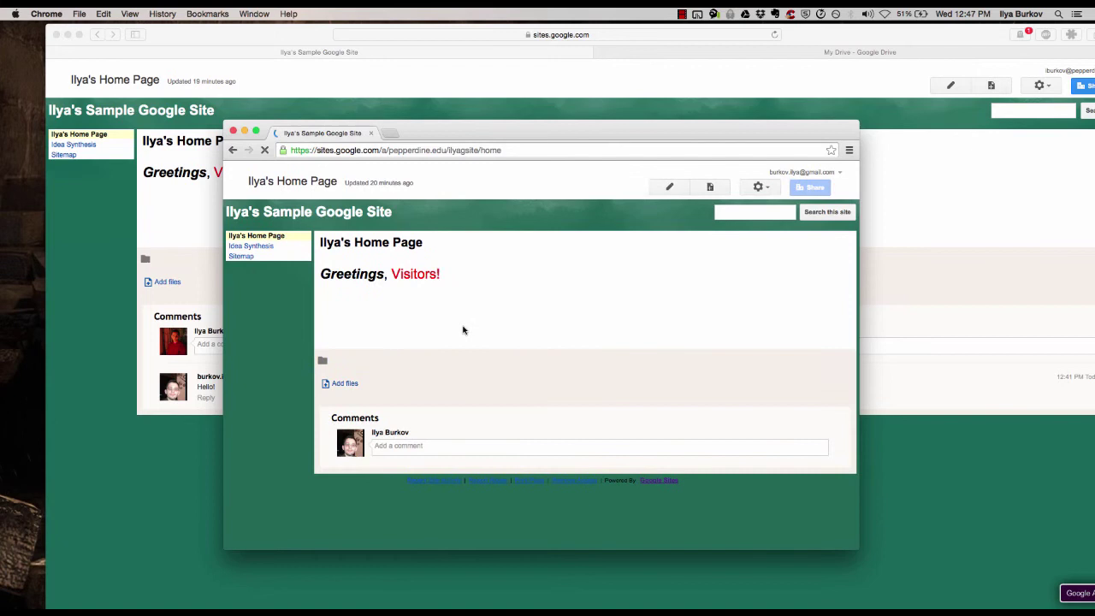
click(262, 247)
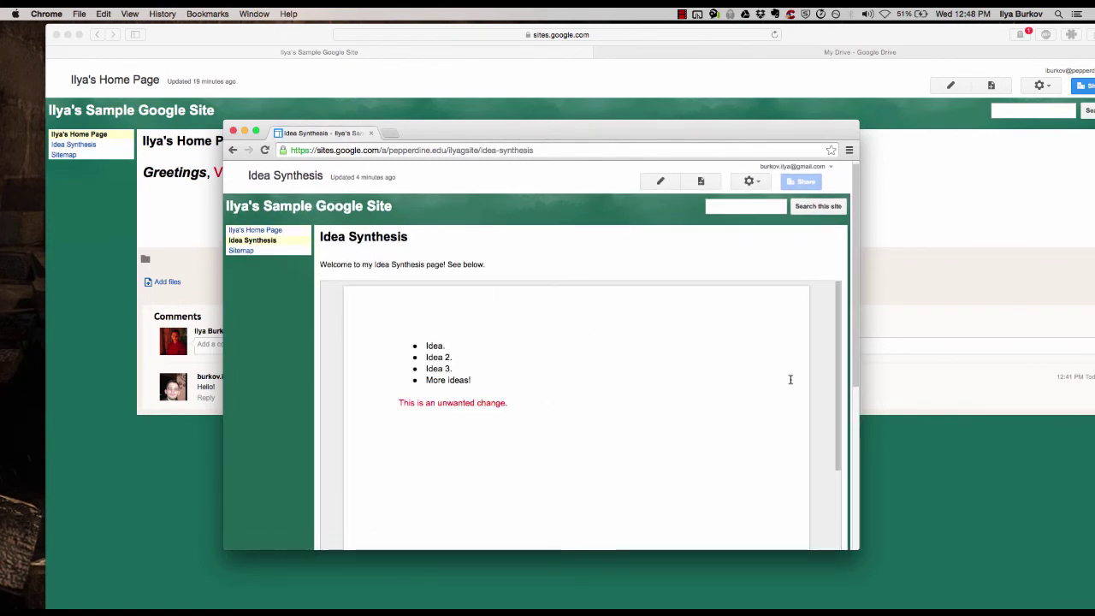
Go to the other site's Idea Synthesis page via the Change Your Questions link
scroll(832, 370, down, 5)
scroll(271, 400, down, 5)
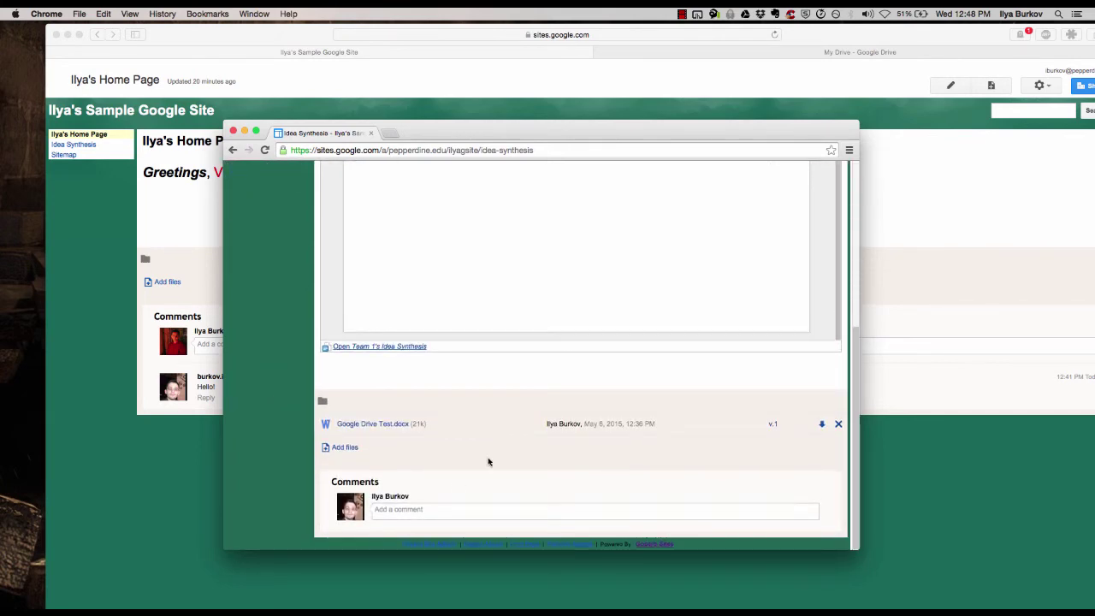
scroll(484, 460, up, 10)
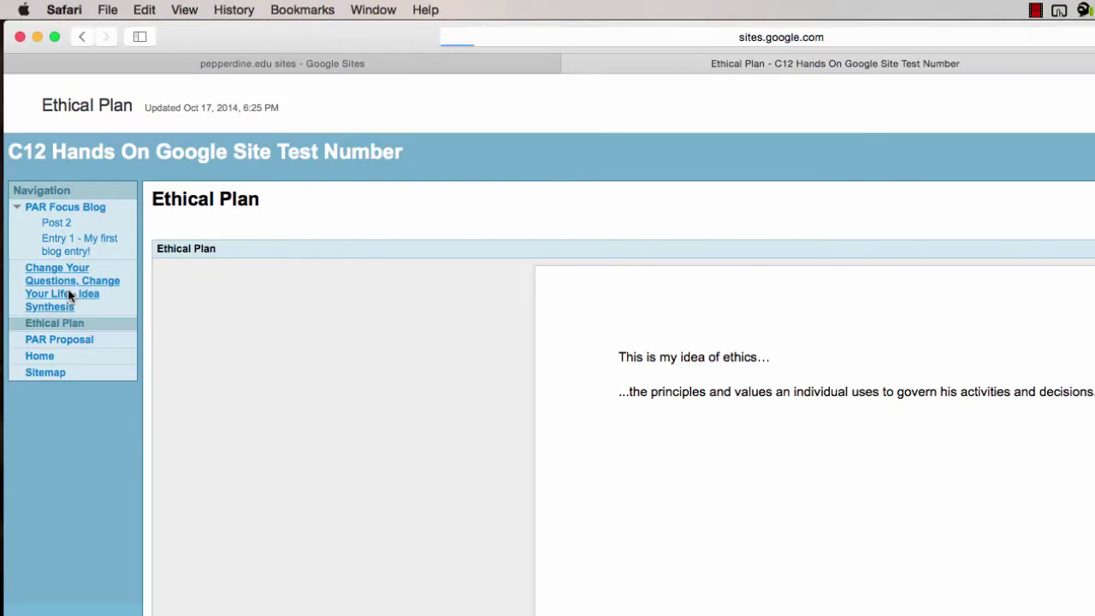
click(68, 288)
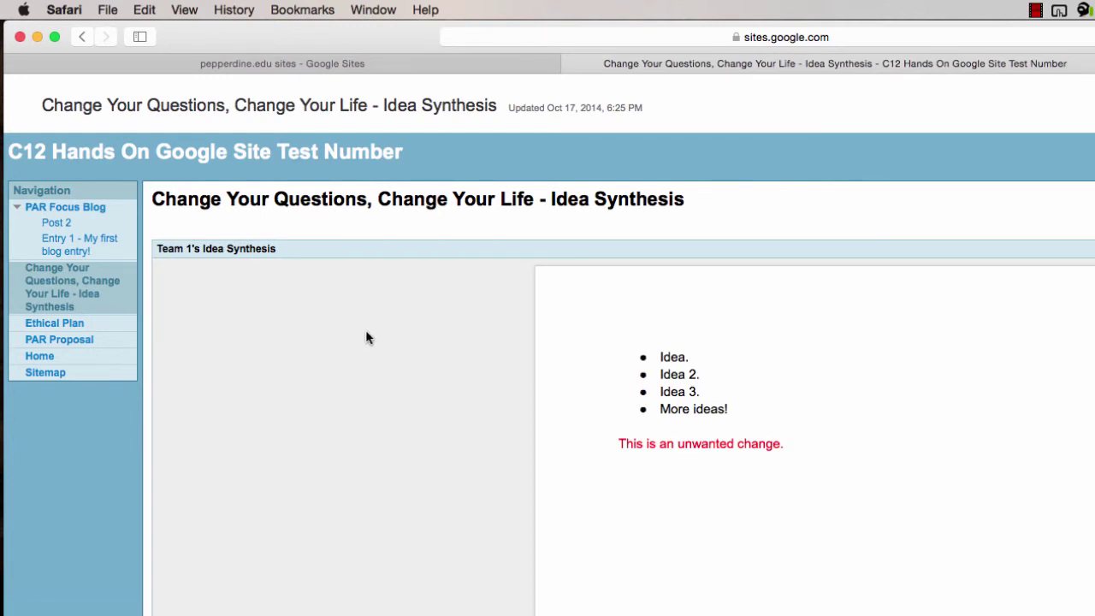
Show the example PAR Focus Blog, then go back to the My Sites list
click(94, 210)
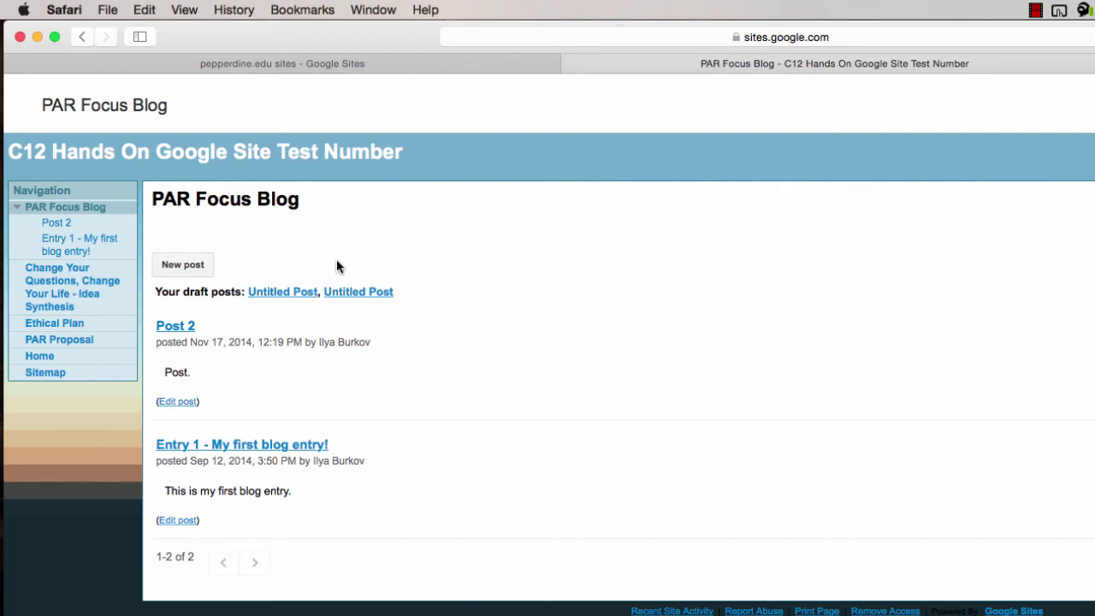
click(334, 67)
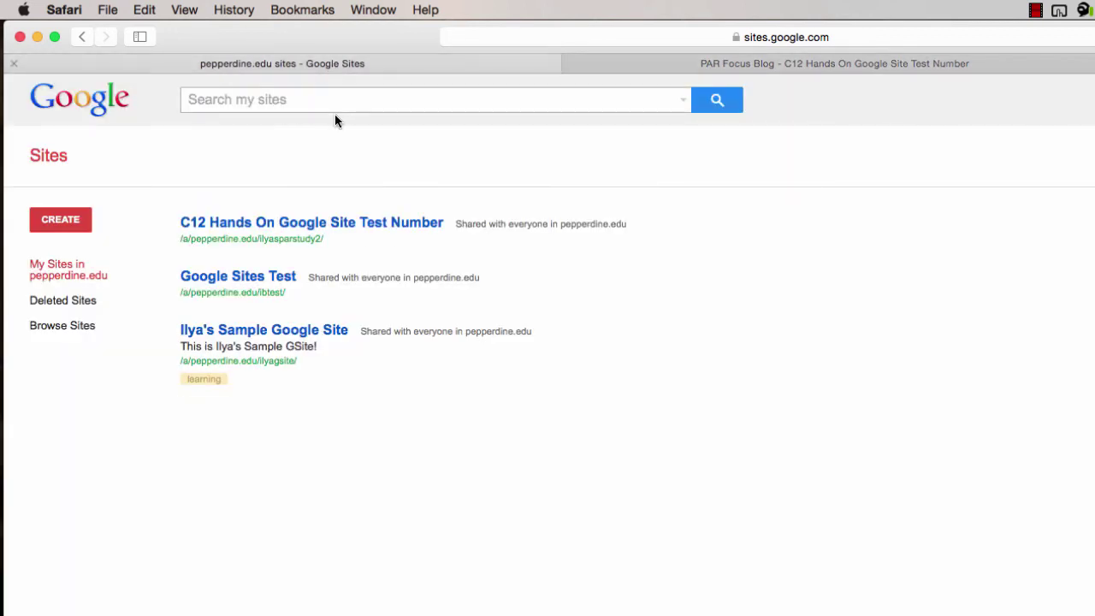
In the sample site, create a top-level page named Blog from the Announcements template
click(291, 337)
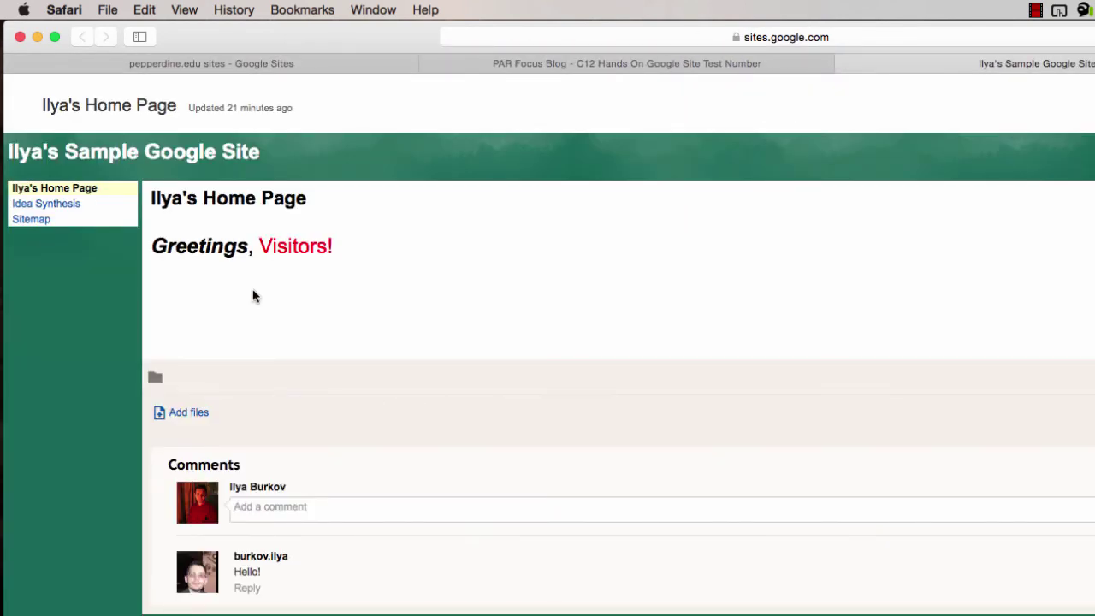
key(e)
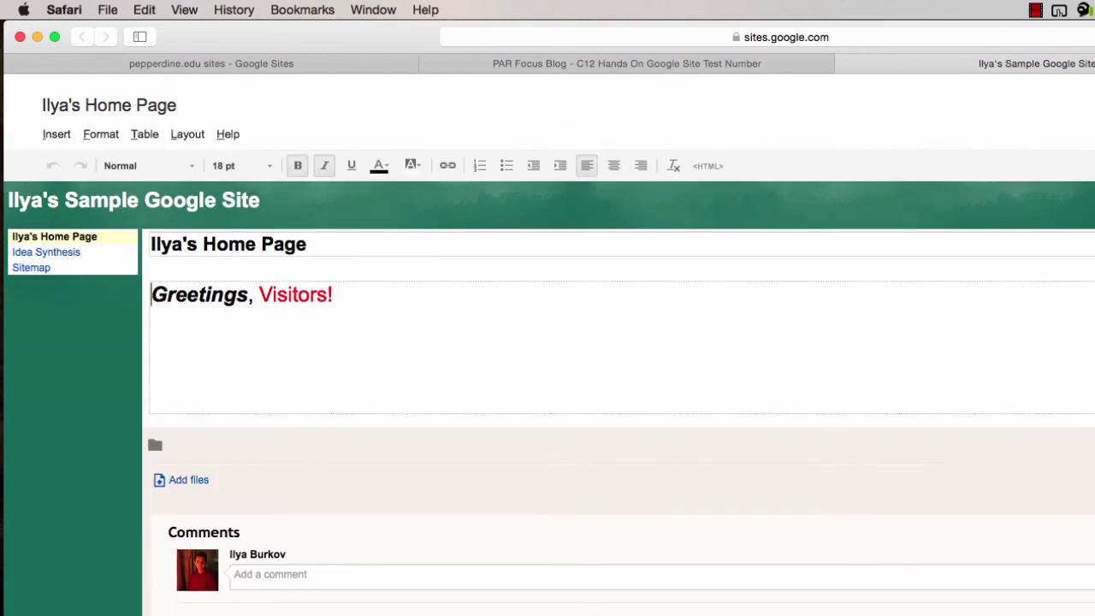
key(Escape)
key(c)
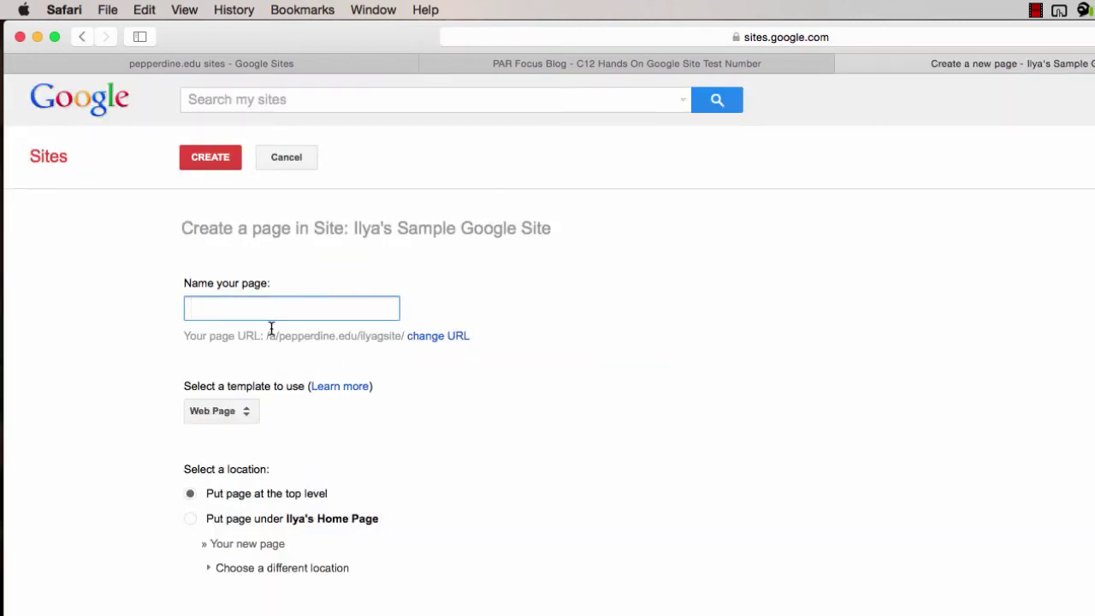
text(Blog)
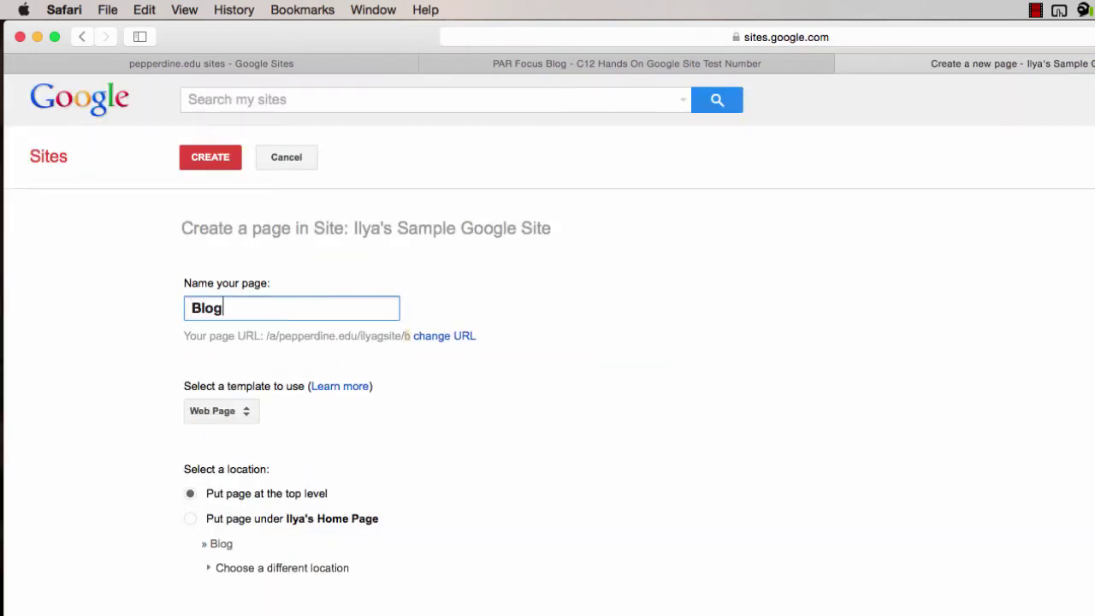
click(242, 412)
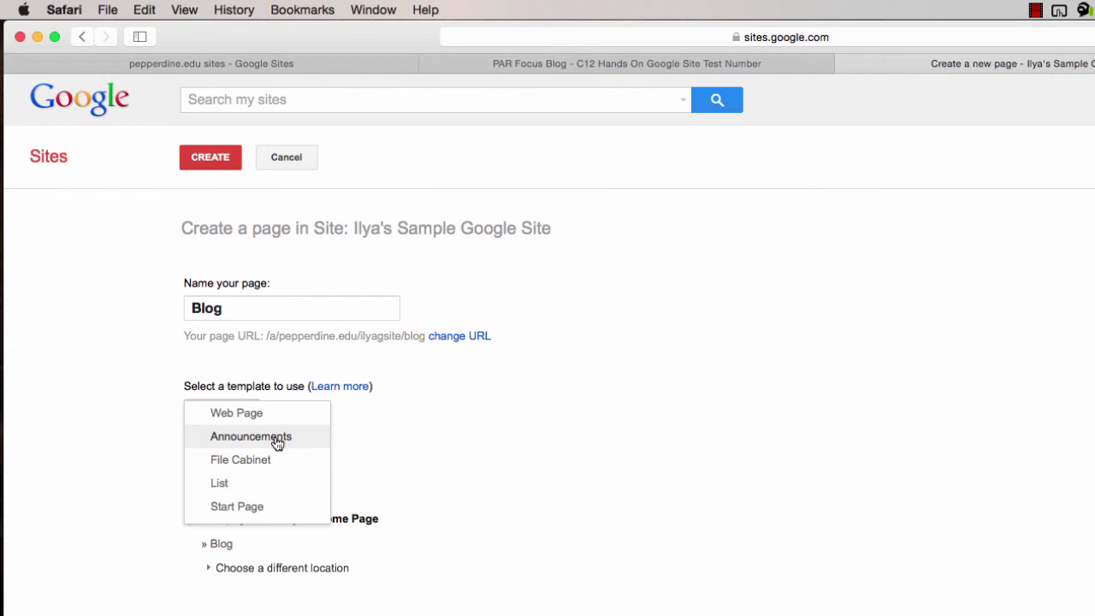
click(251, 436)
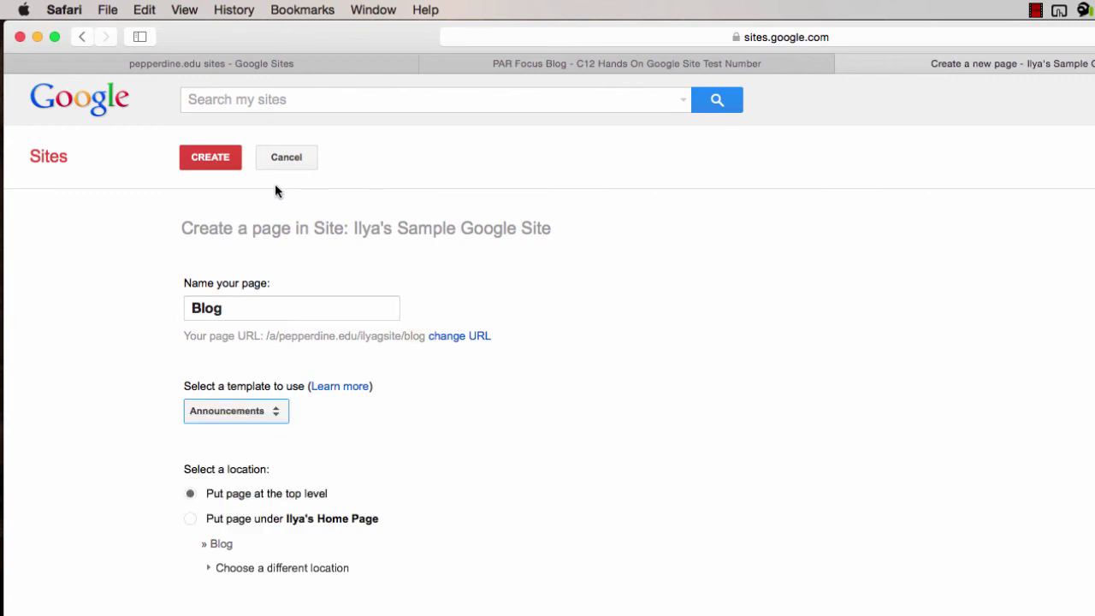
click(213, 159)
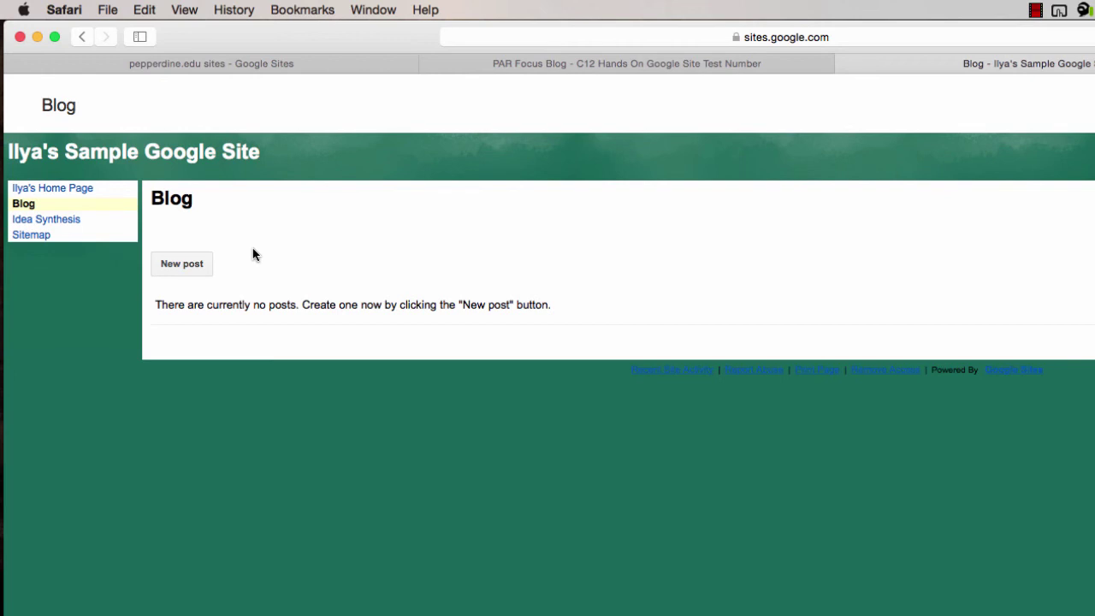
Write and save a Blog post titled 'Entry 1 - First blog made!' with the body 'Yay!'
click(195, 265)
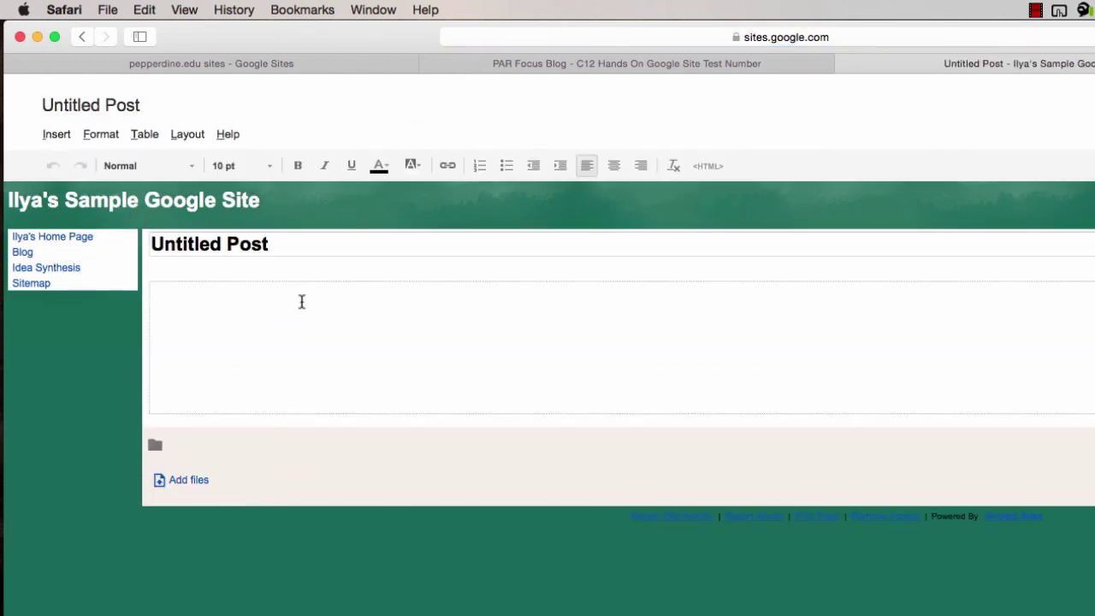
drag(269, 243, 80, 237)
text(Entry 1 - )
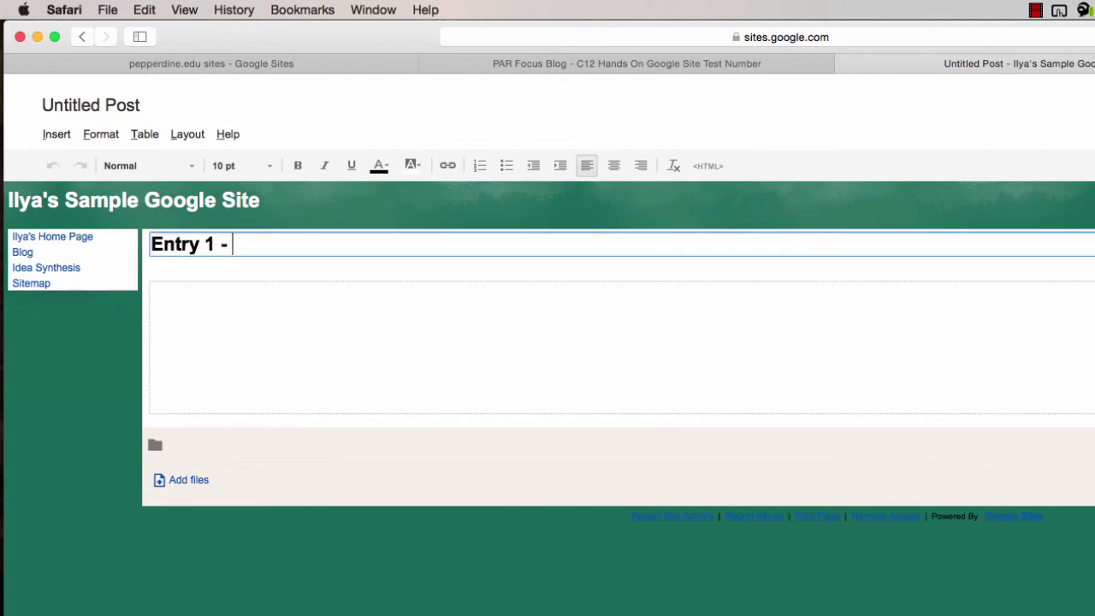
text(First blog made!)
click(151, 289)
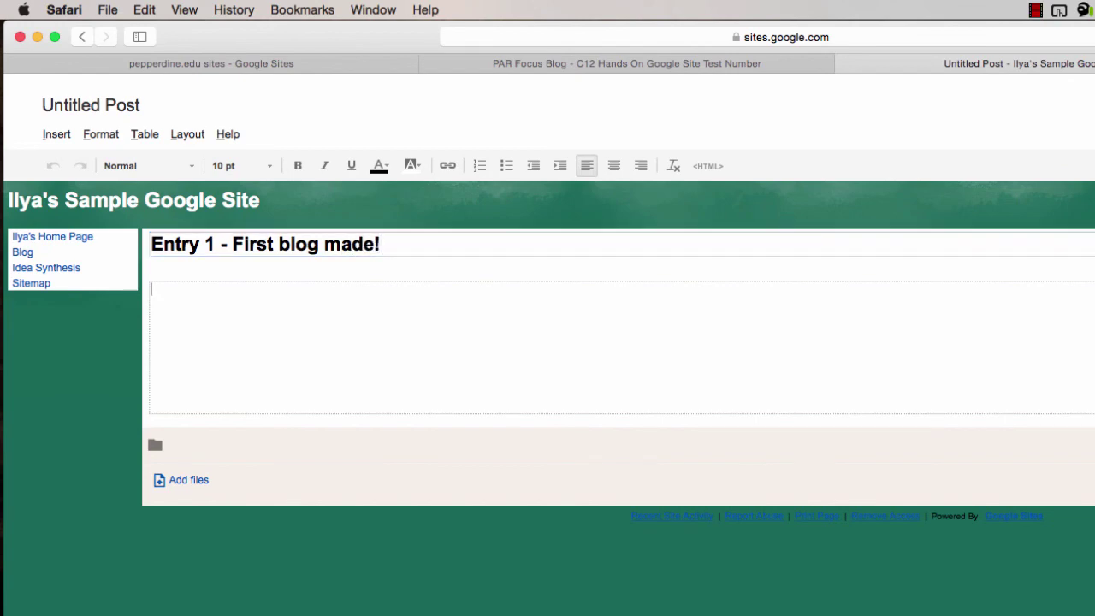
text(Yay!)
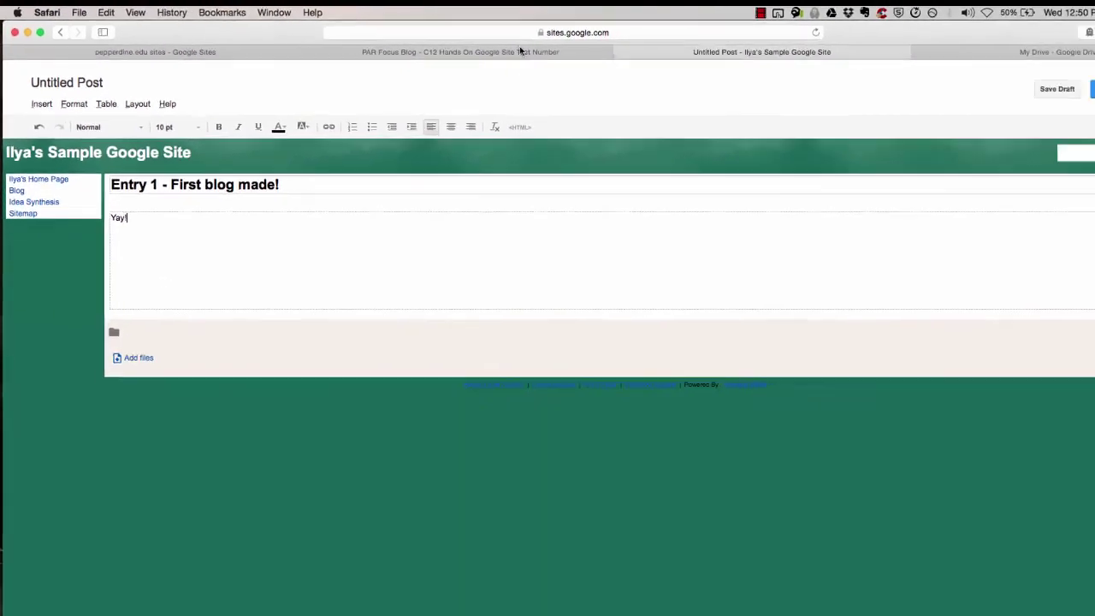
click(1094, 89)
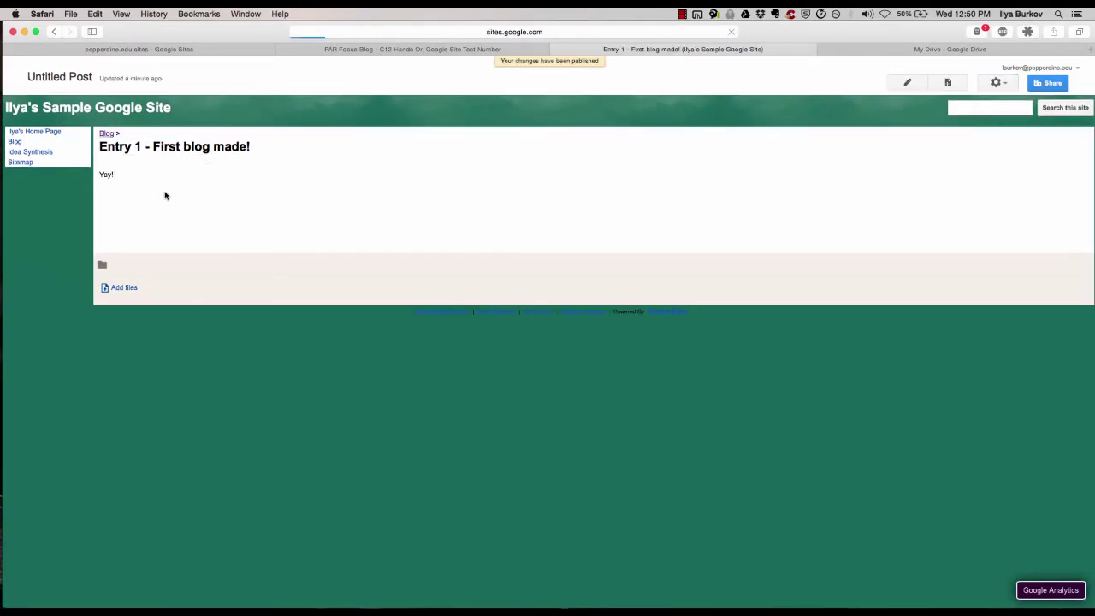
Preview the new post as a viewer from the gear menu
click(996, 83)
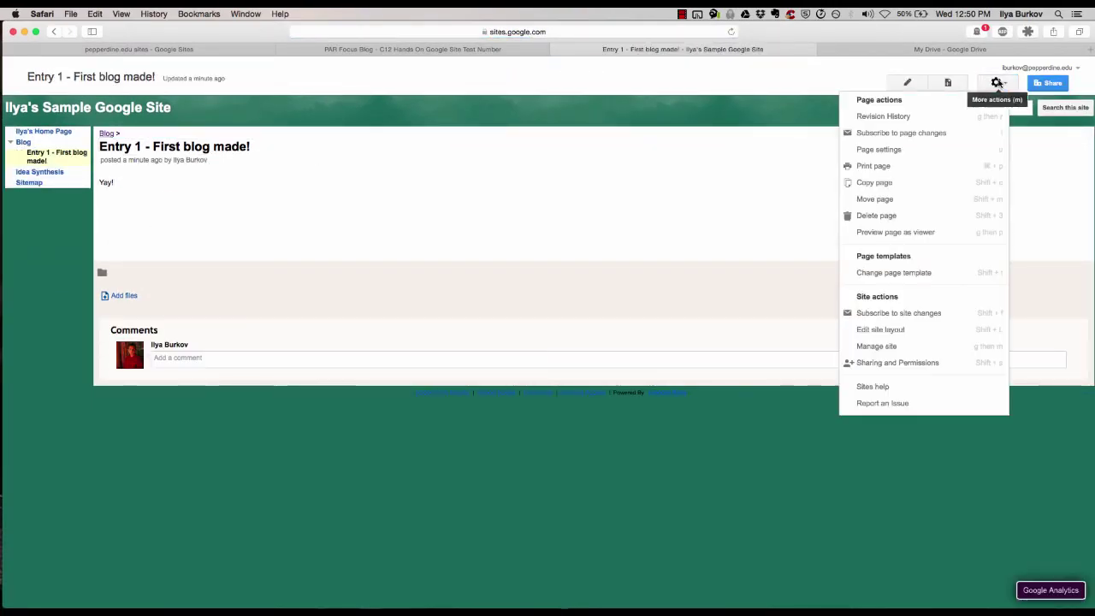
click(891, 233)
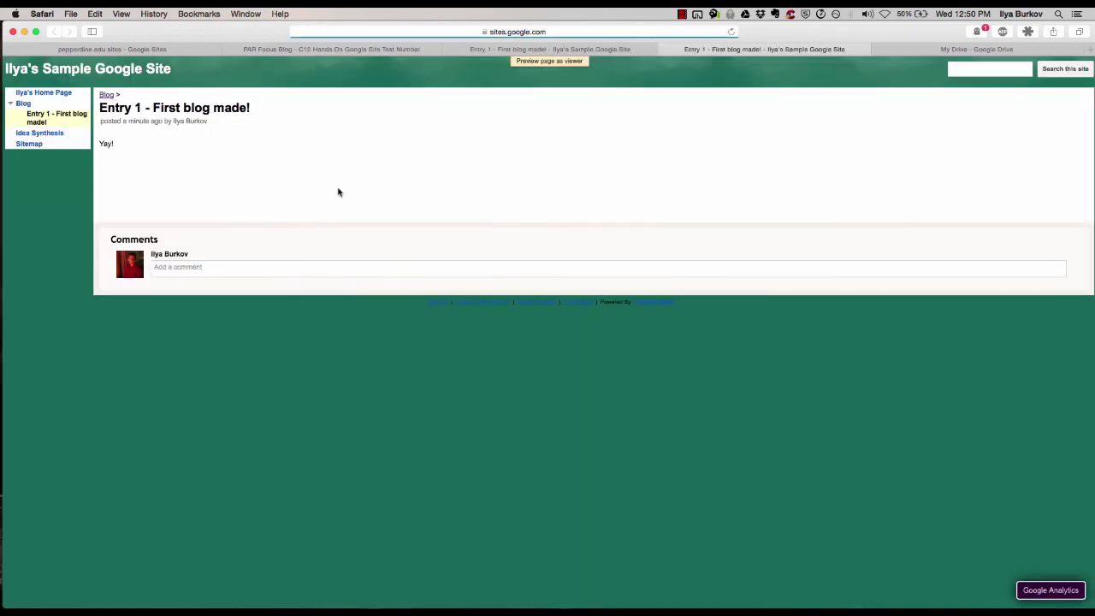